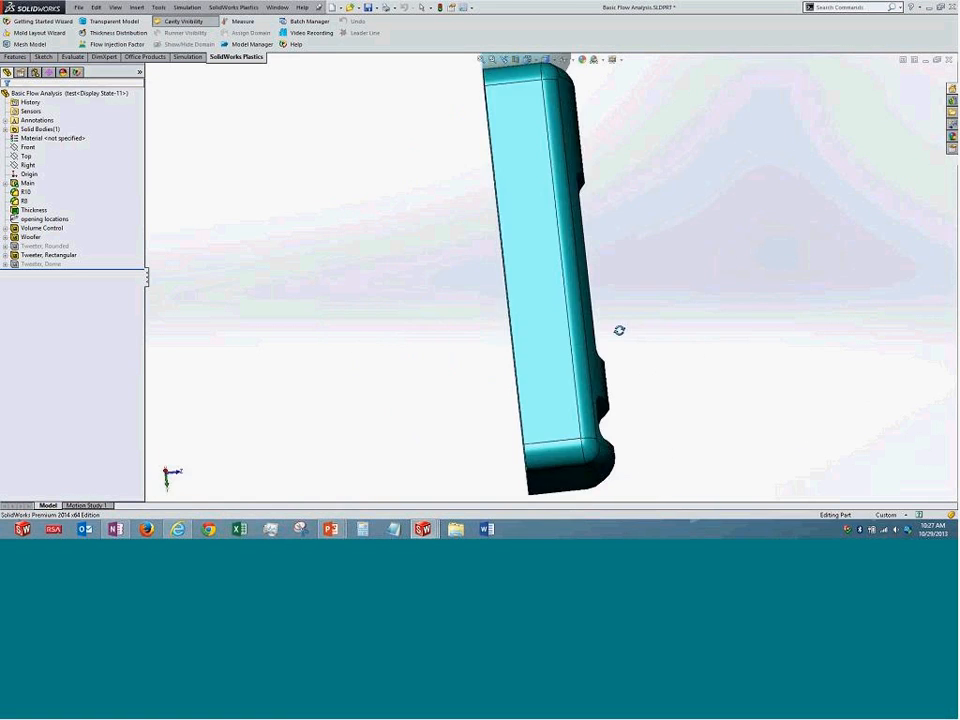
- Add a configuration named "training" with the description "test", and decline reloading the SolidWorks Plastics project
middle_click_drag(733, 216, 540, 290)
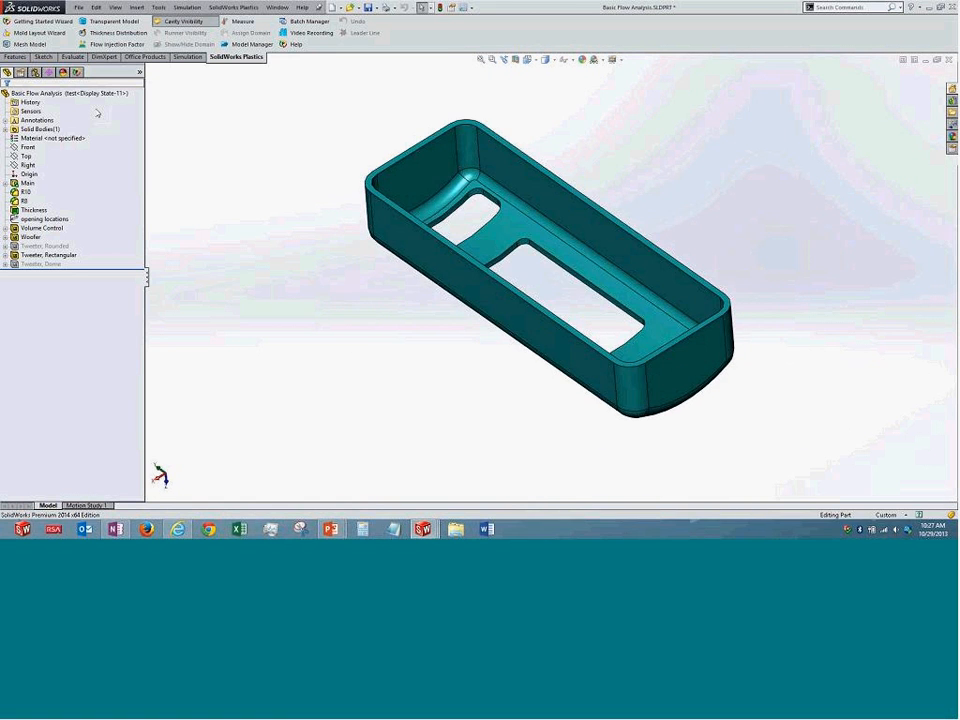
left_click(34, 72)
right_click(52, 94)
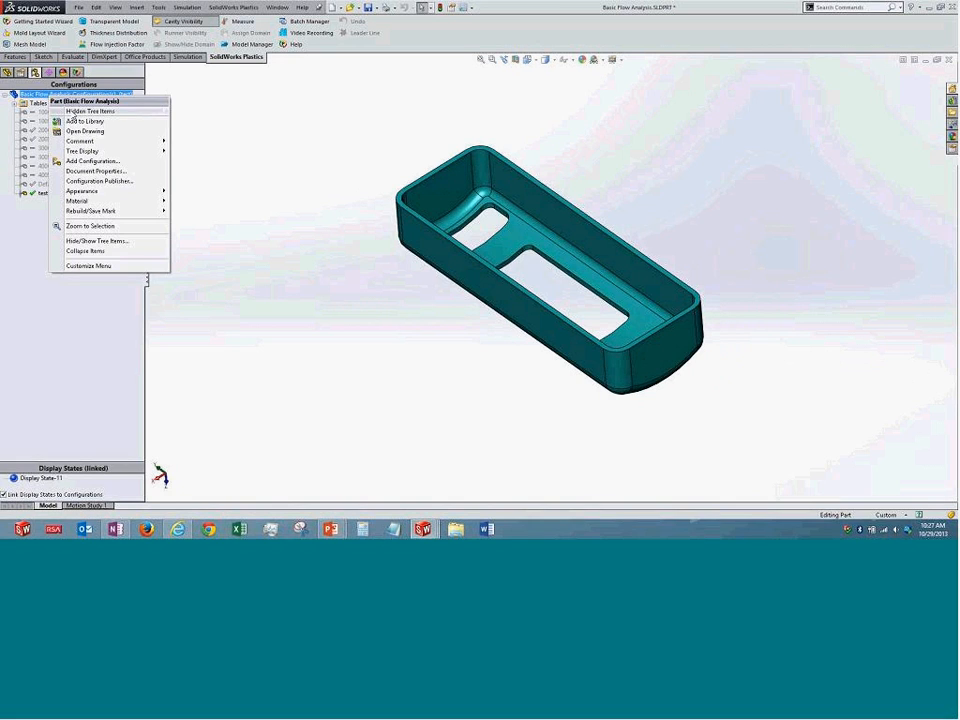
left_click(92, 161)
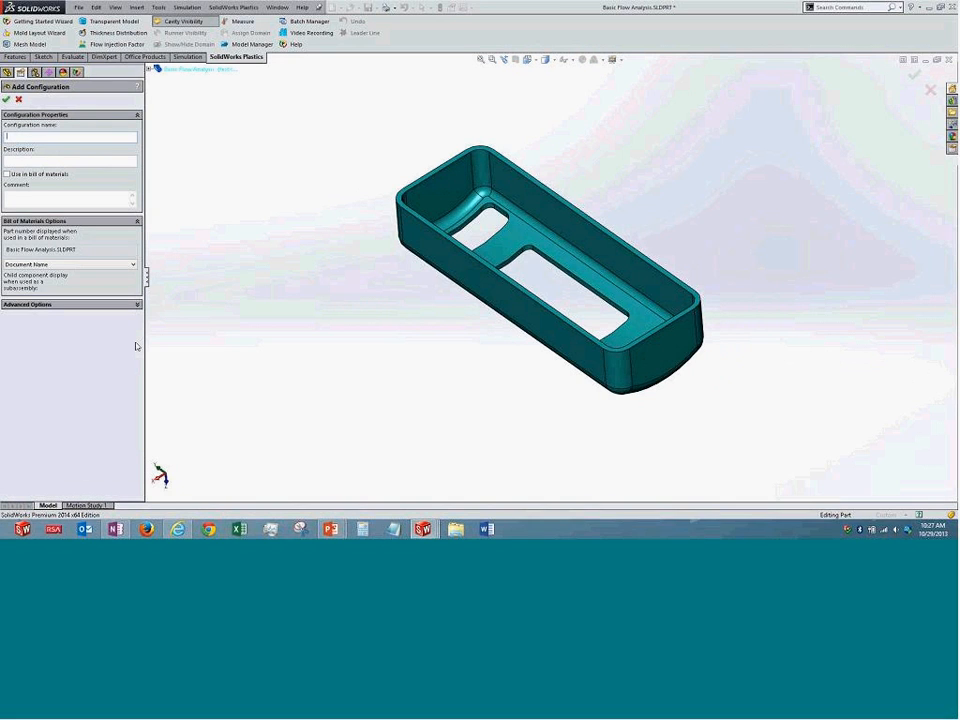
type("training")
key("Tab")
type("test")
left_click(7, 101)
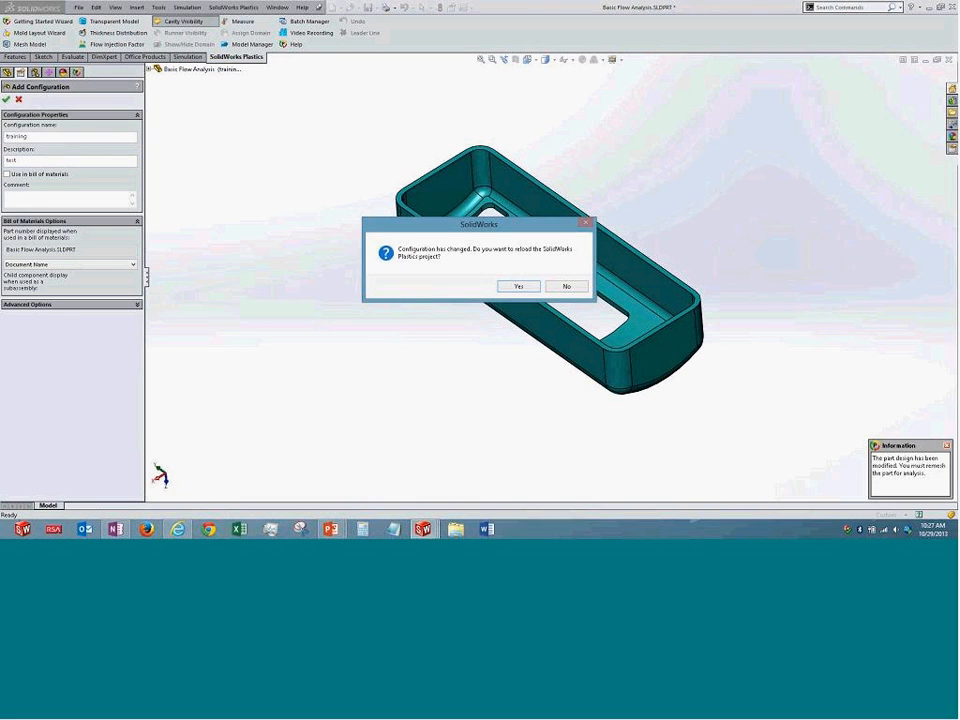
left_click_drag(486, 229, 350, 153)
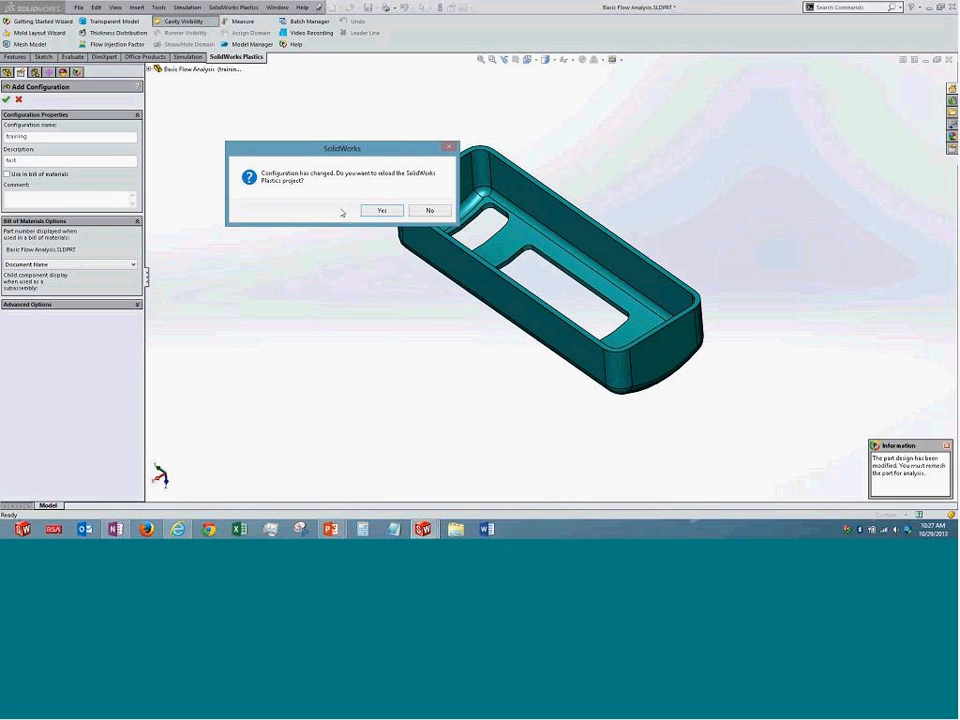
left_click(430, 211)
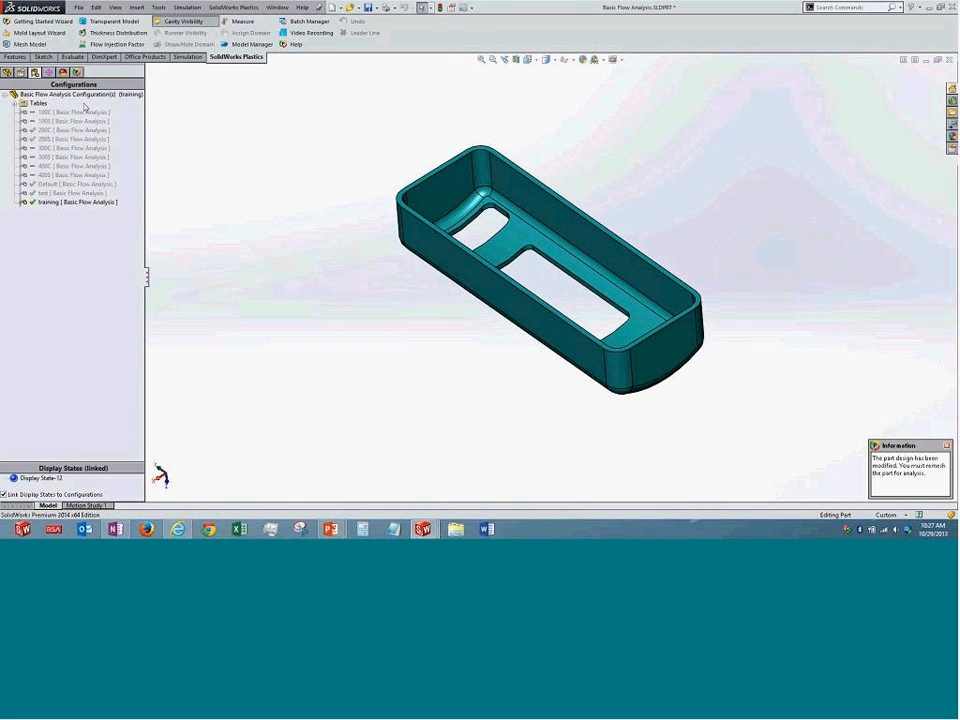
- Turn off cavity visibility for the plastics analysis and start the Getting Started Wizard with a wider pane
left_click(77, 72)
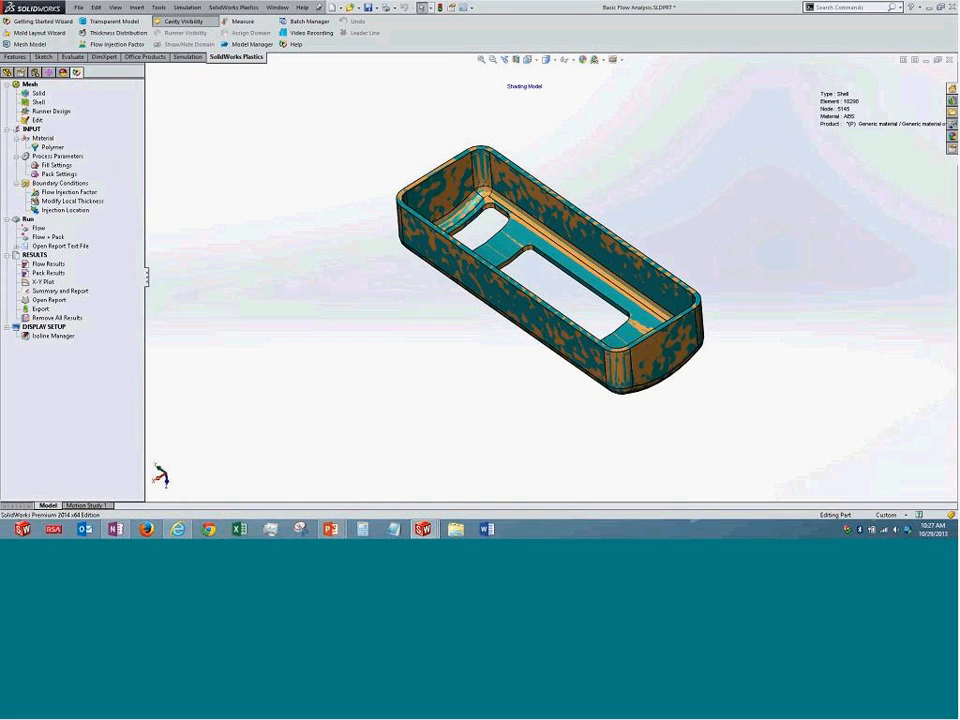
left_click(183, 22)
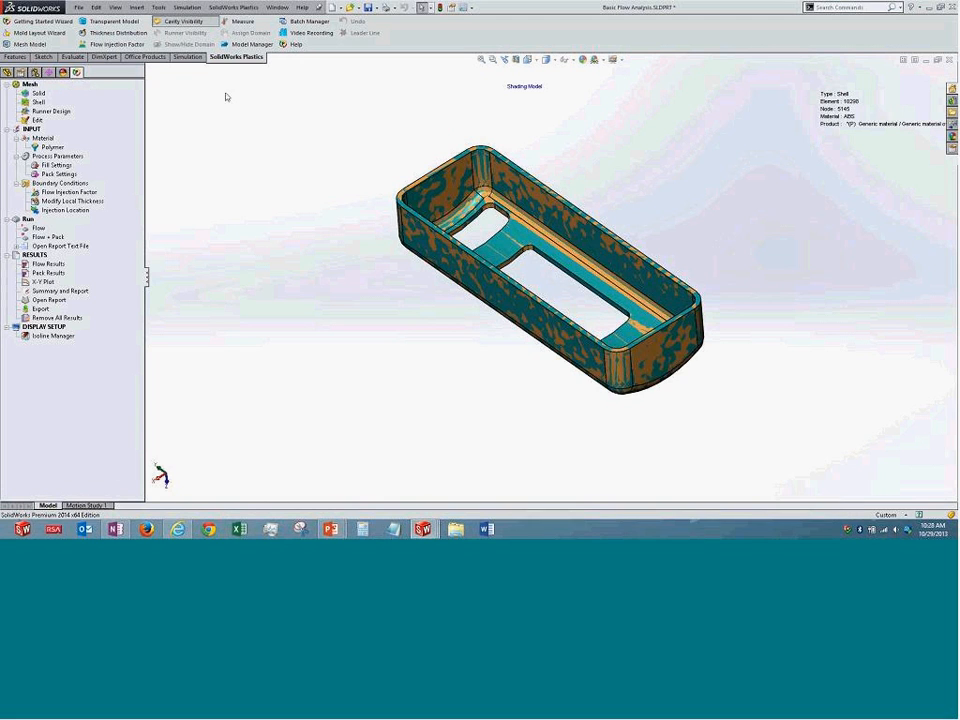
left_click(479, 62)
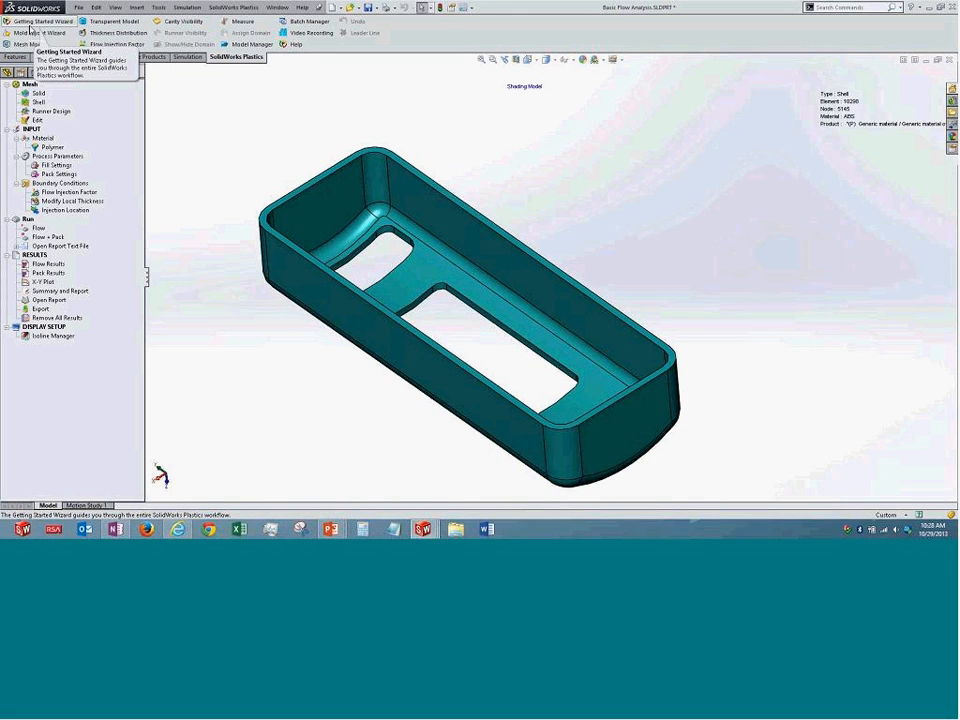
left_click(31, 24)
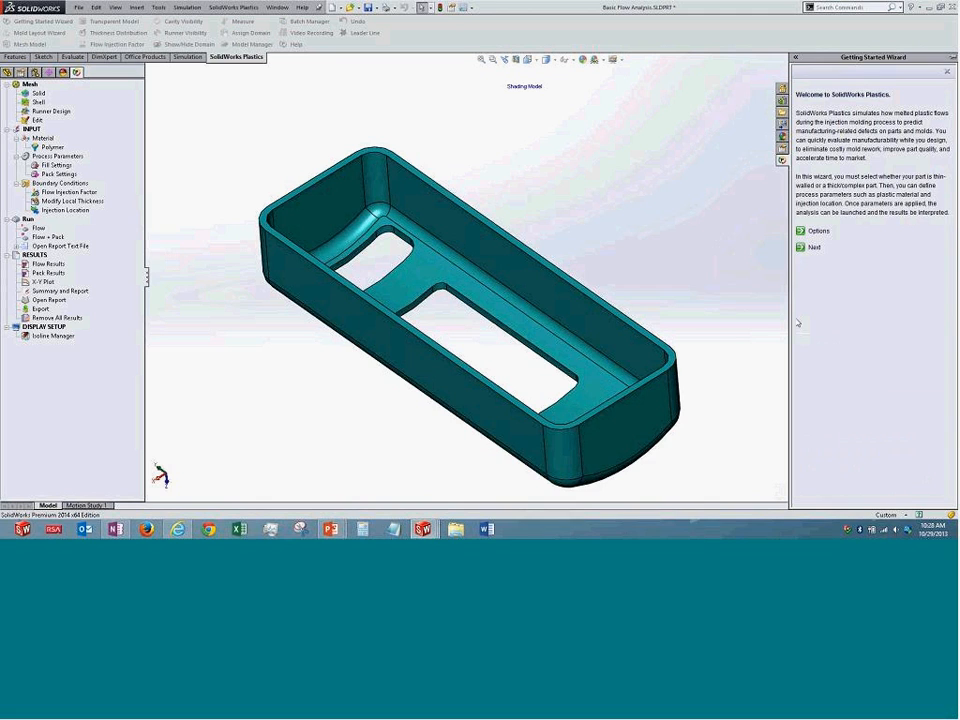
left_click_drag(788, 329, 754, 390)
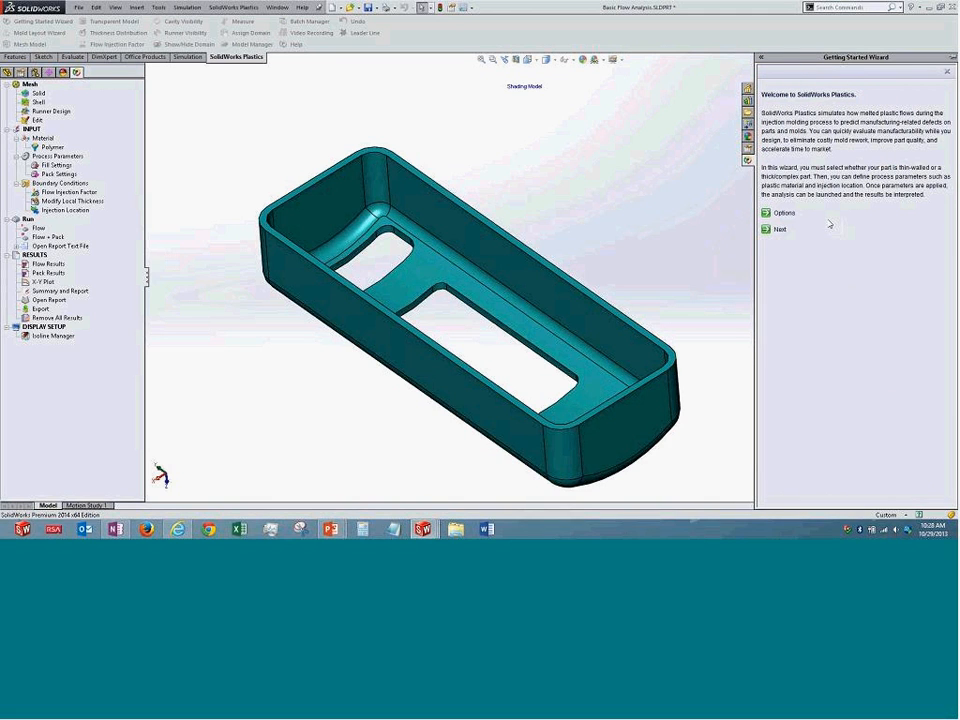
- Check the available unit systems in the SolidWorks Plastics options and leave without applying changes
left_click(786, 214)
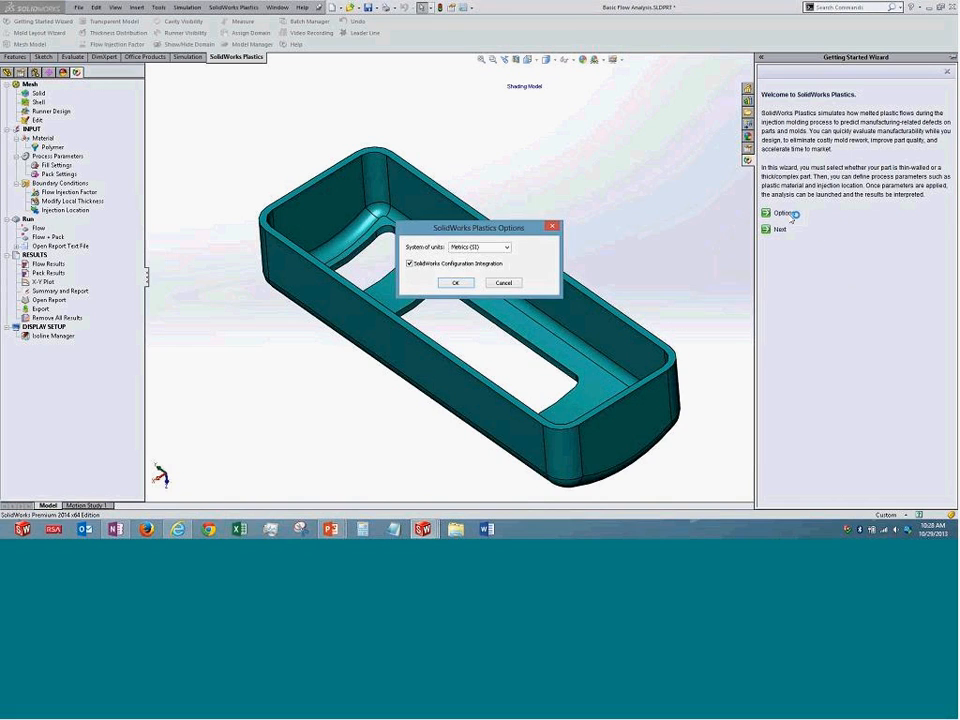
left_click(506, 247)
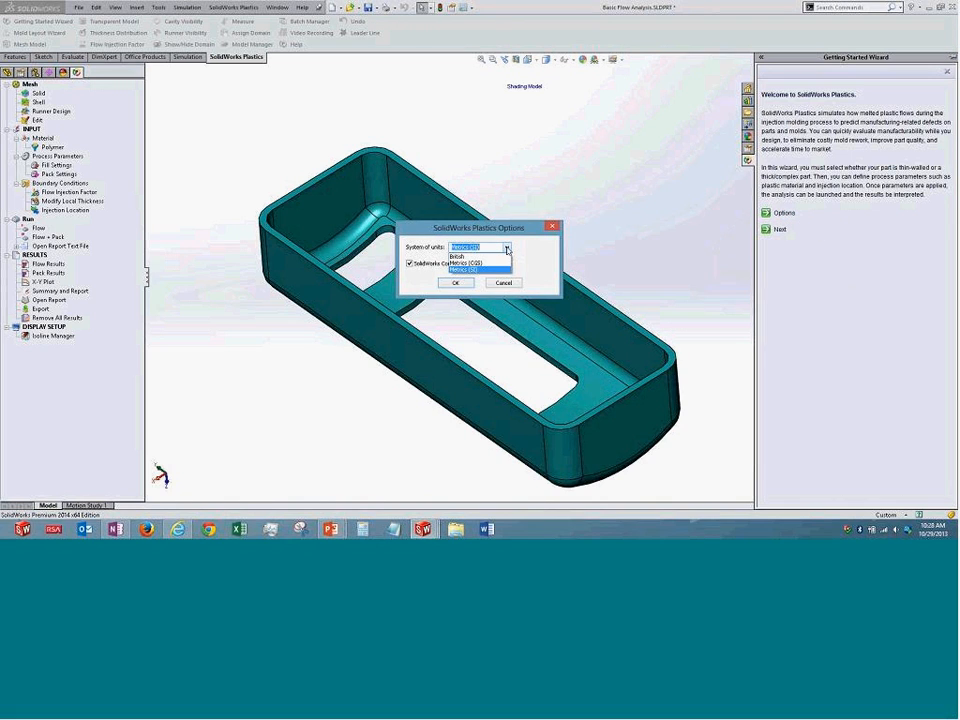
left_click(490, 269)
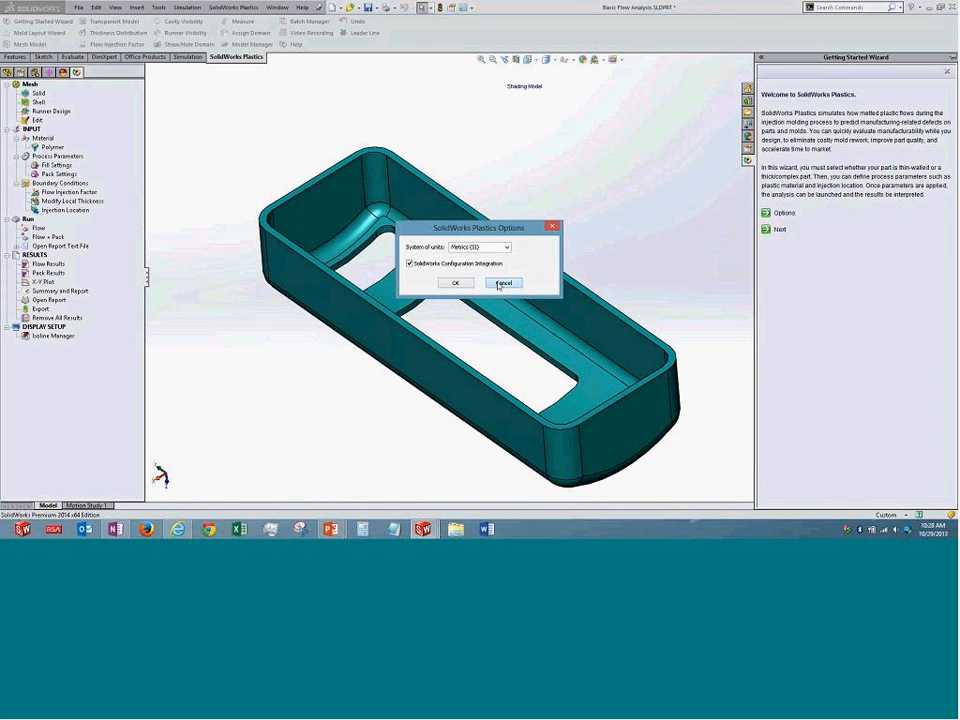
left_click(502, 282)
- Choose a shell mesh for the part in the wizard, select the cavity domain and proceed to its surface mesh settings
left_click(780, 229)
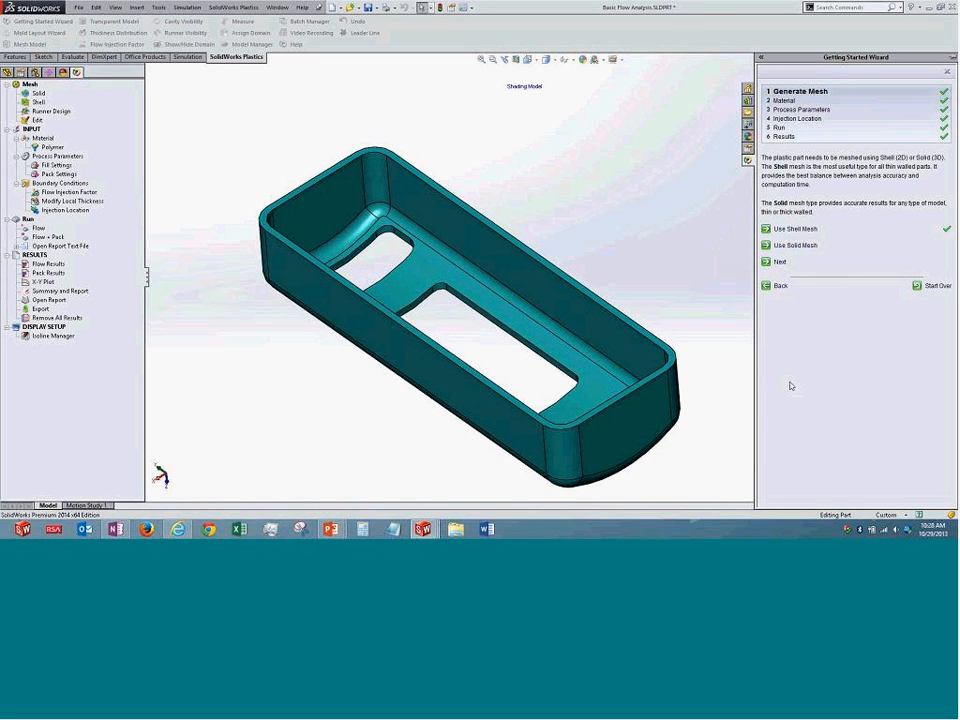
left_click(801, 232)
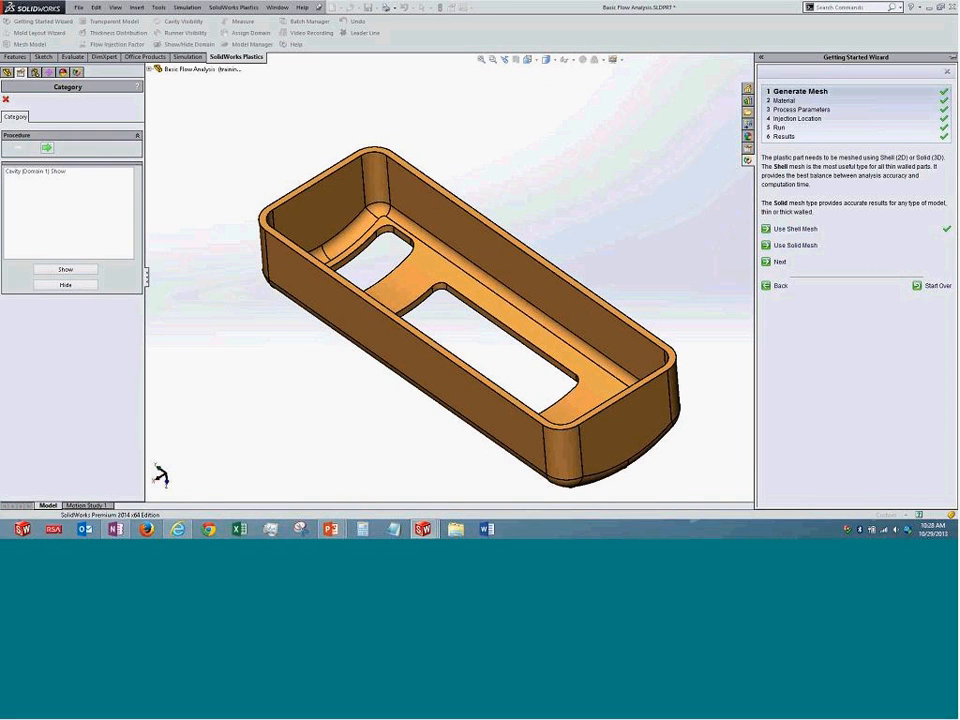
left_click(44, 173)
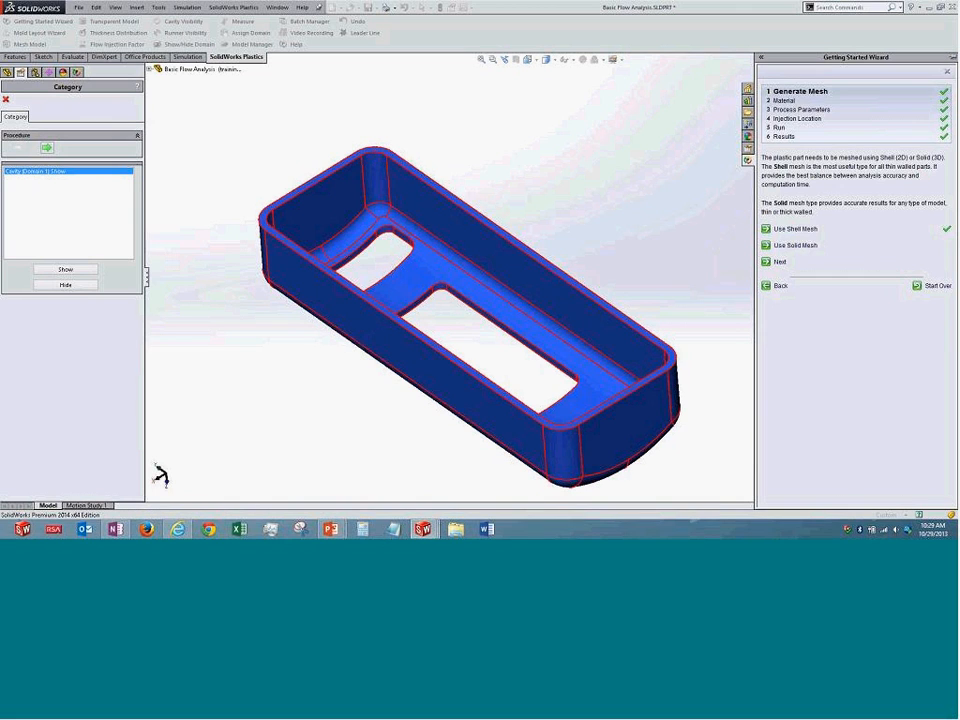
left_click(46, 149)
- Set the surface mesh triangle size to 3
double_click(52, 186)
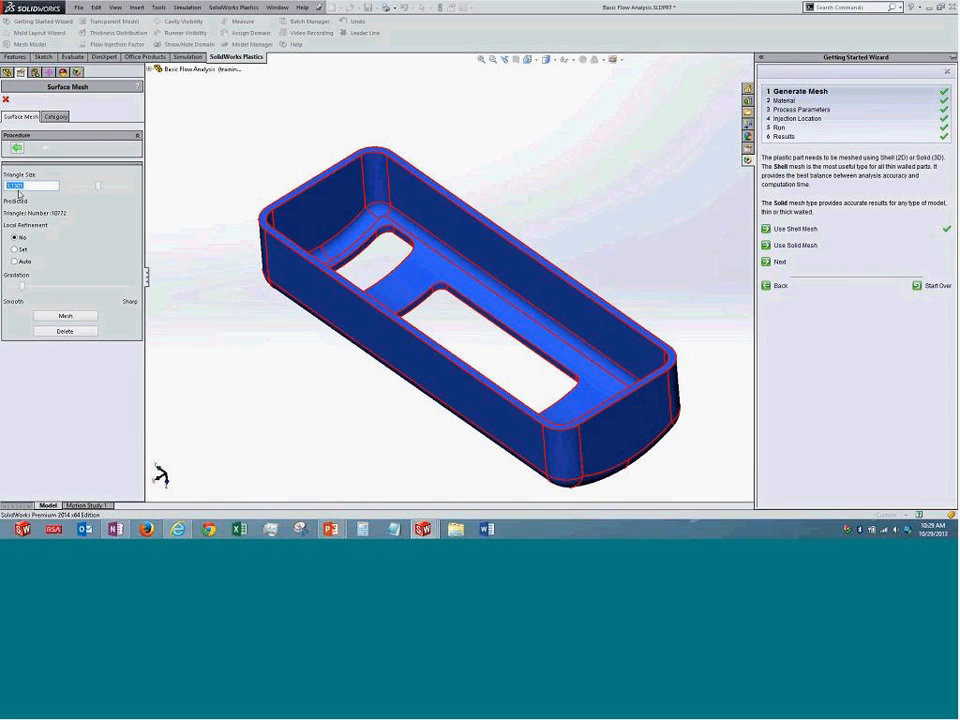
left_click(54, 187)
left_click_drag(32, 186, 2, 180)
type("2")
key("Return")
type("3")
- Examine the Set and Auto local refinement options of the surface mesh, ending with local refinement set to No
left_click(20, 252)
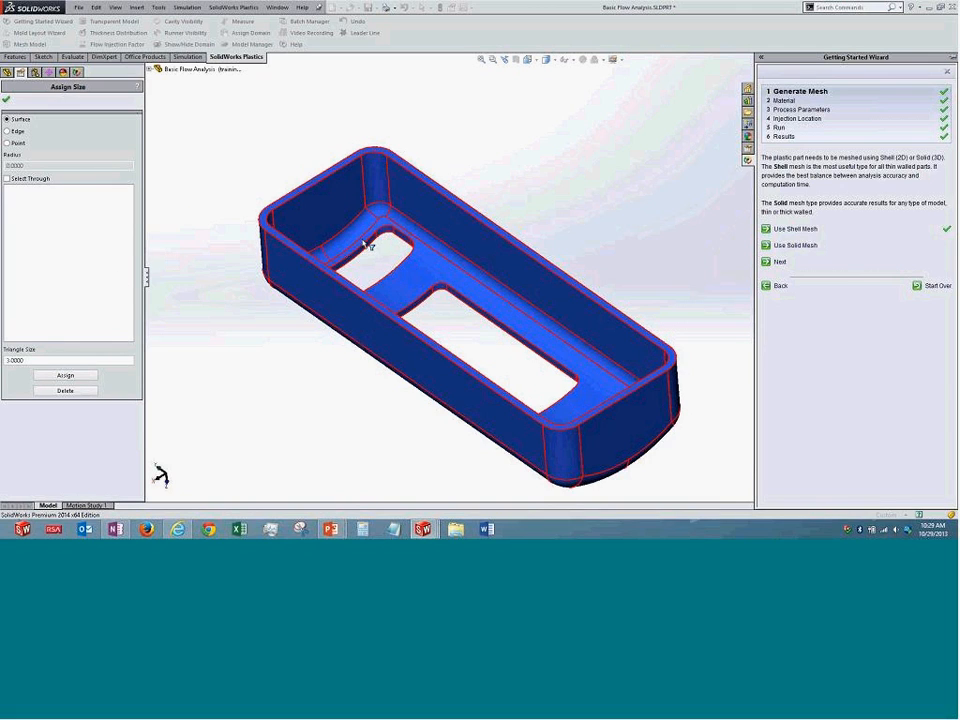
left_click(8, 101)
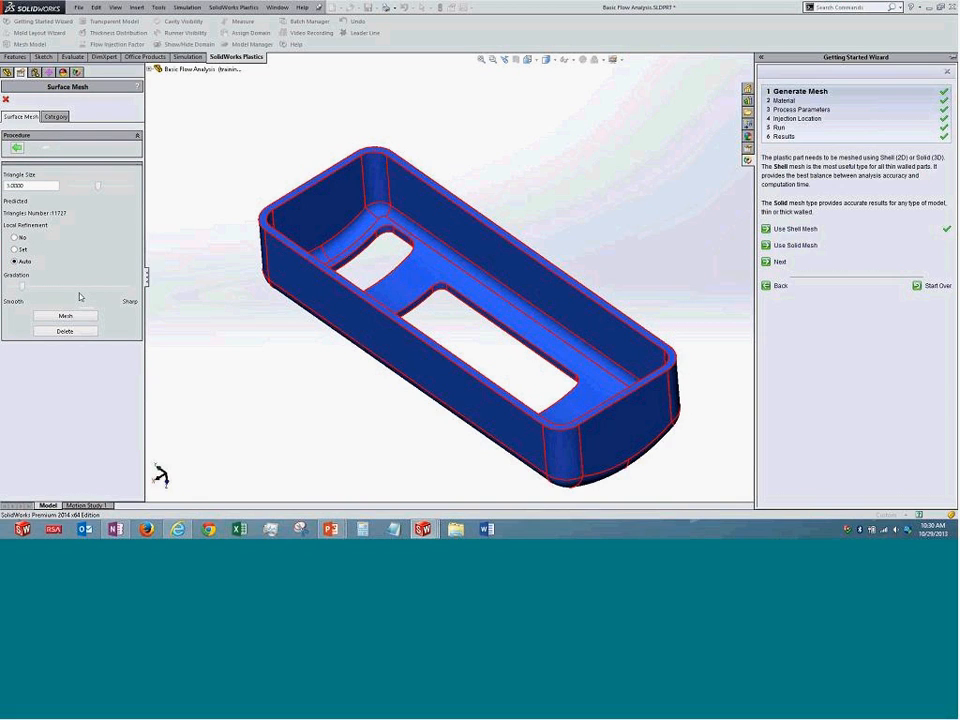
left_click(14, 237)
- Generate the cavity's surface mesh and inspect its triangles up close from several angles
left_click(66, 316)
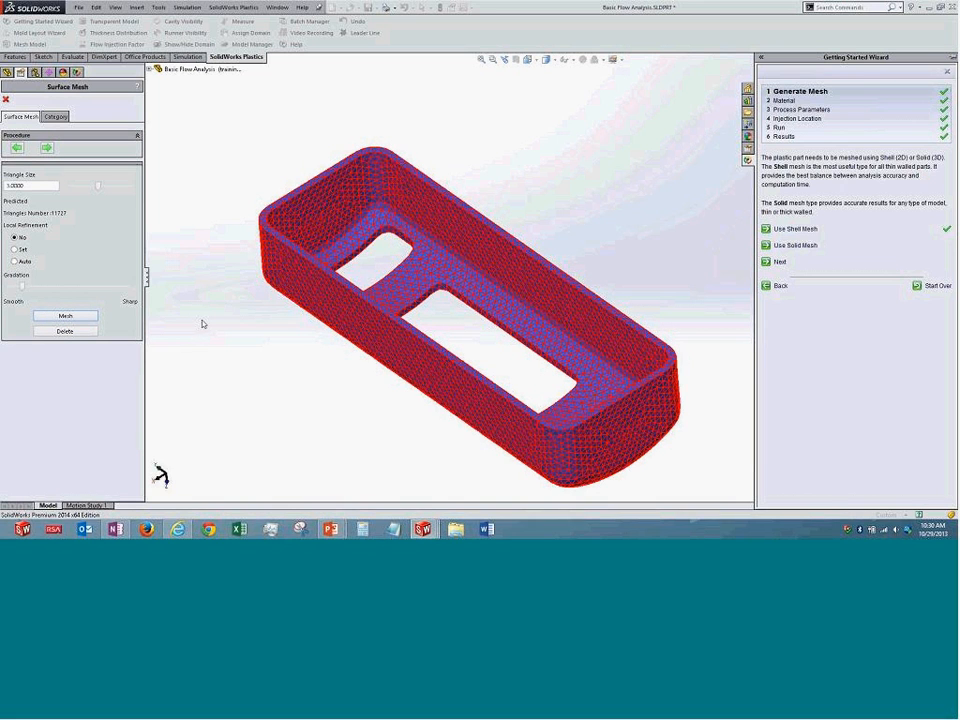
mouse_move(221, 324)
middle_mouse_down()
mouse_move(208, 304)
mouse_move(216, 302)
middle_mouse_up()
scroll(365, 249, "down", 5)
scroll(365, 249, "up", 4)
middle_click_drag(365, 249, 486, 52)
left_click(484, 61)
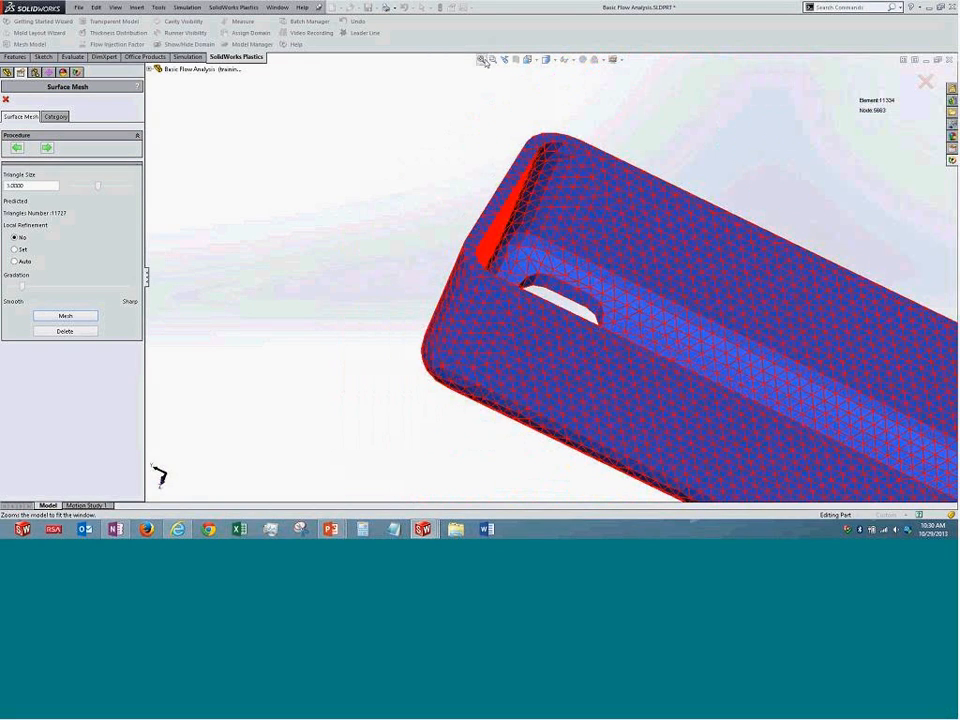
middle_click_drag(538, 174, 555, 145)
- Proceed to the mesh quality summary, accept it and finish the shell mesh
left_click(47, 150)
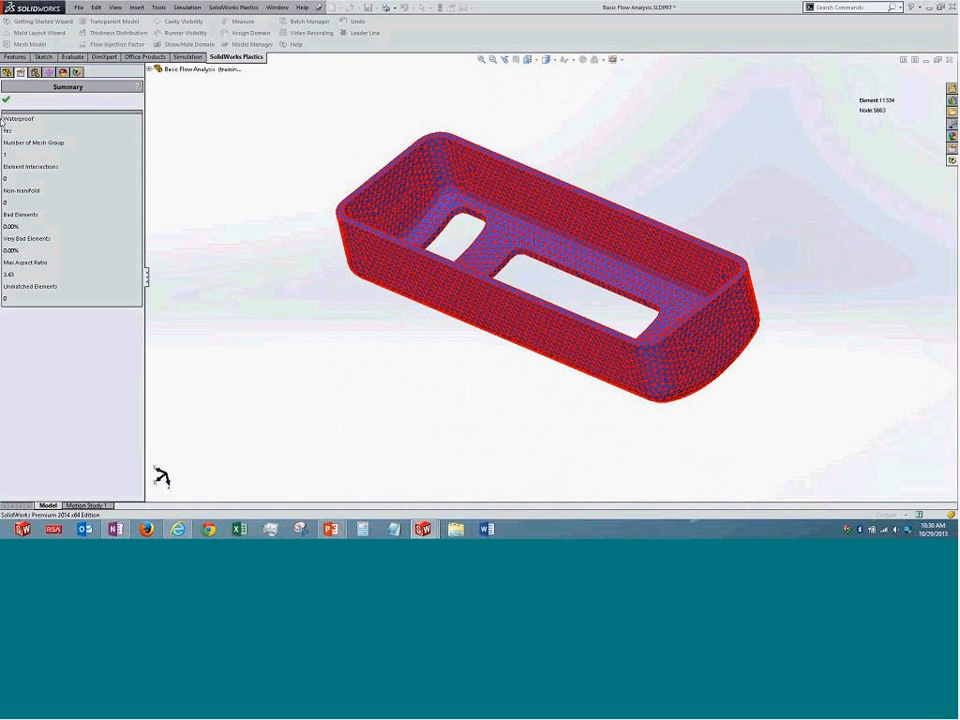
left_click(6, 99)
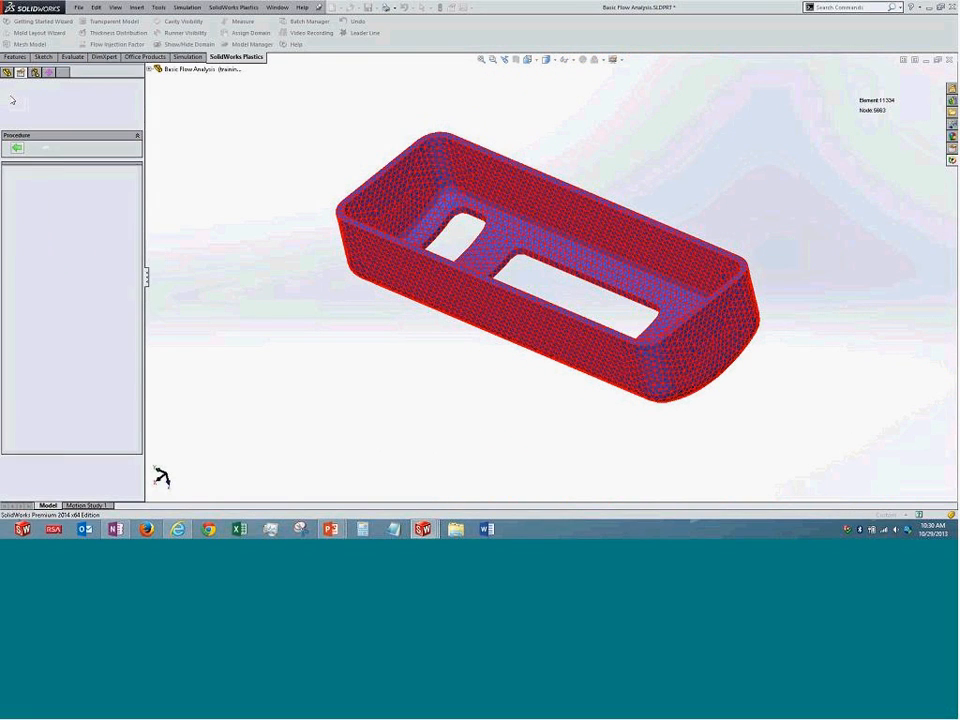
left_click(6, 99)
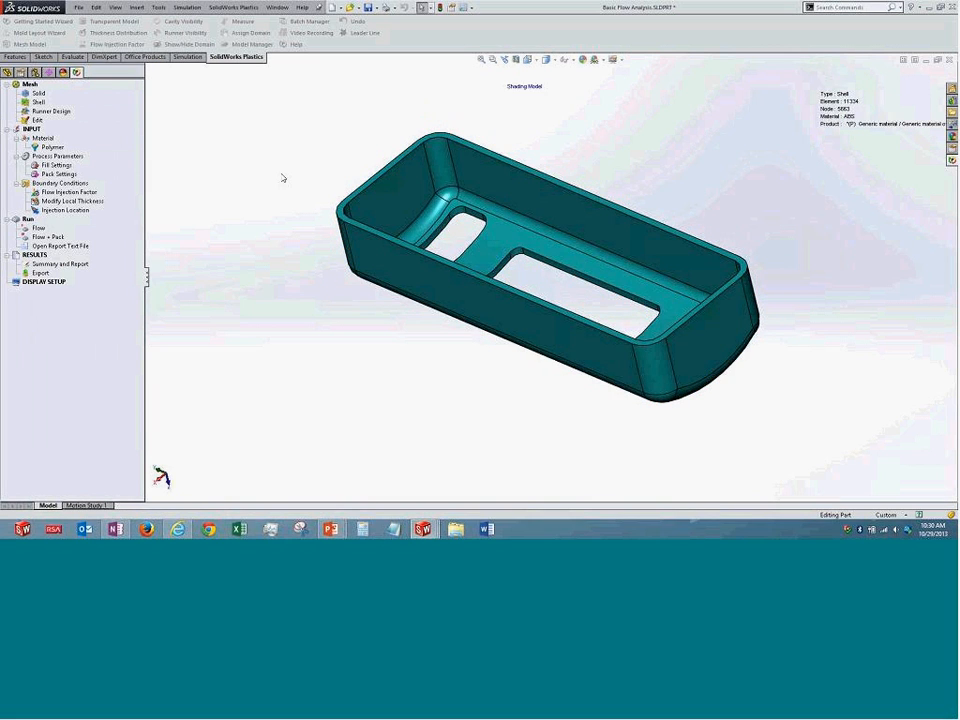
- Return to the Getting Started Wizard, advance to the Material stage and open the polymer database to change the material
left_click(481, 60)
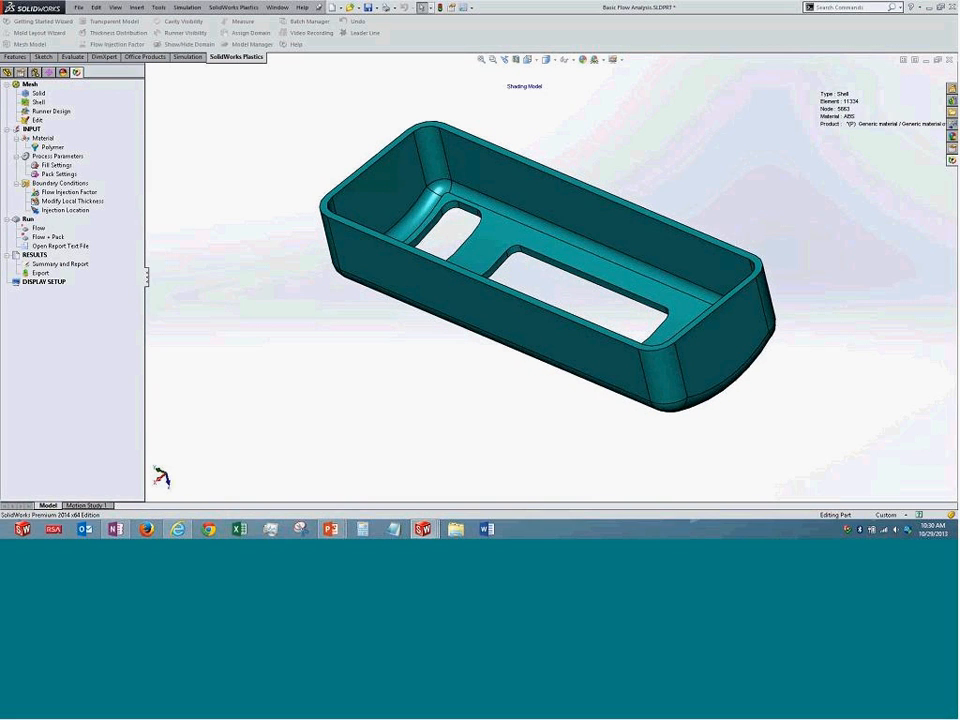
left_click(951, 160)
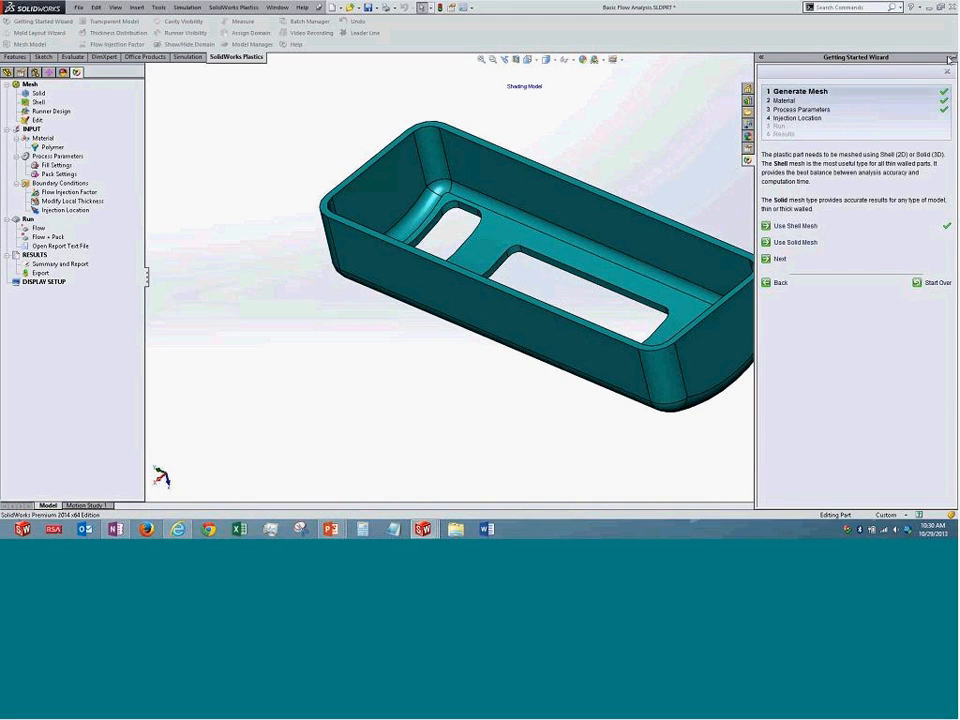
middle_click_drag(490, 260, 514, 165)
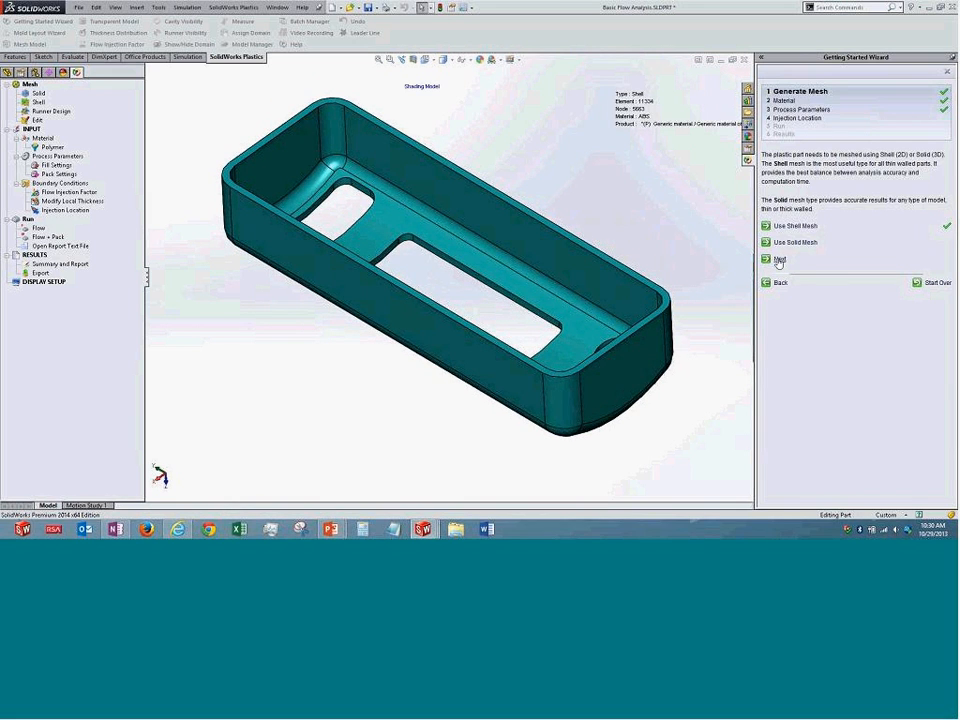
left_click(778, 260)
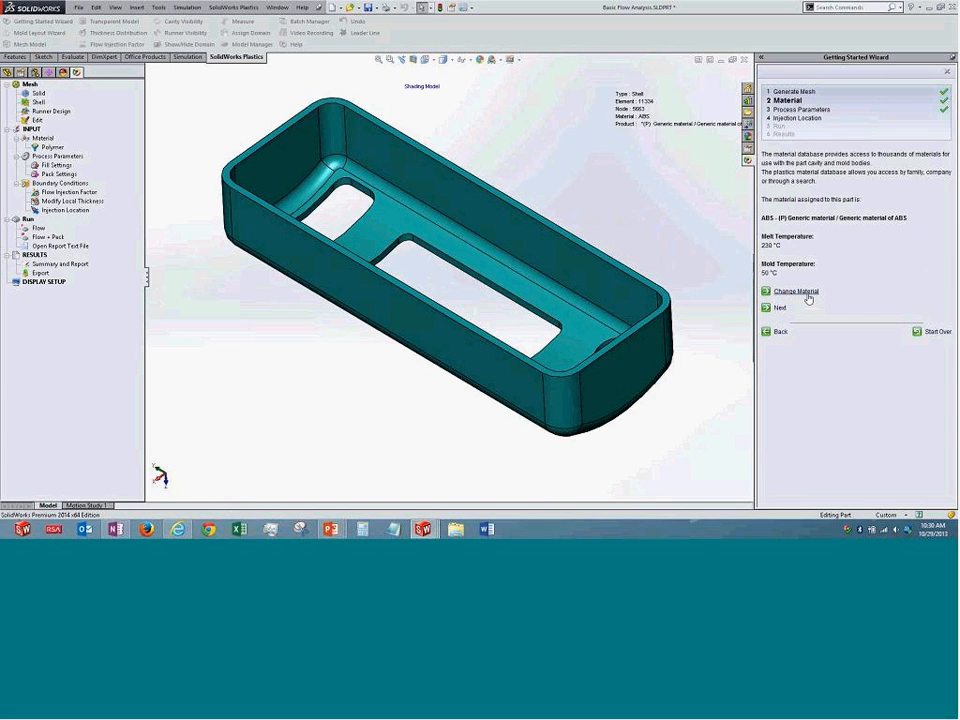
left_click(809, 298)
- Browse the default polymer databank by family and by company, including the AlliedSignal grades, and show the user-defined databank
left_click_drag(463, 118, 284, 91)
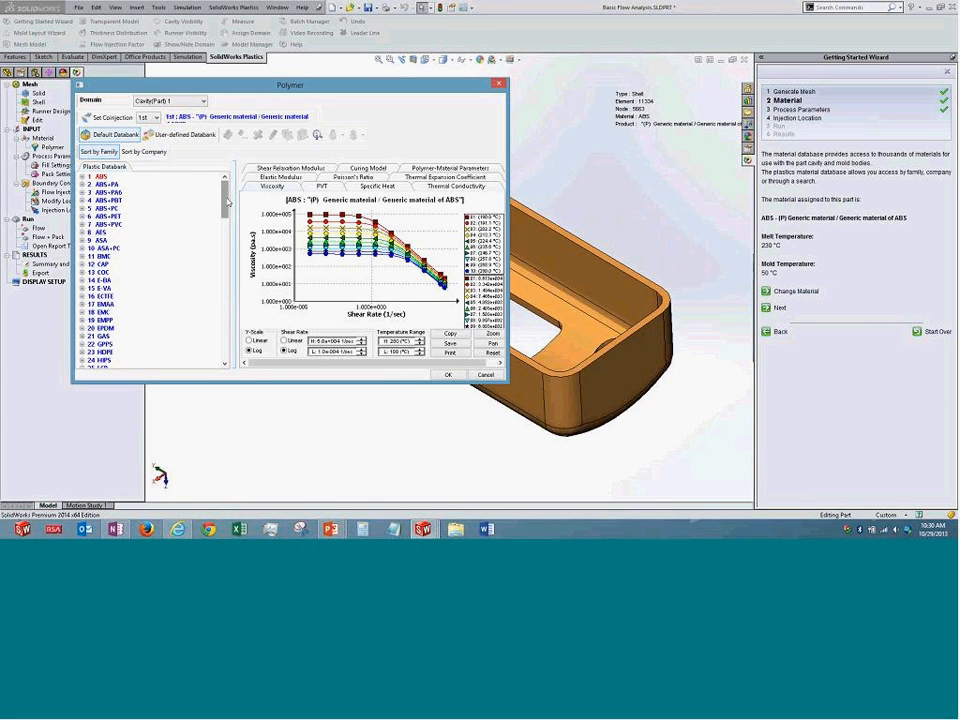
left_click_drag(228, 202, 137, 133)
scroll(150, 260, "down", 1)
scroll(171, 161, "down", 20)
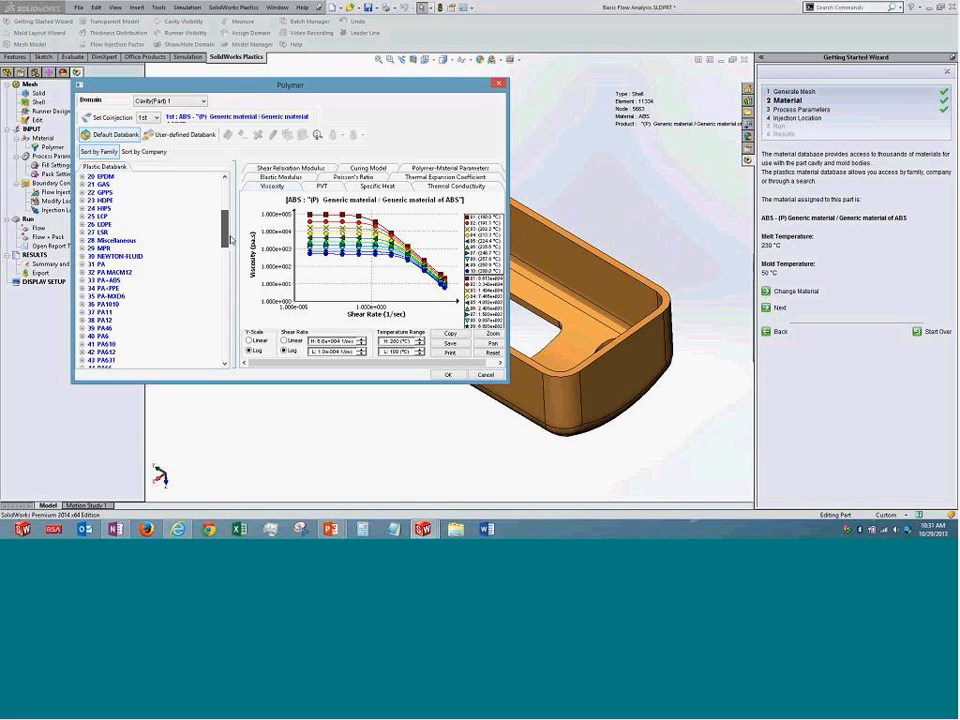
left_click(145, 152)
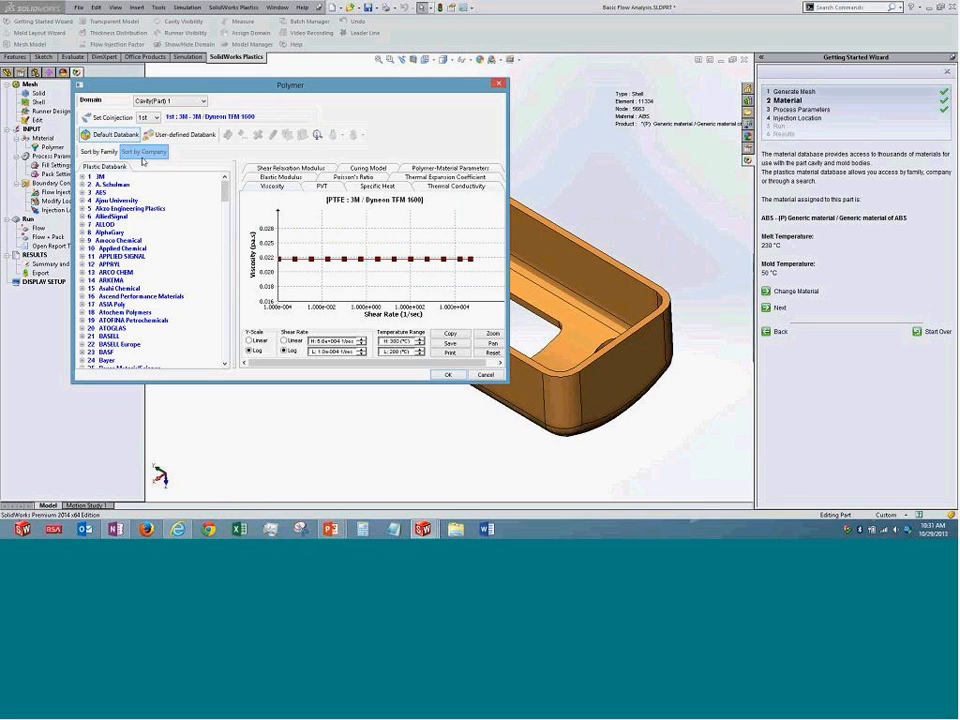
left_click(82, 216)
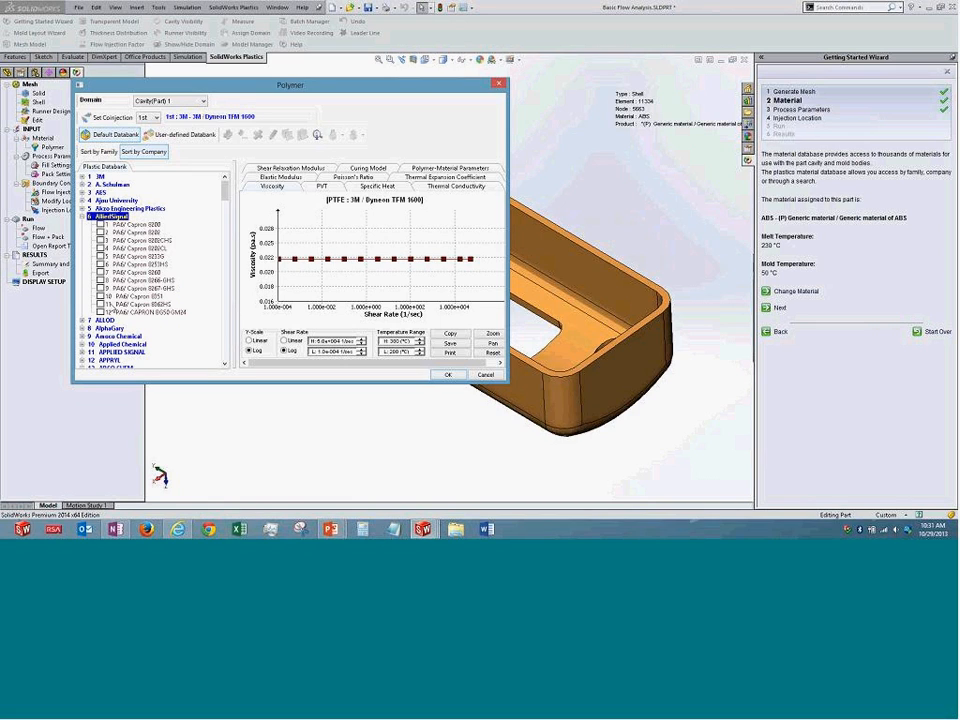
left_click(82, 216)
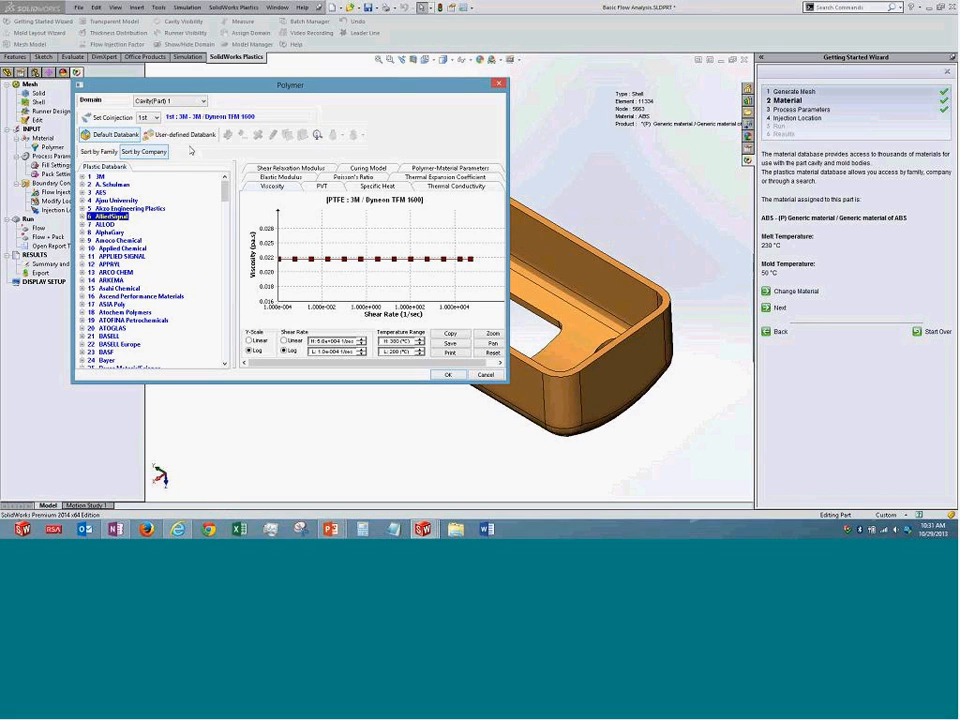
left_click(183, 140)
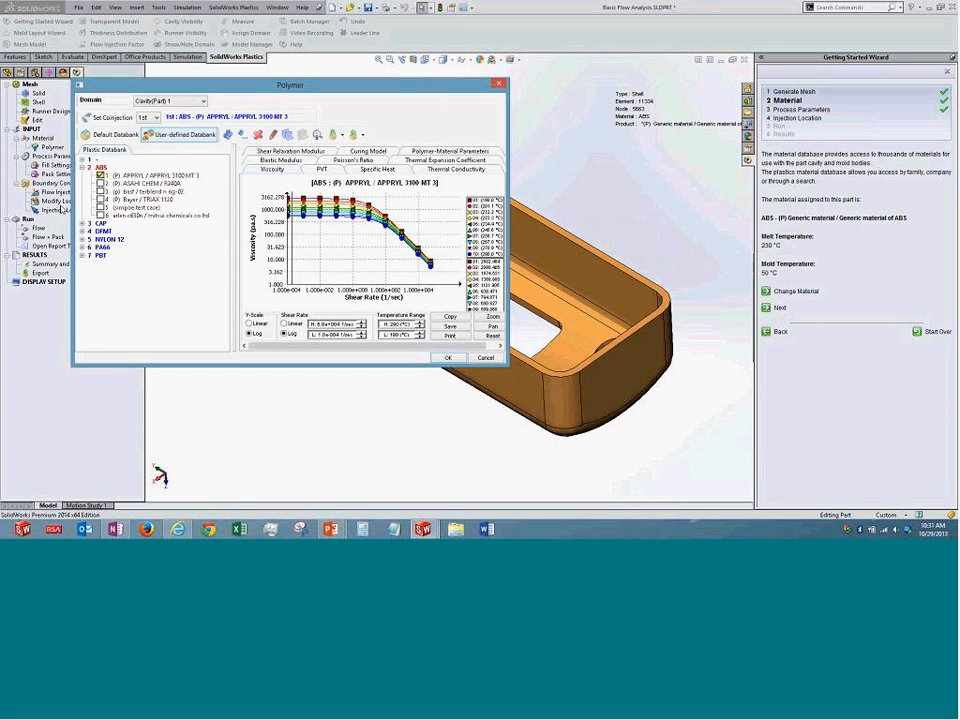
- Choose the generic ABS material (Generic material of ABS) from the ABS family in the default polymer databank, sorted by family
left_click(100, 134)
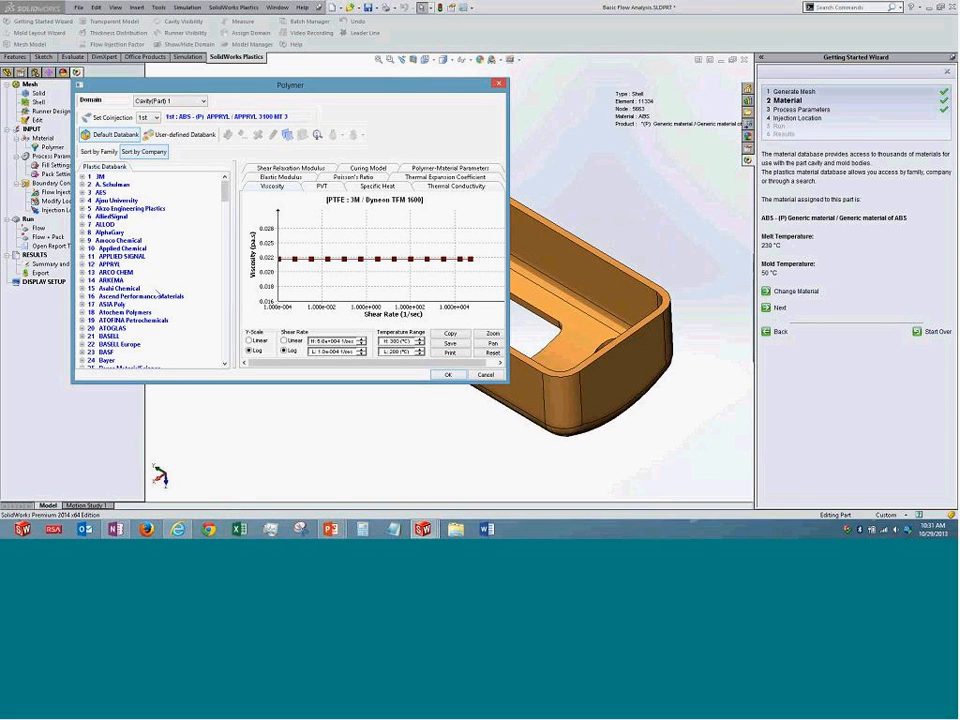
left_click(98, 152)
double_click(104, 176)
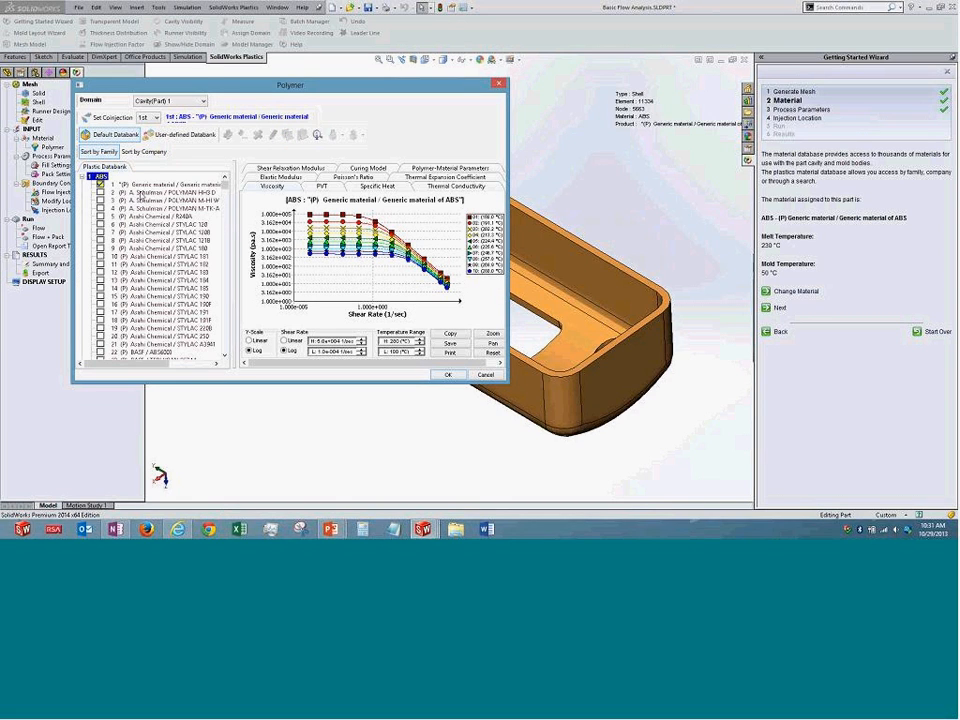
left_click(151, 185)
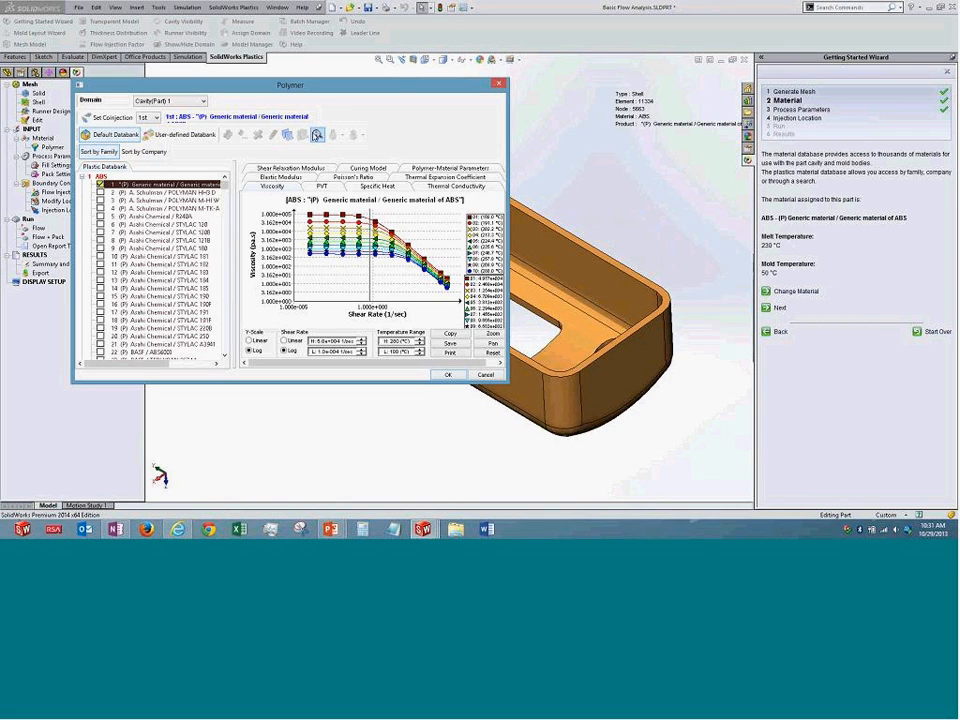
- Search the polymer products for "ABS", look over the matching grades and close the search
left_click(317, 136)
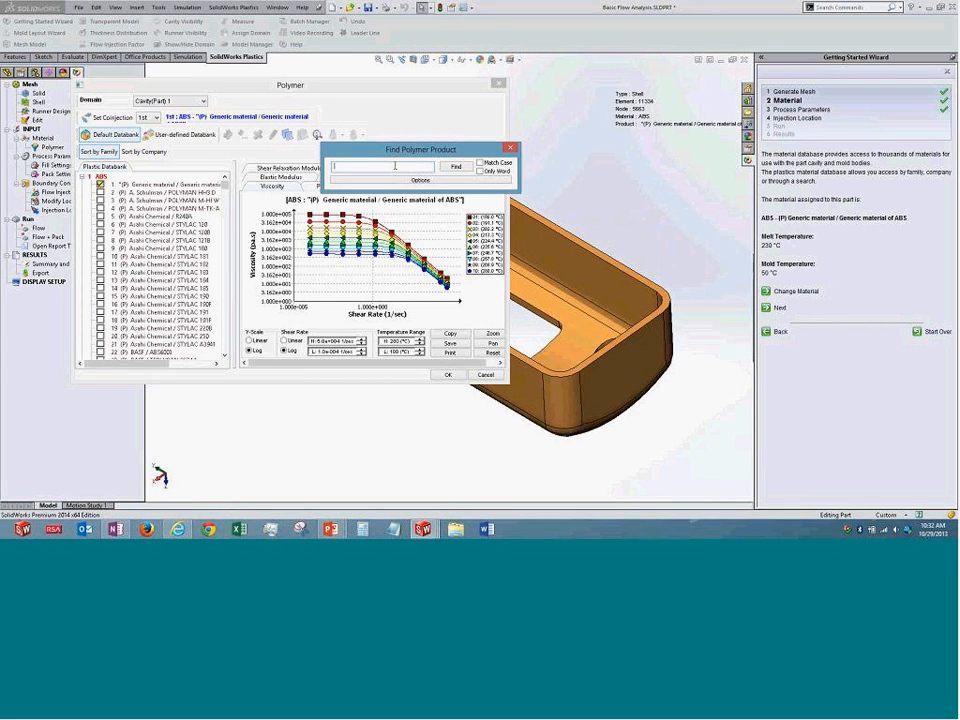
type("ABS")
left_click(456, 167)
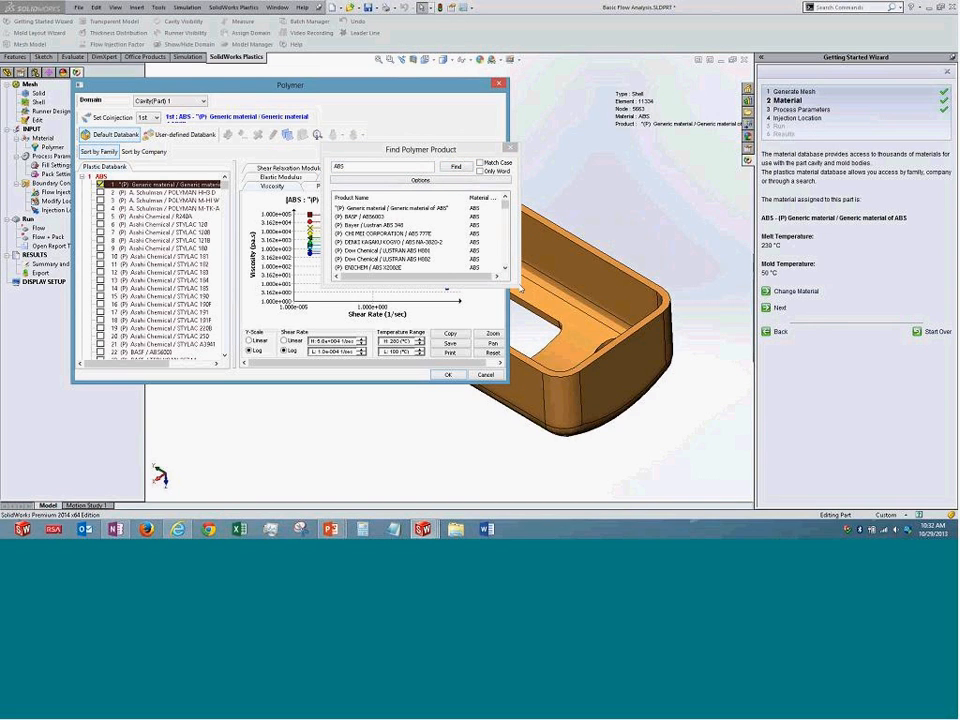
mouse_move(505, 200)
left_mouse_down()
mouse_move(507, 258)
mouse_move(505, 203)
left_mouse_up()
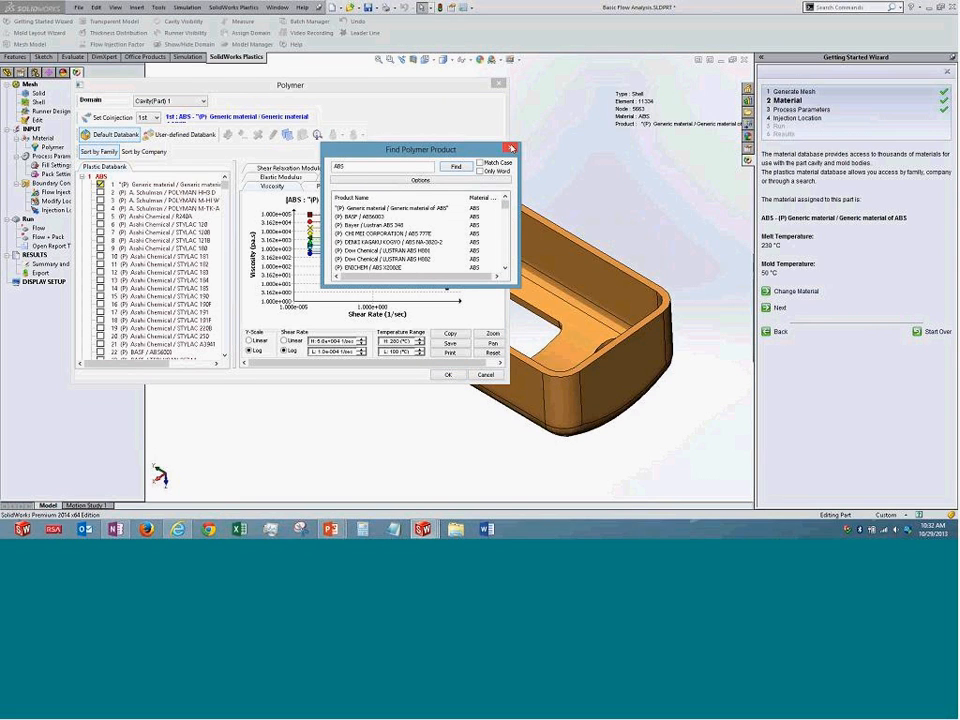
left_click(510, 148)
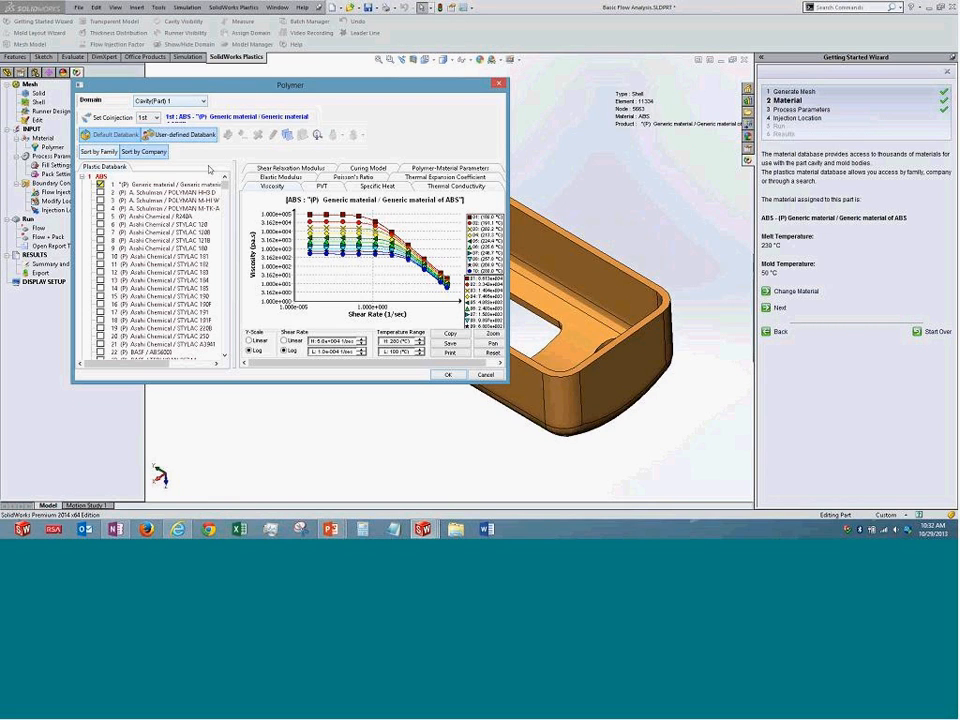
- Accept the polymer selection and advance to the Process Parameters stage with its fill settings open for changes
left_click(462, 377)
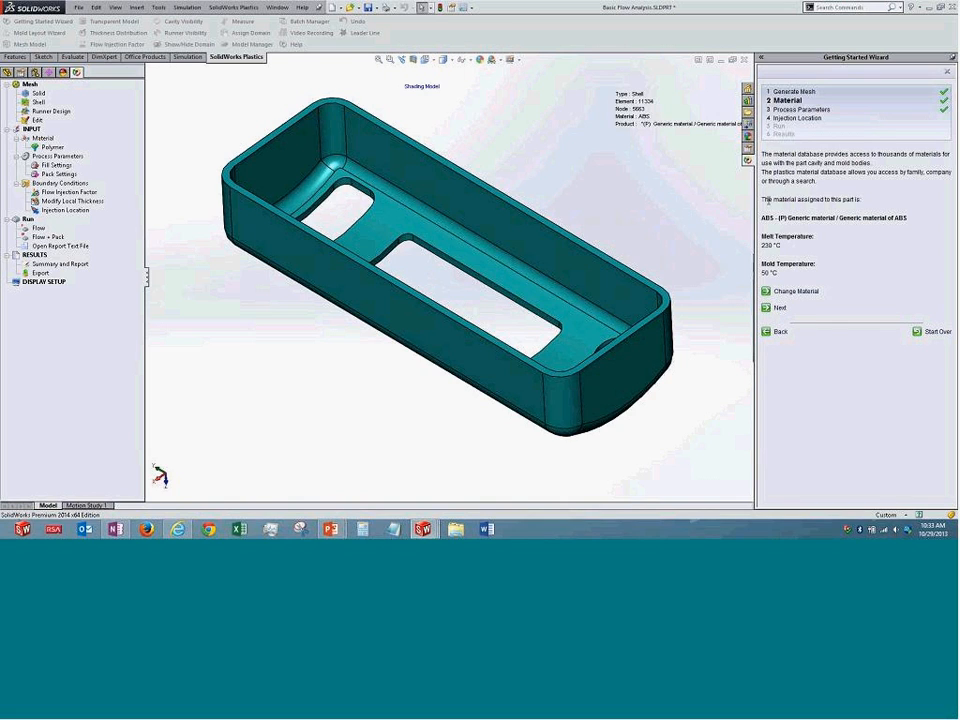
left_click(779, 309)
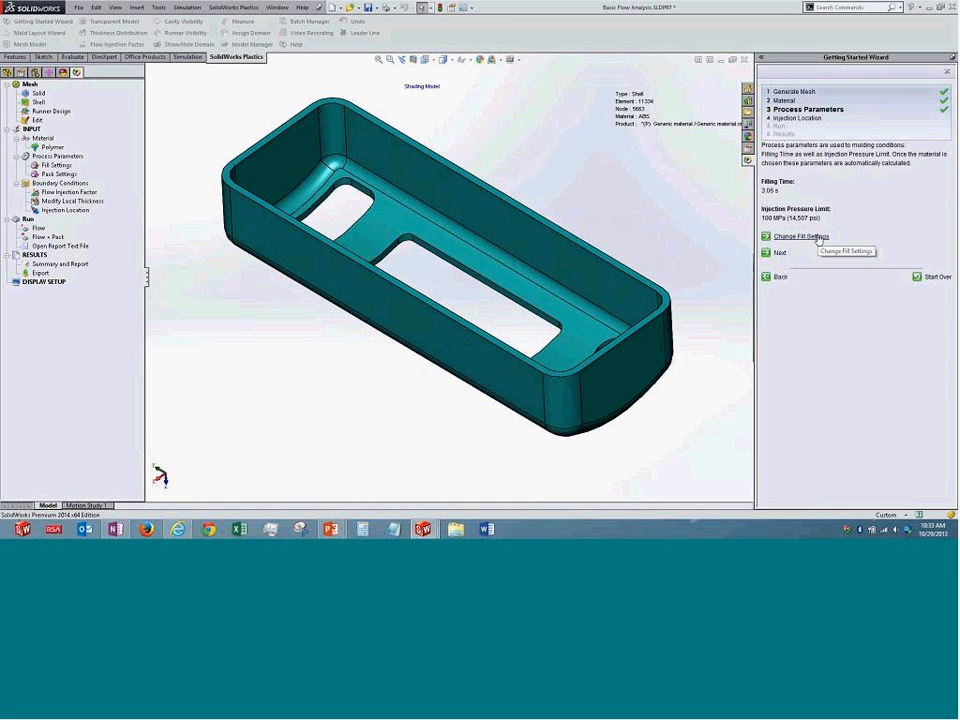
left_click(818, 237)
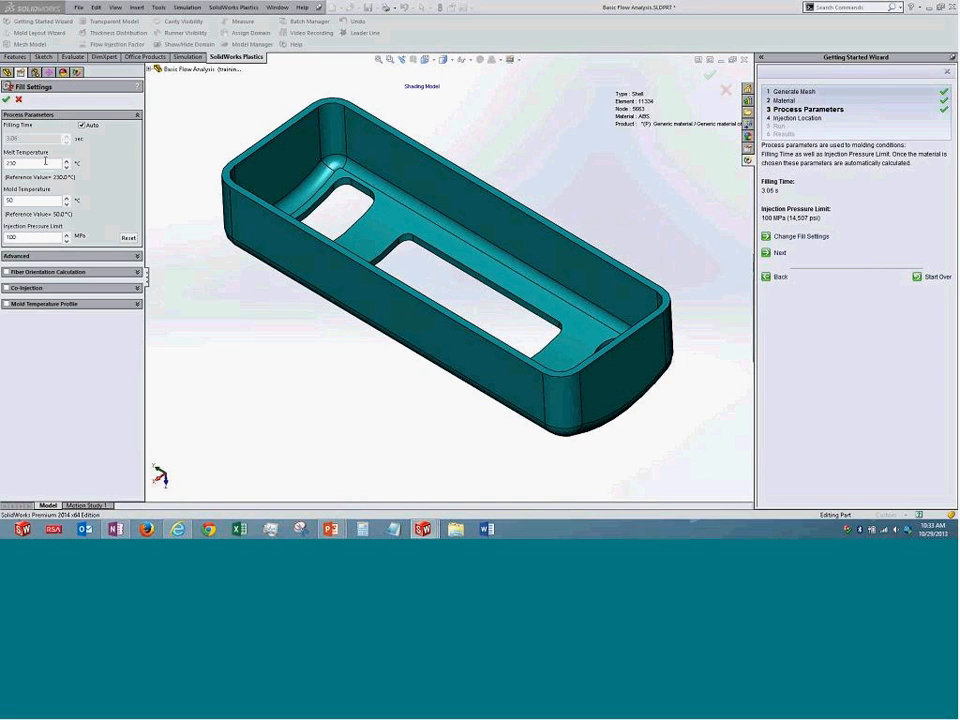
- Review the automatic filling time, melt temperature, mold temperature and injection pressure limit, and expand the advanced fill options
left_click(82, 126)
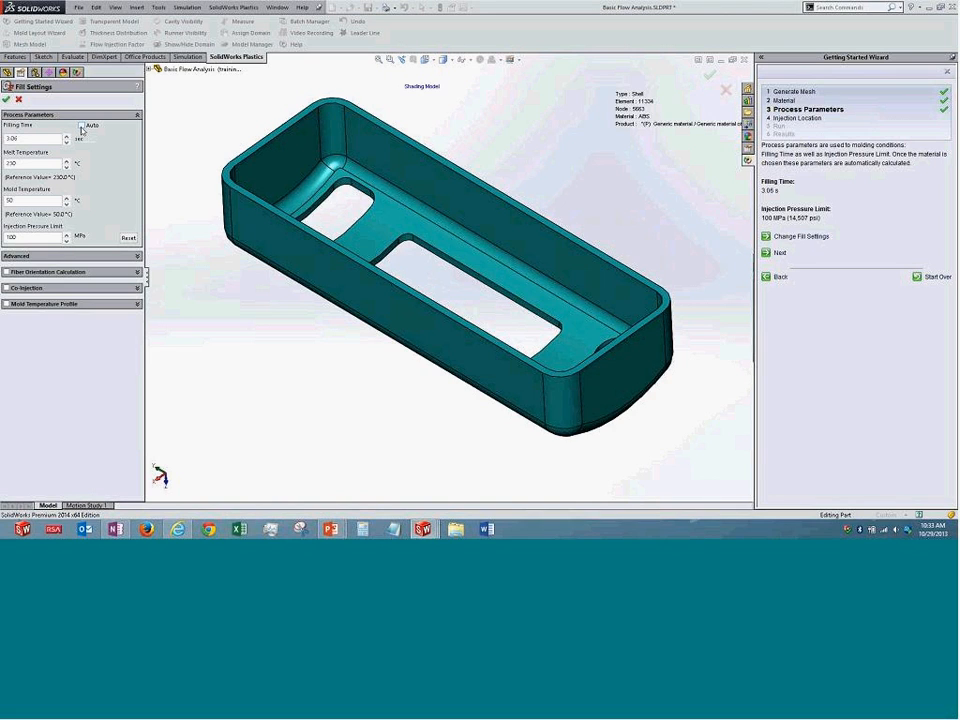
left_click(82, 126)
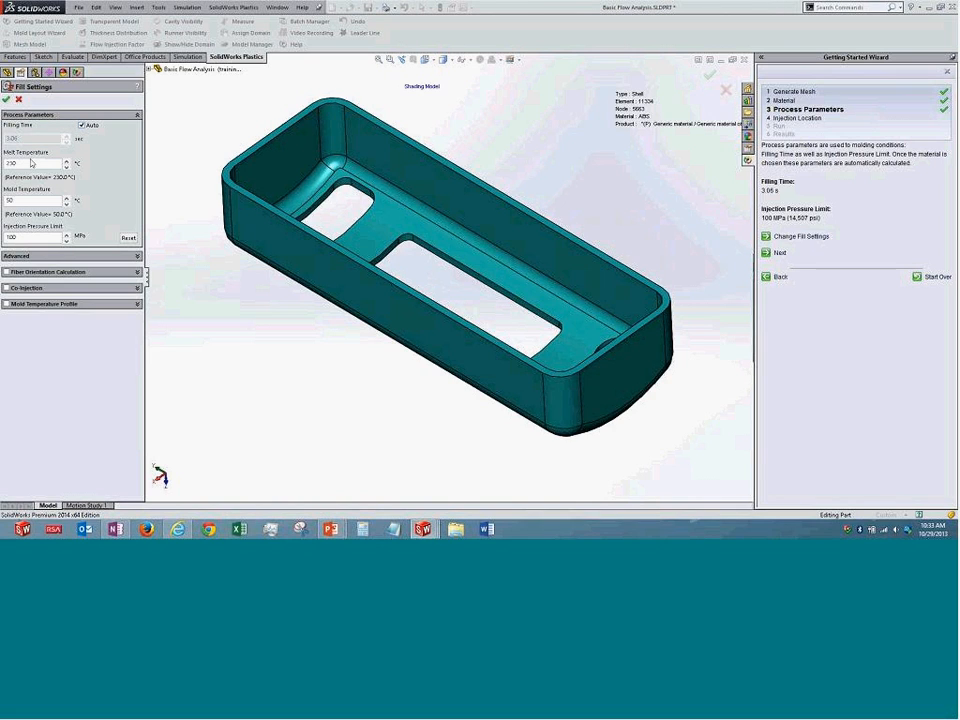
double_click(31, 162)
double_click(30, 200)
double_click(22, 237)
left_click(30, 256)
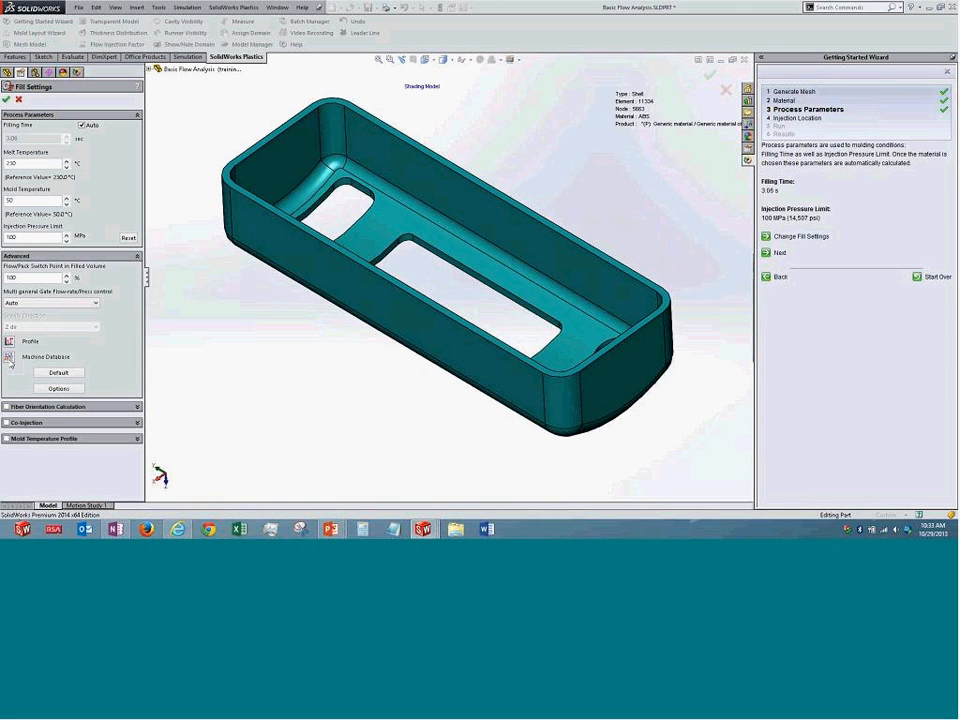
- Open the injection molding machine database and browse through the listed ARBURG Allrounder machines
left_click(9, 357)
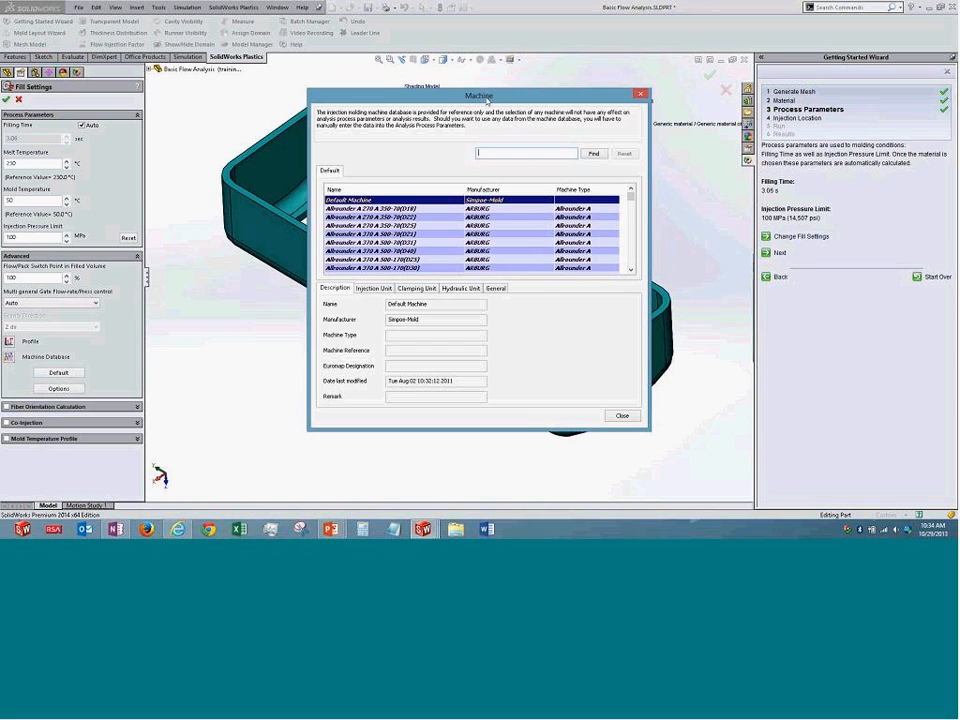
left_click_drag(421, 88, 421, 88)
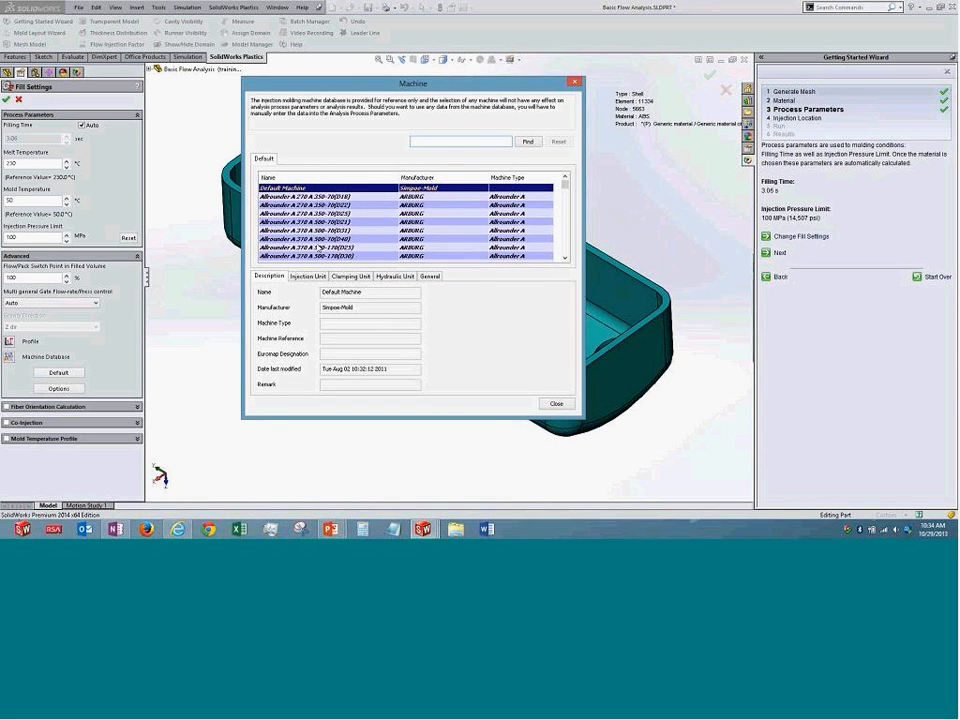
left_click(318, 247)
scroll(318, 247, "down", 5)
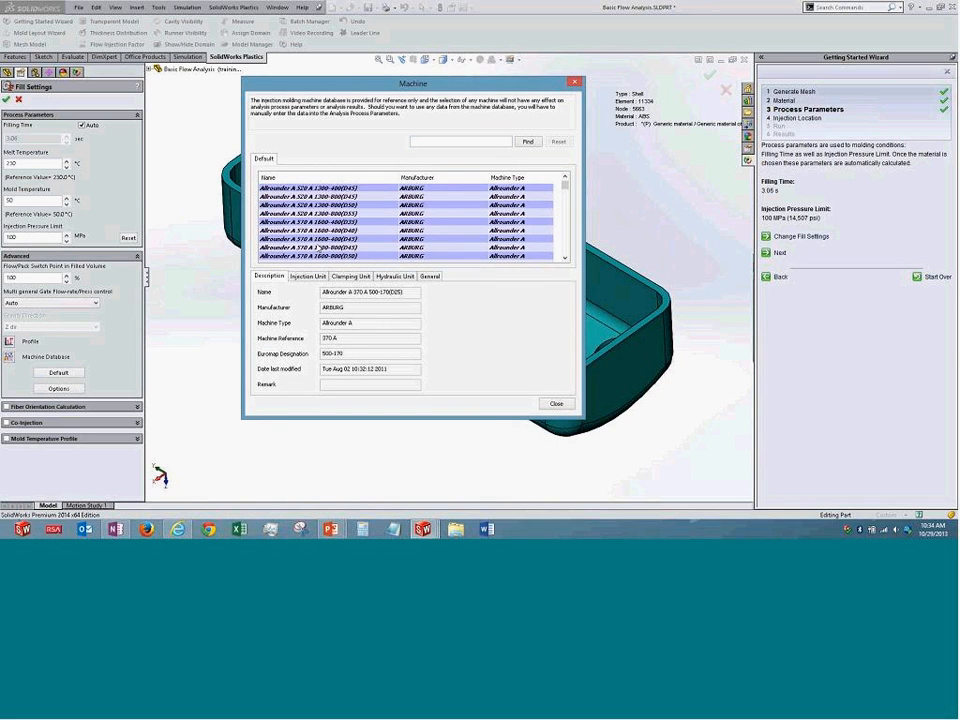
scroll(318, 247, "down", 5)
scroll(318, 247, "down", 10)
scroll(318, 247, "up", 1)
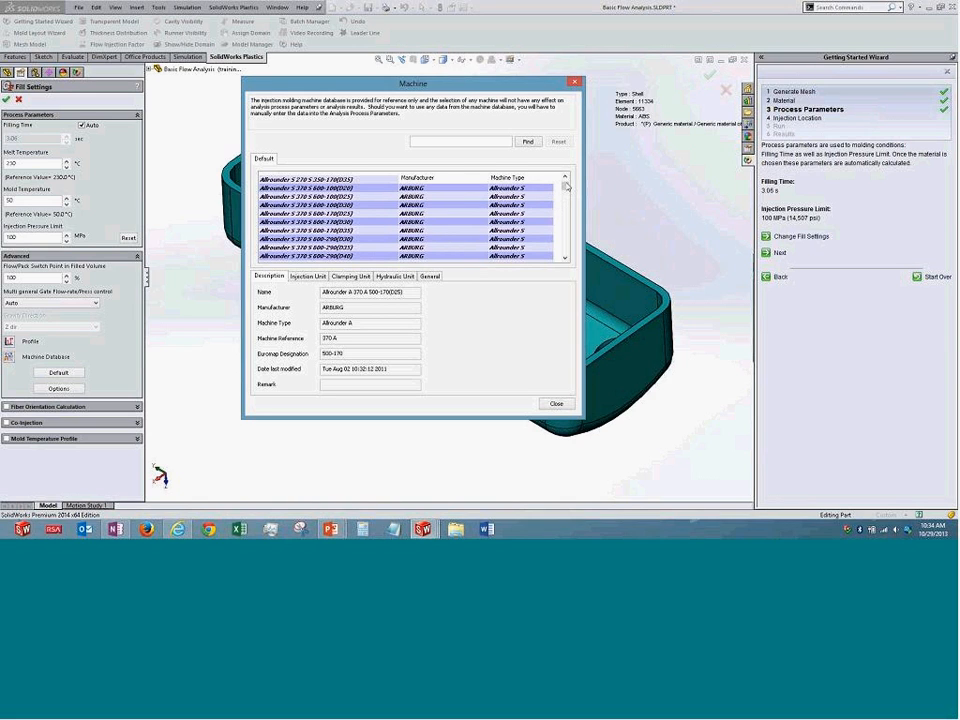
mouse_move(562, 205)
left_mouse_down()
mouse_move(576, 245)
mouse_move(566, 185)
left_mouse_up()
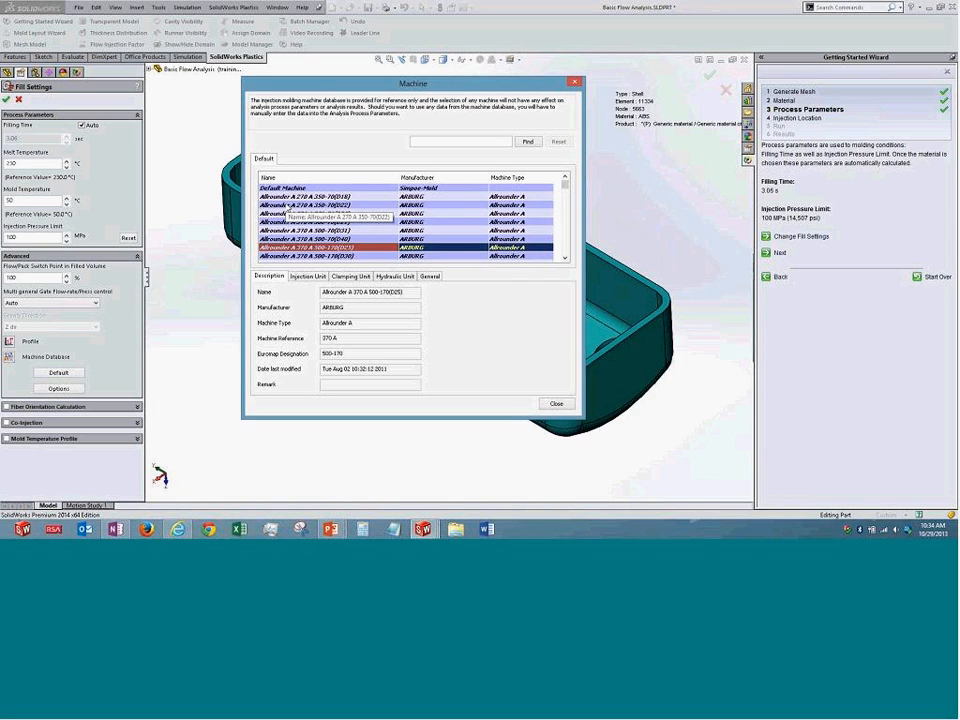
- Examine the description, injection, clamping, hydraulic and general data of the Allrounder A 270 A 350-70(D25), and close the machine database
left_click(290, 213)
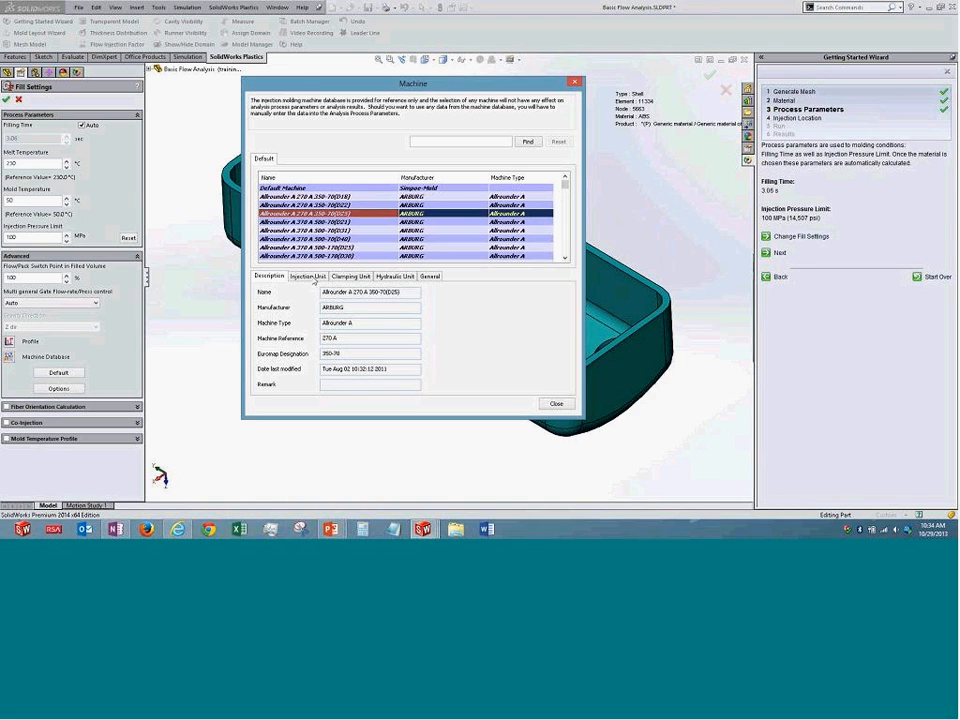
left_click(313, 279)
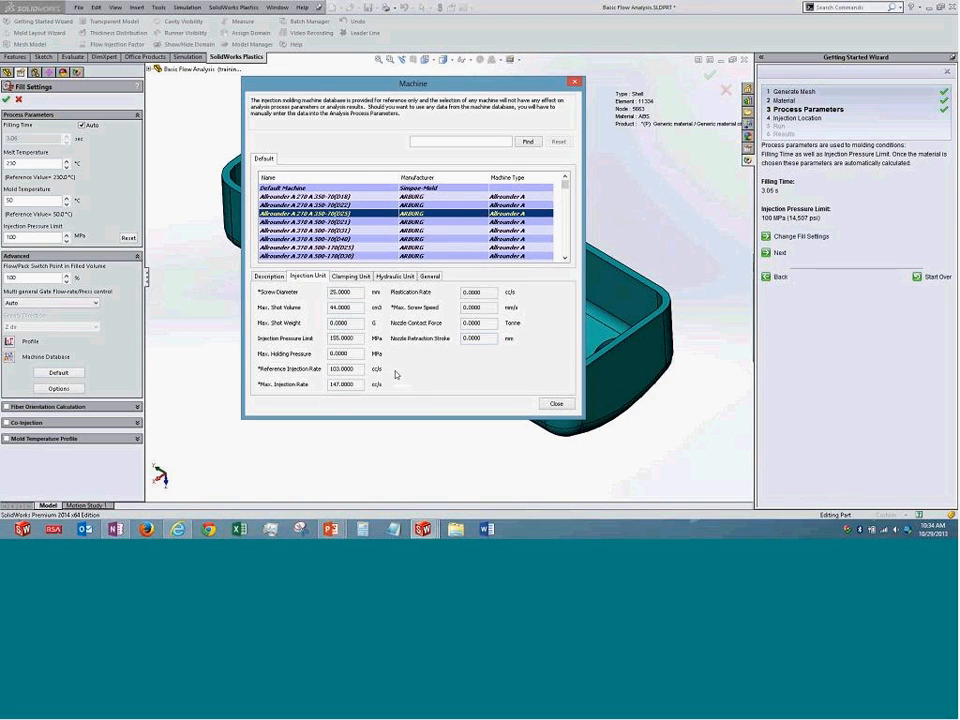
left_click(351, 276)
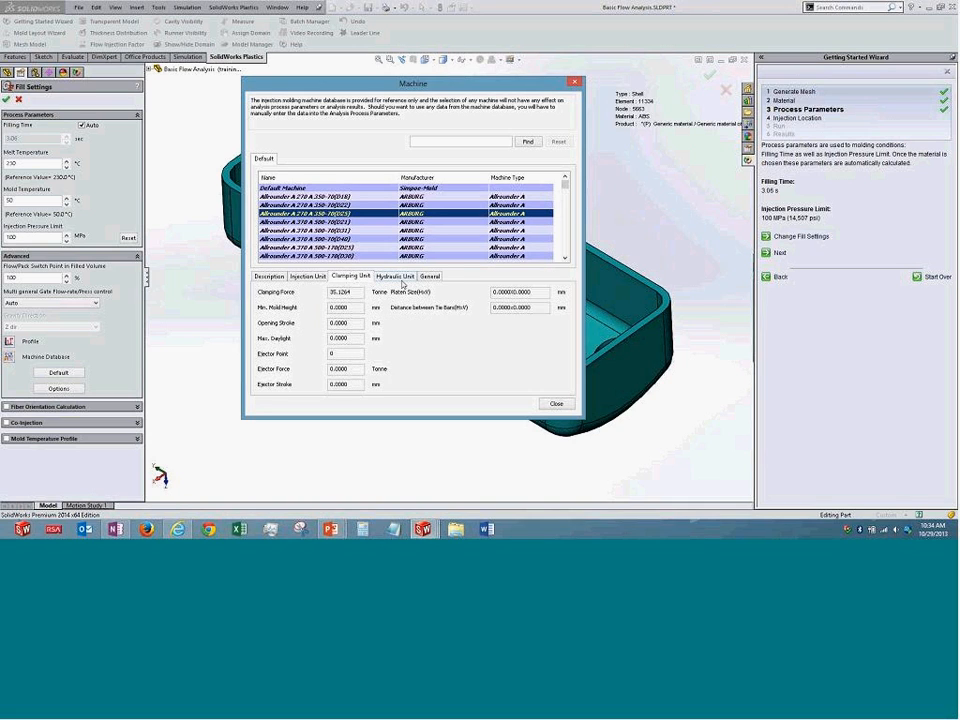
left_click(400, 278)
left_click(430, 277)
left_click(302, 277)
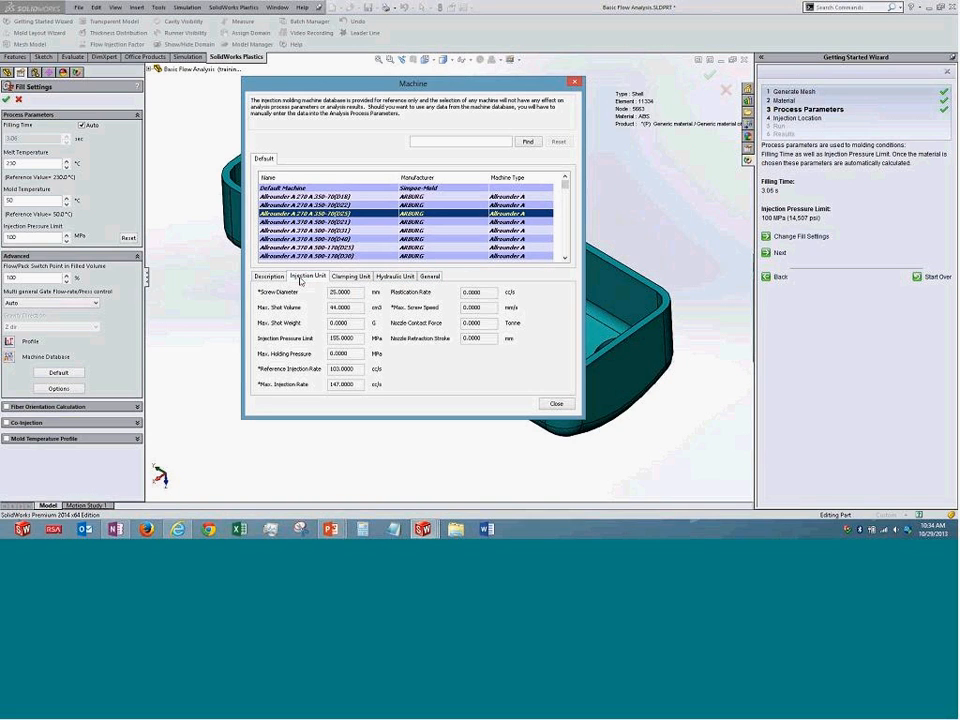
left_click(268, 277)
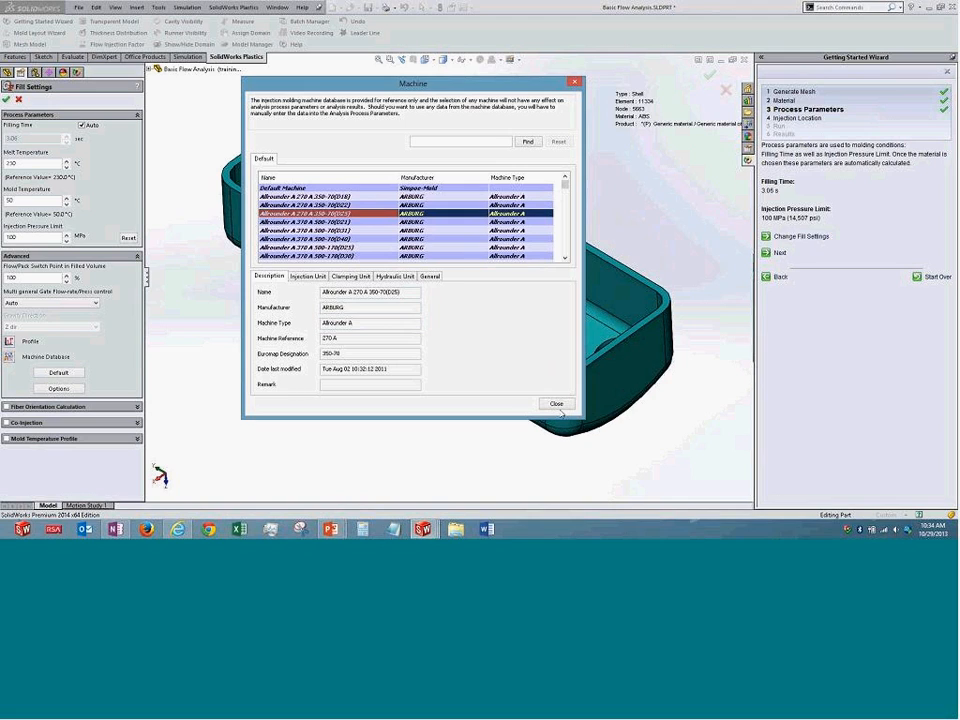
left_click(451, 141)
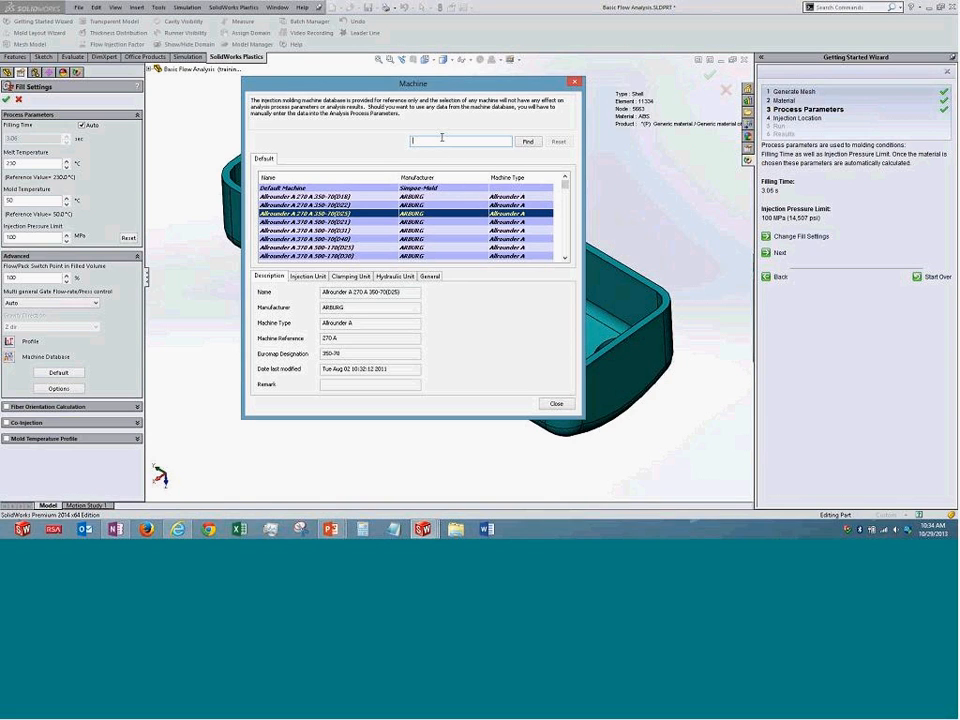
left_click(555, 403)
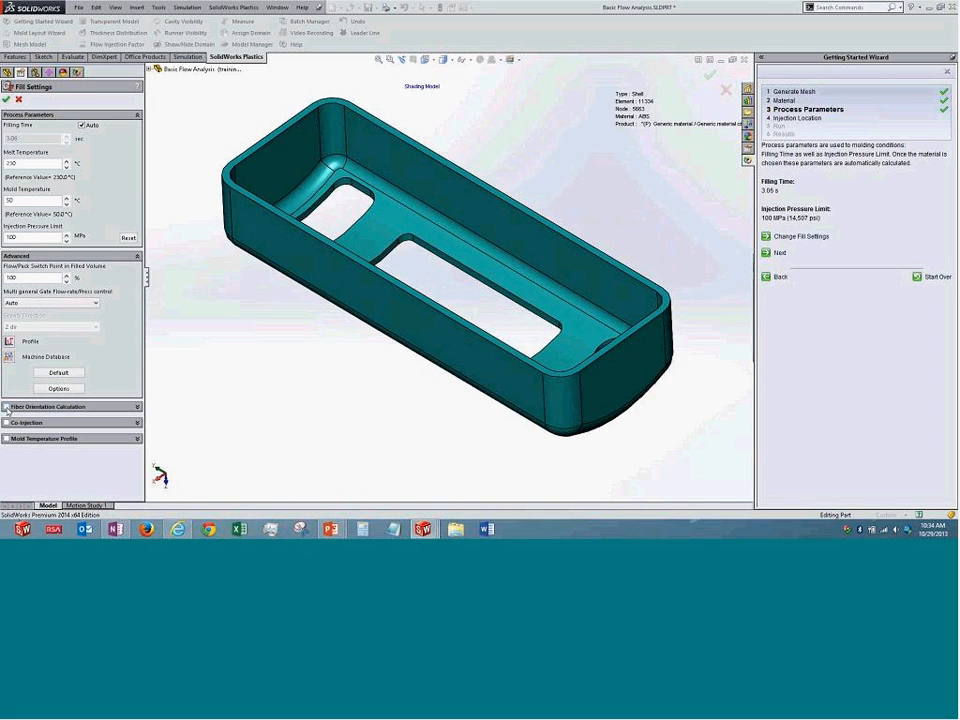
- Preview the fiber orientation calculation and co-injection settings, leaving both options switched off
left_click(6, 407)
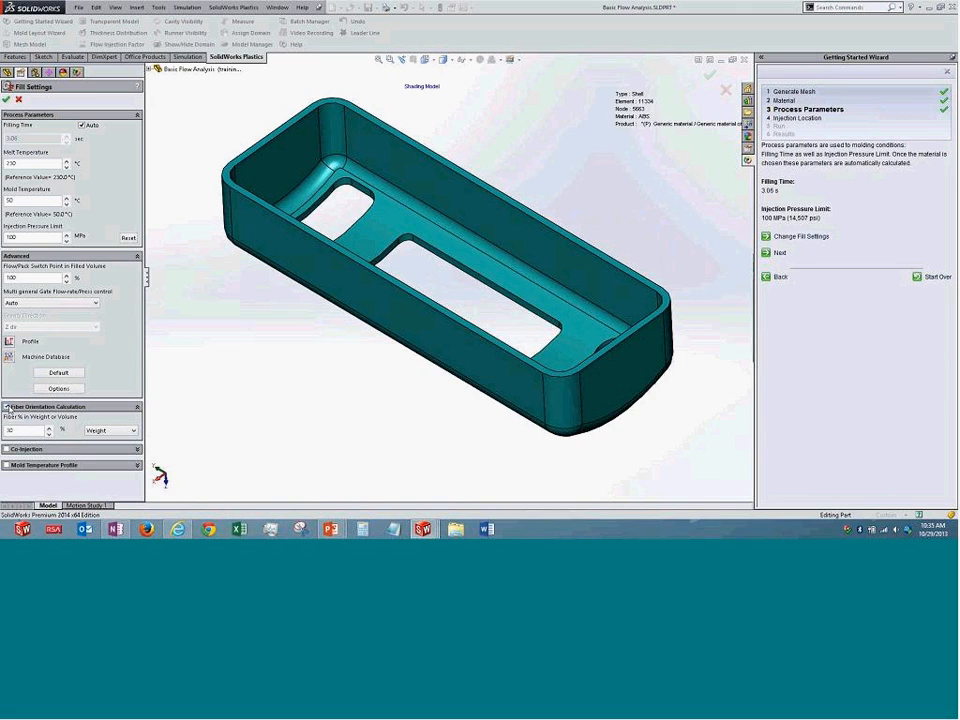
left_click(7, 407)
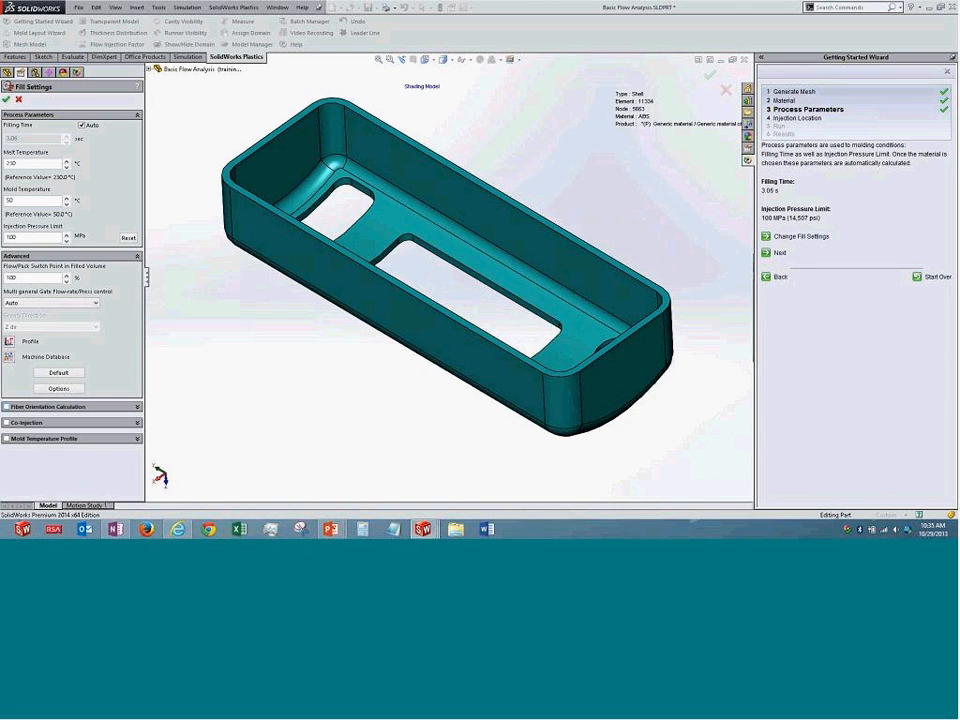
left_click(7, 424)
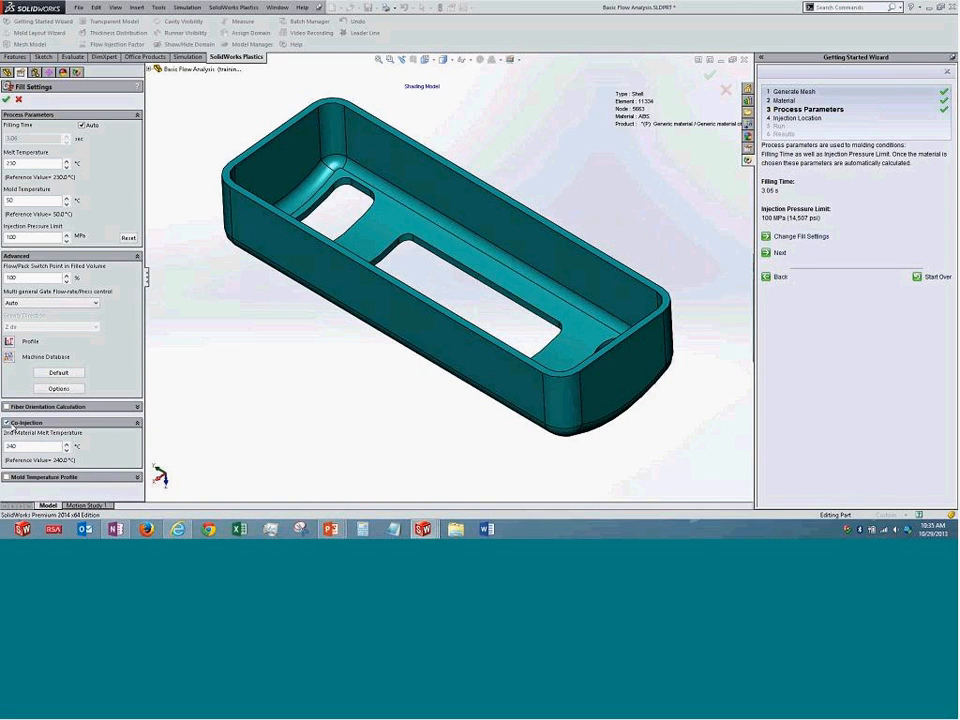
left_click(8, 424)
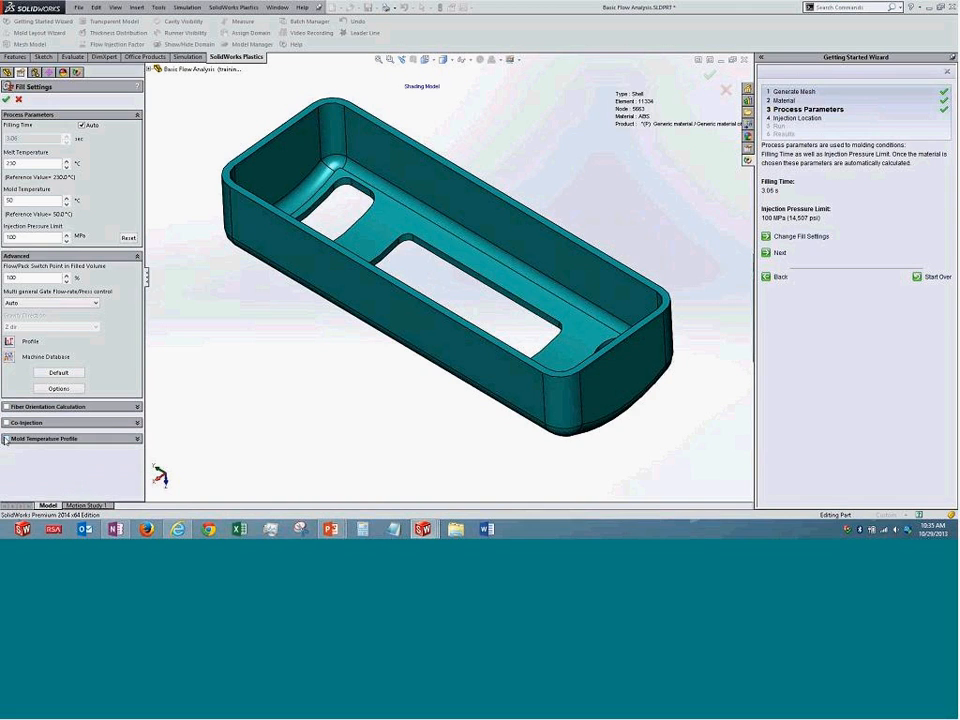
- View the mold temperature profile curve without changing it, and leave the profile option switched off
left_click(6, 439)
left_click(9, 452)
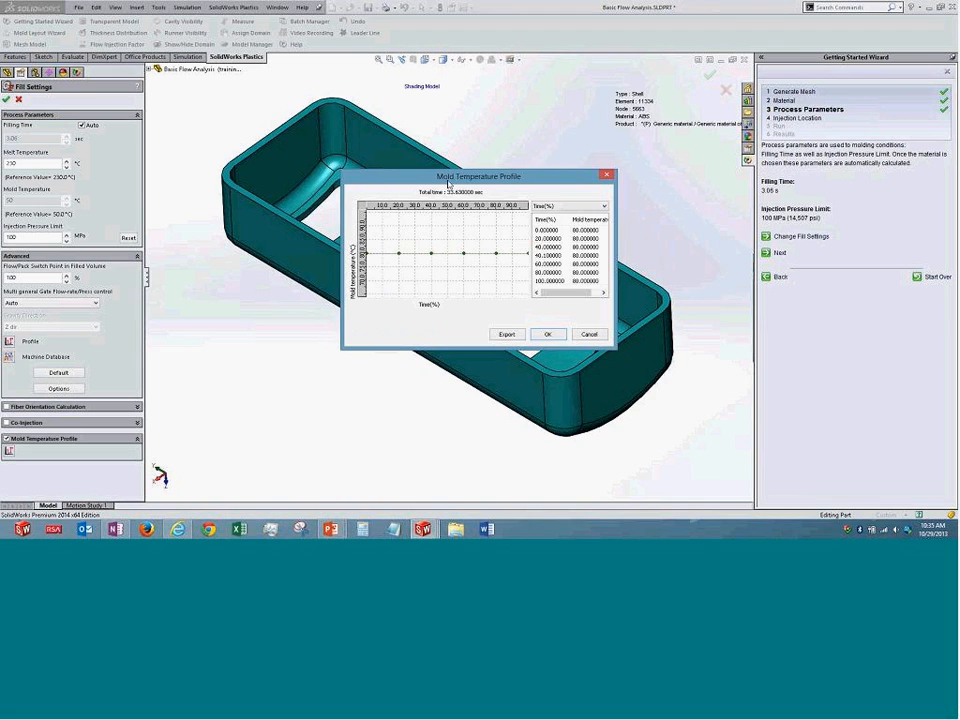
left_click_drag(449, 184, 383, 170)
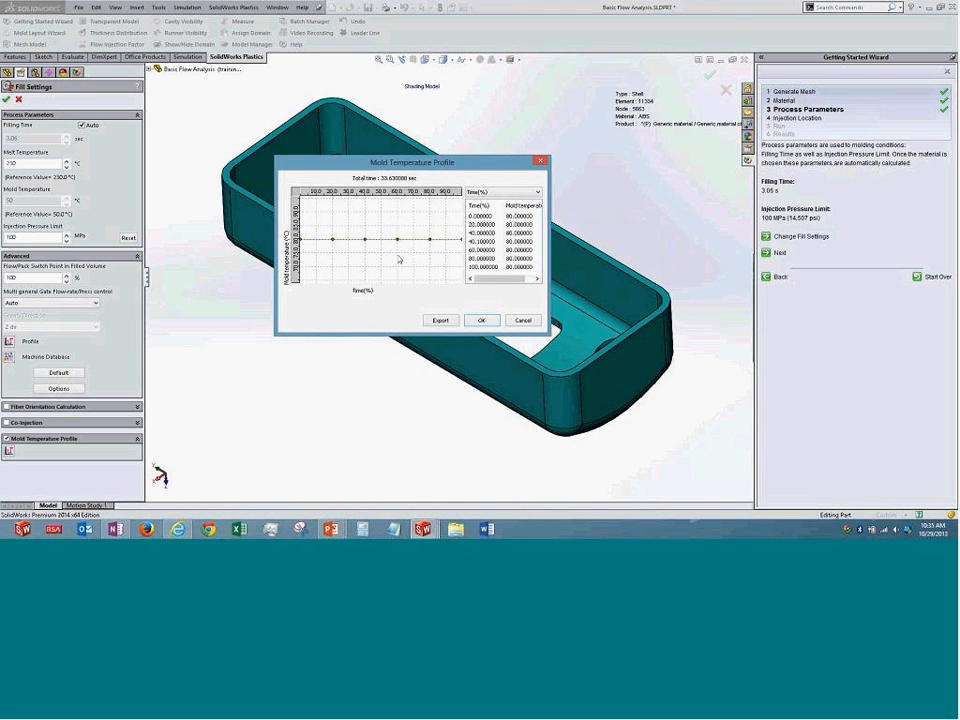
left_click(520, 320)
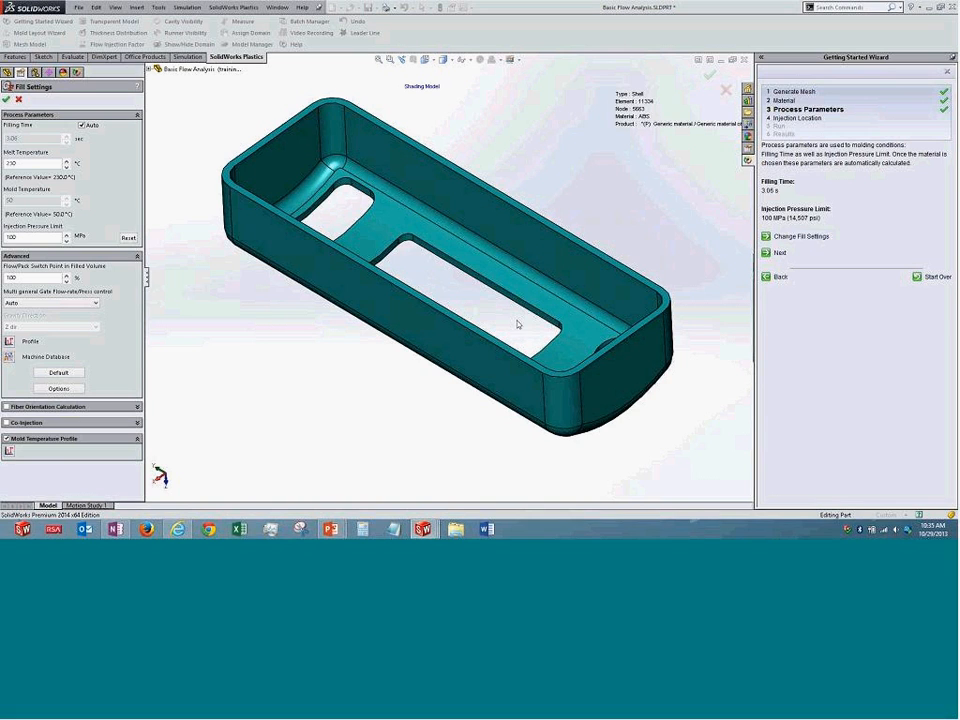
left_click(7, 440)
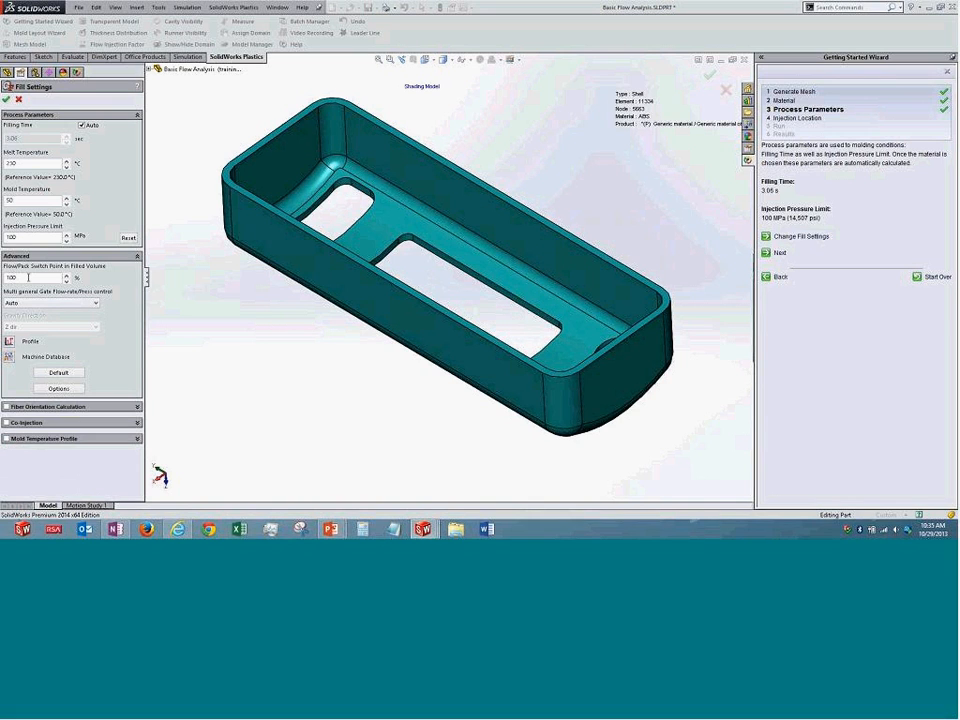
- Confirm the fill settings and advance the wizard to the Injection Location stage
left_click(6, 99)
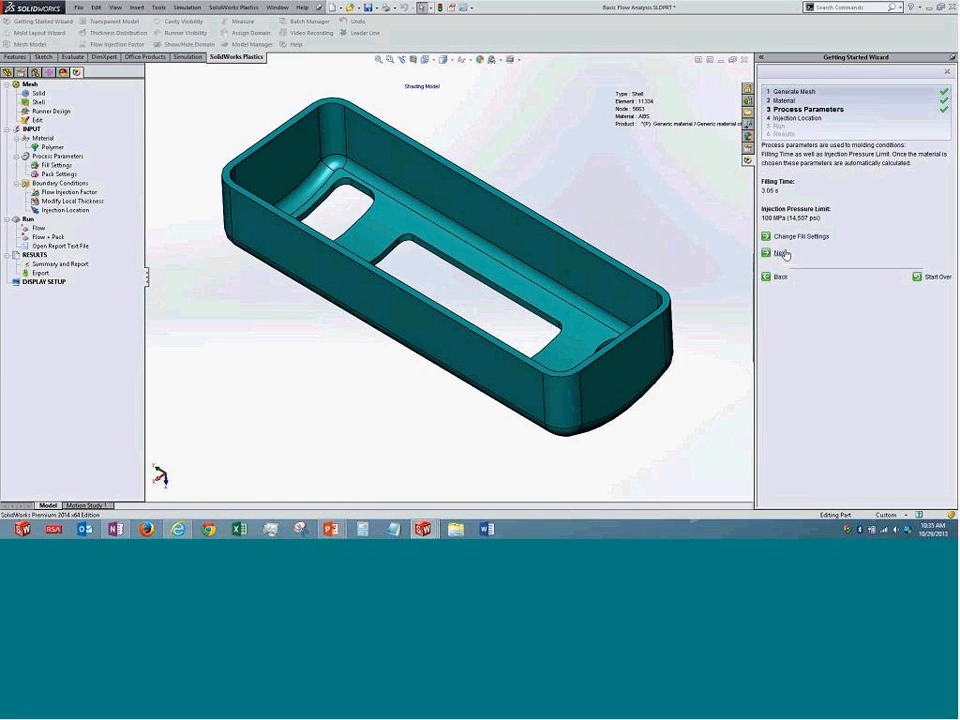
left_click(779, 253)
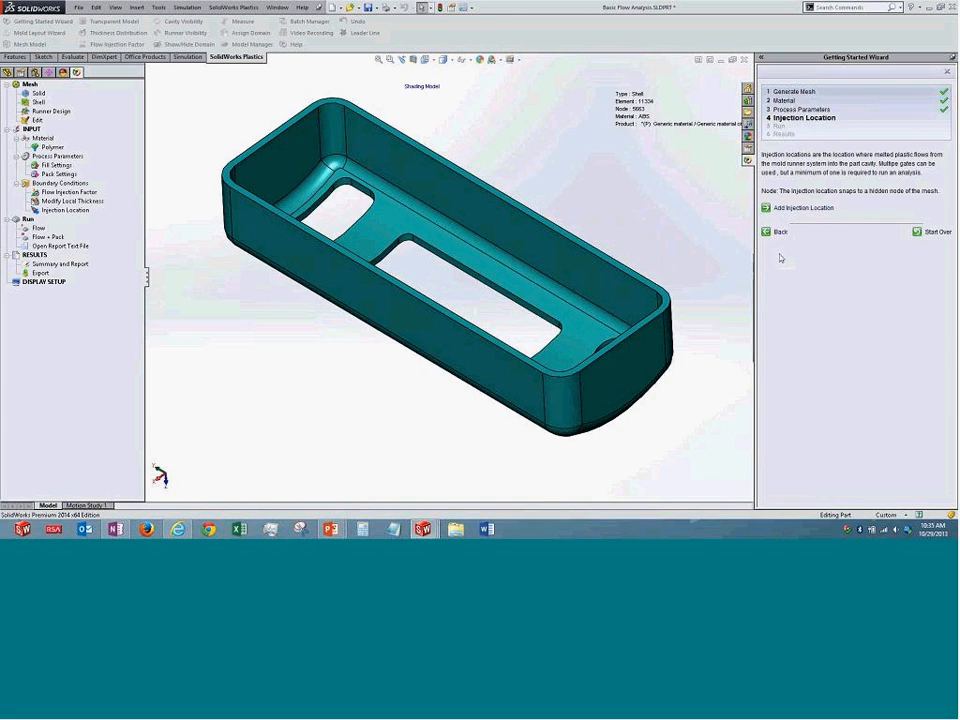
- Add a single automatically placed injection location to the housing
left_click(815, 210)
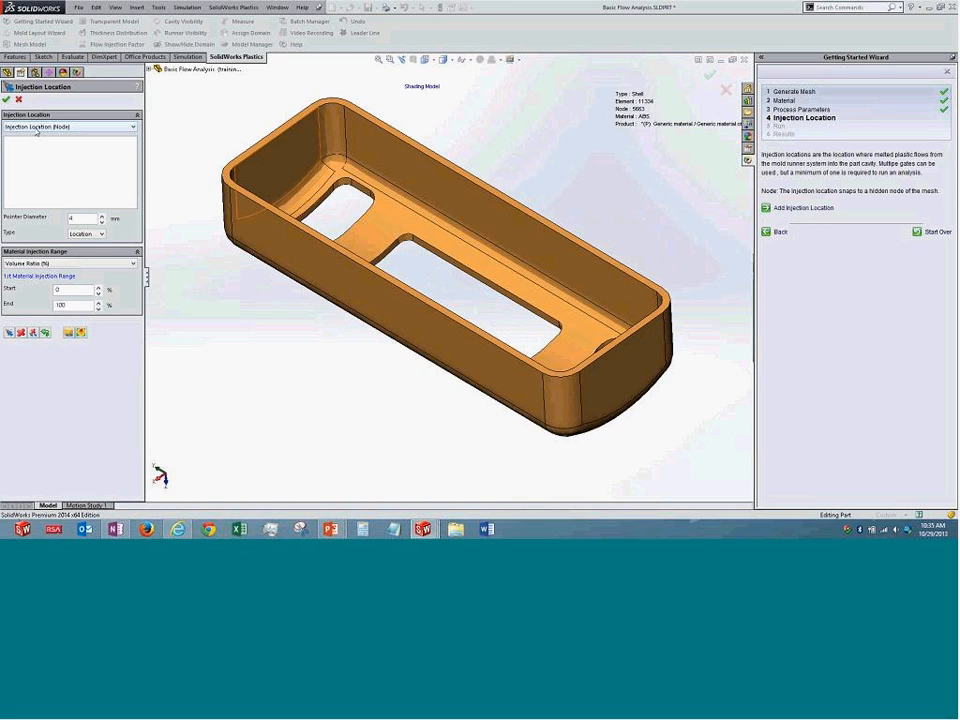
left_click(70, 334)
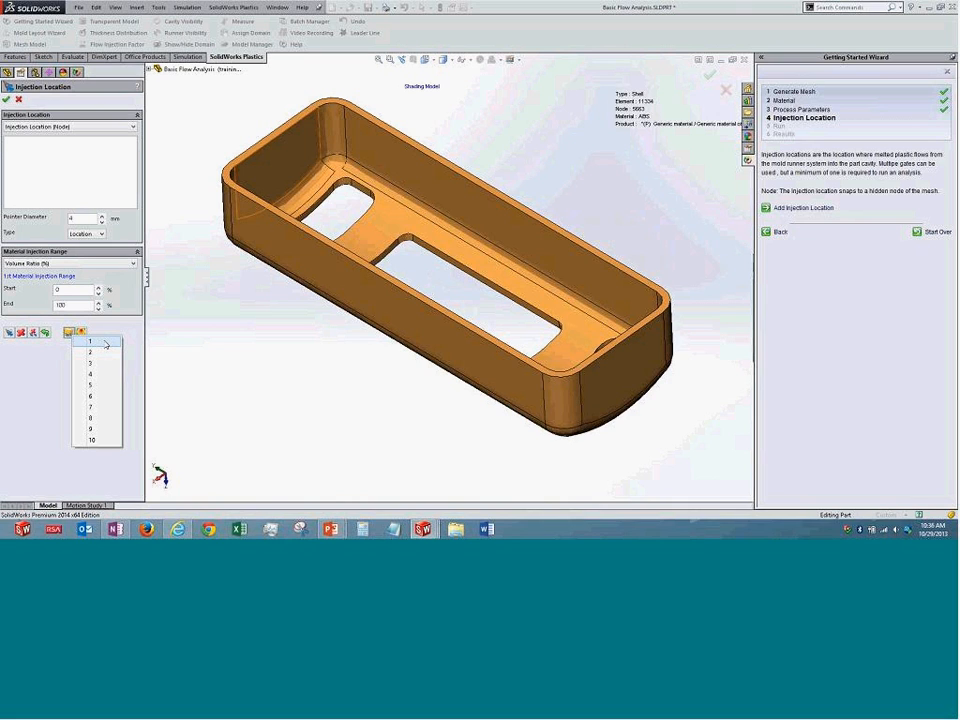
left_click(106, 343)
middle_click_drag(349, 360, 255, 311)
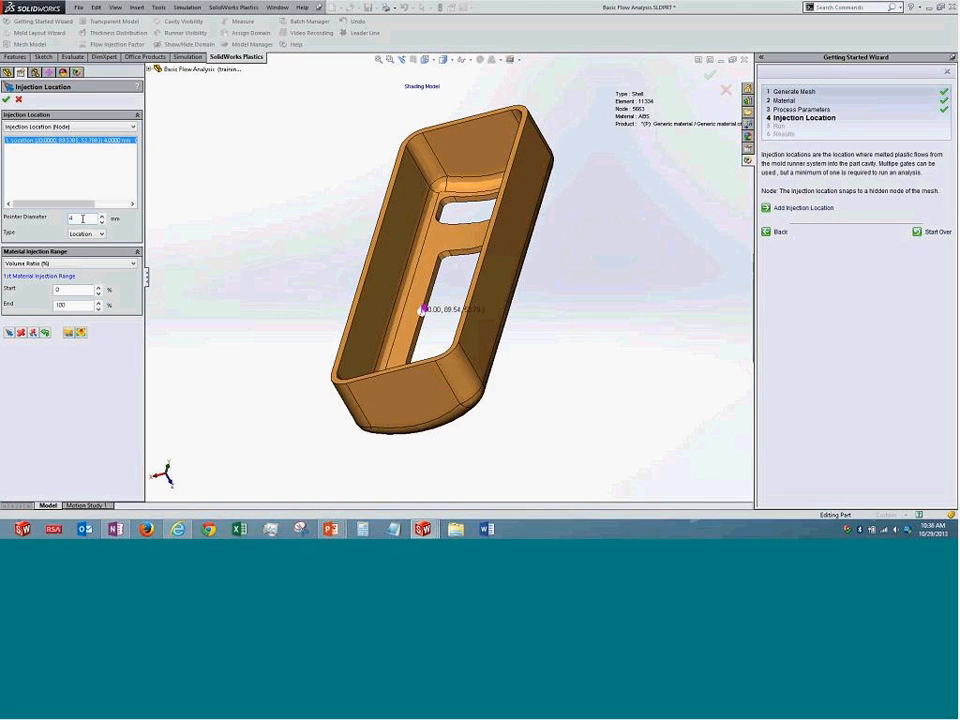
double_click(72, 219)
- Try a second injection location on the web between the two larger openings, and delete it
middle_click_drag(285, 328, 241, 234)
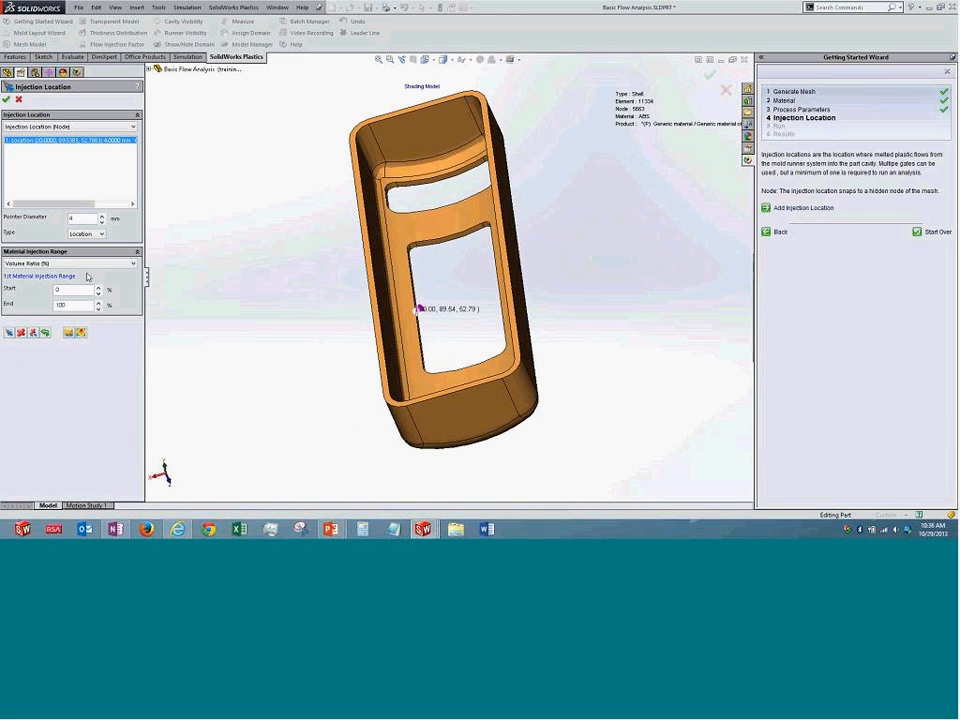
left_click(442, 222)
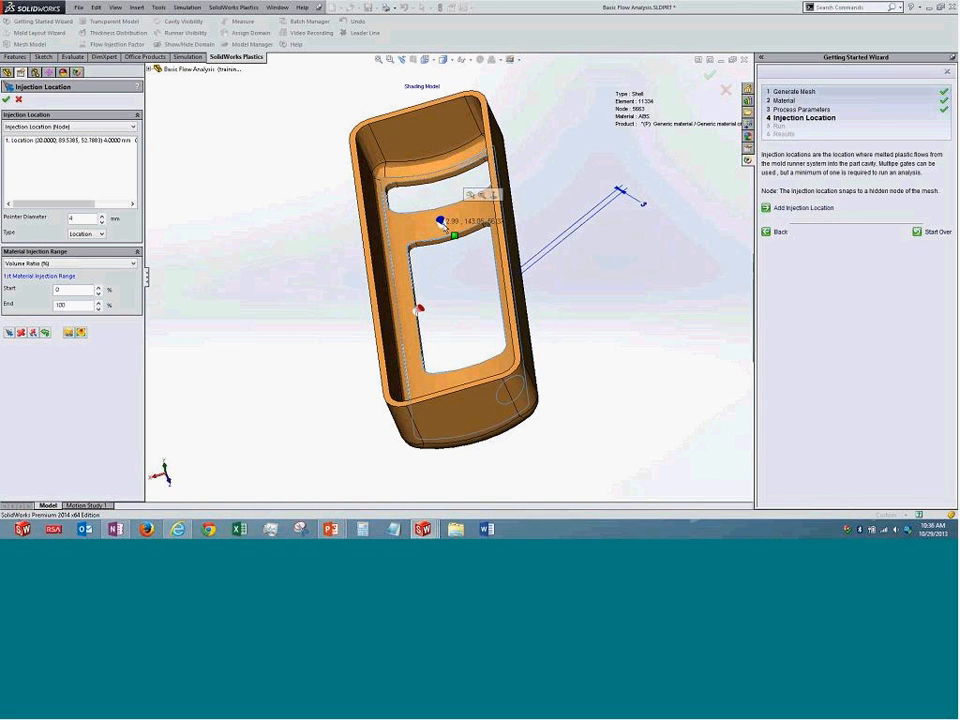
left_click(9, 334)
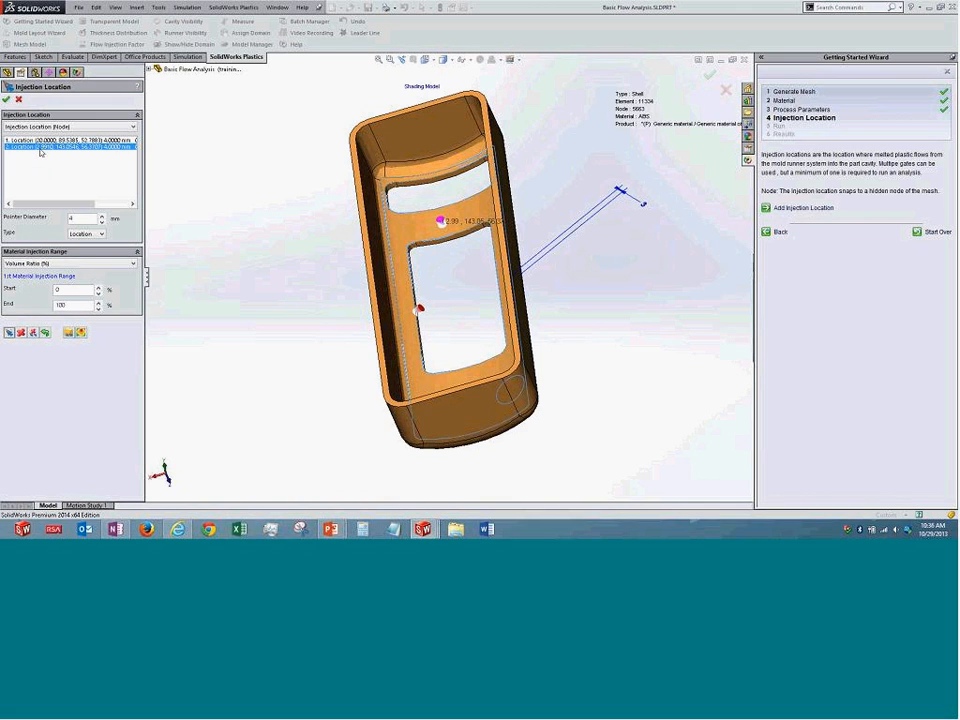
left_click(21, 332)
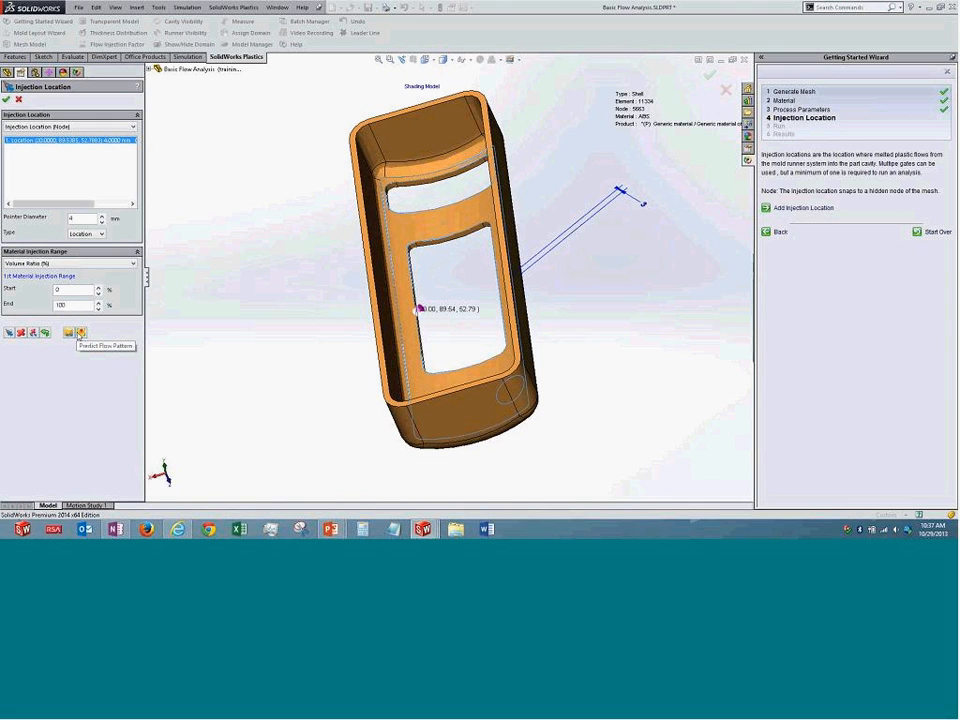
- Predict the flow pattern for the single injection location and examine it on the housing
left_click(82, 337)
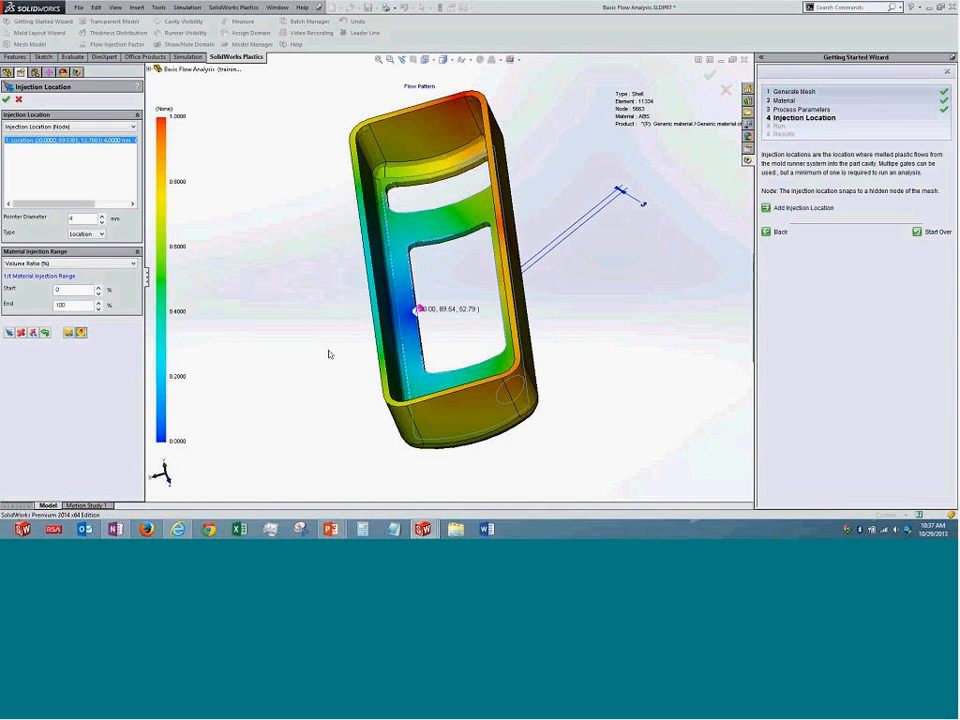
middle_click_drag(347, 342, 420, 300)
middle_click_drag(320, 330, 339, 381)
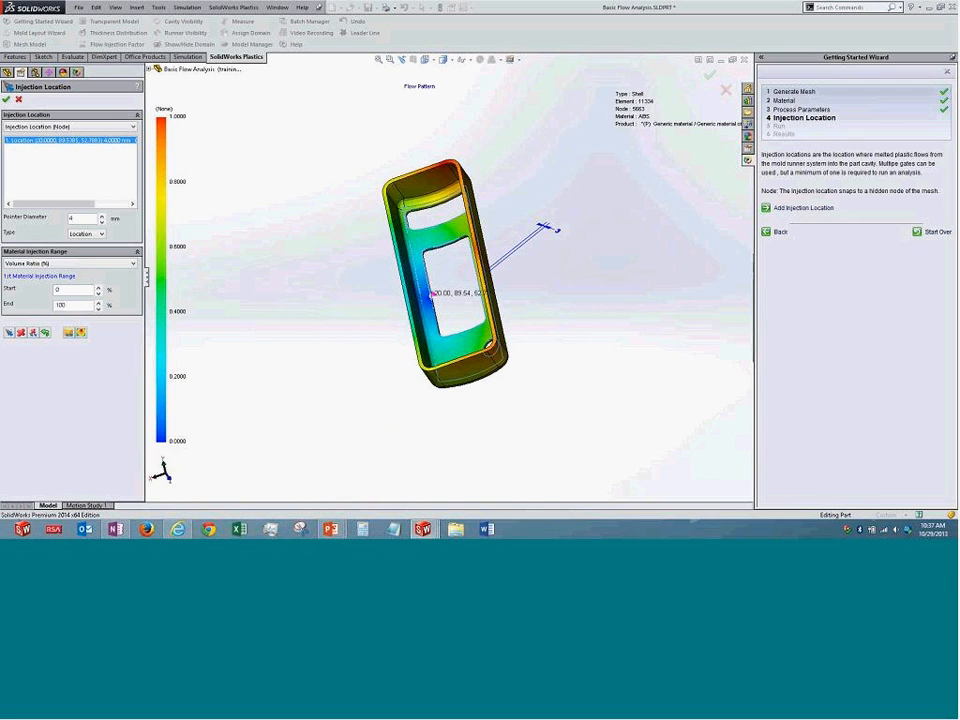
- Preview the flow pattern with a trial second injection location at the edge of the smaller rectangular opening, and delete that location
left_click(432, 228)
left_click(10, 333)
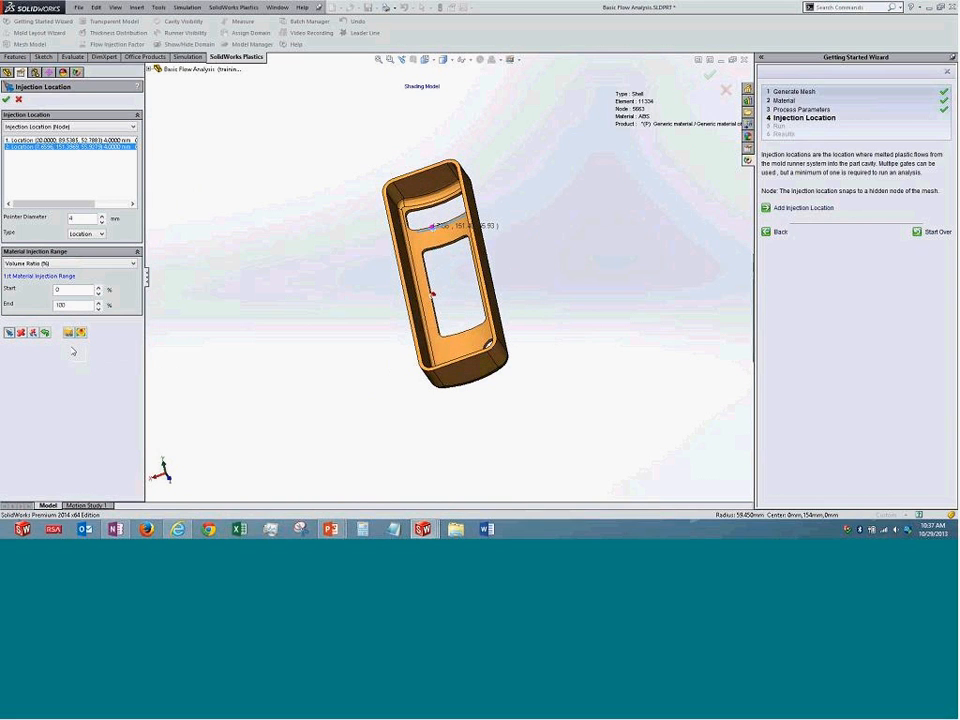
left_click(80, 332)
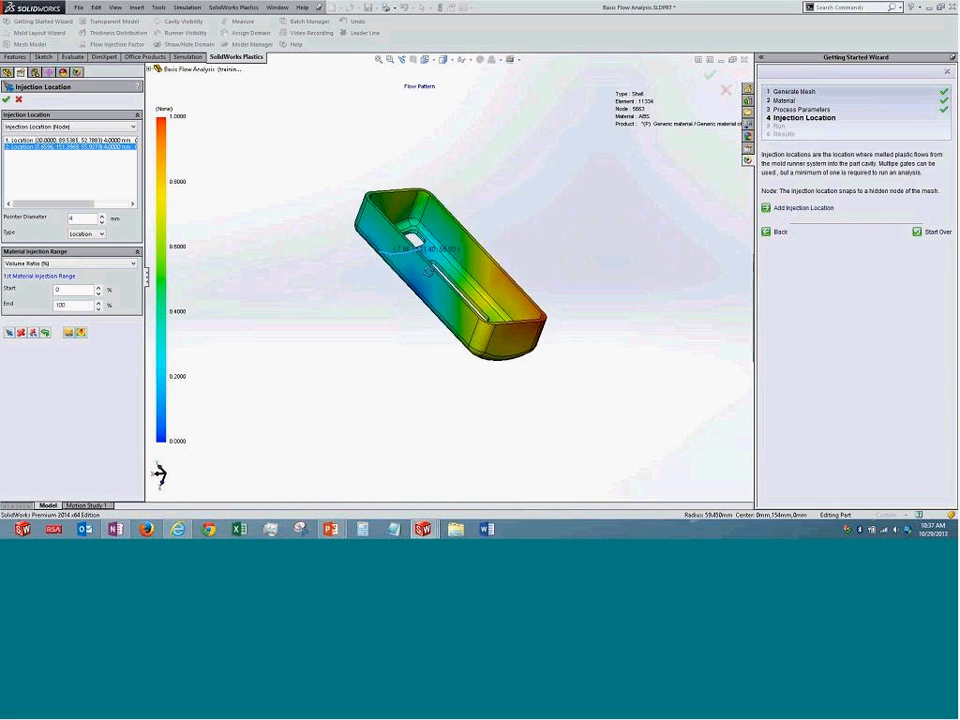
left_click(21, 333)
mouse_move(314, 309)
middle_mouse_down()
mouse_move(360, 287)
mouse_move(317, 287)
mouse_move(318, 312)
middle_mouse_up()
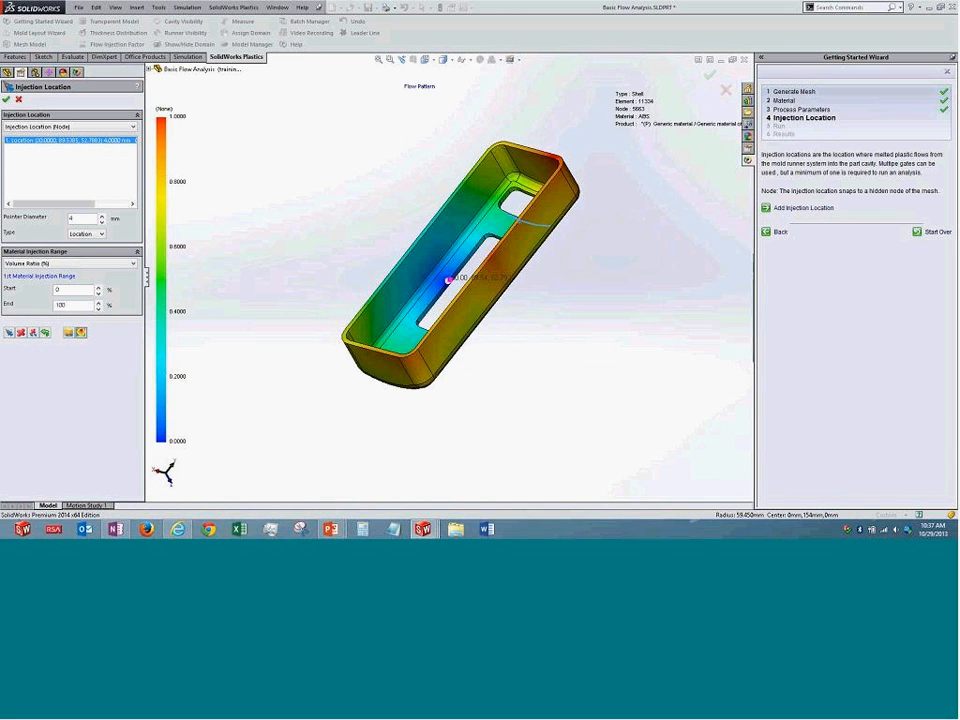
- Confirm the single injection location and run the simulation, moving the Analysis Manager clear of the model
left_click(6, 101)
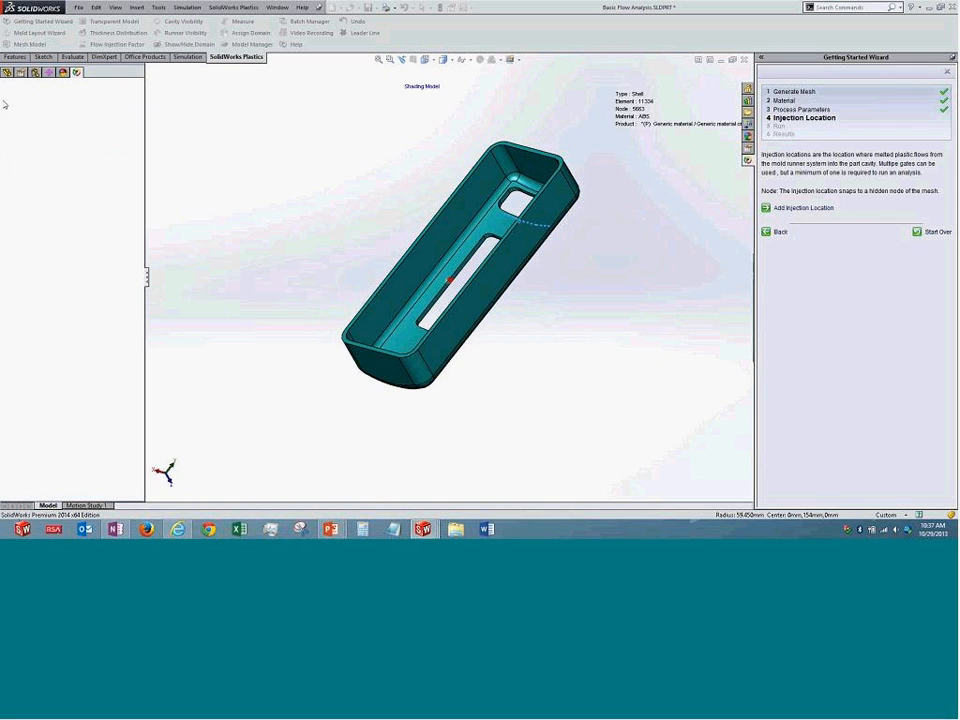
left_click(779, 226)
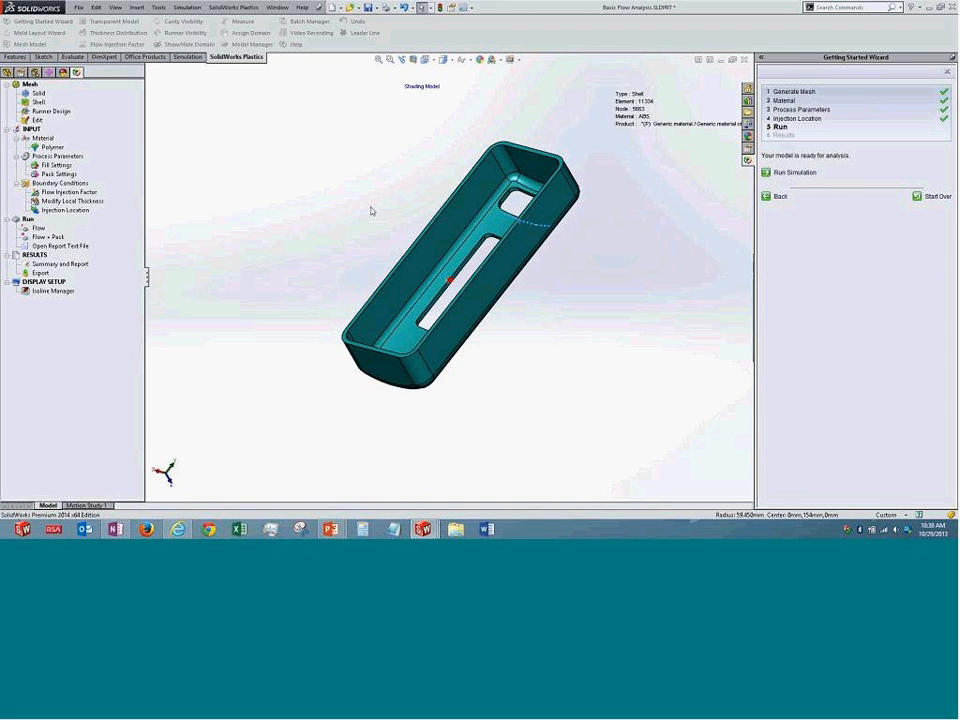
left_click(810, 173)
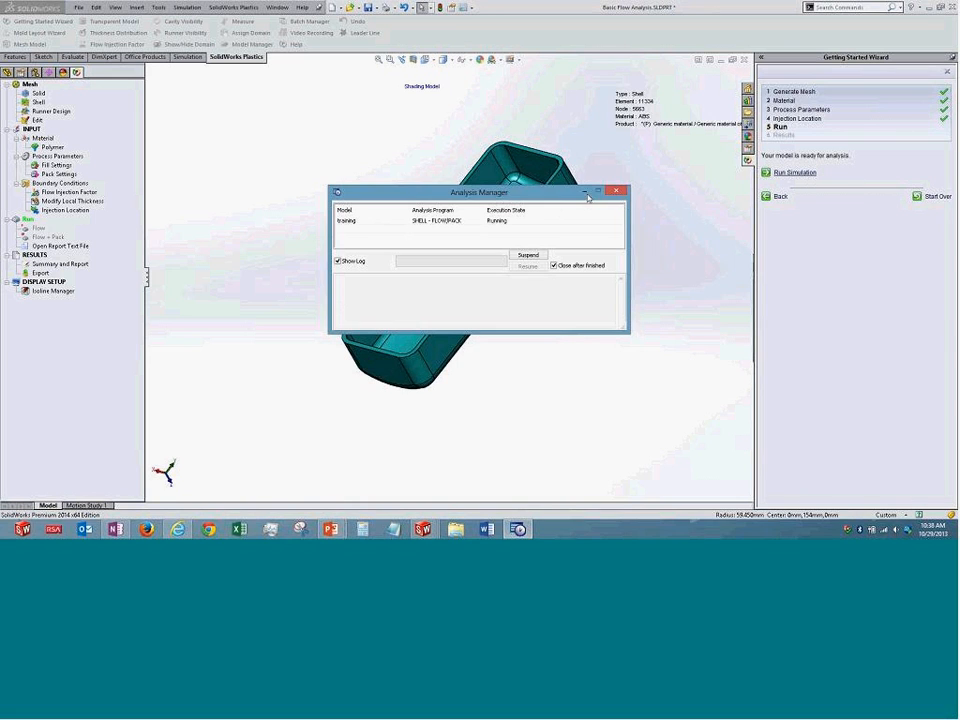
left_click_drag(349, 171, 83, 51)
left_click_drag(314, 211, 323, 285)
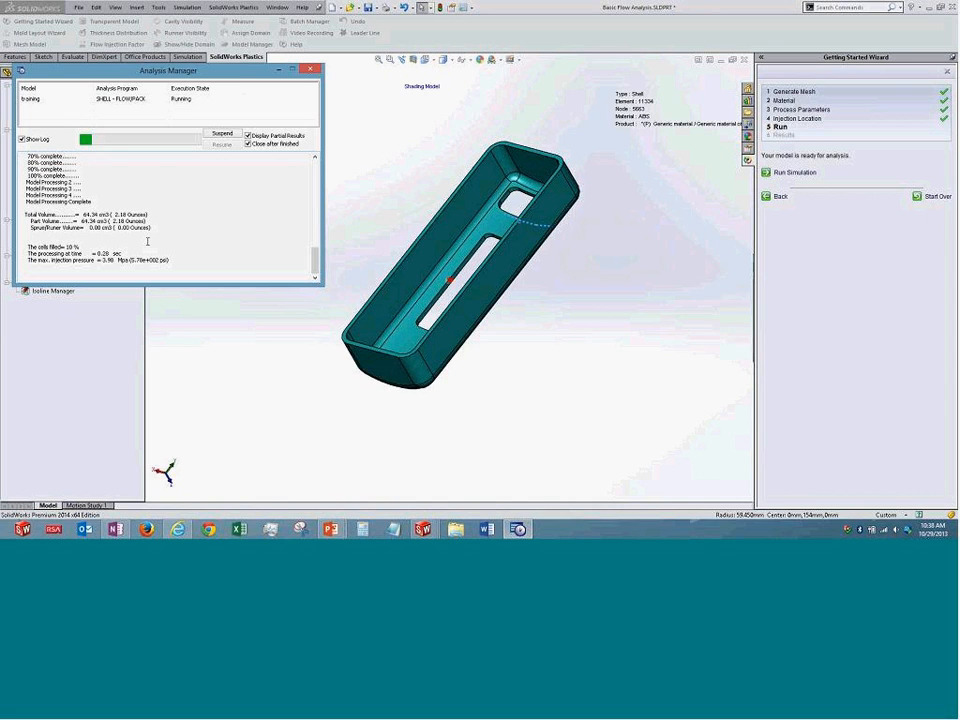
- Follow the simulation's filling progress on the housing from several angles, including the partial fill time plot
middle_click_drag(312, 357, 394, 314)
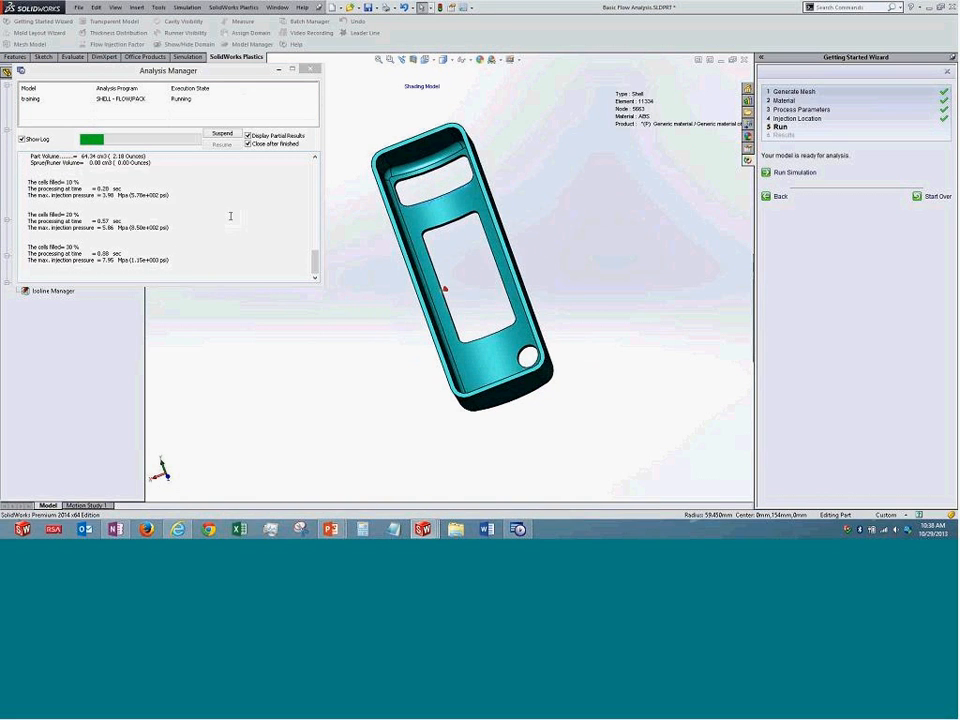
middle_click_drag(477, 296, 376, 298)
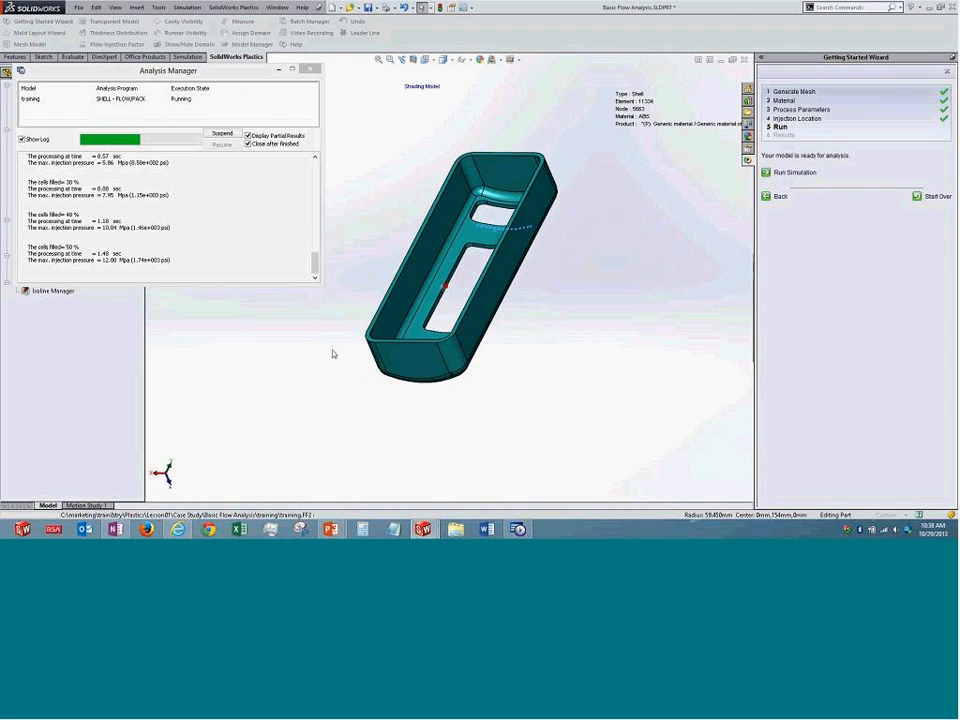
middle_click_drag(310, 345, 352, 423)
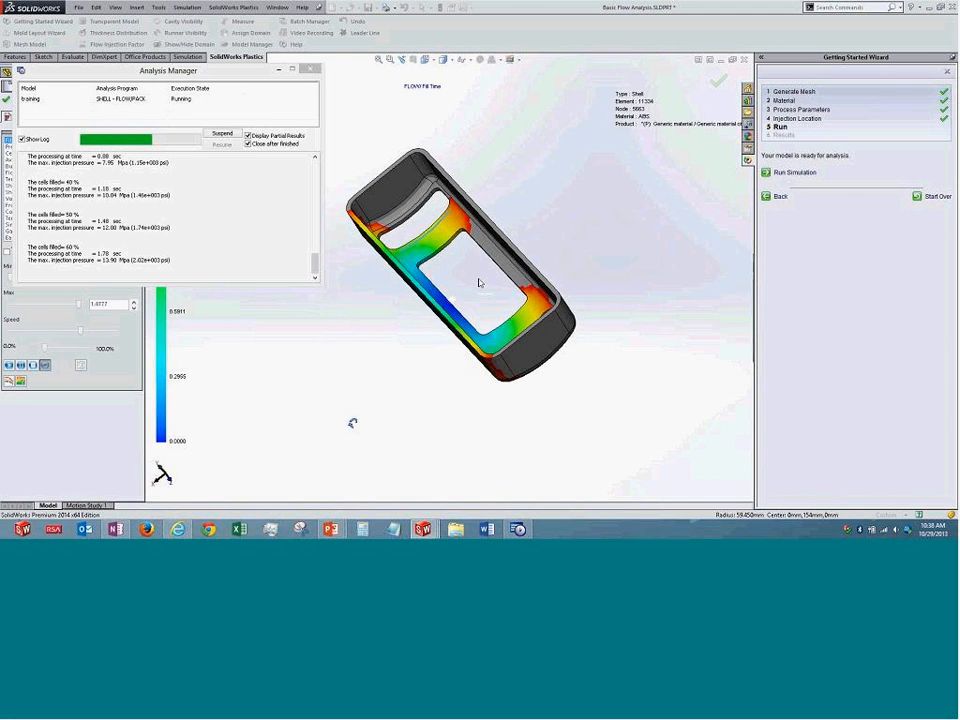
middle_click_drag(480, 281, 445, 325)
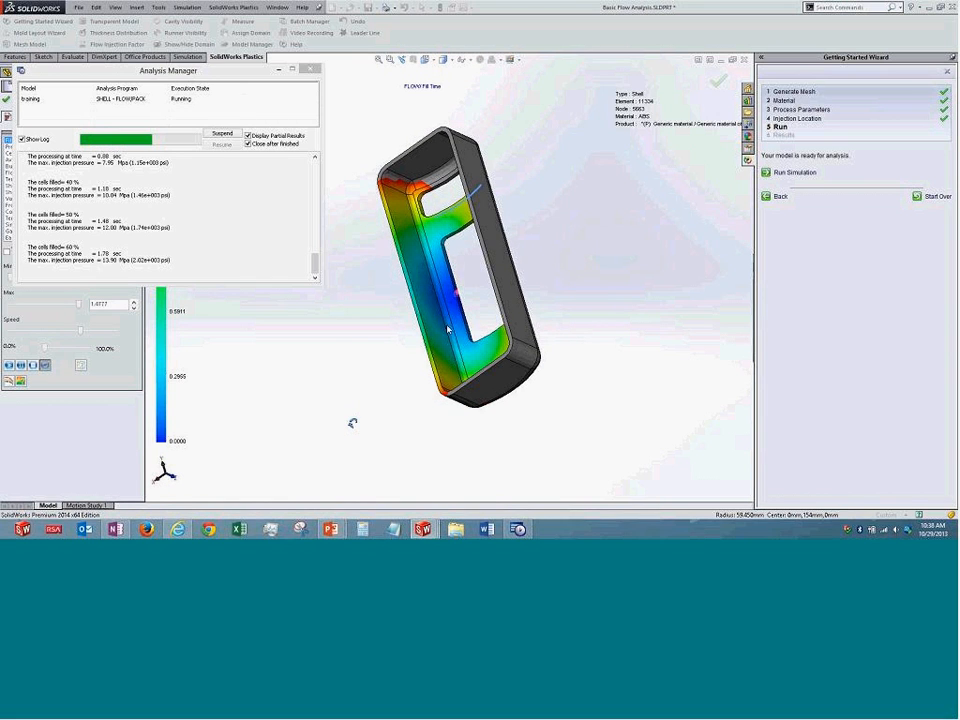
scroll(445, 326, "down", 1)
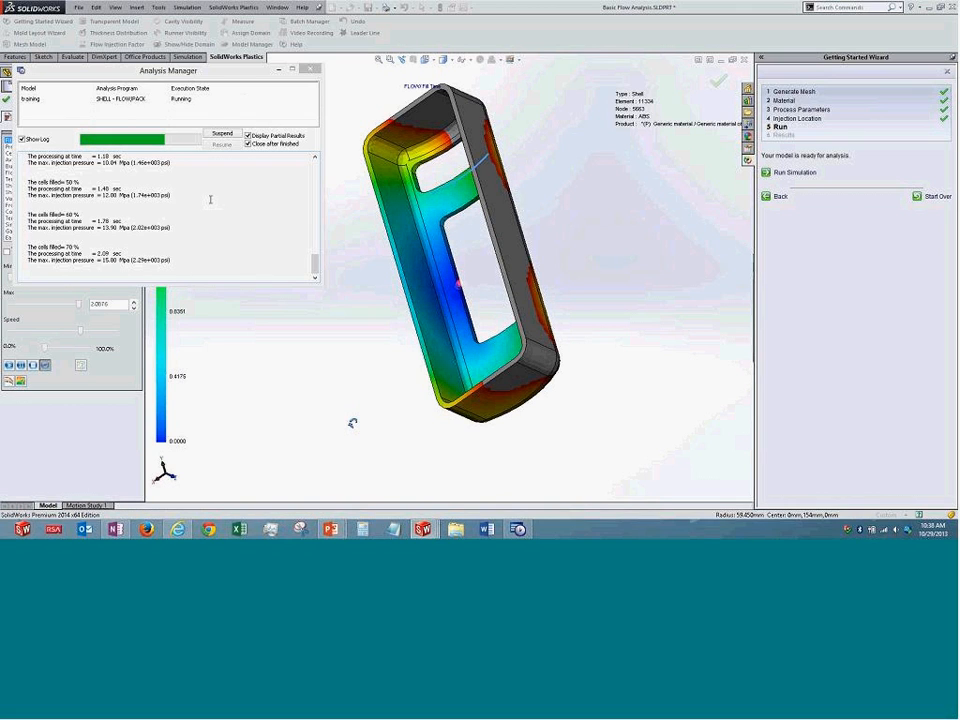
middle_click_drag(343, 388, 390, 364)
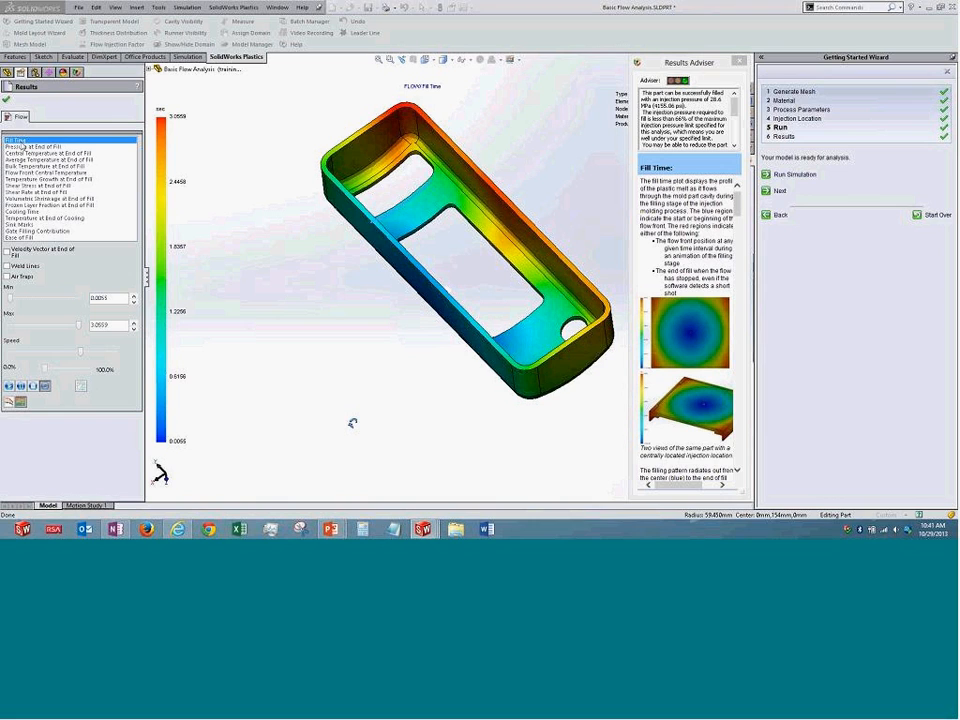
- Play the fill time result and read through the Results Adviser's fill assessment and Fill Time guidance
left_click(8, 387)
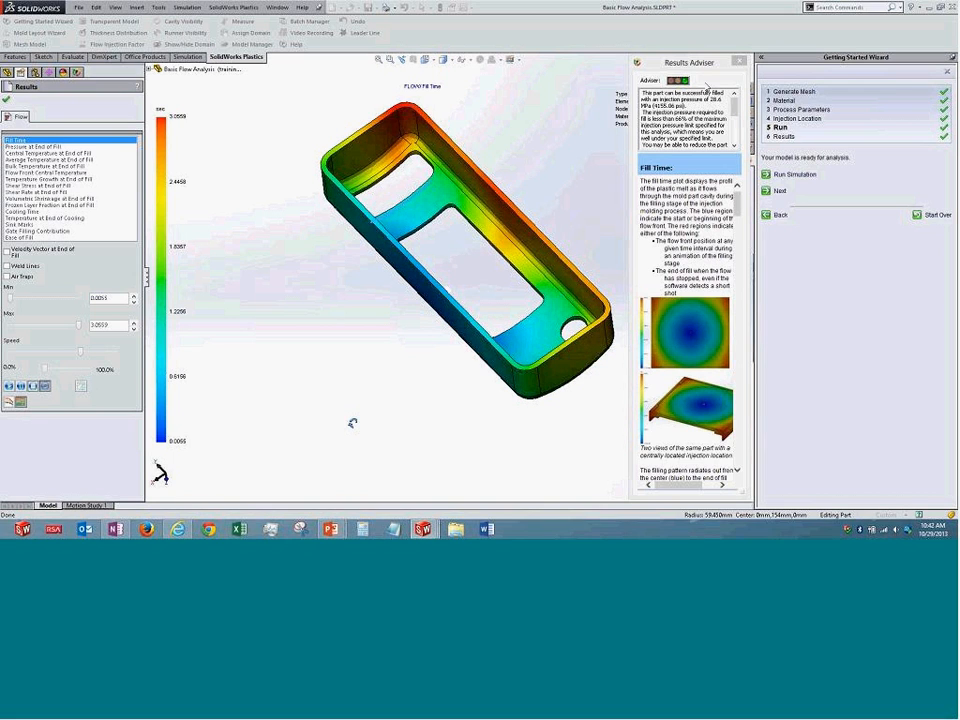
left_click_drag(668, 64, 591, 71)
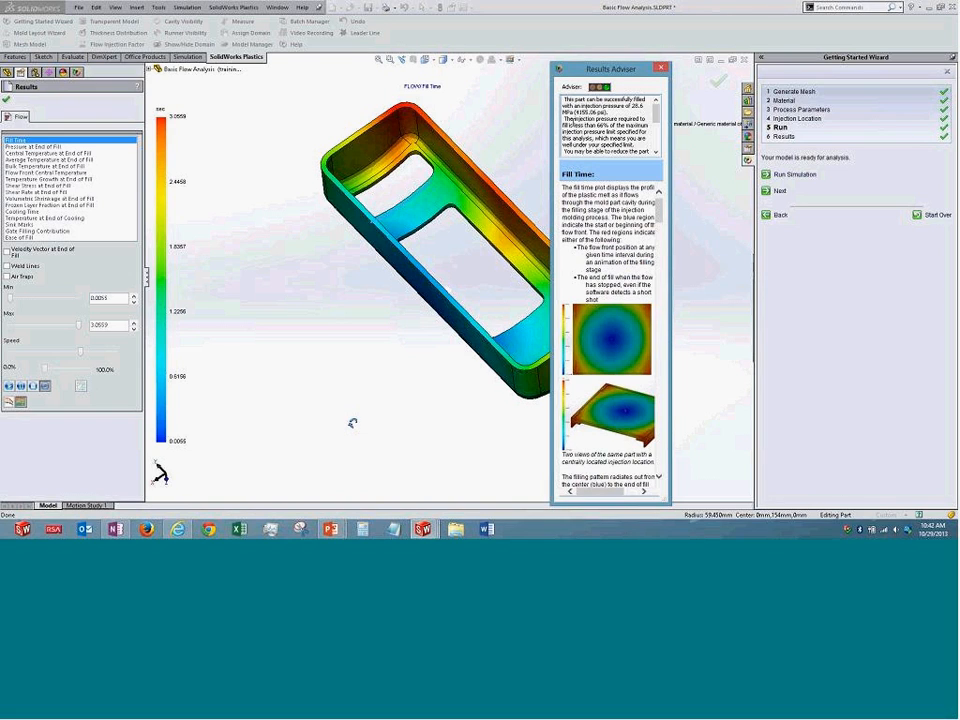
mouse_move(566, 100)
left_mouse_down()
mouse_move(527, 78)
mouse_move(562, 92)
left_mouse_up()
scroll(614, 248, "down", 10)
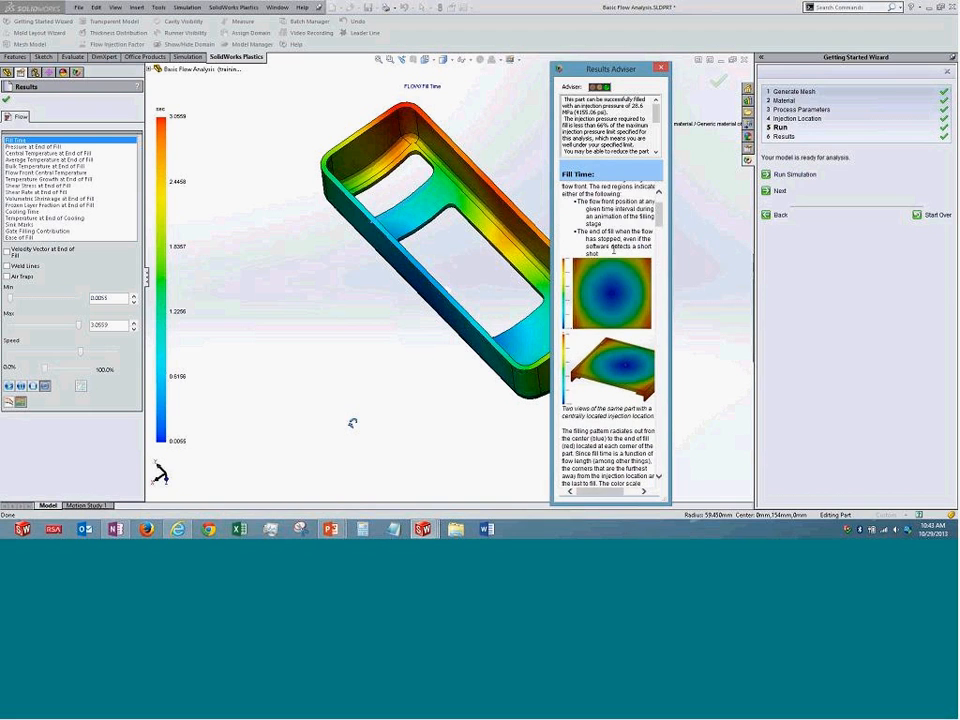
scroll(614, 250, "down", 10)
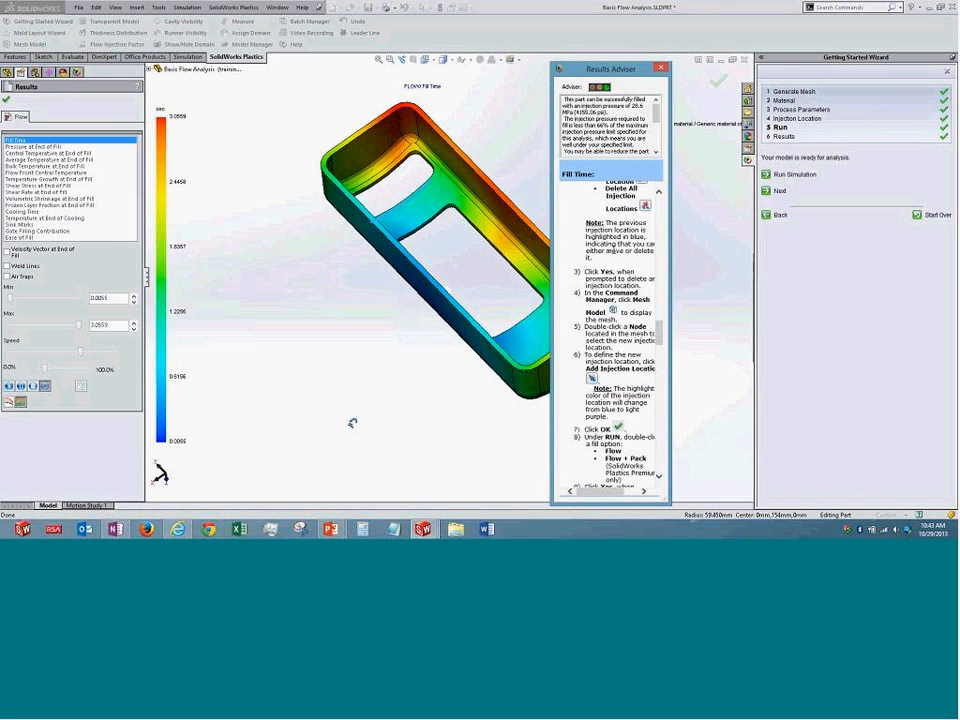
scroll(612, 252, "down", 5)
scroll(614, 253, "down", 5)
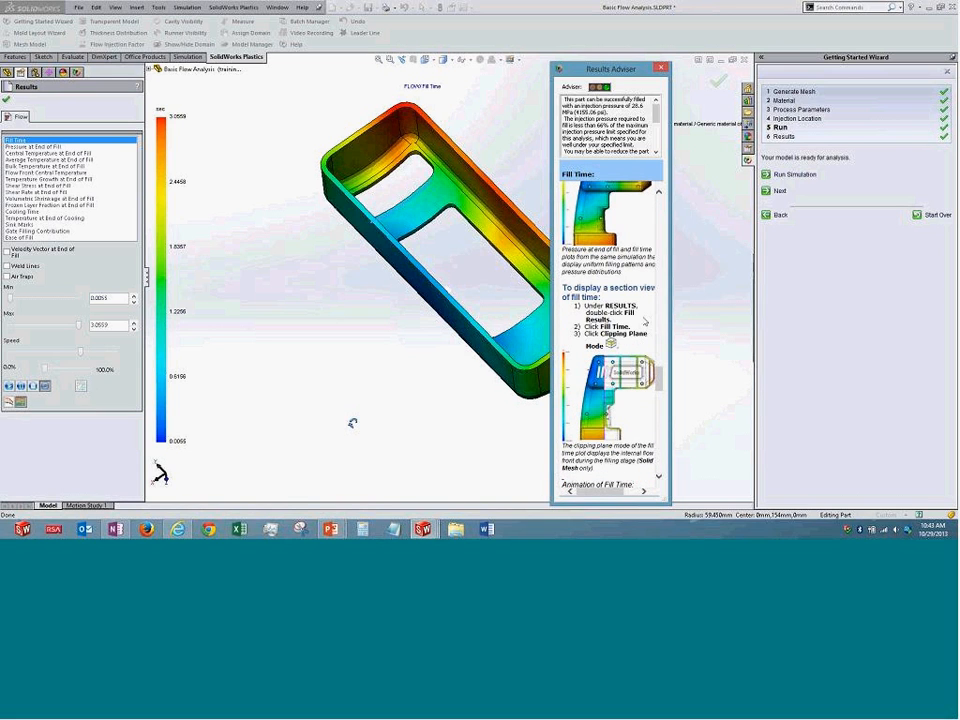
scroll(624, 320, "down", 1)
scroll(624, 320, "up", 10)
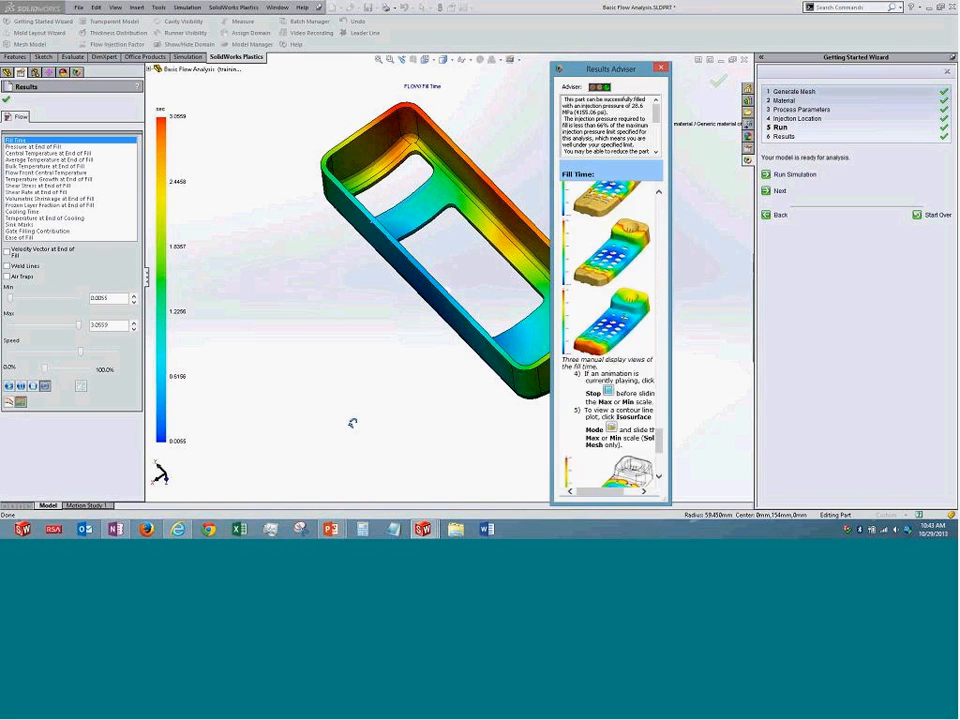
scroll(620, 318, "up", 6)
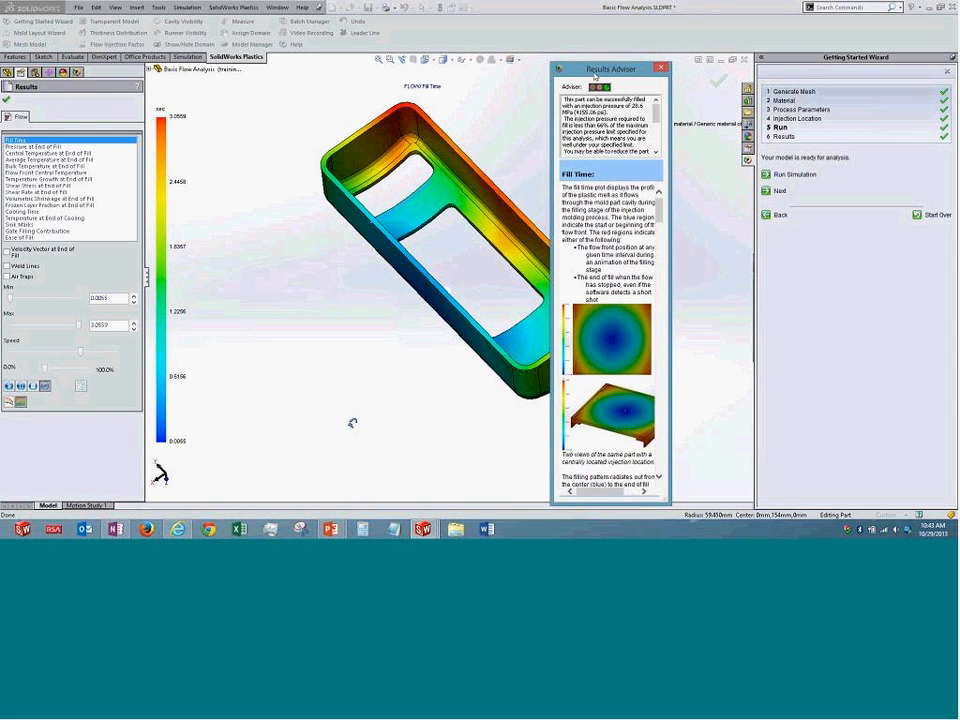
left_click_drag(595, 75, 667, 70)
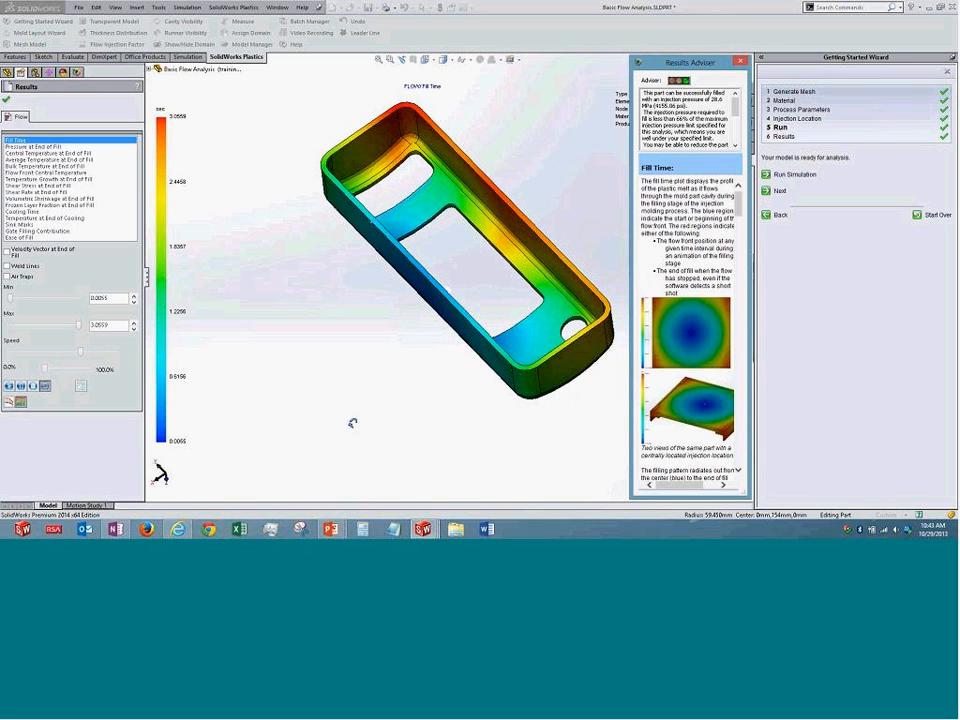
left_click(496, 14)
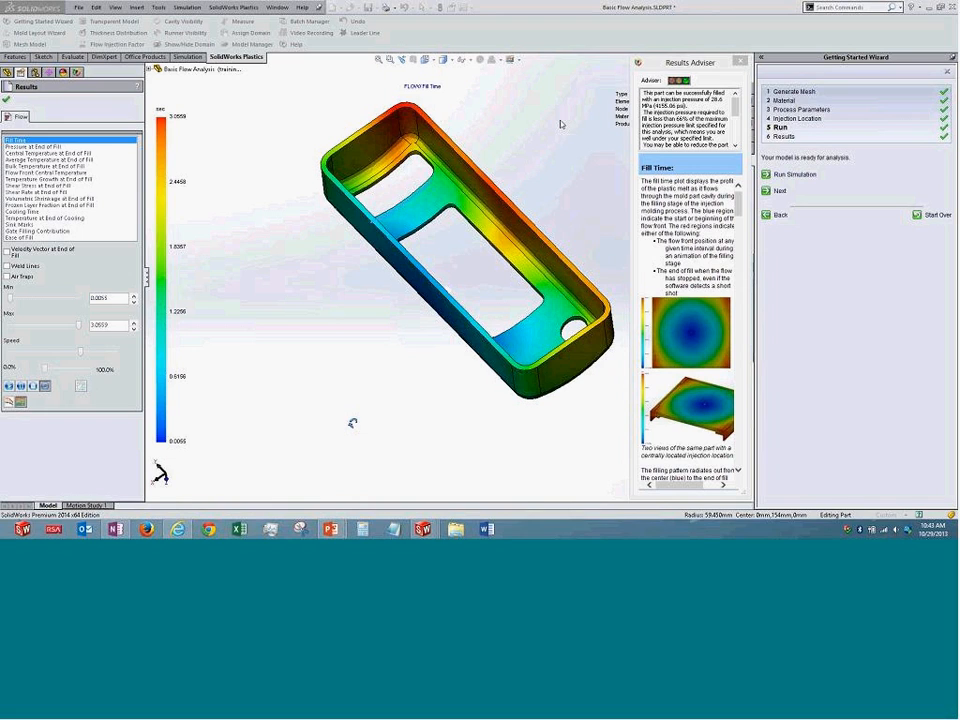
- Play the fill pattern animation in the wizard's Results stage and accept the filling as expected
left_click(778, 192)
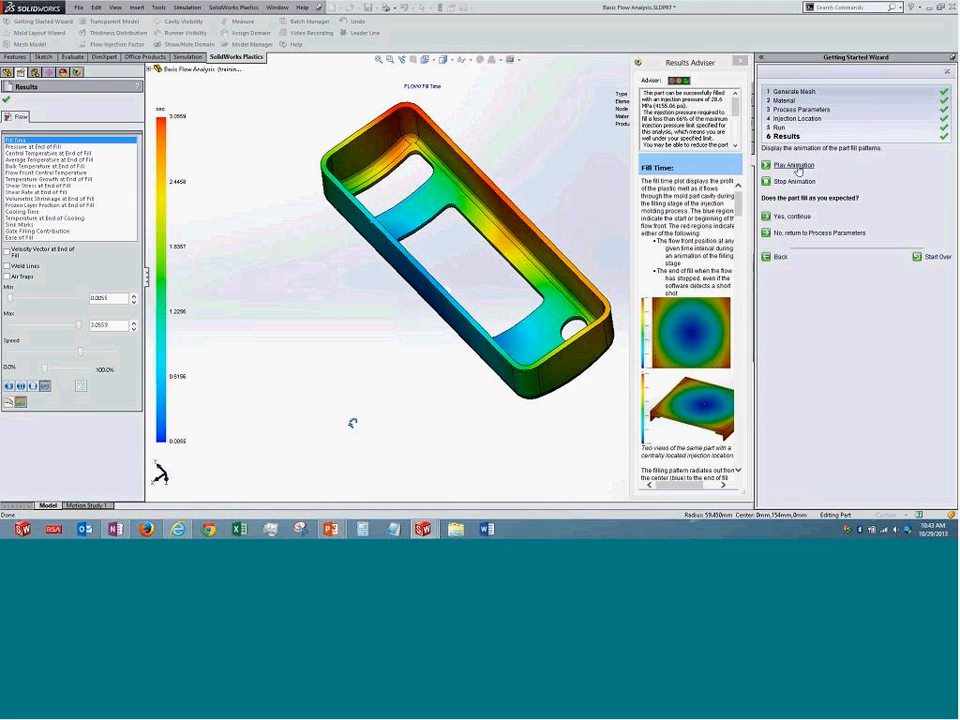
left_click(795, 166)
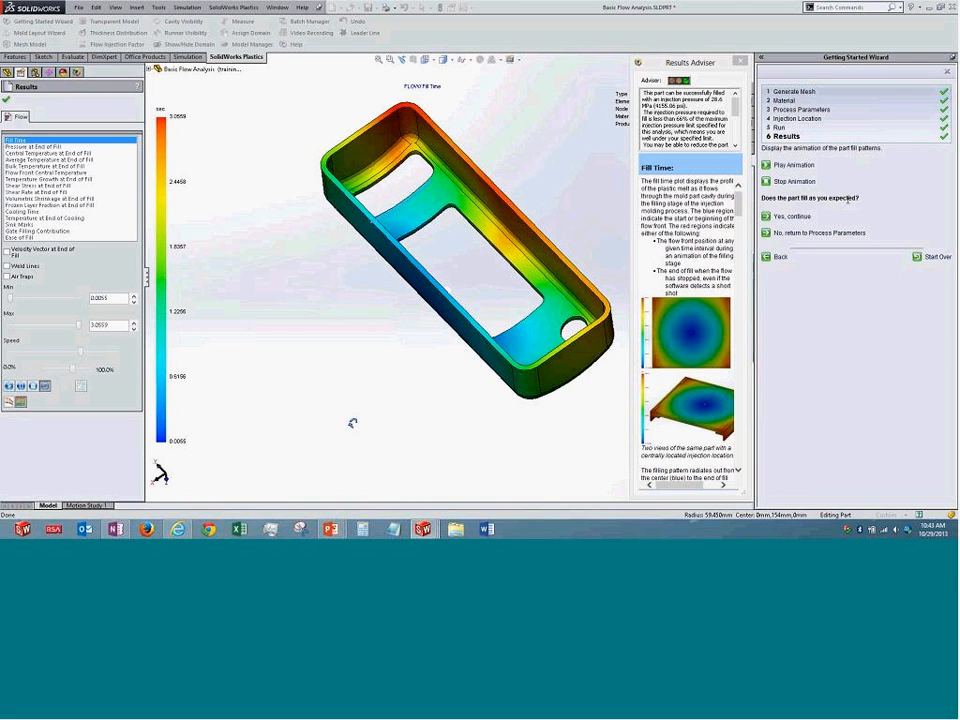
left_click(792, 216)
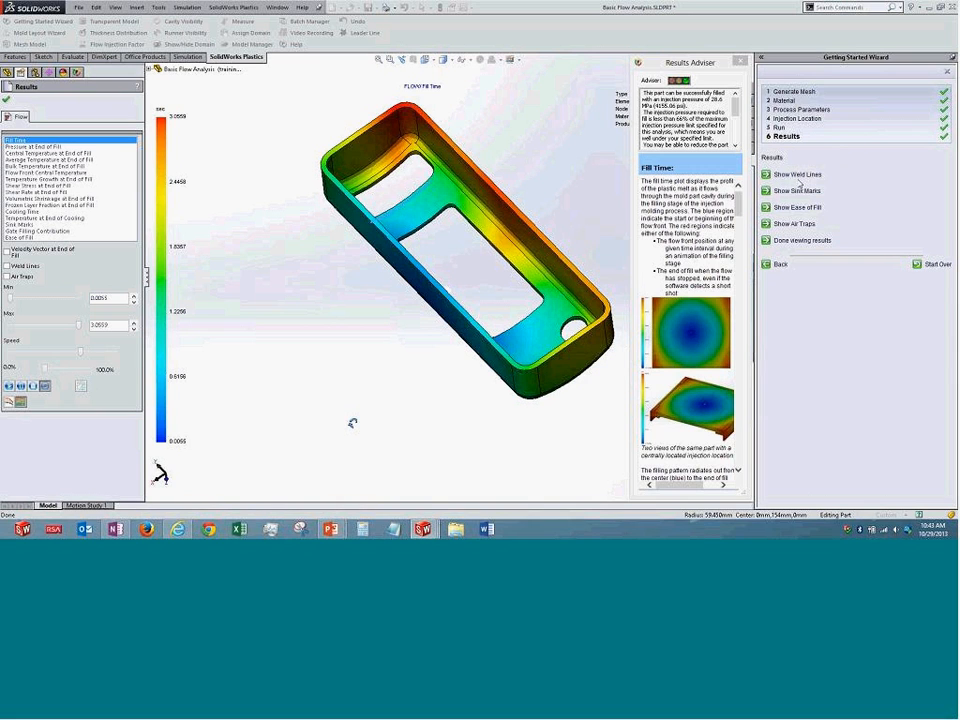
- Show the weld lines on the housing
left_click(784, 175)
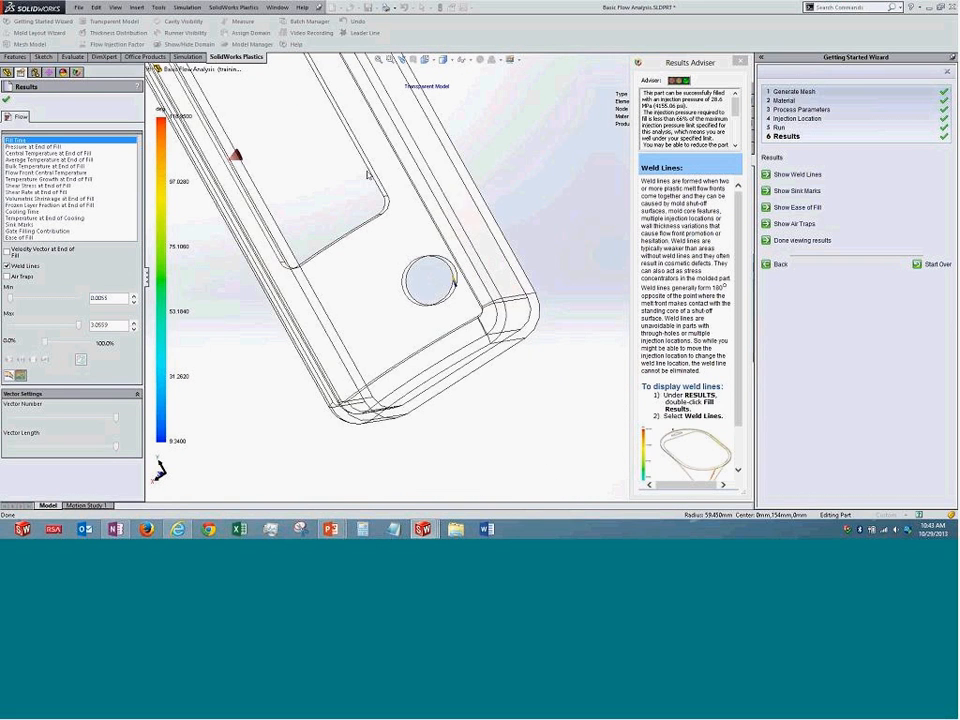
- Examine the weld lines around the housing's round hole, window openings and end wall
scroll(367, 175, "up", 3)
scroll(349, 156, "down", 4)
middle_click_drag(349, 156, 286, 99)
scroll(293, 100, "up", 2)
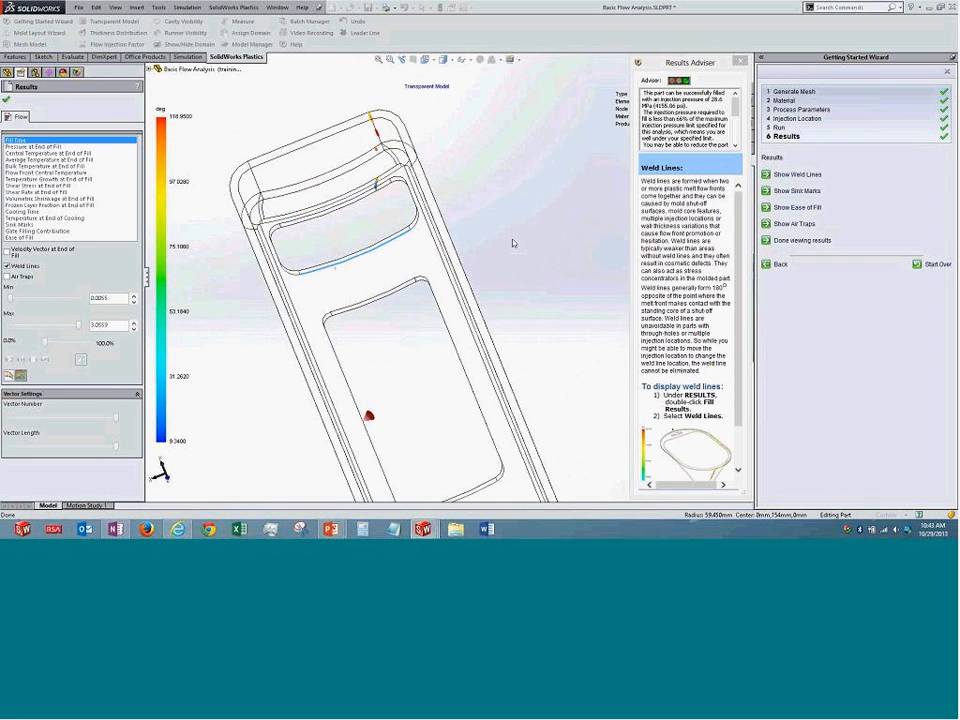
- Show the Sink Marks result on the housing, followed by the Ease of Fill result, and view each from an angle
left_click(800, 191)
middle_click_drag(414, 351, 507, 367)
middle_click_drag(509, 366, 470, 344)
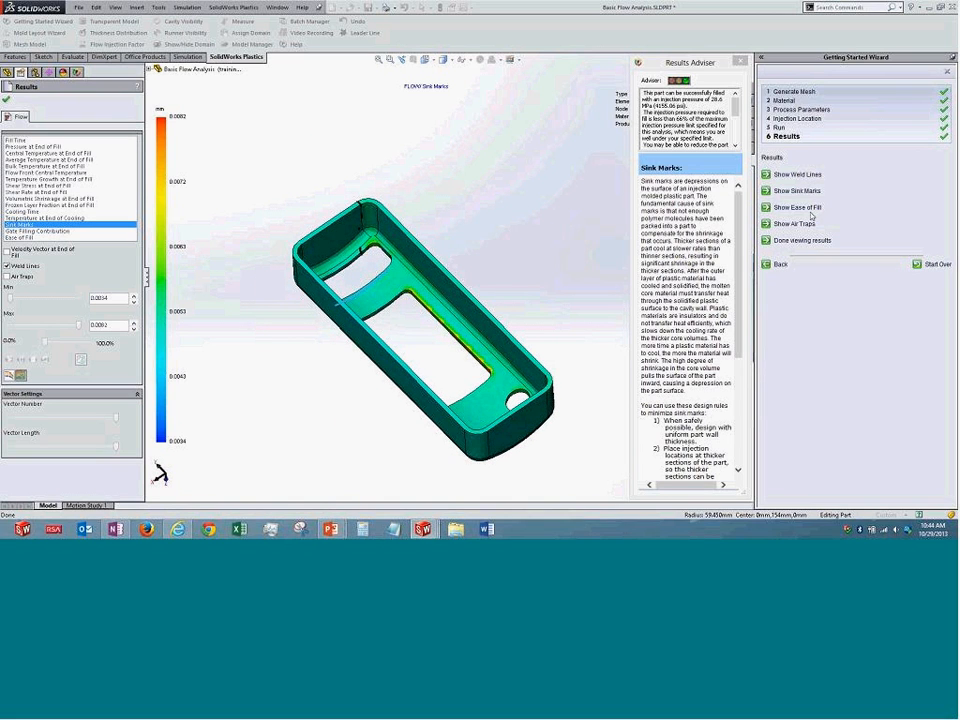
left_click(811, 208)
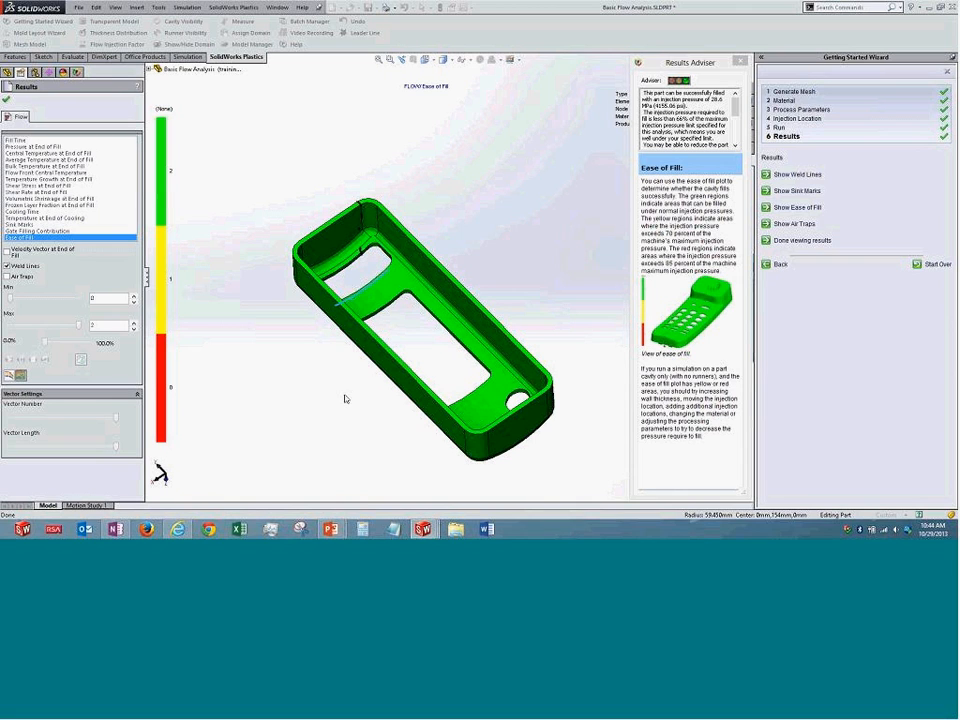
middle_click_drag(341, 398, 199, 335)
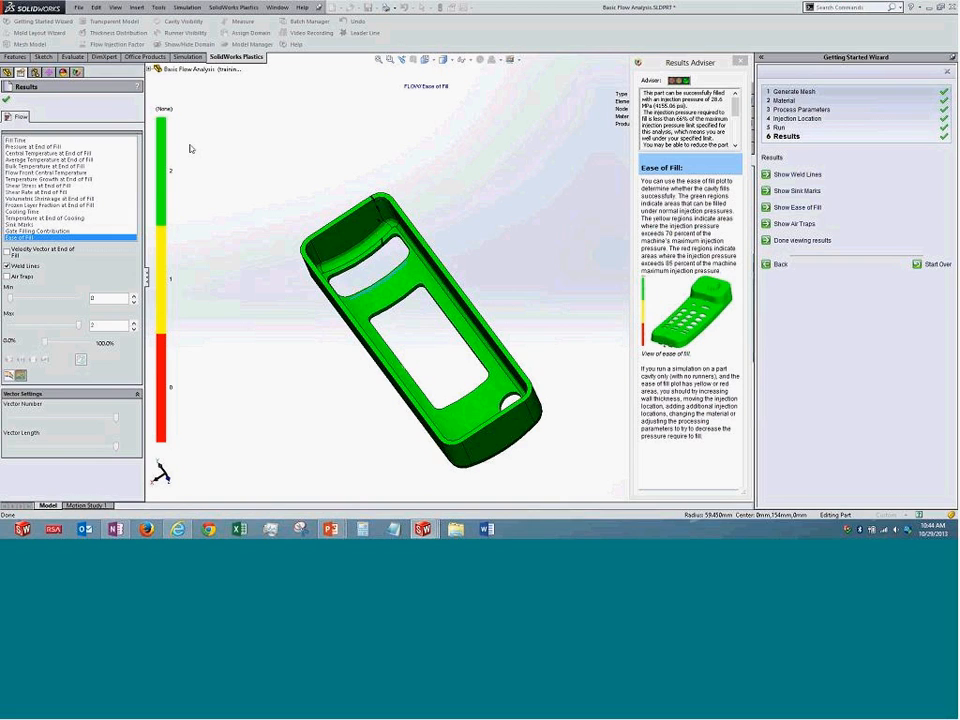
- Show the air traps over the Ease of Fill plot and examine where they lie along the housing's rim
left_click(794, 224)
middle_click_drag(529, 301, 521, 262)
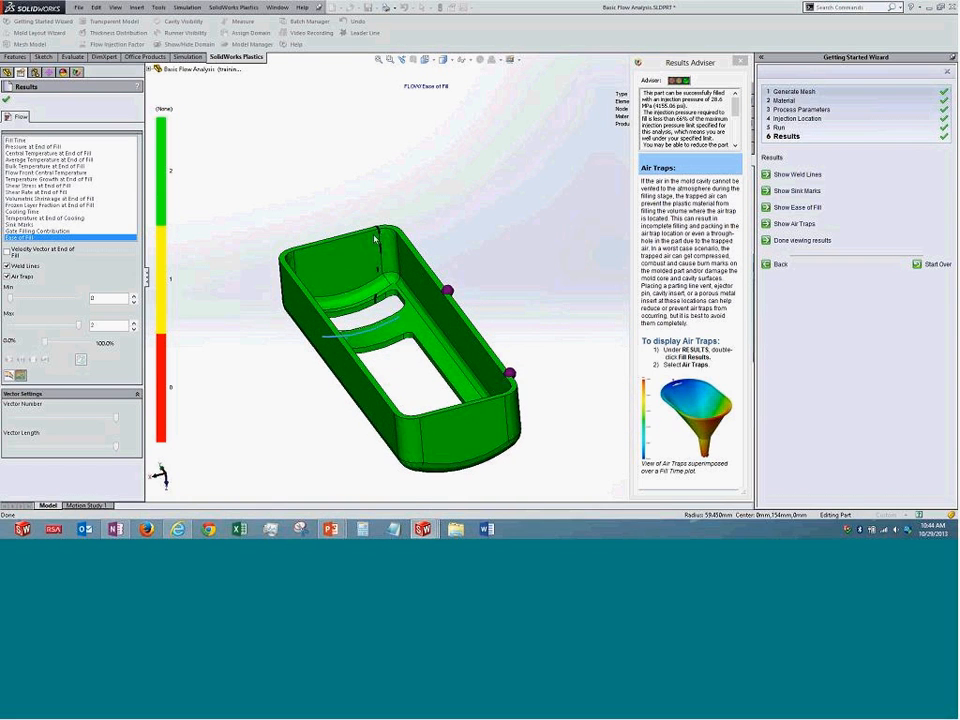
scroll(521, 300, "up", 3)
scroll(519, 337, "down", 3)
scroll(522, 342, "up", 3)
scroll(531, 351, "down", 4)
middle_click_drag(531, 351, 440, 322)
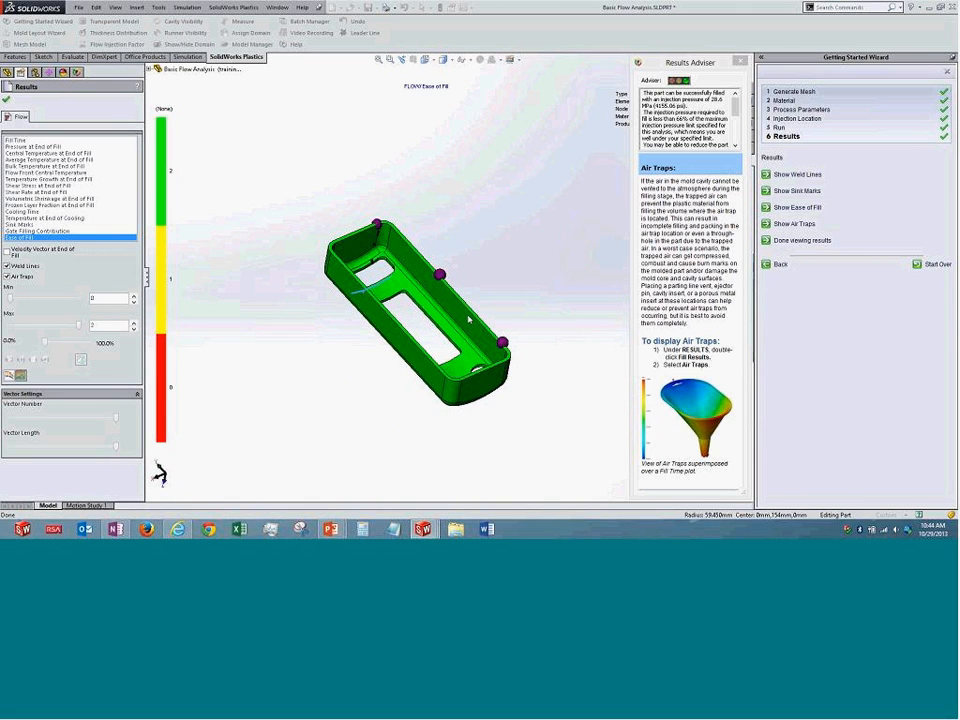
- End the results review and finish the Getting Started Wizard without generating a report
left_click(792, 242)
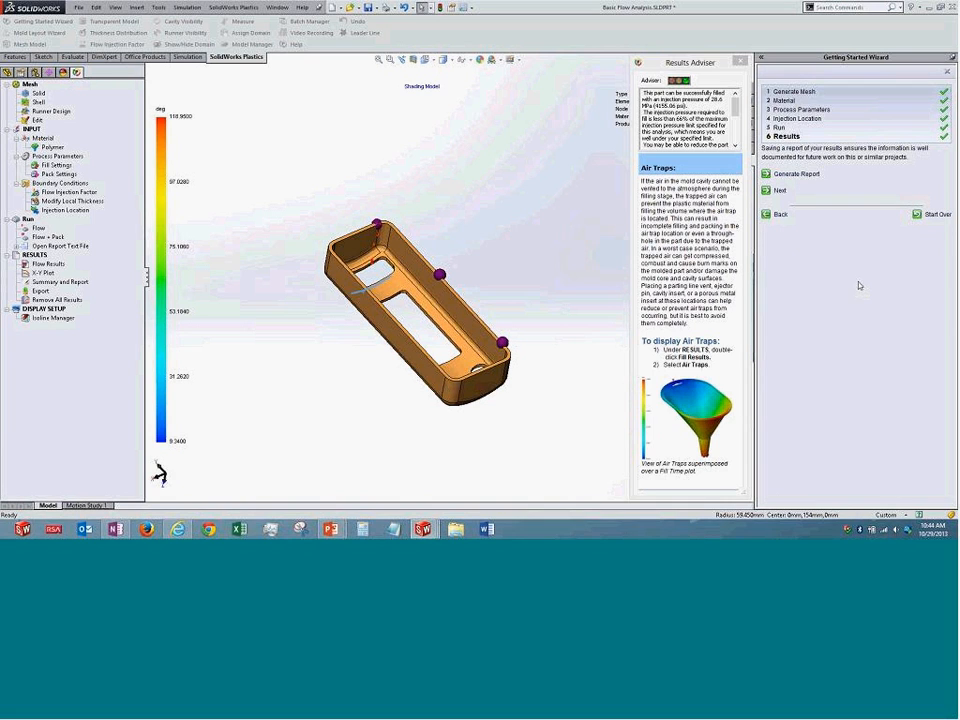
left_click(779, 192)
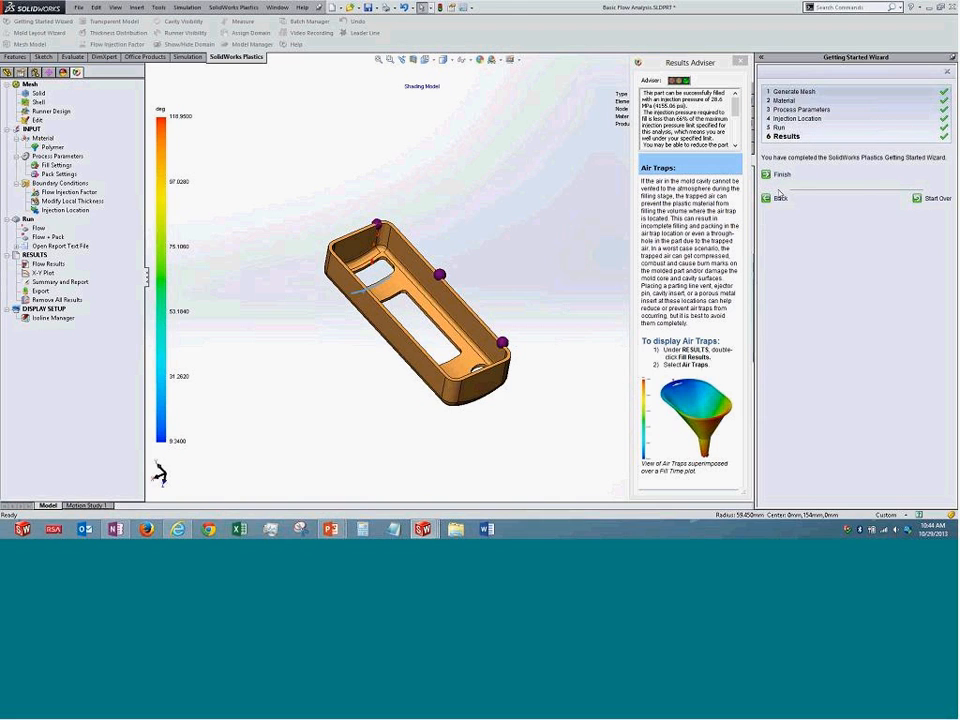
left_click(782, 176)
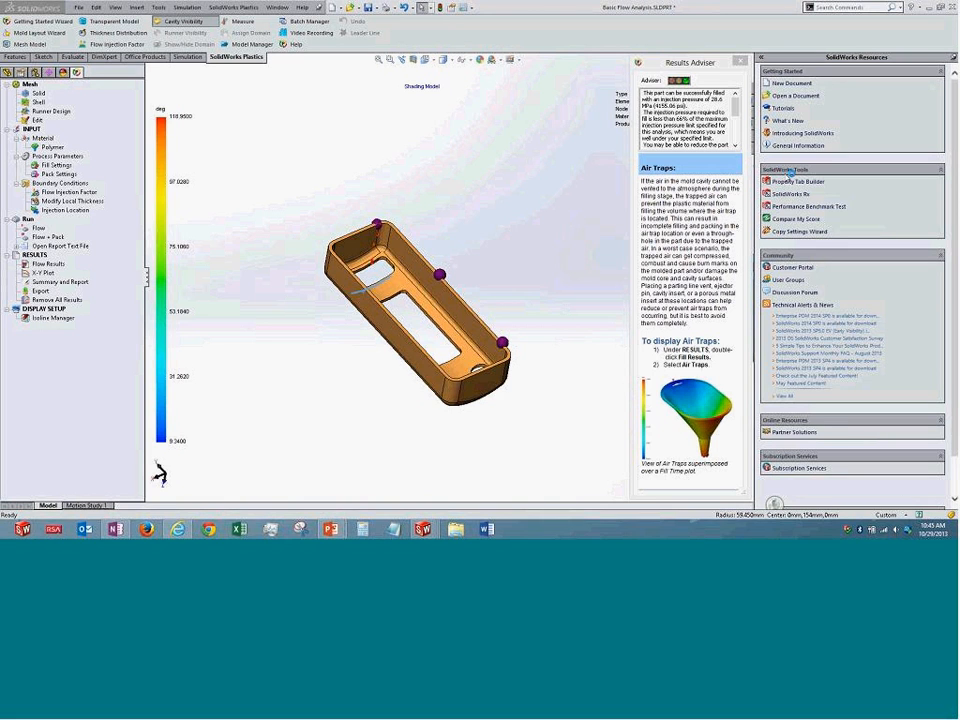
- Close the Results Adviser and fit the whole housing in the view
left_click(639, 63)
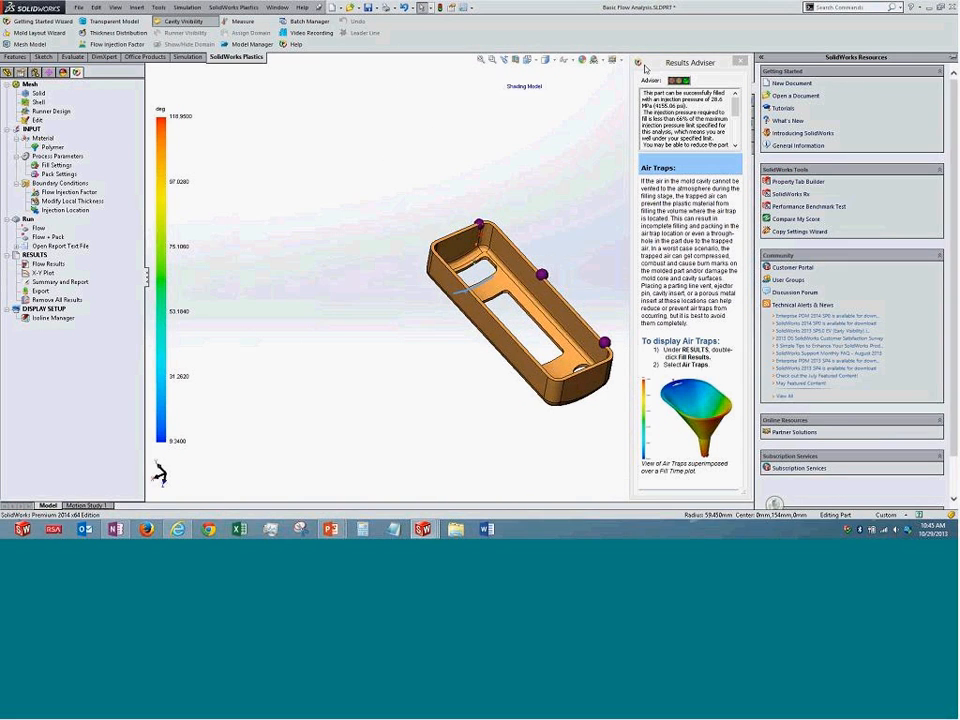
left_click_drag(690, 63, 708, 82)
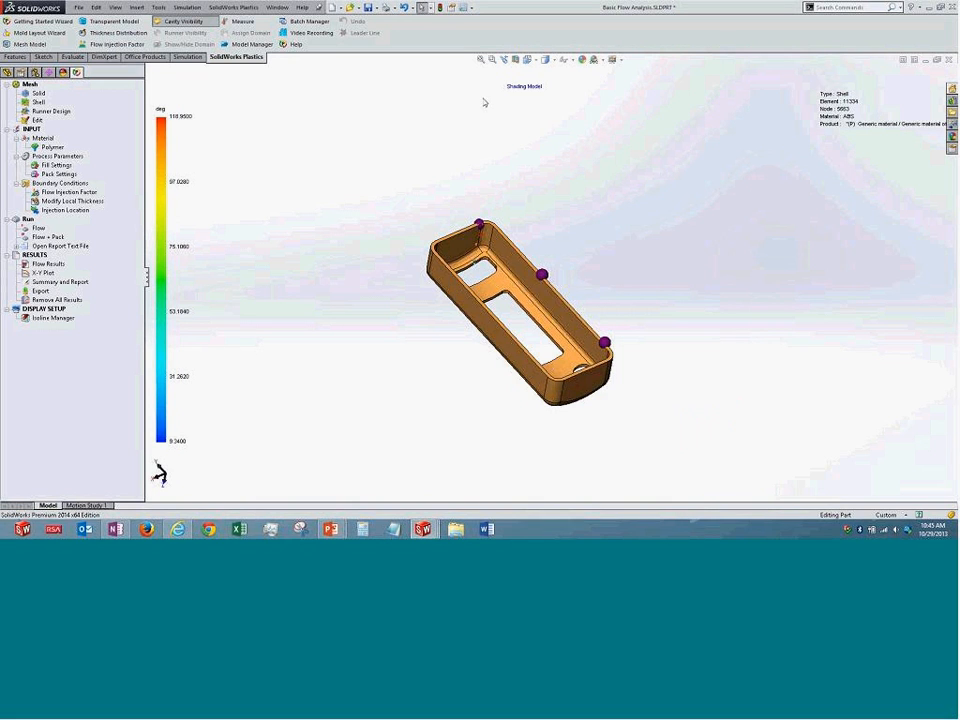
left_click(480, 59)
middle_click_drag(369, 180, 323, 231)
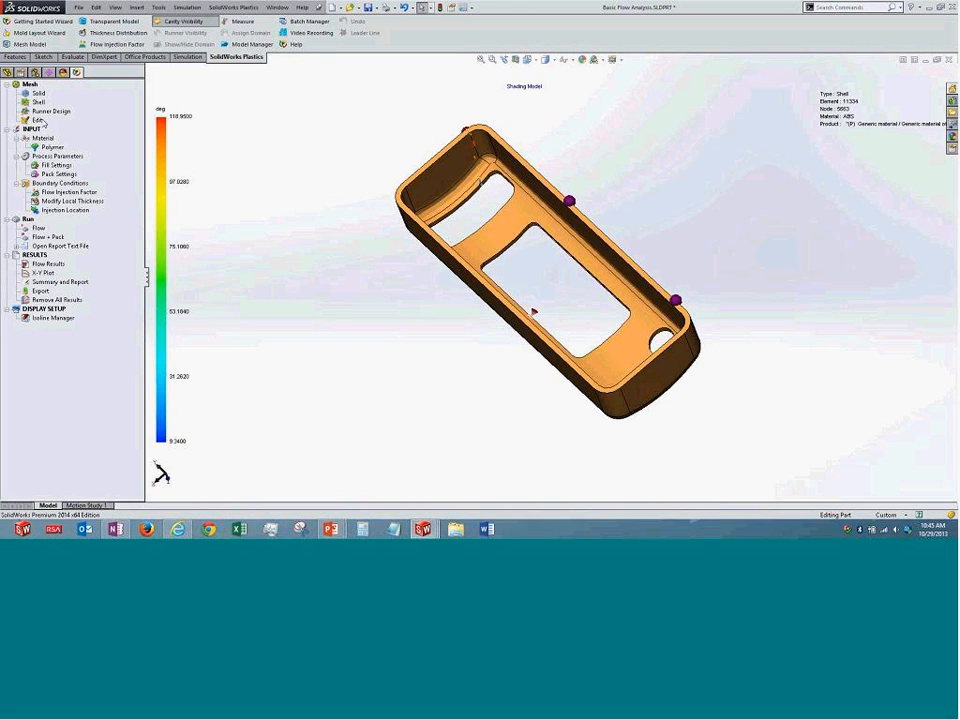
- Review the Pack Settings and the packing pressure profile, keeping the automatic holding and cooling times
left_click(54, 165)
right_click(58, 175)
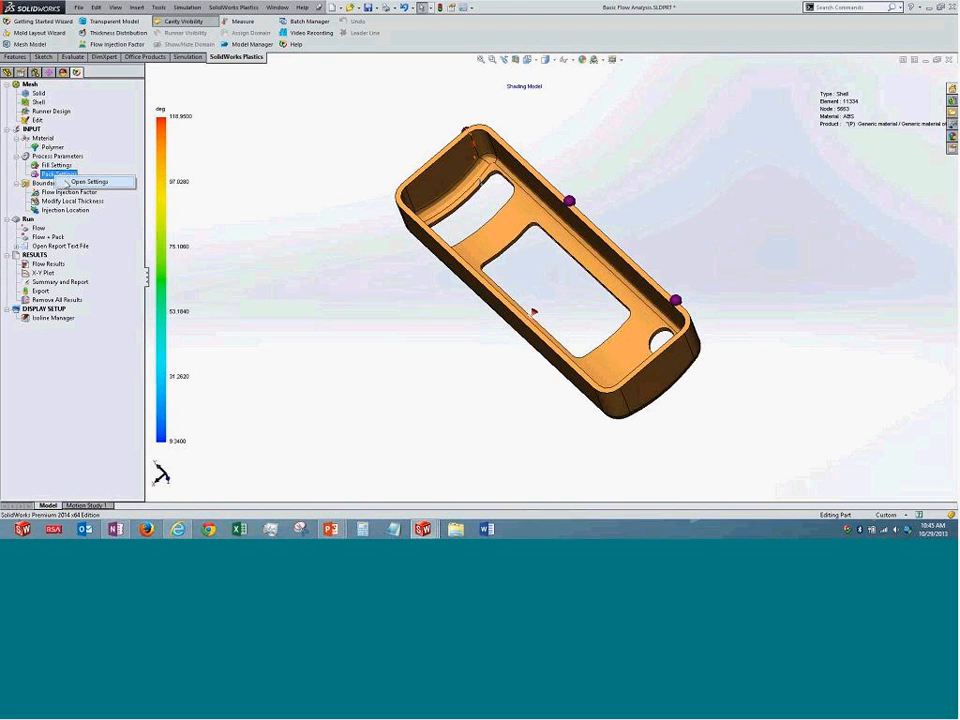
left_click(72, 182)
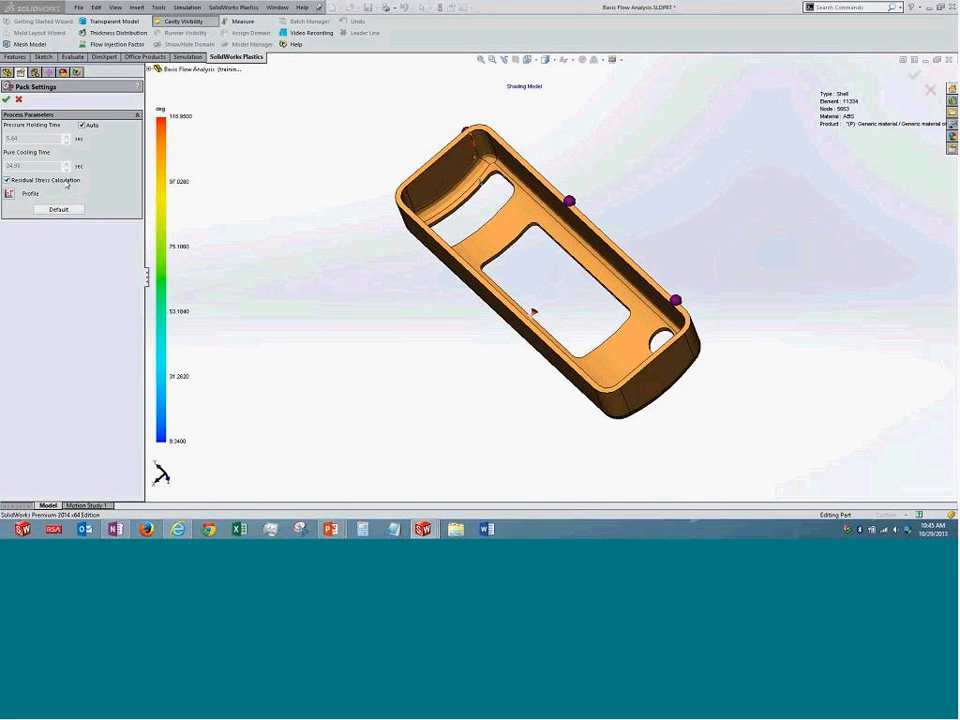
middle_click_drag(439, 360, 258, 237)
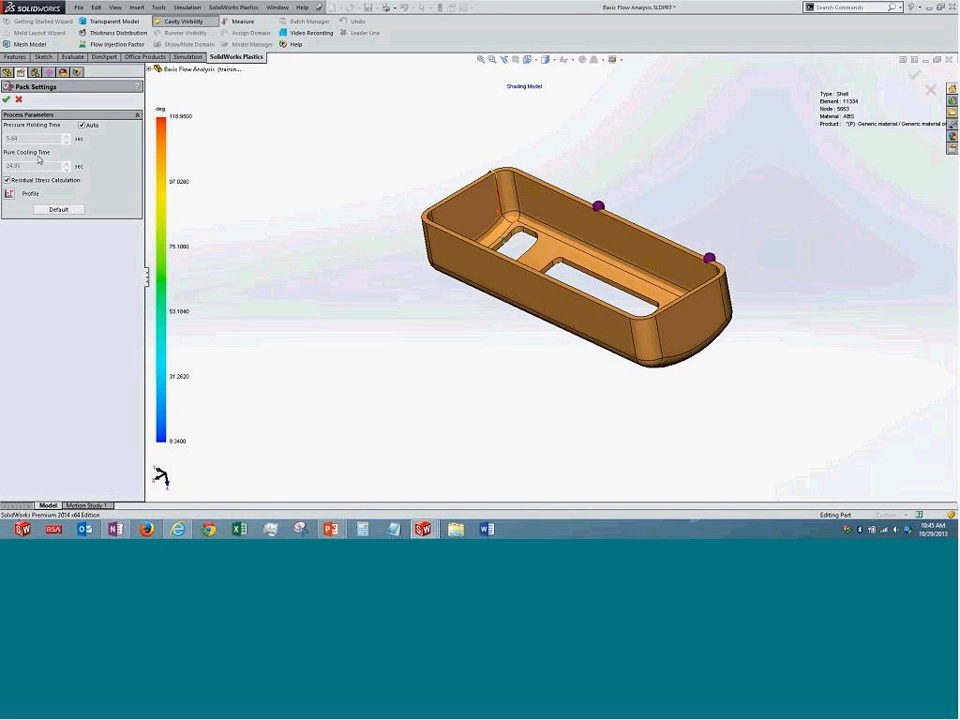
left_click(82, 126)
left_click(24, 184)
left_click(30, 193)
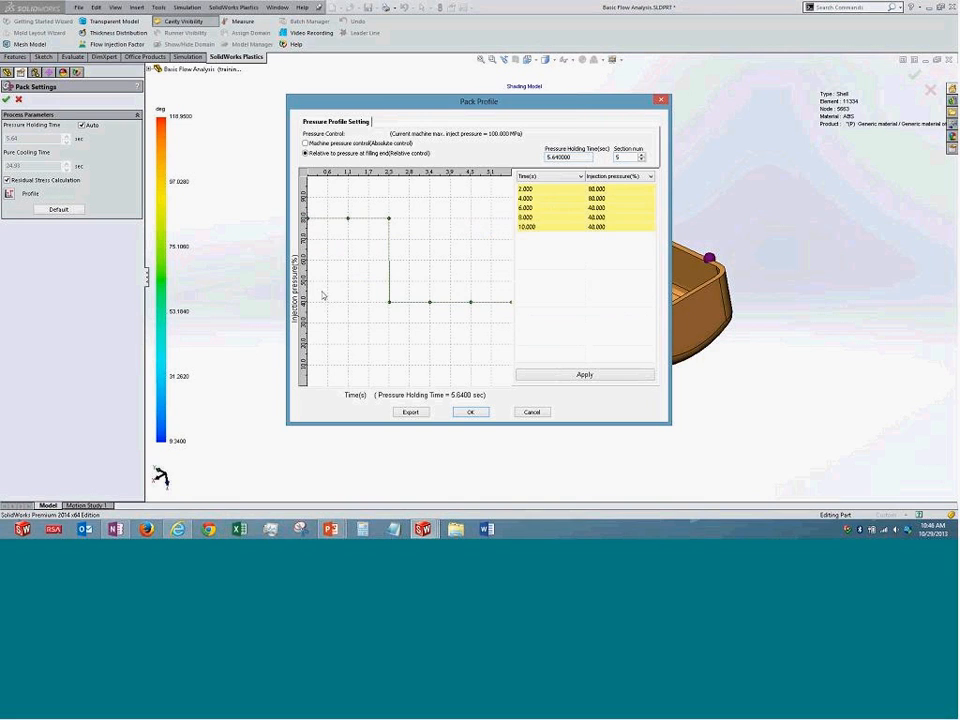
left_click(660, 102)
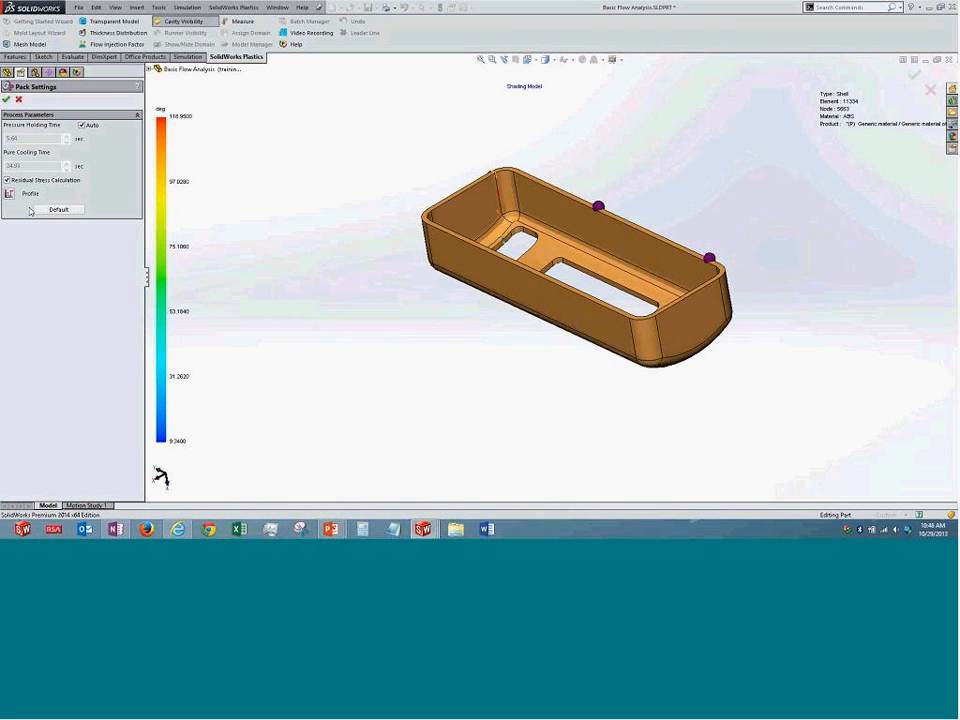
left_click(7, 101)
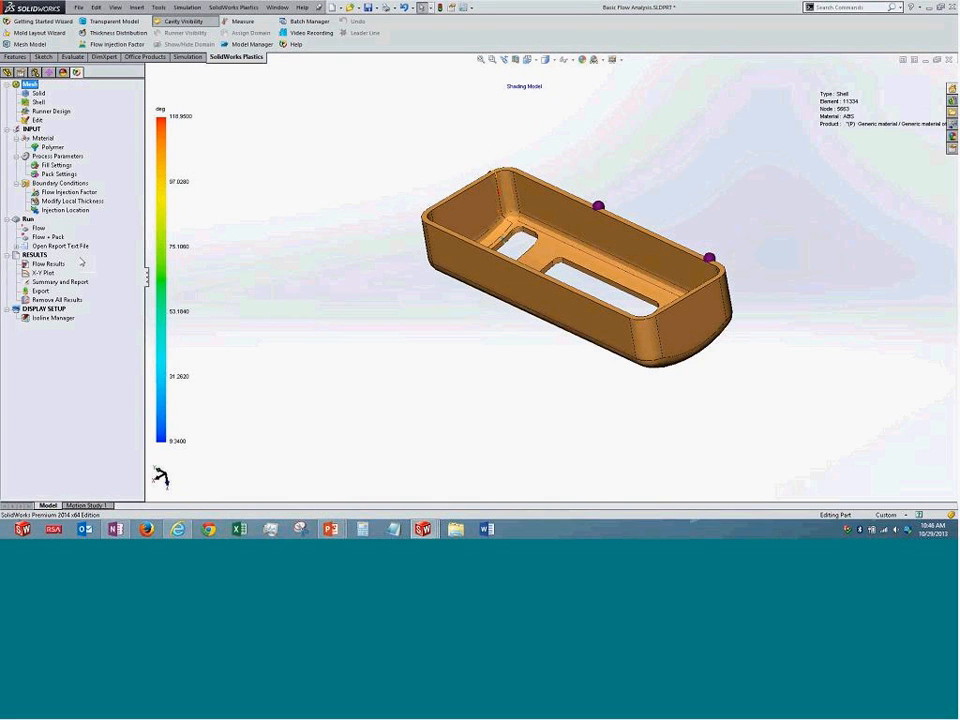
right_click(57, 239)
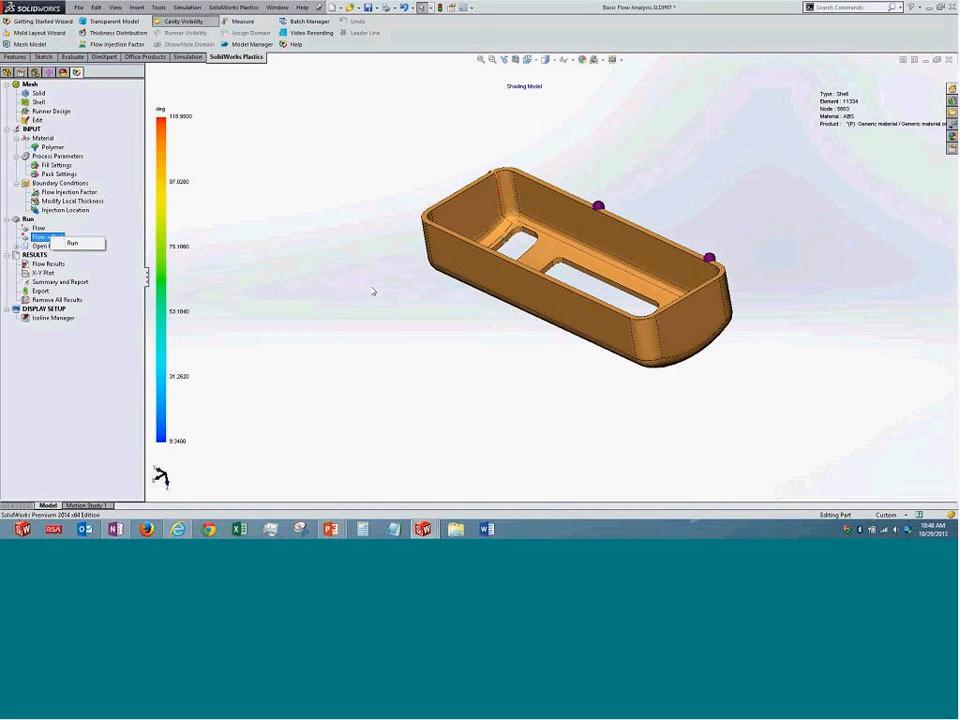
left_click(72, 243)
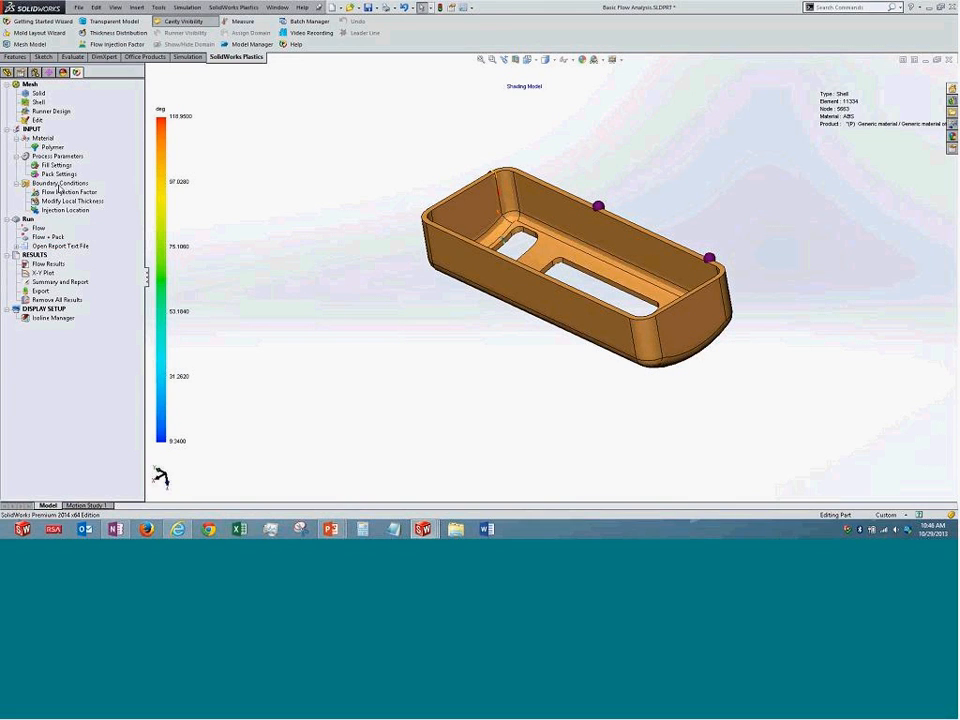
- Activate the "test" configuration of the part and load its plastics model with the Shell type
left_click(34, 72)
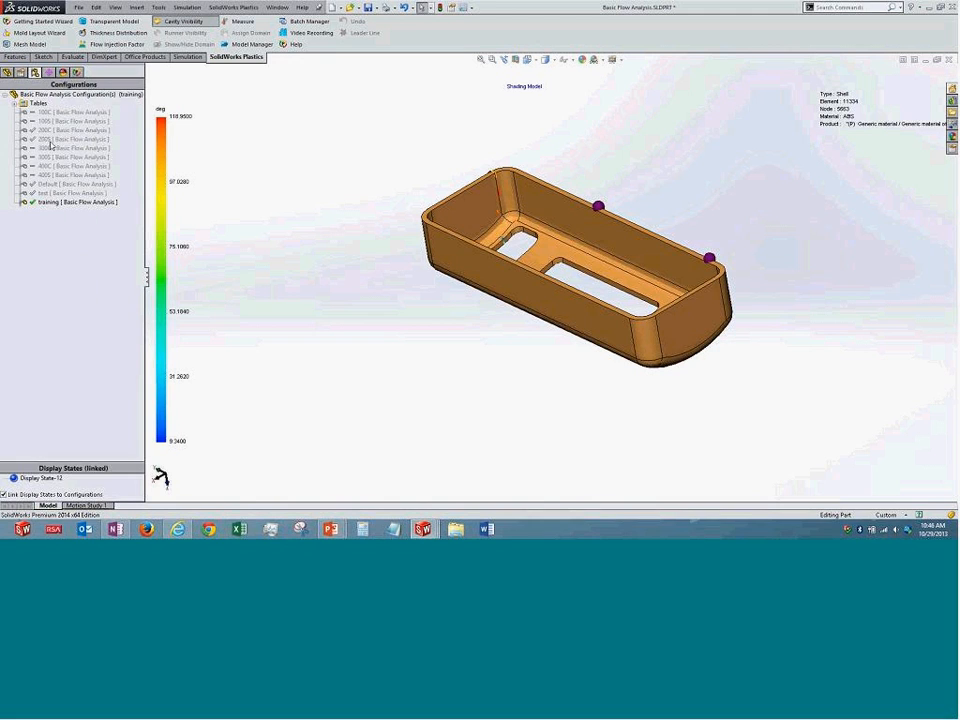
right_click(56, 193)
left_click(90, 199)
left_click(512, 285)
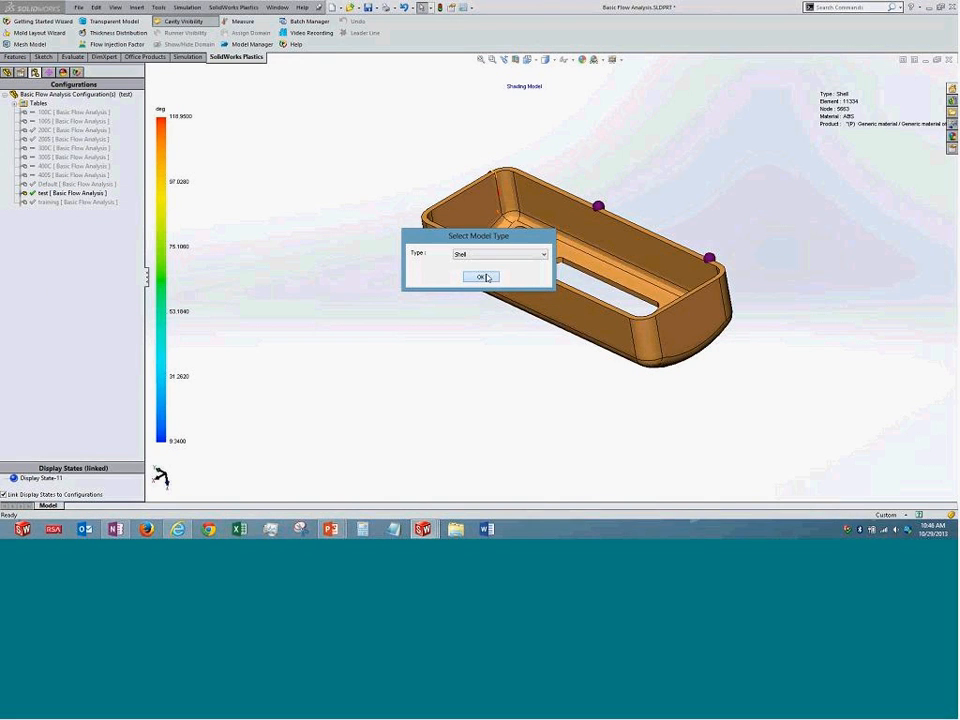
left_click(482, 277)
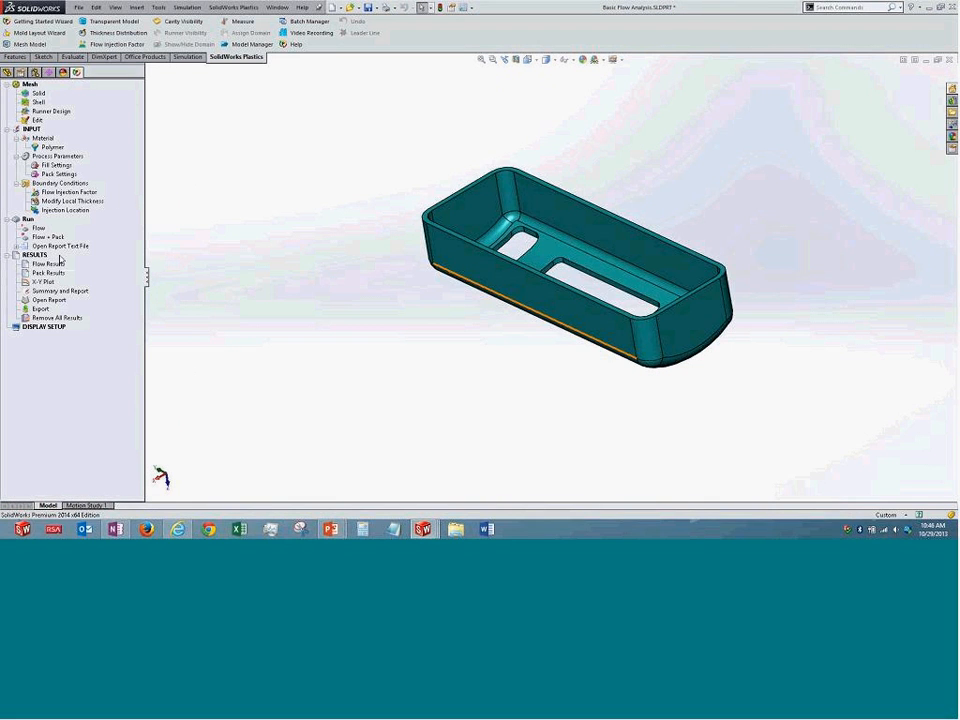
- Show the Pressure at End of Packing result and read the Results Adviser's guidance for it
left_click(50, 273)
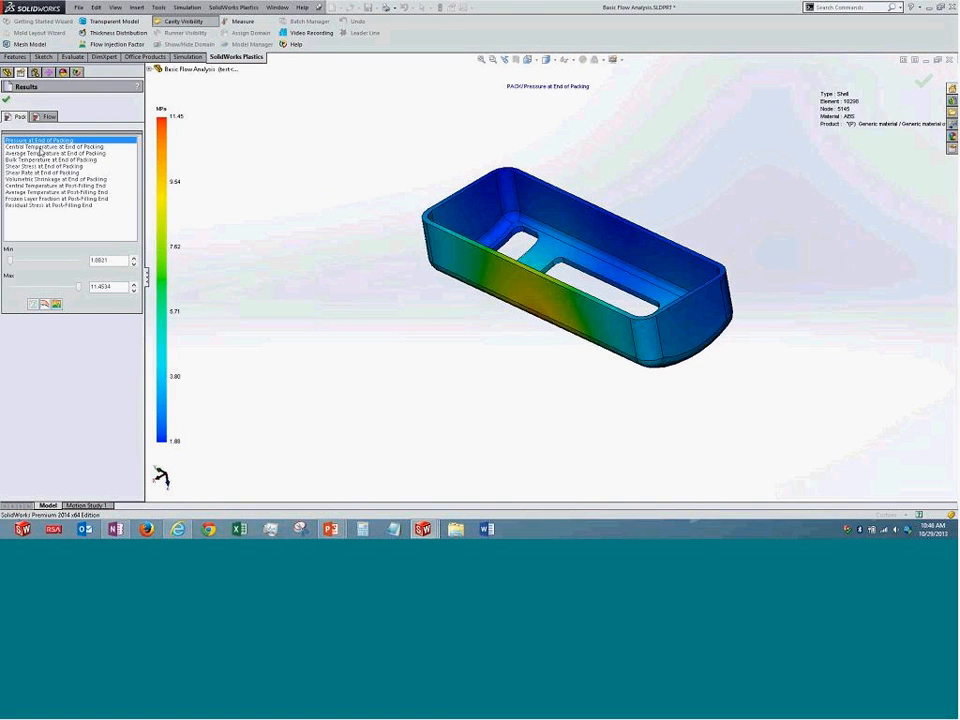
middle_click_drag(268, 216, 301, 133)
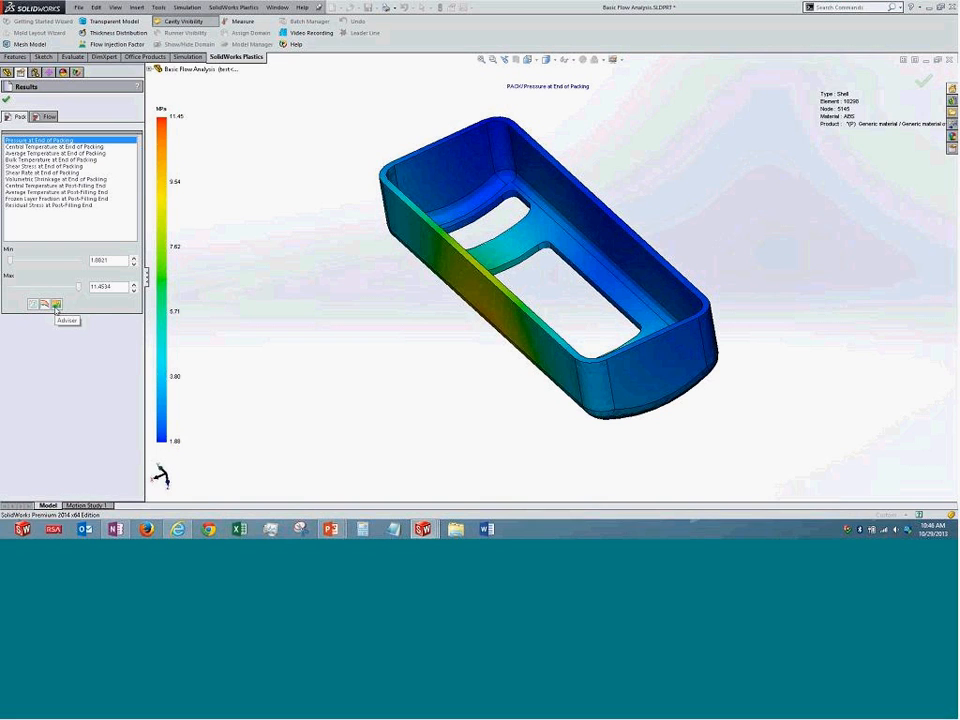
left_click(56, 304)
scroll(903, 237, "down", 1)
scroll(903, 237, "down", 10)
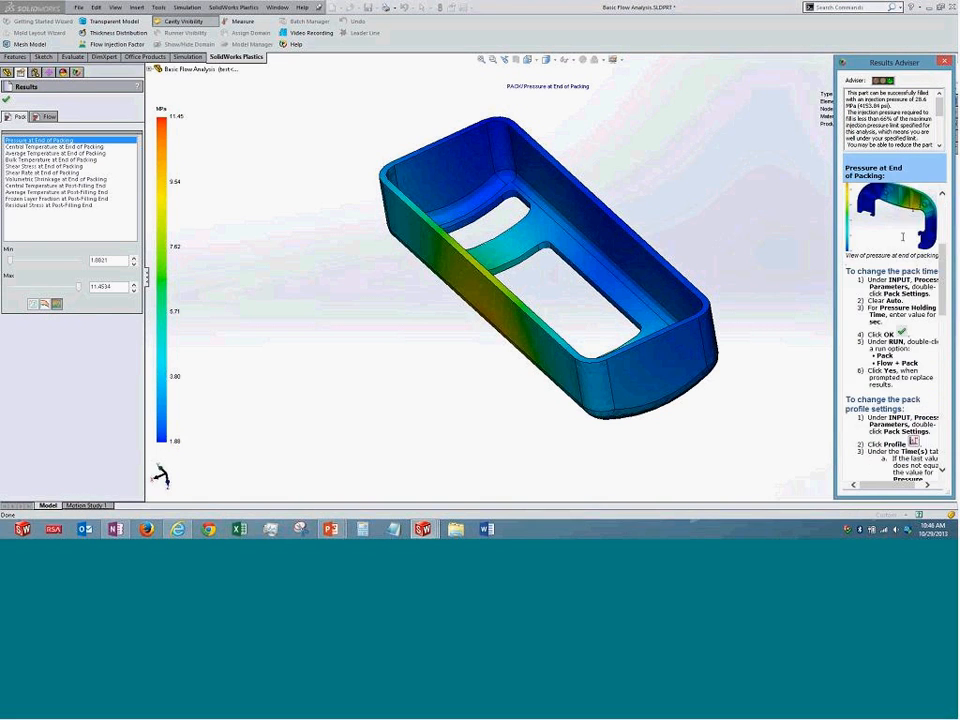
- Browse the remaining pack results, from the end-of-packing temperatures and shear to Frozen Layer Fraction at Post-Filling End
left_click(54, 147)
left_click(55, 154)
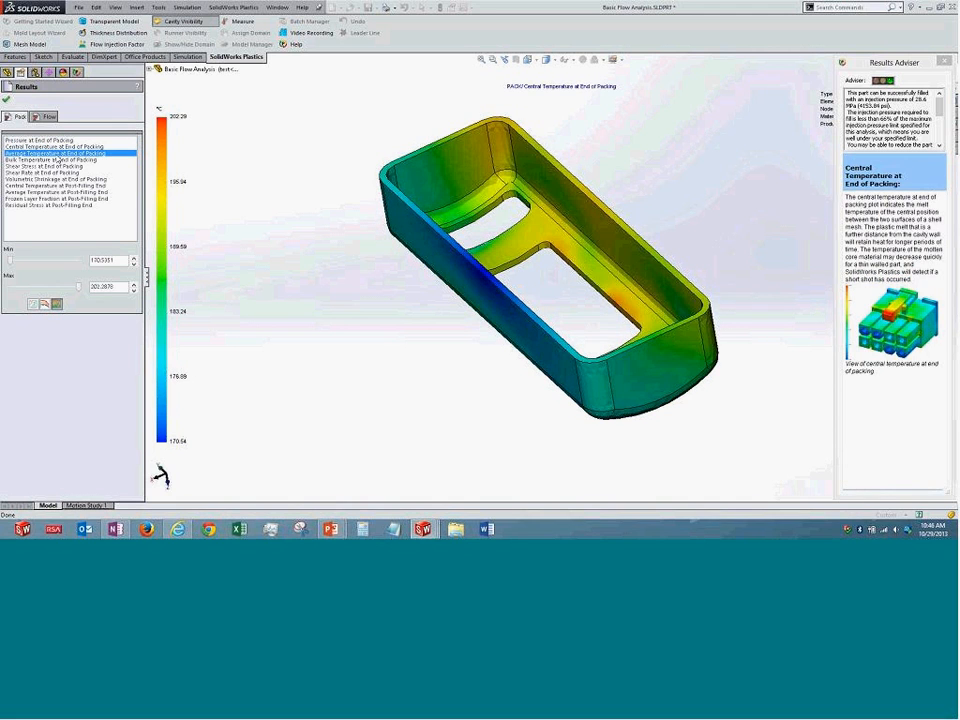
left_click(57, 161)
left_click(57, 166)
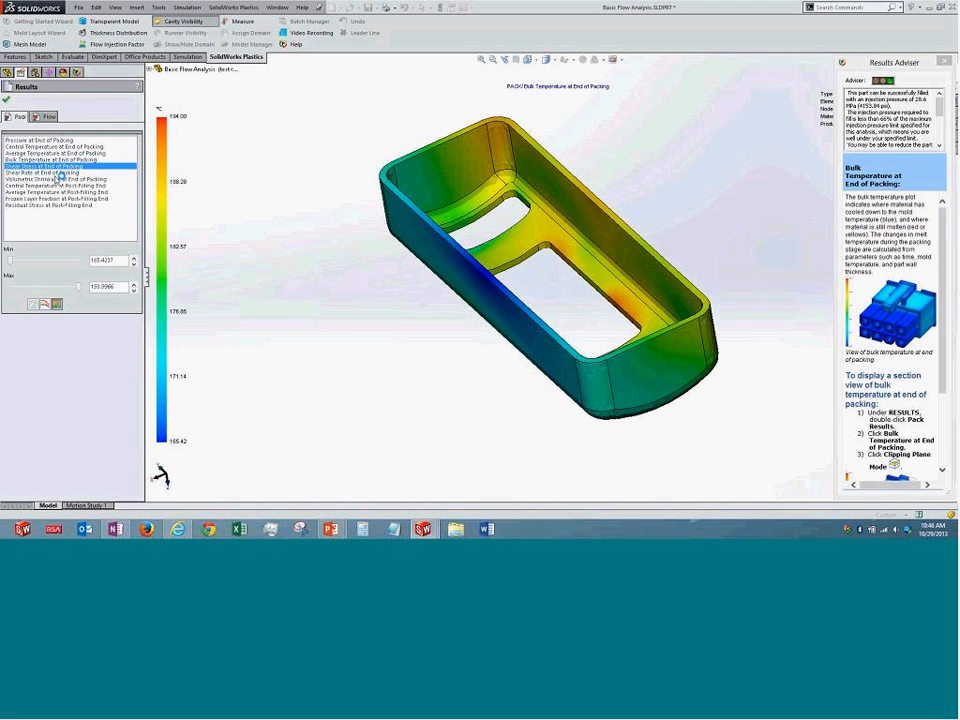
left_click(56, 174)
left_click(57, 186)
left_click(57, 206)
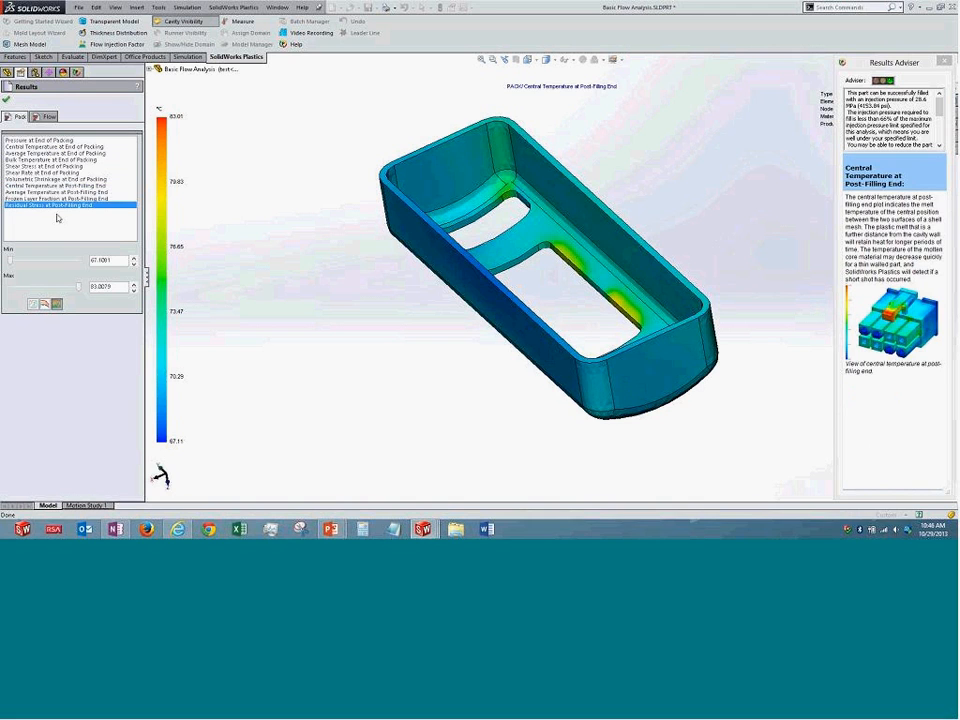
left_click(54, 200)
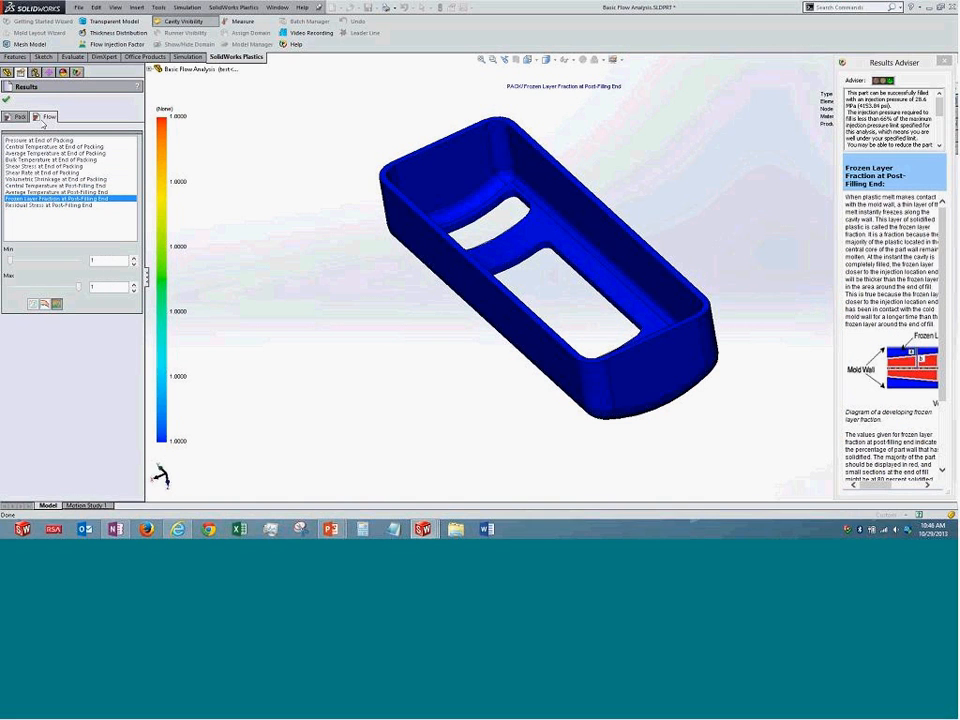
- Switch to the flow results and show the Fill Time plot
left_click(38, 117)
left_click(38, 186)
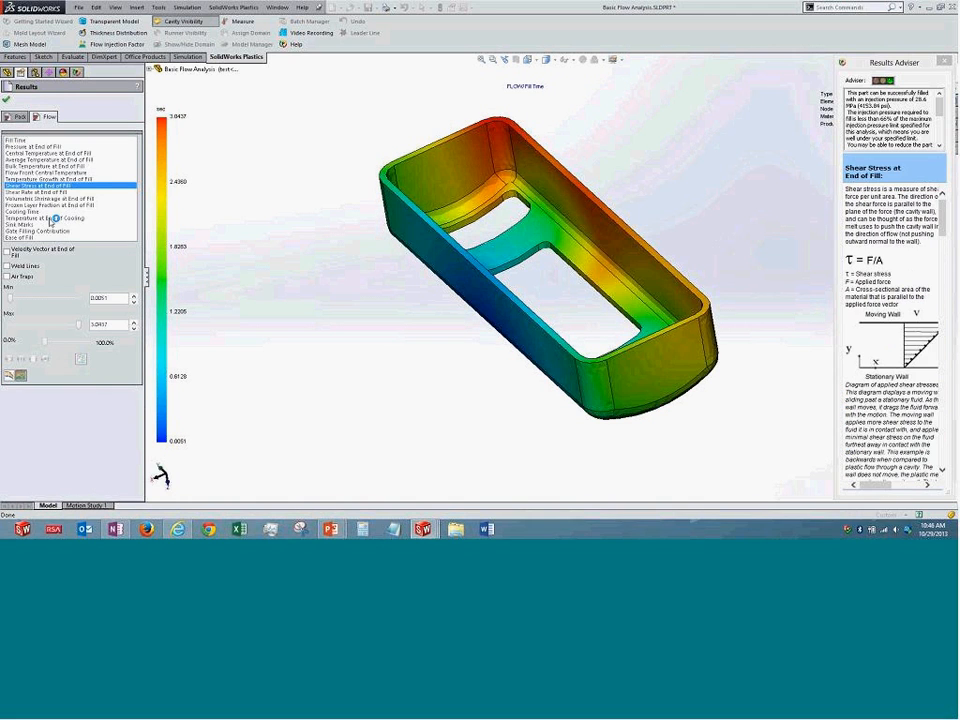
left_click(38, 140)
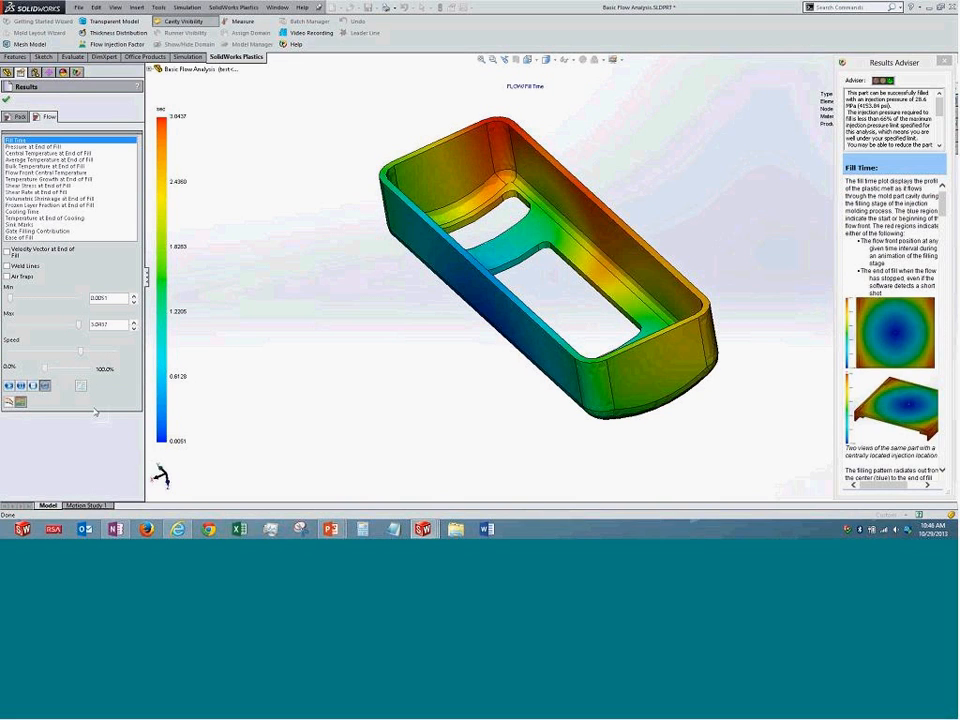
- Measure the fill time at three nodes on the housing's walls
left_click(9, 403)
left_click(238, 22)
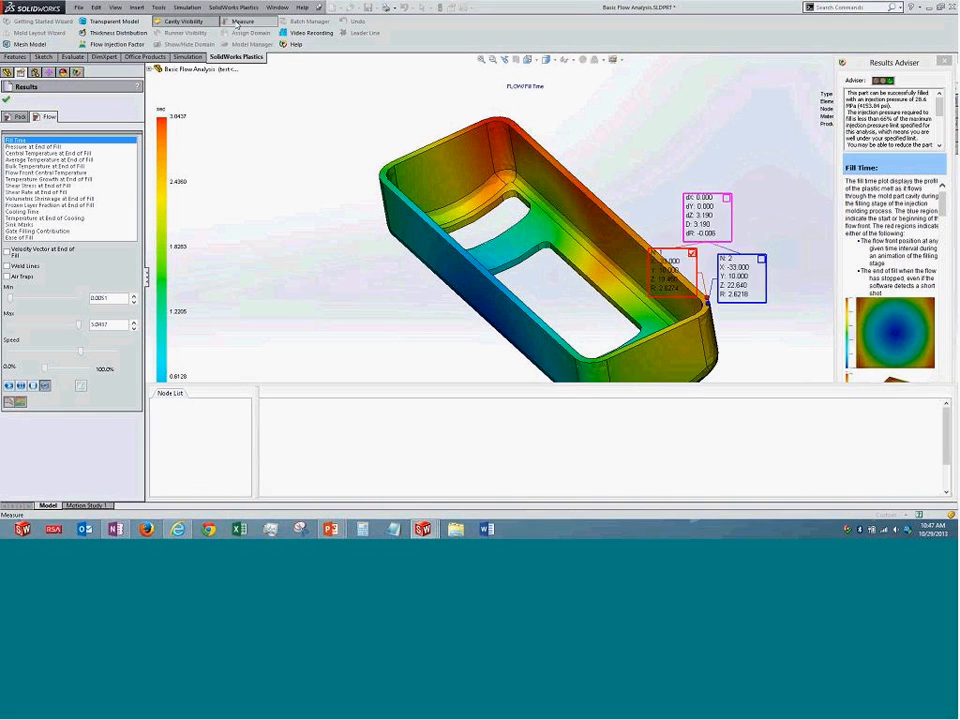
left_click(593, 224)
left_click(477, 171)
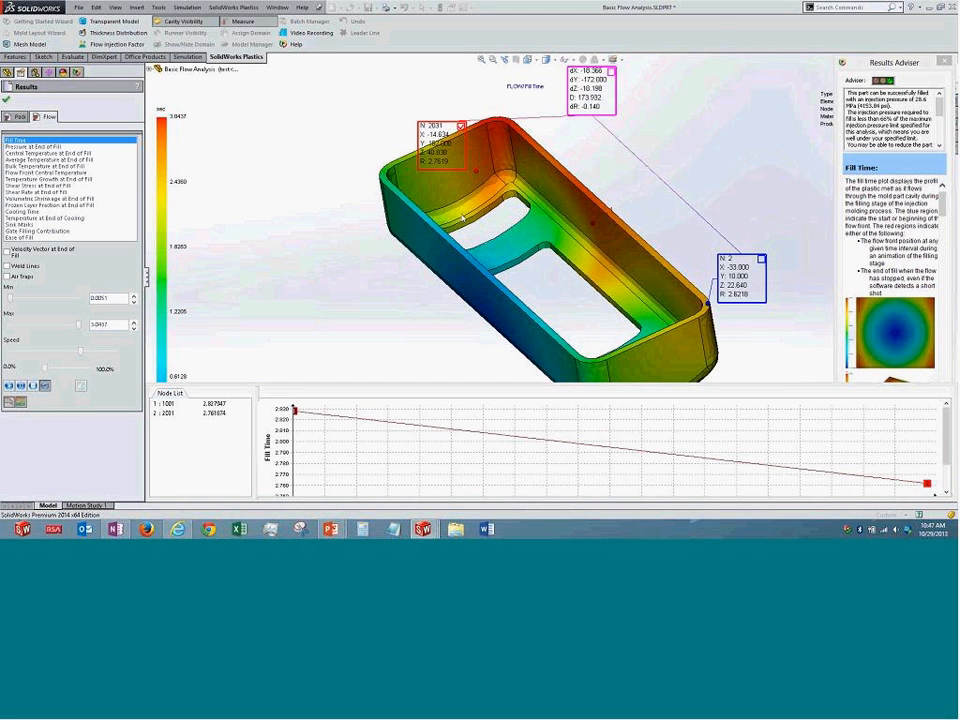
left_click(490, 225)
scroll(552, 282, "up", 4)
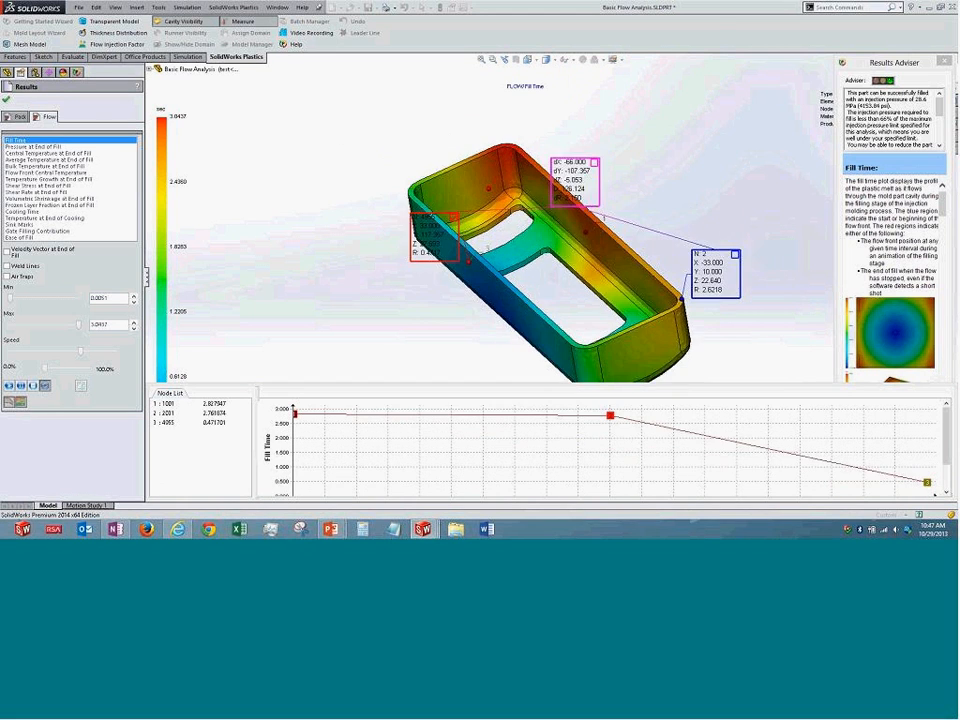
- Measure the fill time at three further nodes, on the housing's two end walls and its long outer wall
left_click(604, 314)
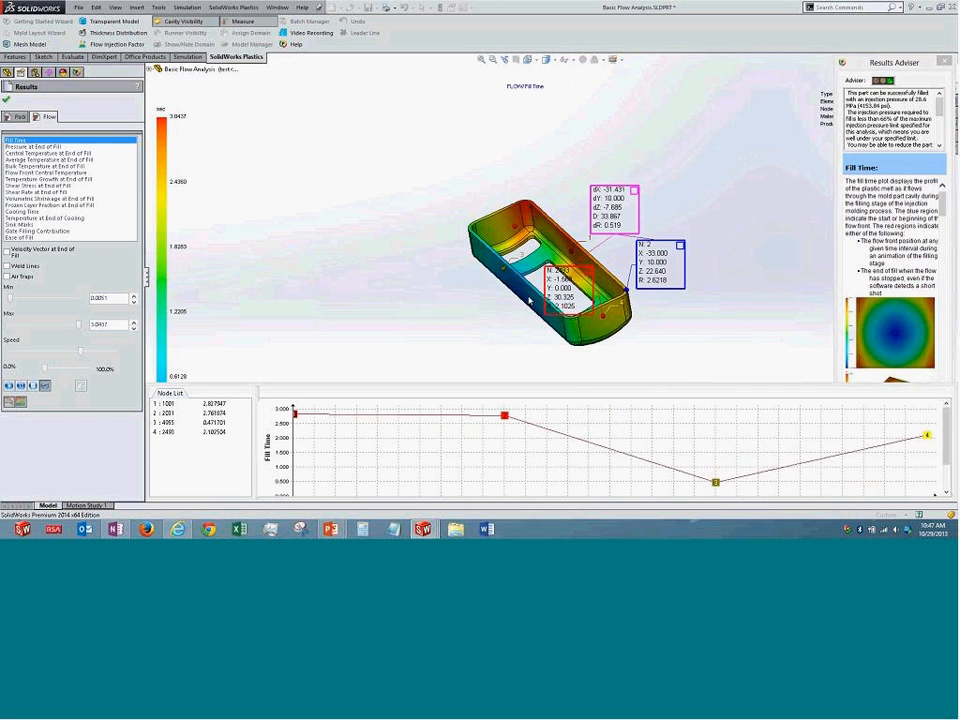
left_click(541, 283)
left_click(482, 236)
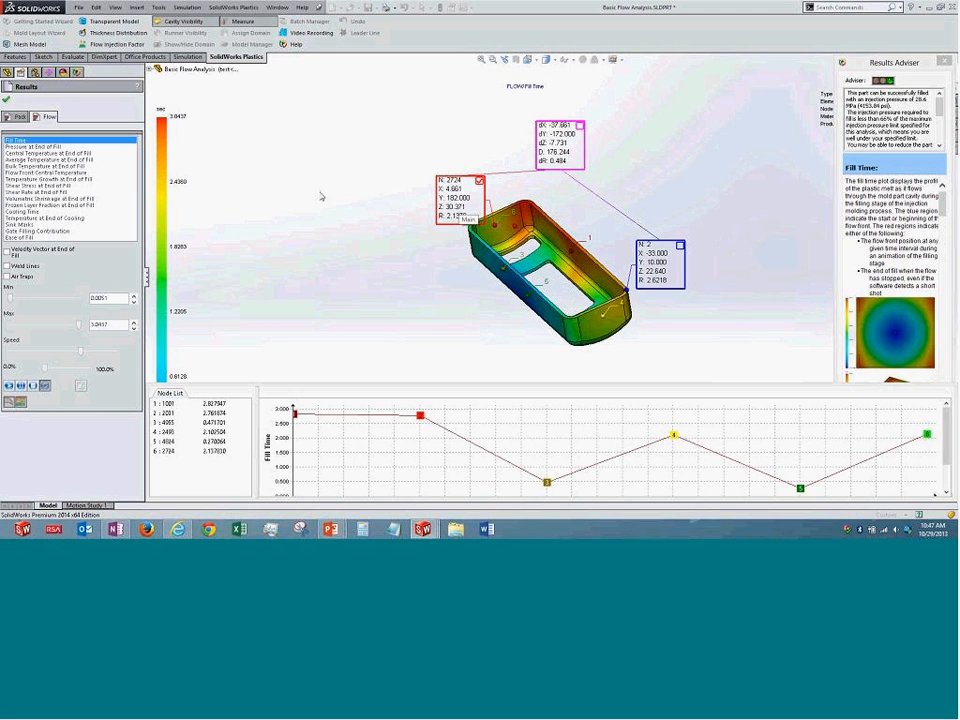
- Browse the flow results from Pressure at End of Fill to Ease of Fill at the measured nodes, and close the node plot
left_click(22, 147)
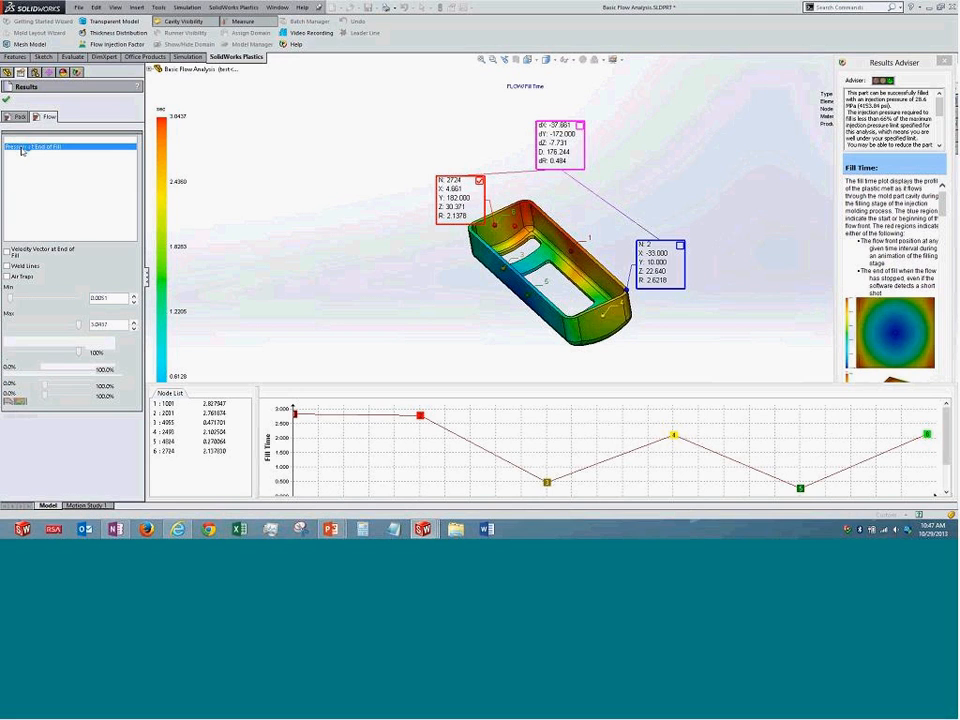
key("Down")
key("Down")
key("Down")
key("Down")
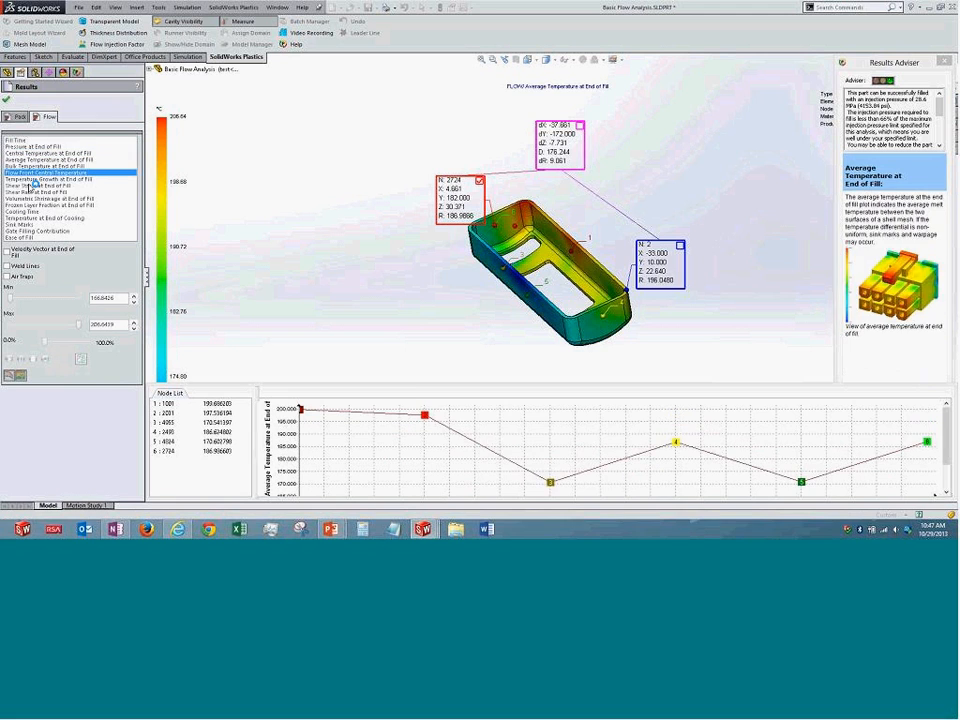
left_click(35, 185)
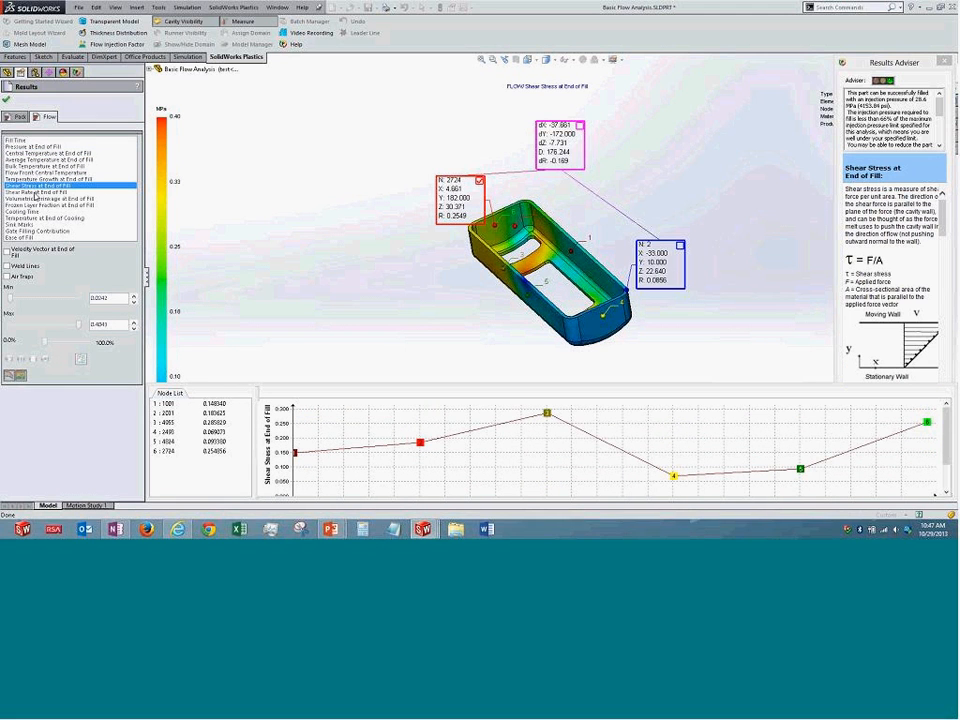
left_click(37, 192)
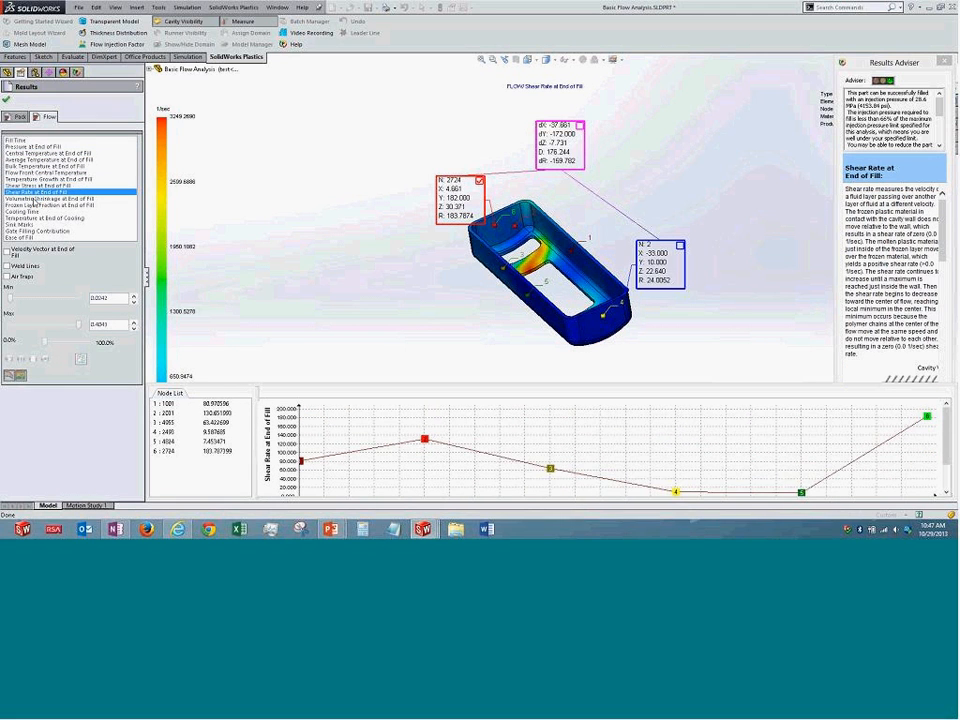
left_click(30, 205)
left_click(28, 224)
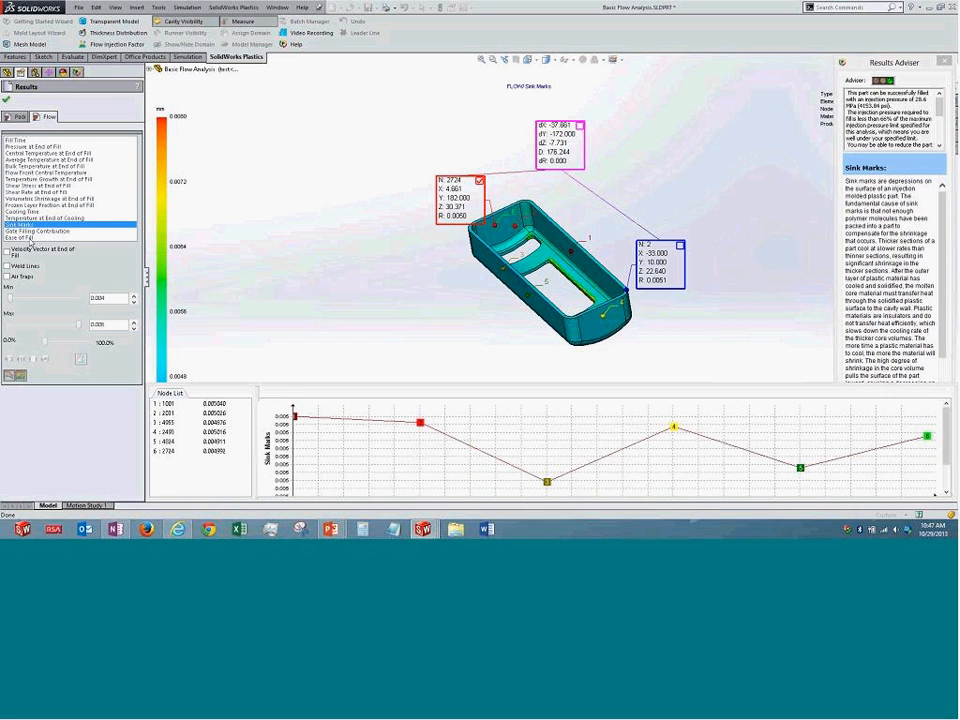
left_click(28, 237)
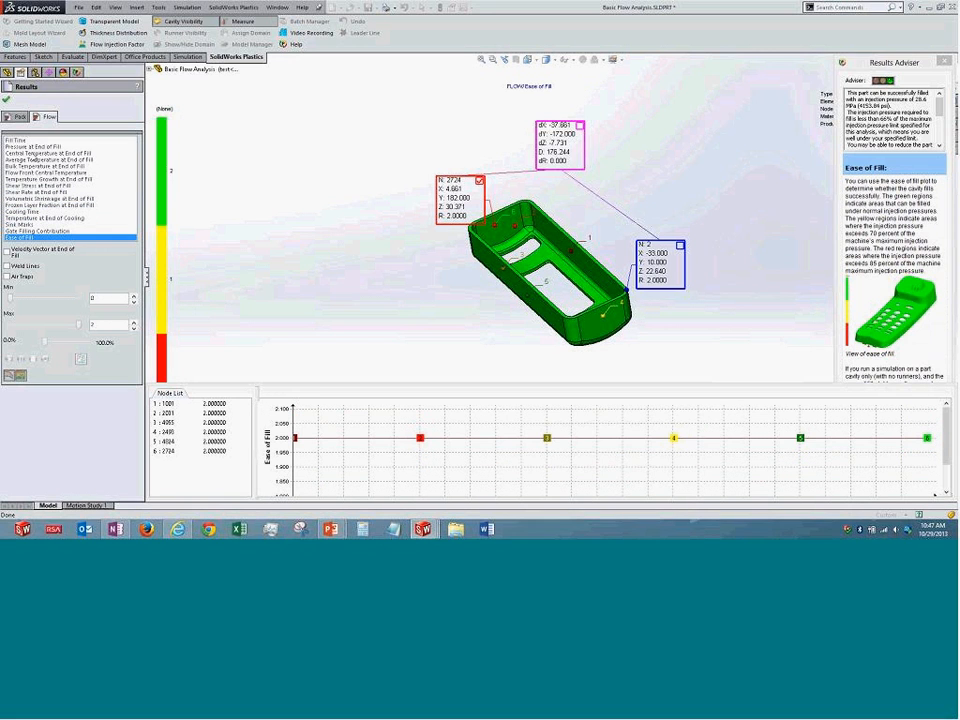
left_click(9, 376)
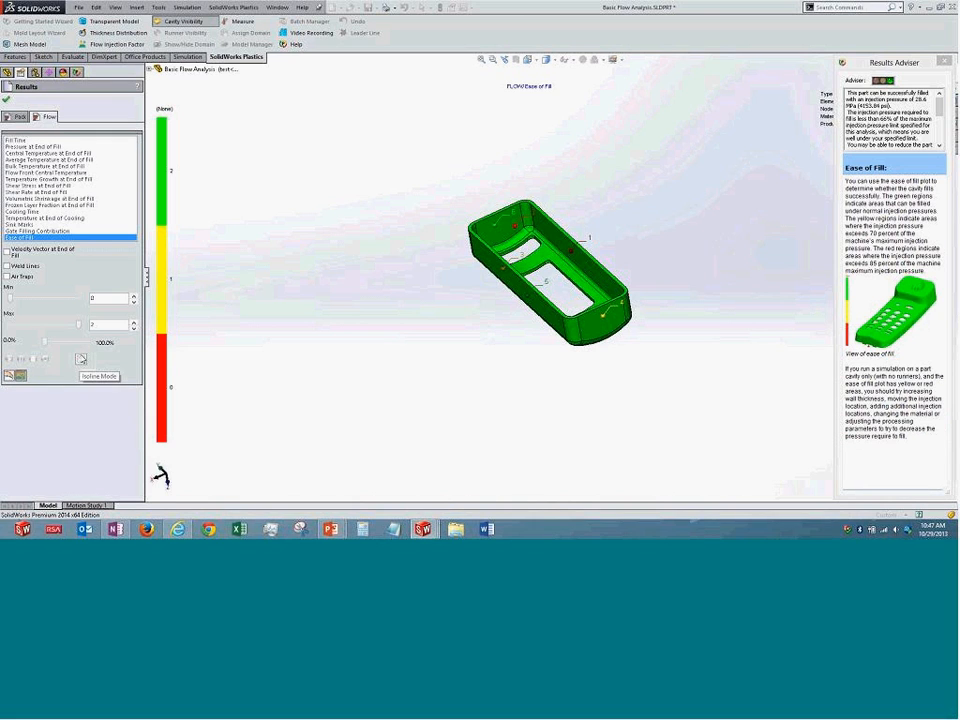
- Show Central Temperature at End of Fill and examine it as isolines before restoring the shaded plot
left_click(20, 140)
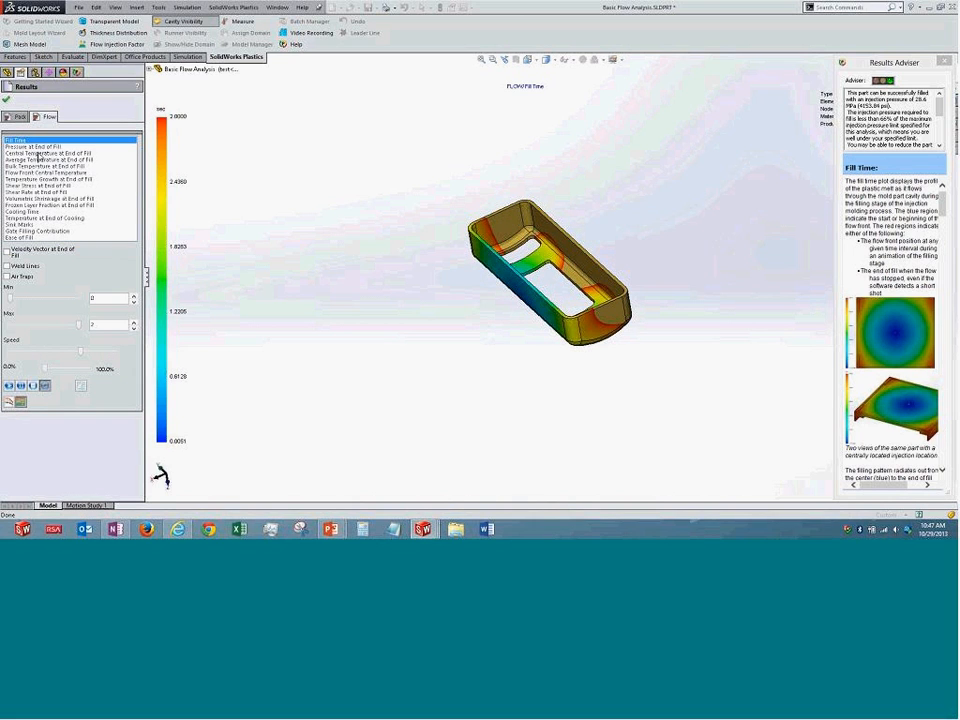
left_click(32, 146)
left_click(37, 159)
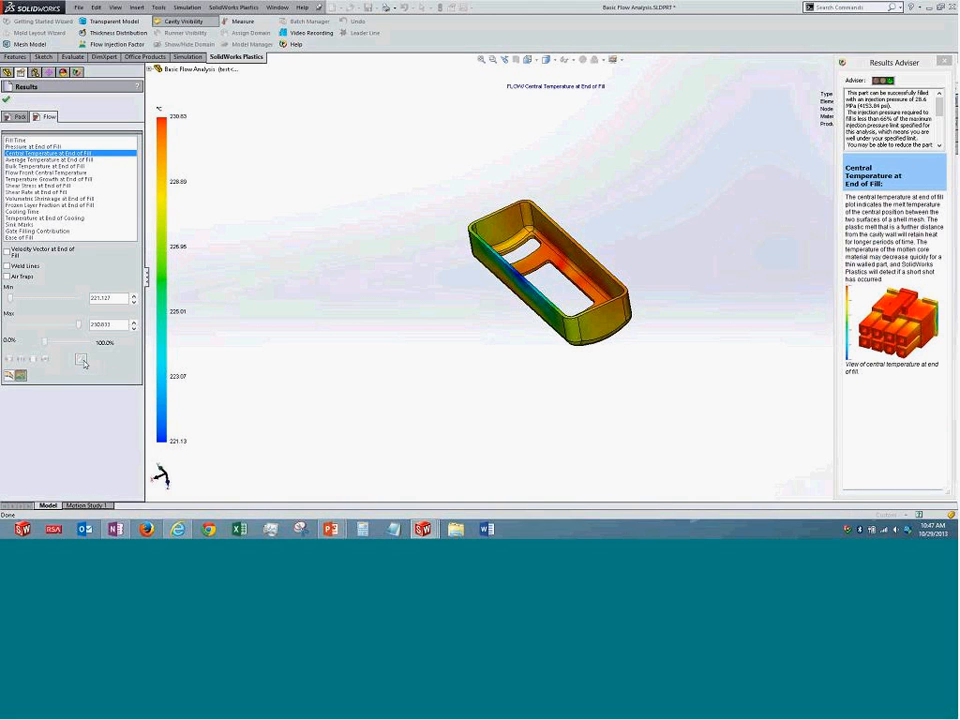
left_click(80, 359)
middle_click_drag(429, 354, 437, 348)
scroll(437, 348, "down", 10)
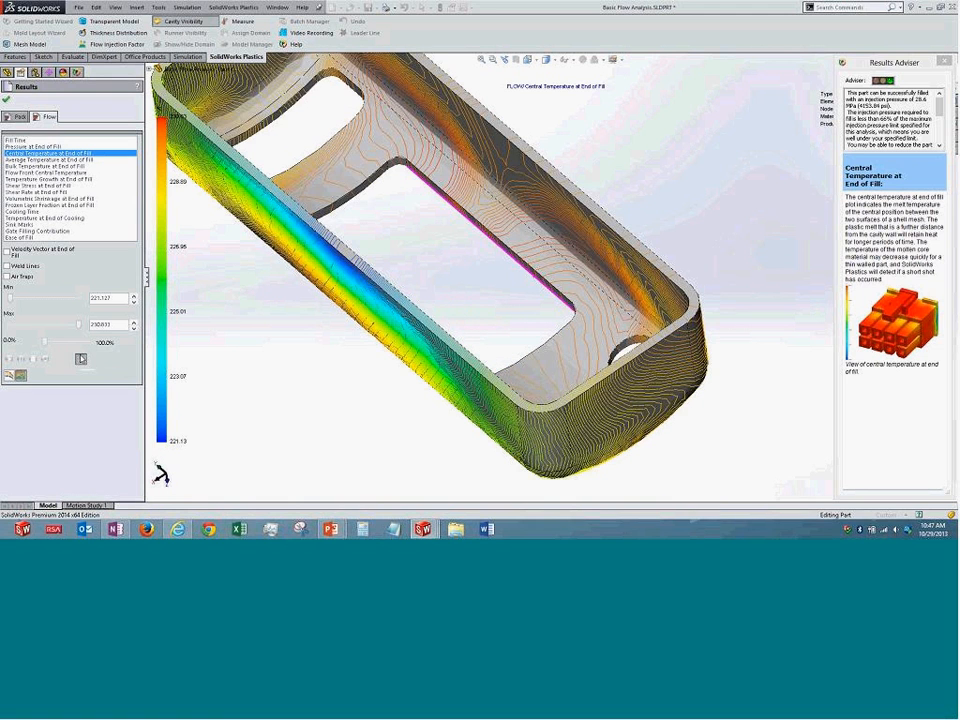
left_click(81, 359)
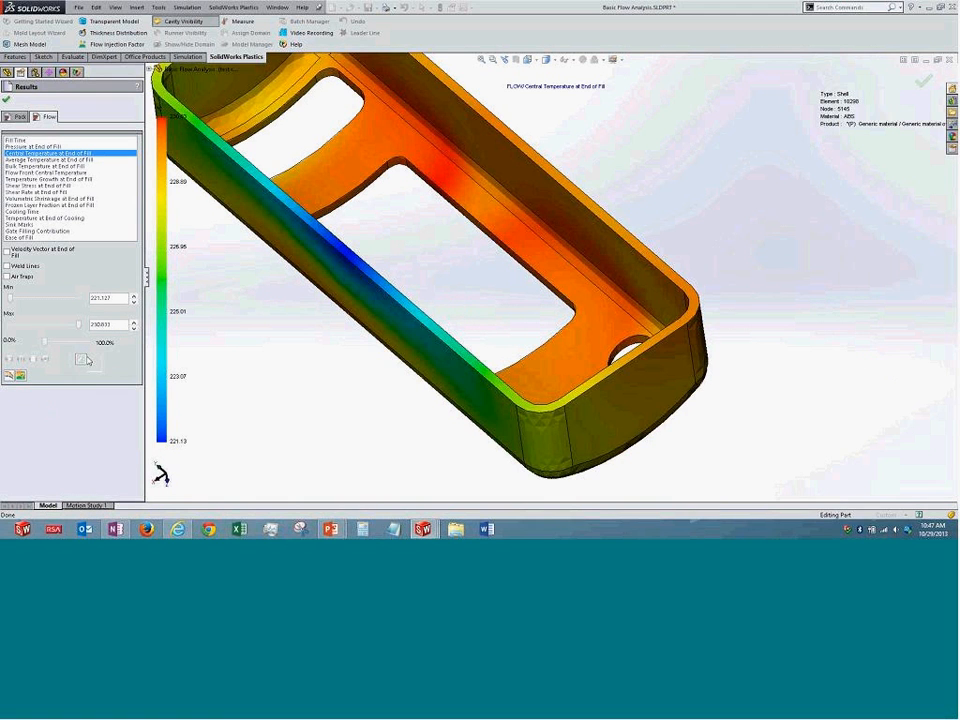
- Compare the pack pressure and central temperature plots with the flow's Central Temperature at End of Fill, and close the results
left_click(19, 117)
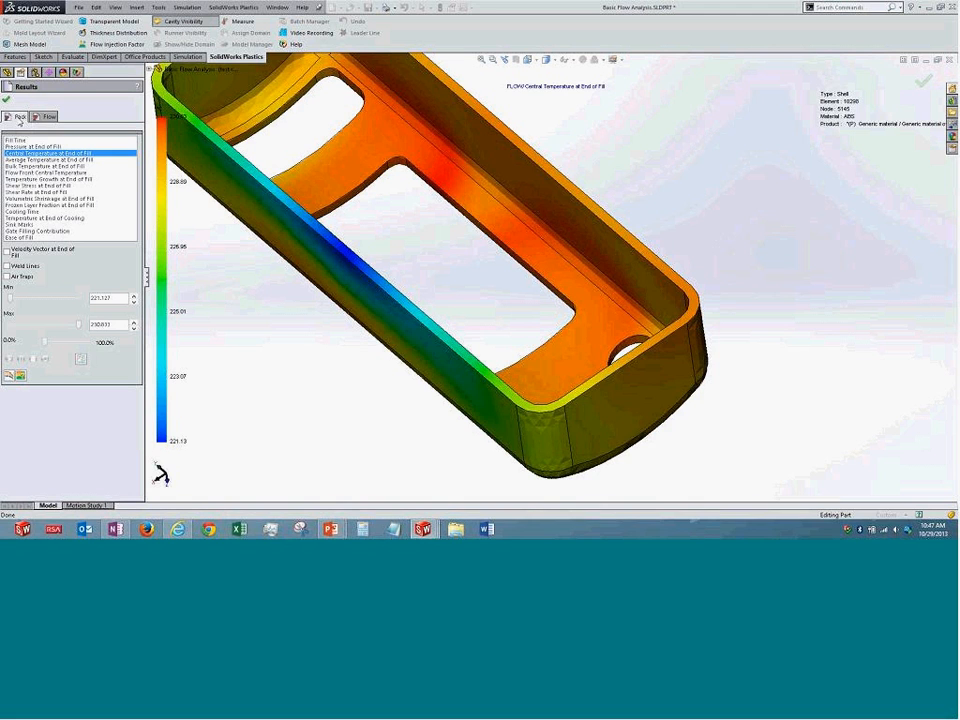
left_click(40, 147)
left_click(43, 141)
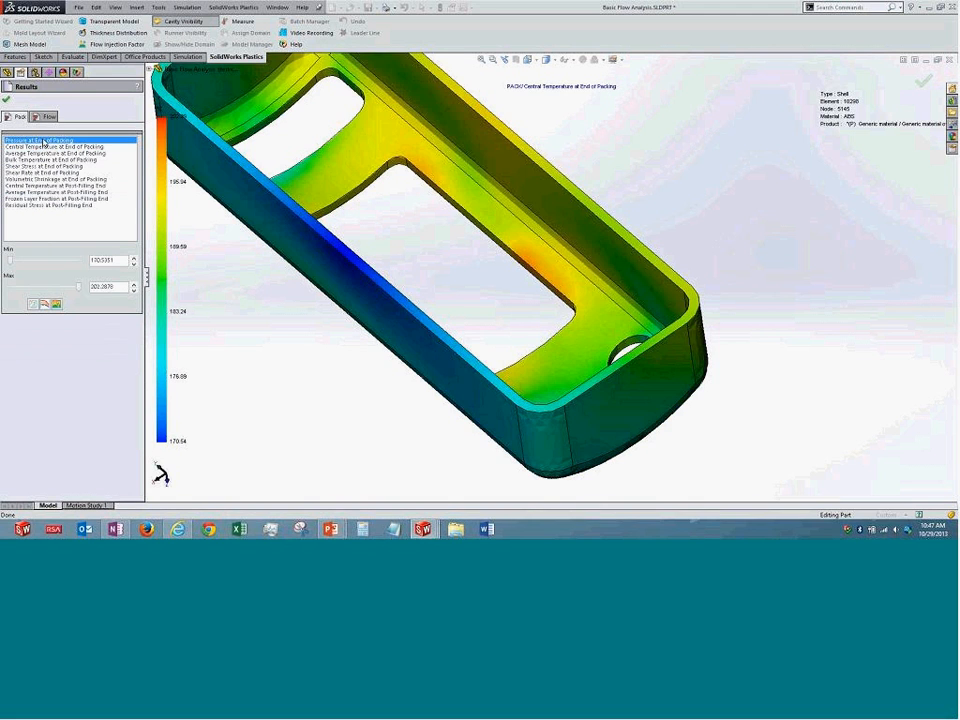
left_click(47, 117)
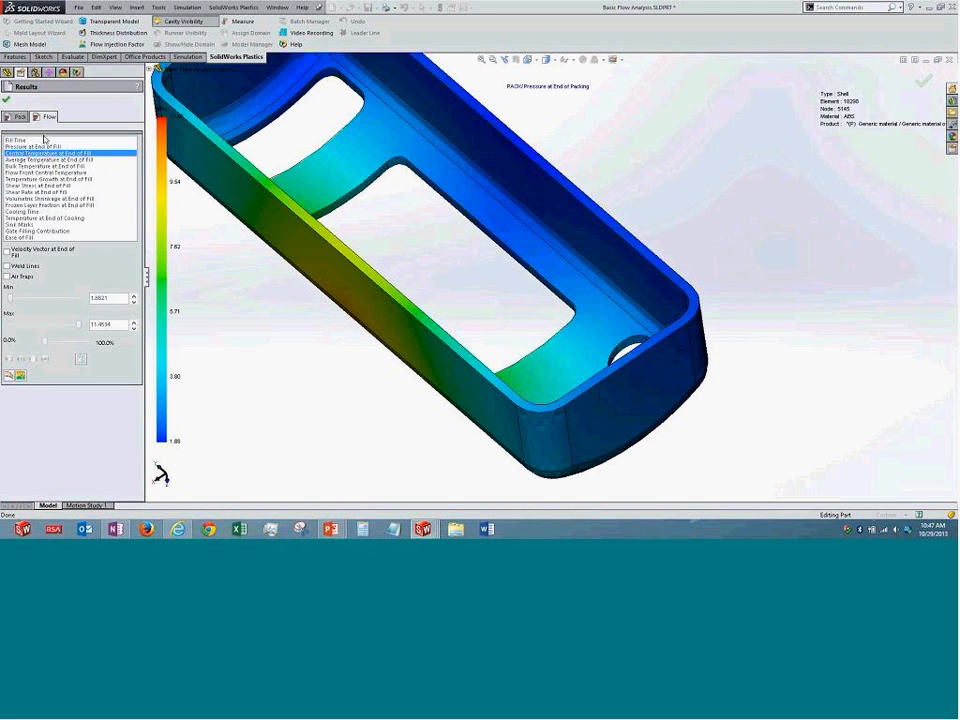
left_click(27, 145)
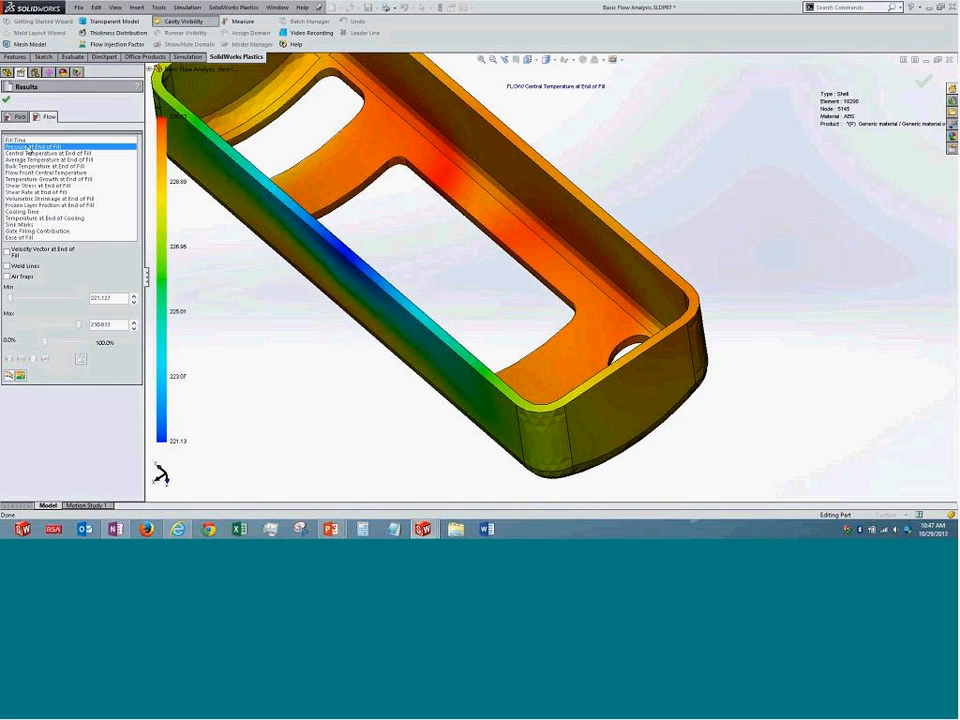
key("Down")
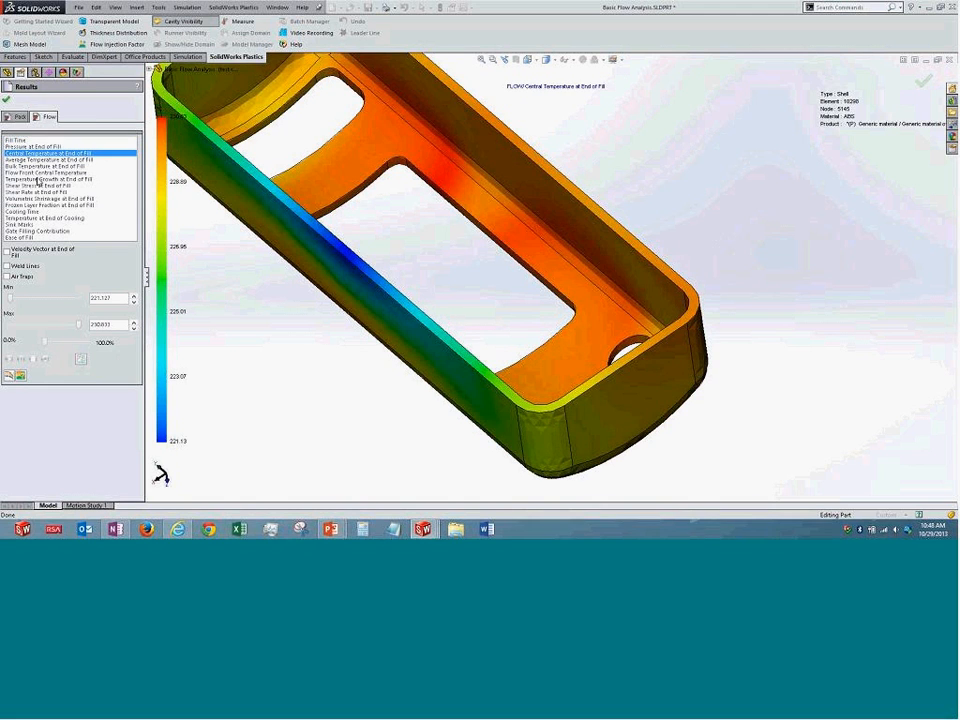
left_click(16, 118)
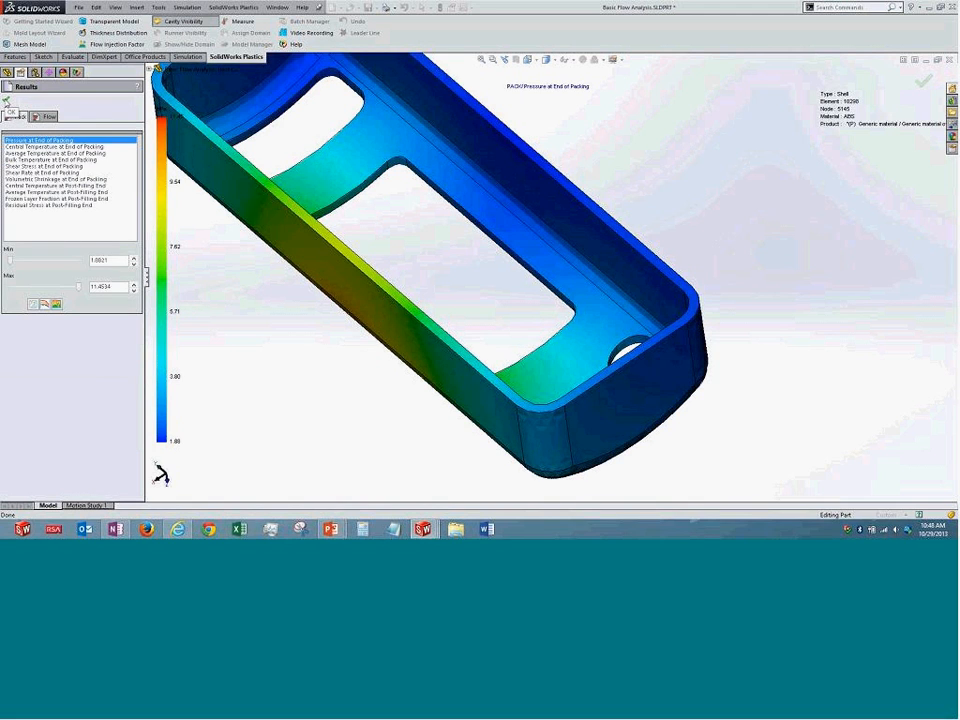
key("Escape")
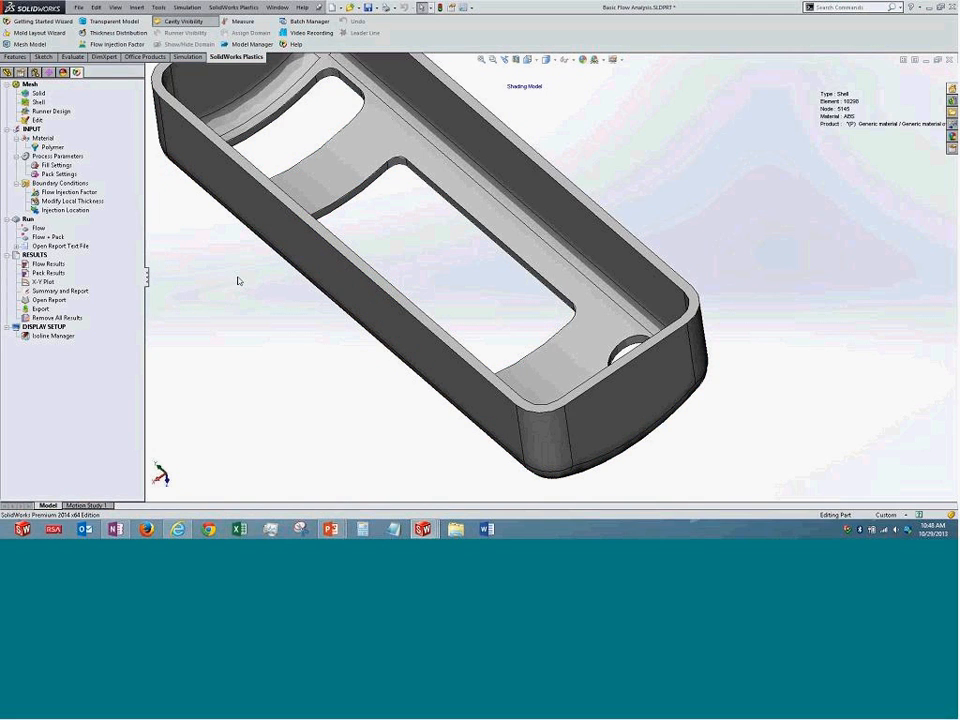
- Review the Export types and the Summary and Report output formats without exporting or generating anything
left_click(483, 61)
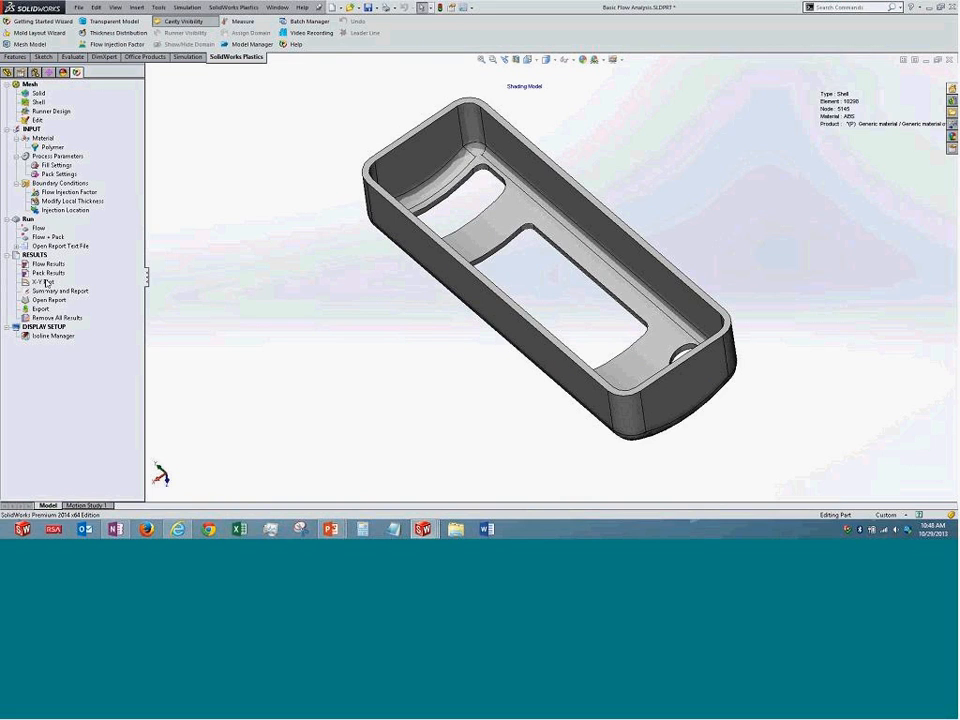
left_click(42, 273)
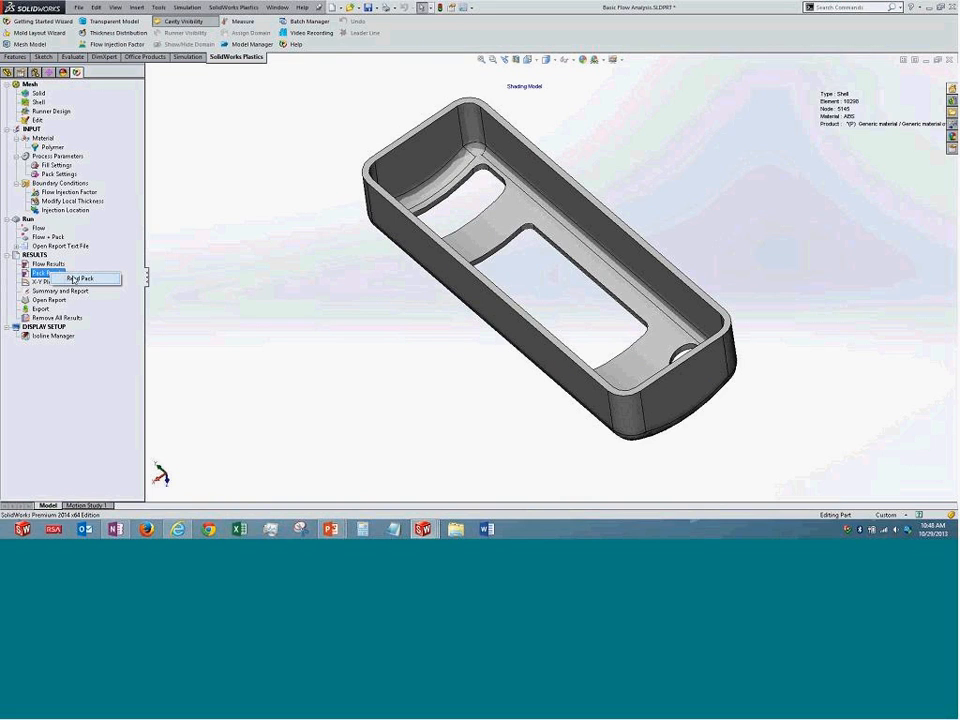
left_click(203, 287)
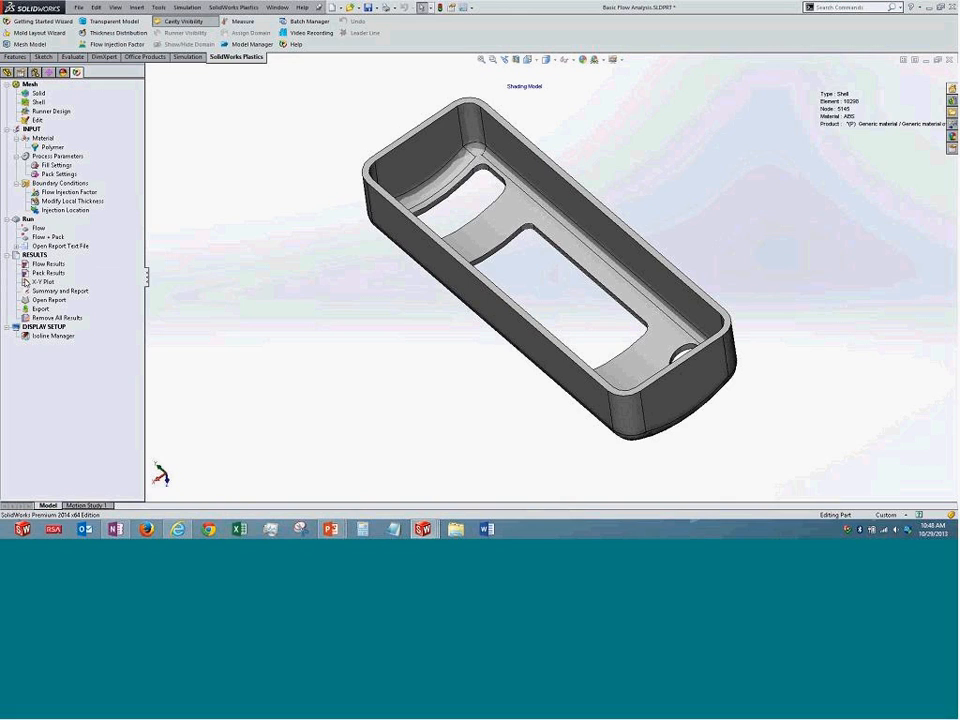
double_click(40, 309)
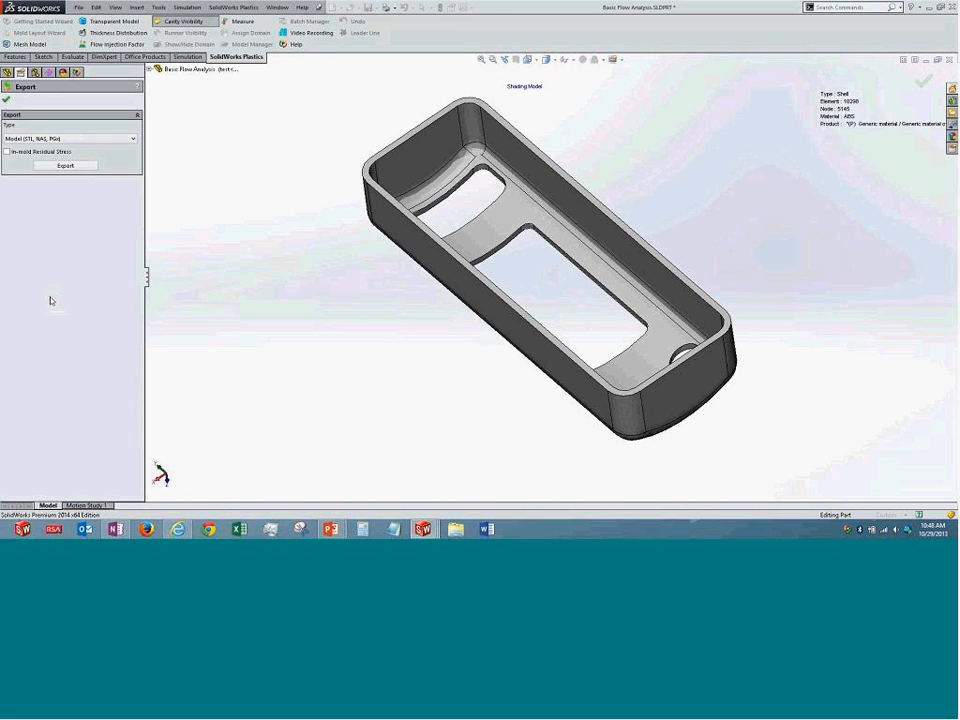
left_click(84, 138)
left_click(84, 146)
left_click(6, 99)
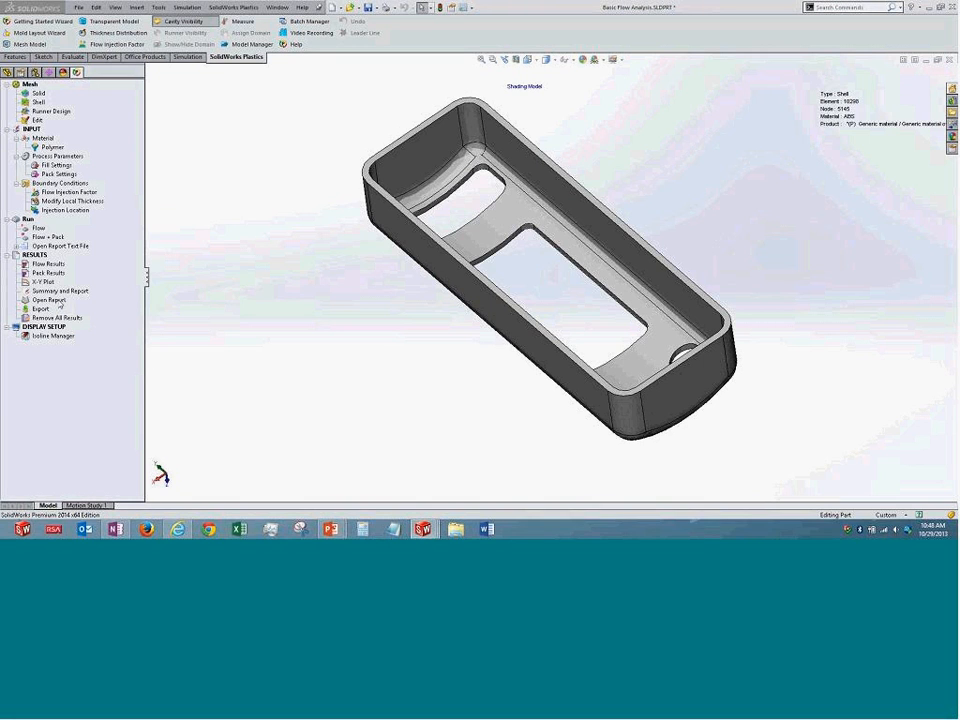
right_click(66, 291)
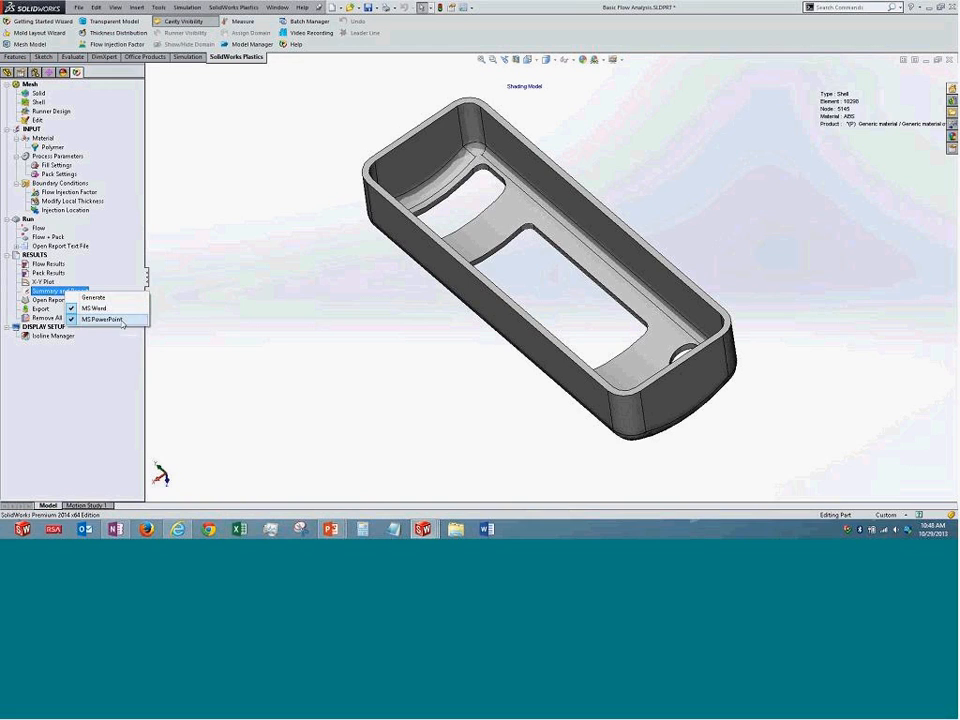
left_click(33, 284)
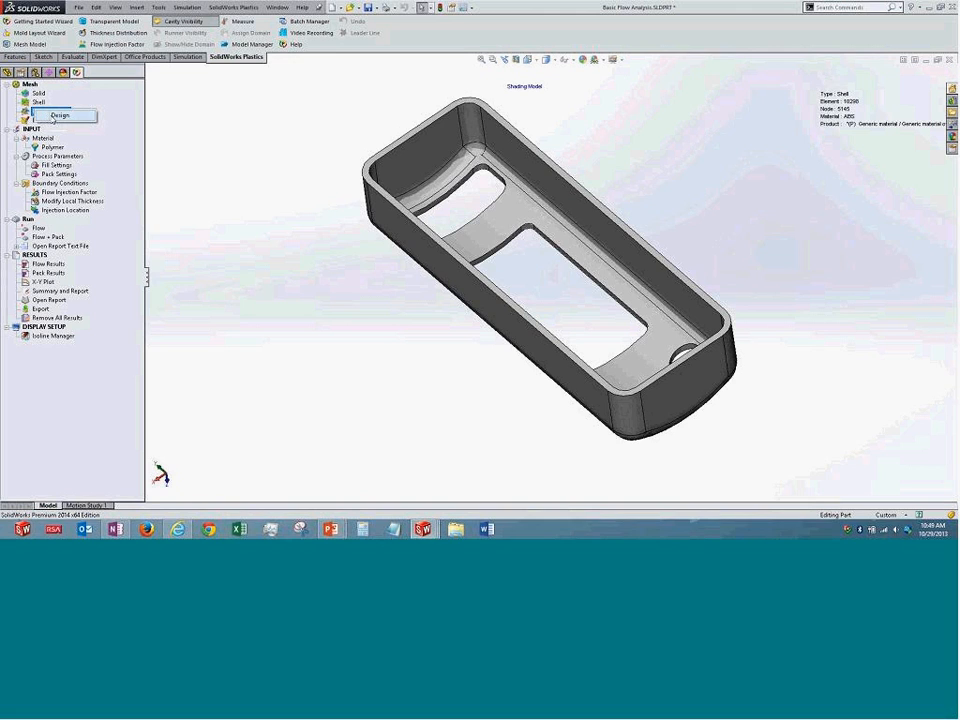
- Review the Runner Design parameters and available cross-section shapes, and leave without creating a runner
double_click(45, 111)
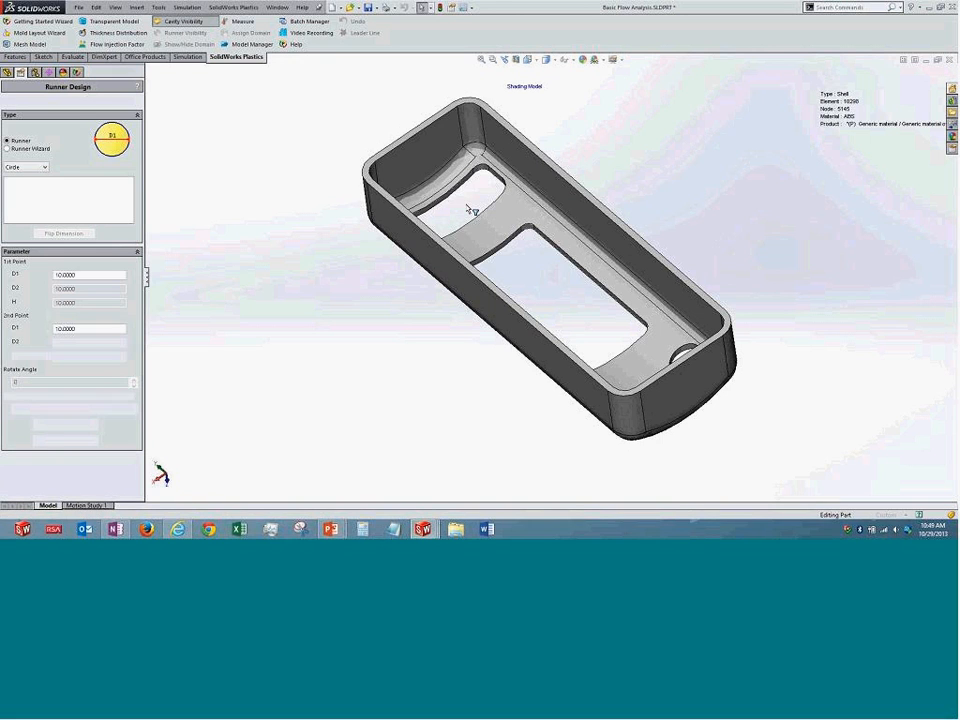
middle_click_drag(362, 424, 230, 240)
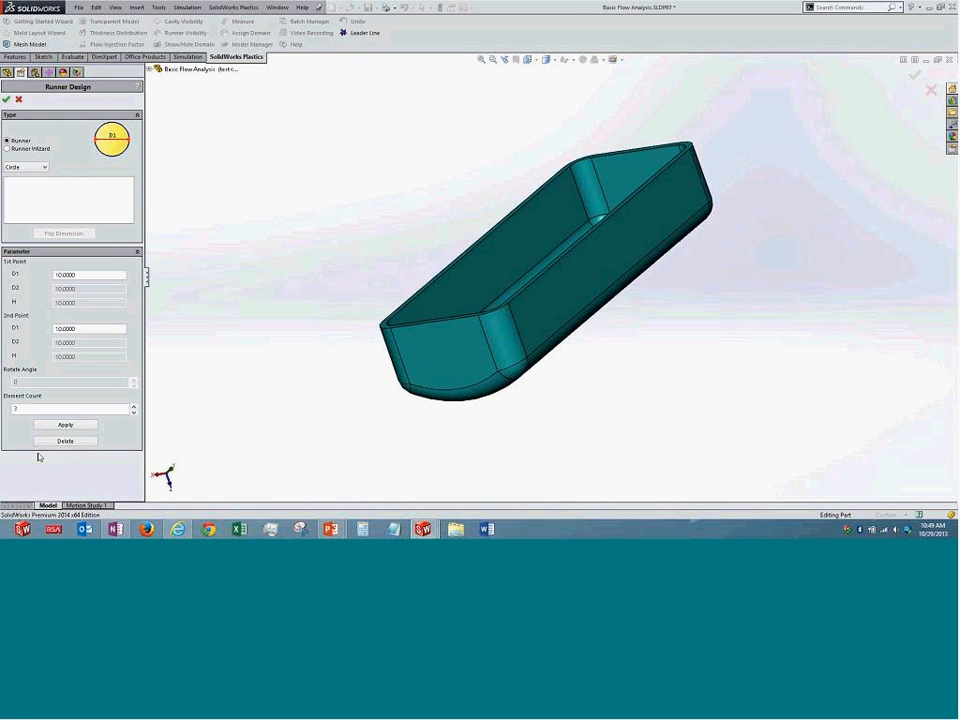
left_click(42, 167)
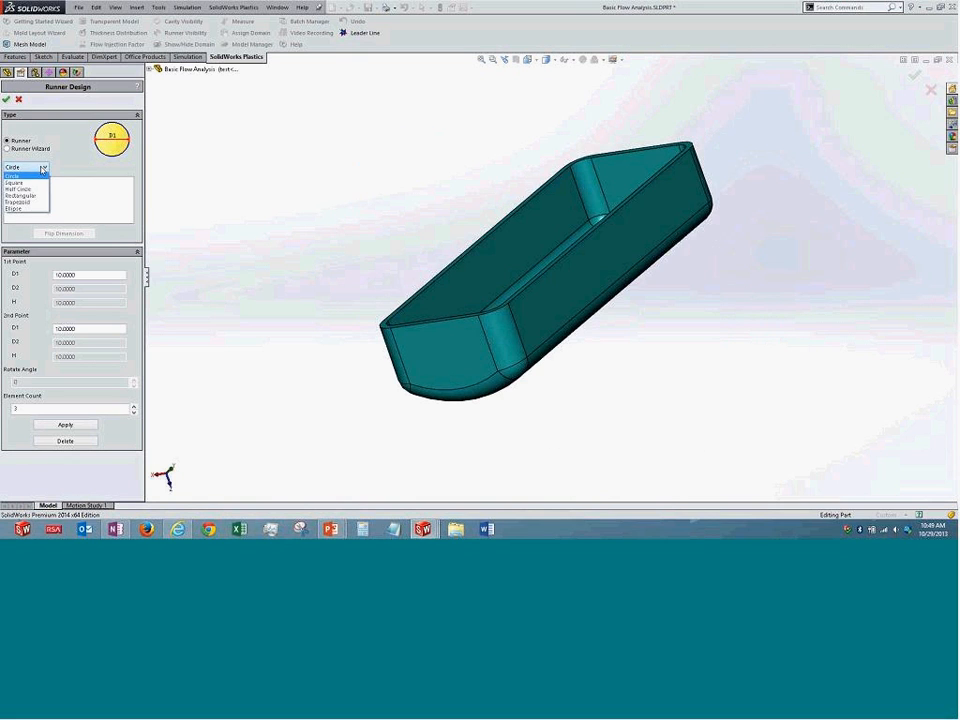
left_click(44, 176)
left_click(18, 99)
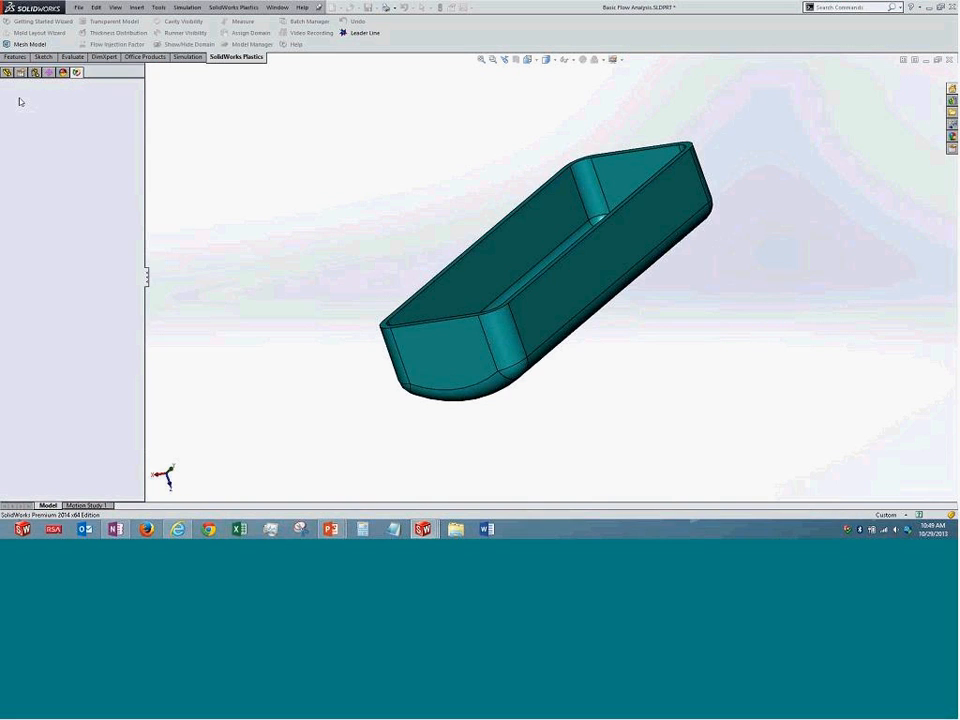
- Close the Basic Flow Analysis part, saving all modified documents
middle_click_drag(311, 180, 332, 130)
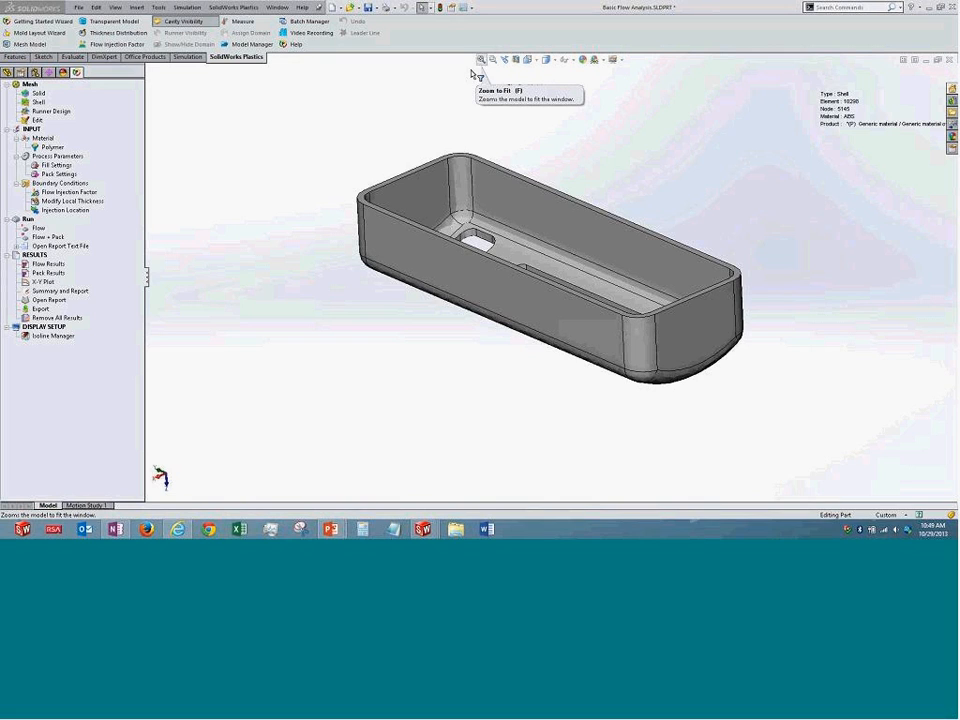
left_click(481, 61)
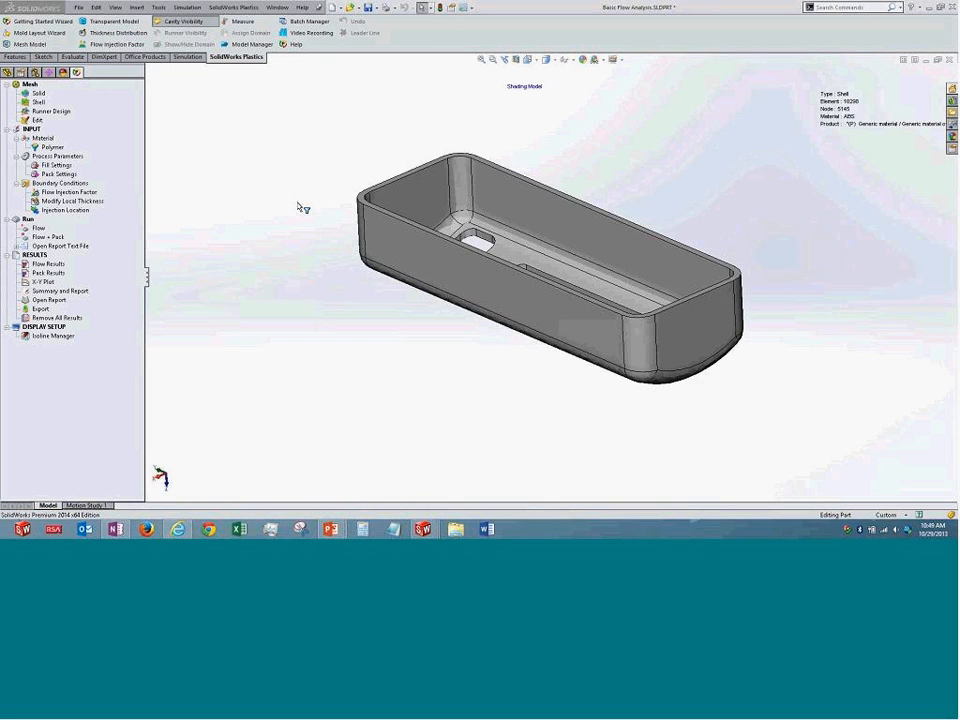
left_click(947, 63)
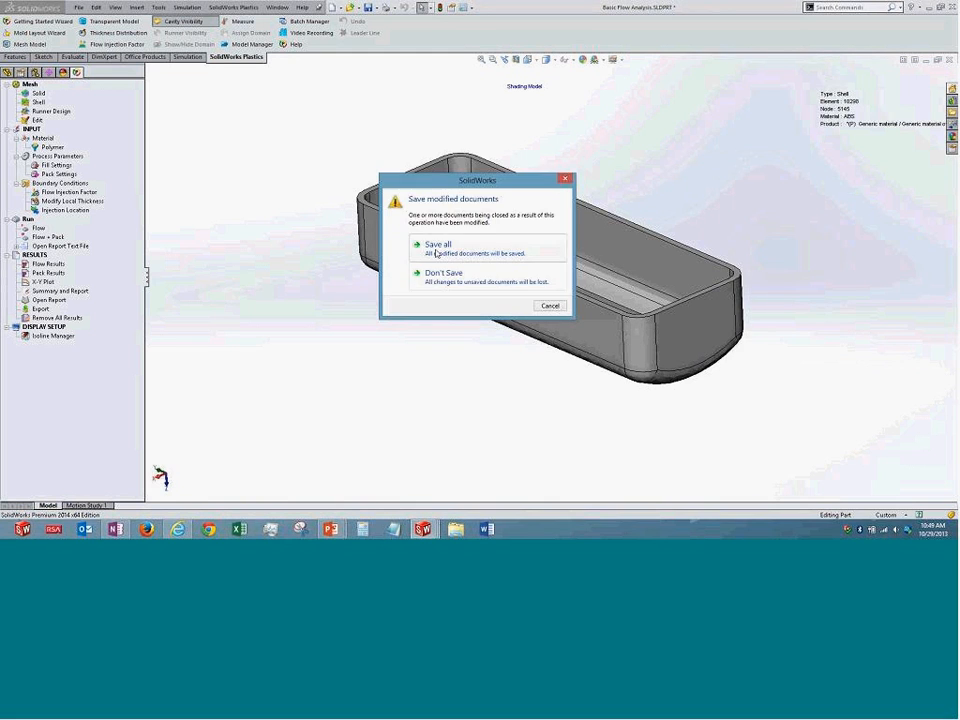
left_click(439, 252)
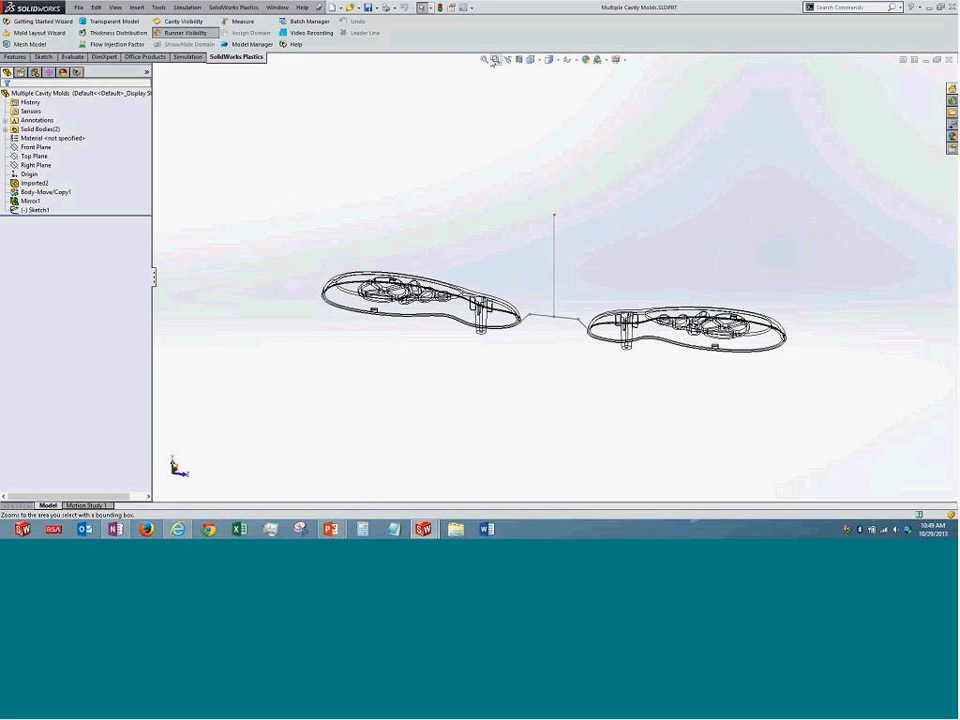
- Display the Multiple Cavity Molds part as shaded with edges instead of wireframe
mouse_move(528, 195)
middle_mouse_down()
mouse_move(459, 186)
mouse_move(499, 206)
mouse_move(474, 161)
mouse_move(505, 202)
mouse_move(510, 196)
middle_mouse_up()
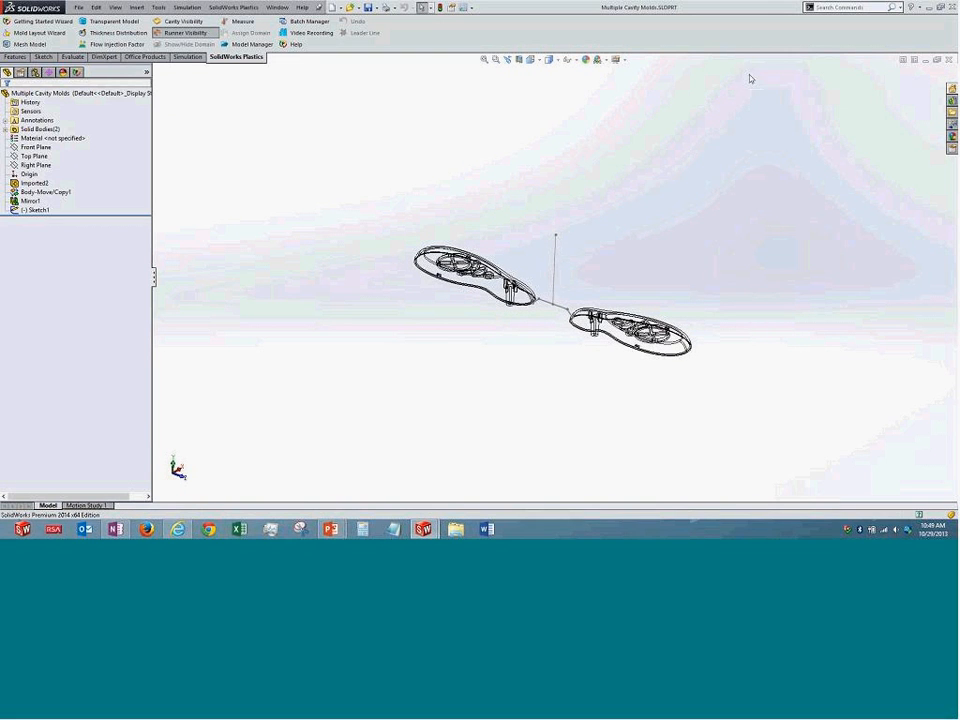
middle_click_drag(610, 238, 489, 199, "ctrl")
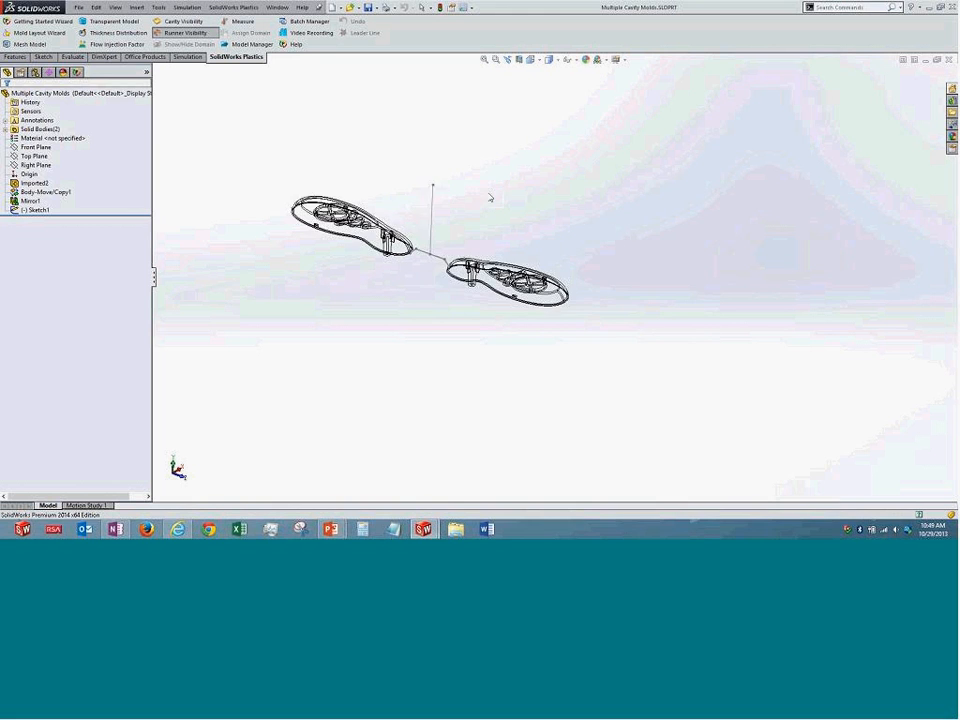
scroll(489, 199, "up", 2)
left_click(553, 61)
left_click(551, 74)
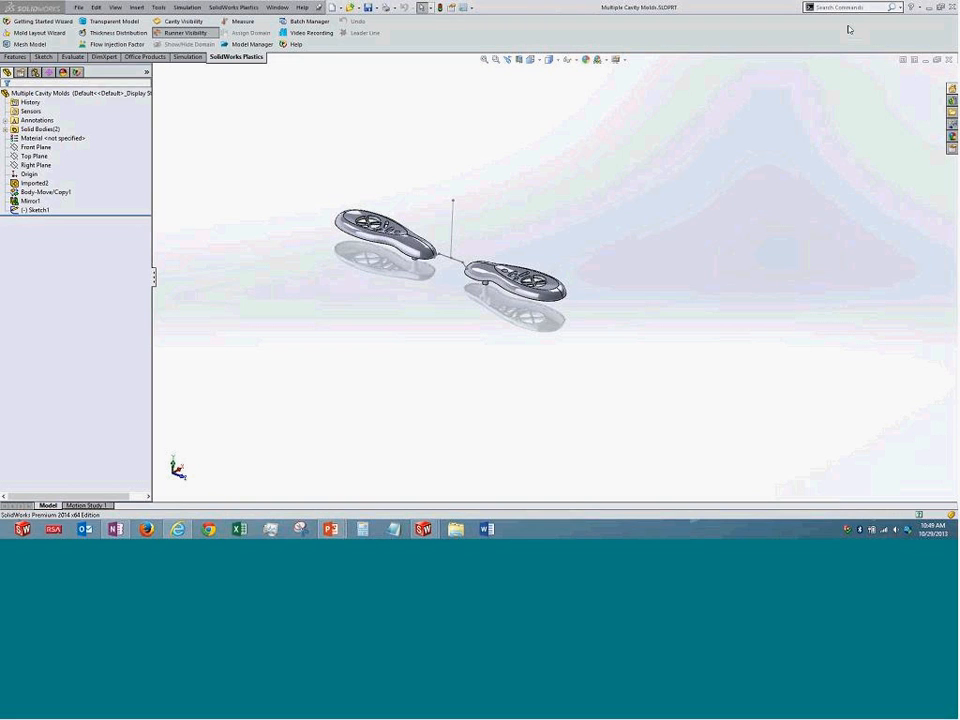
scroll(445, 230, "down", 3)
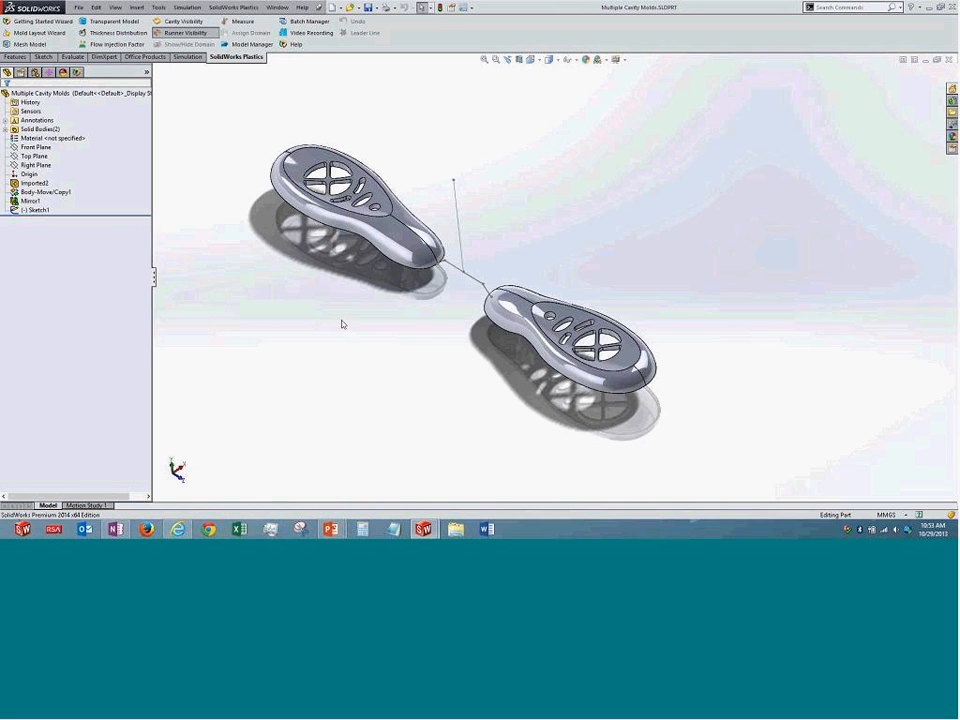
- Inspect the dimensions and relations of the runner layout in Sketch1 from several views, and exit the sketch discarding changes
scroll(570, 272, "up", 3)
middle_click_drag(579, 276, 439, 261)
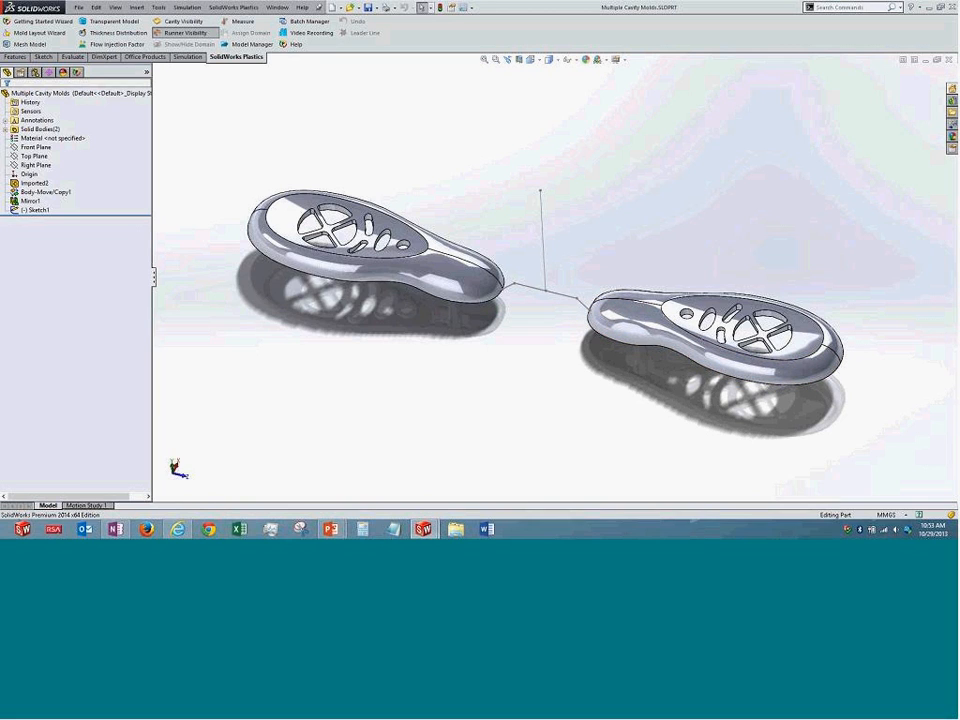
right_click(37, 210)
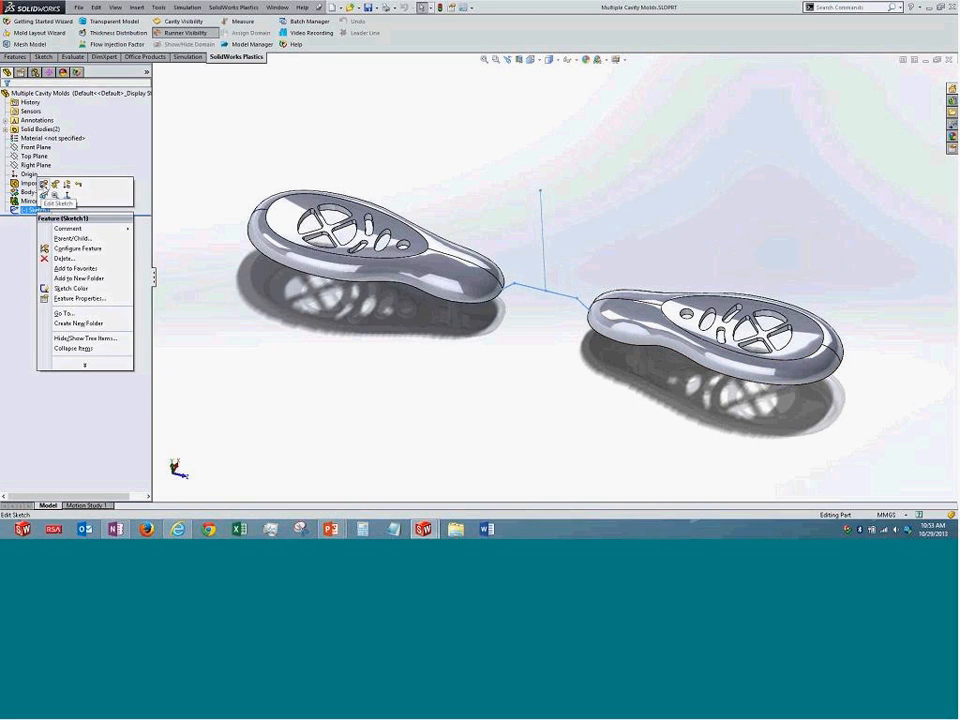
left_click(44, 195)
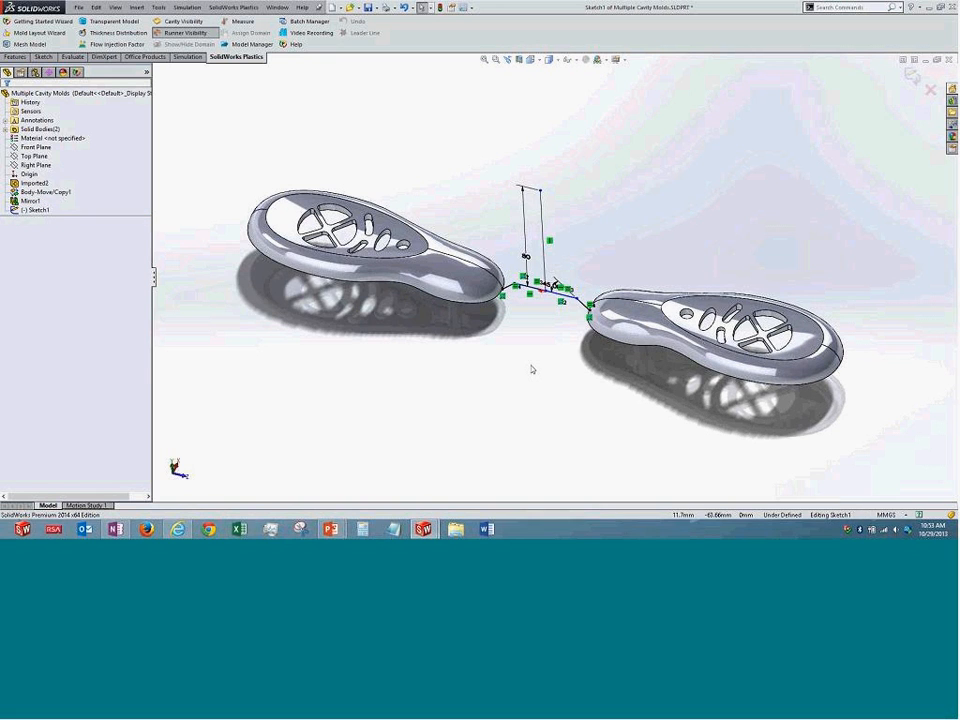
middle_click_drag(540, 334, 535, 330)
scroll(531, 326, "down", 4)
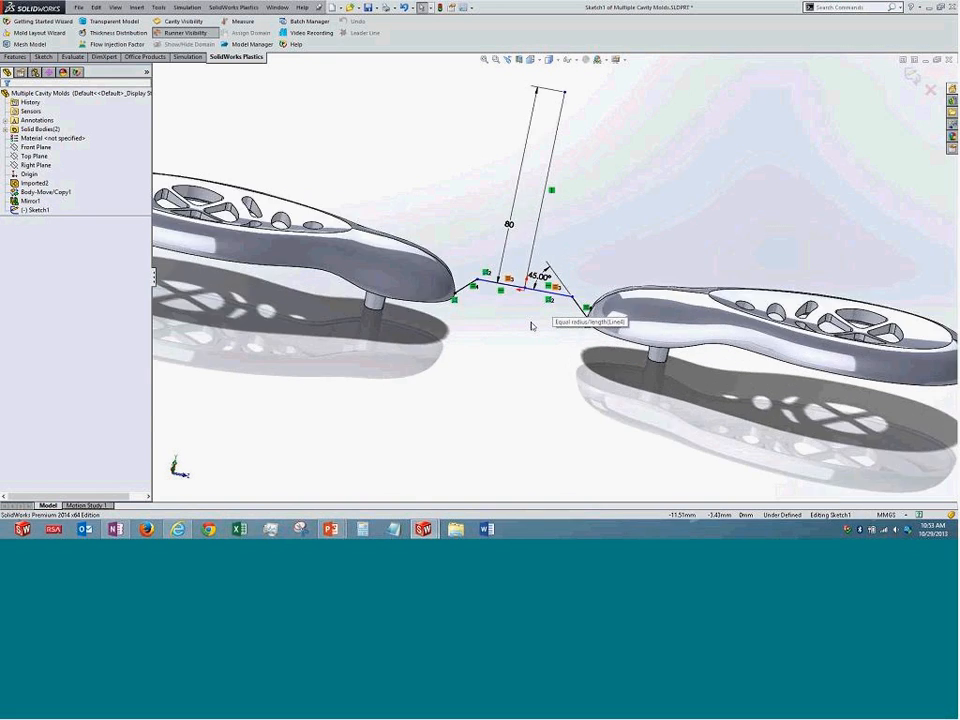
key("ctrl+2")
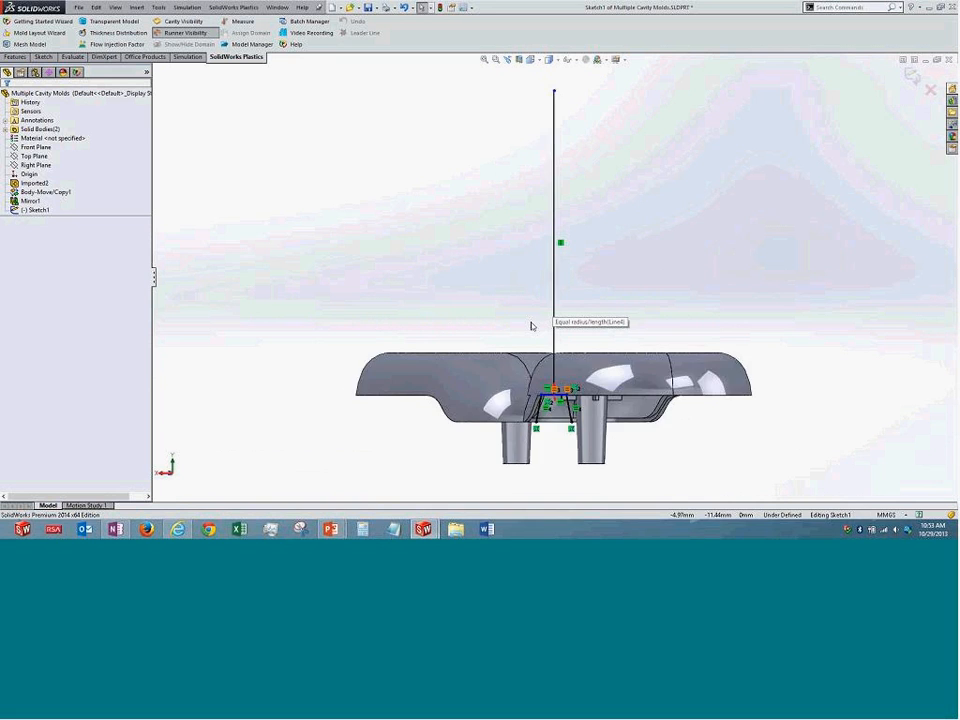
key("ctrl+3")
scroll(531, 325, "down", 5)
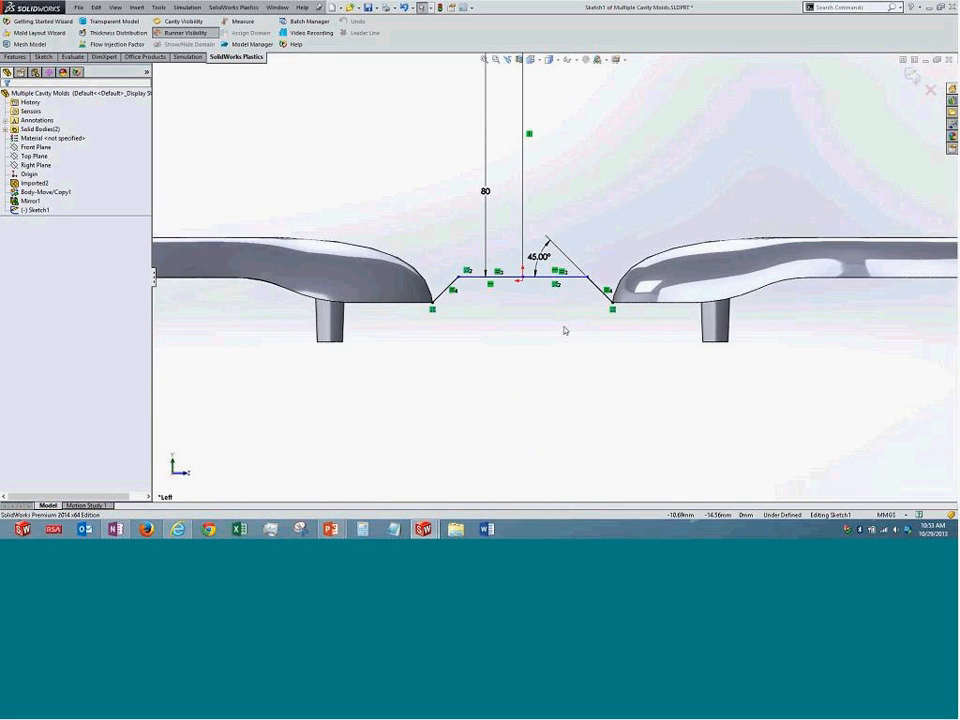
scroll(517, 280, "up", 6)
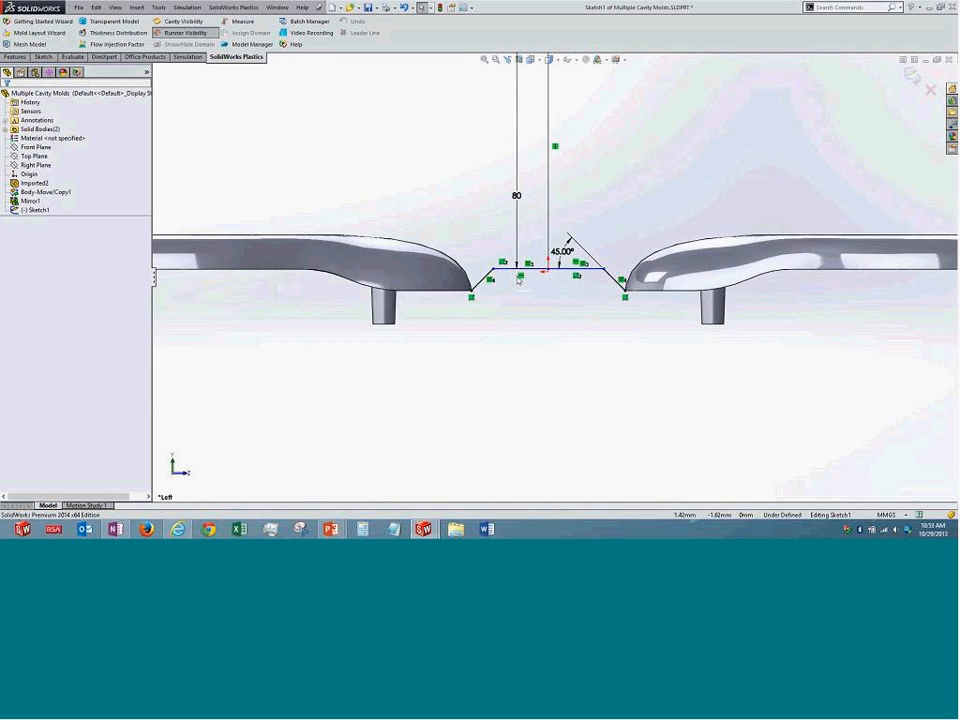
left_click(930, 90)
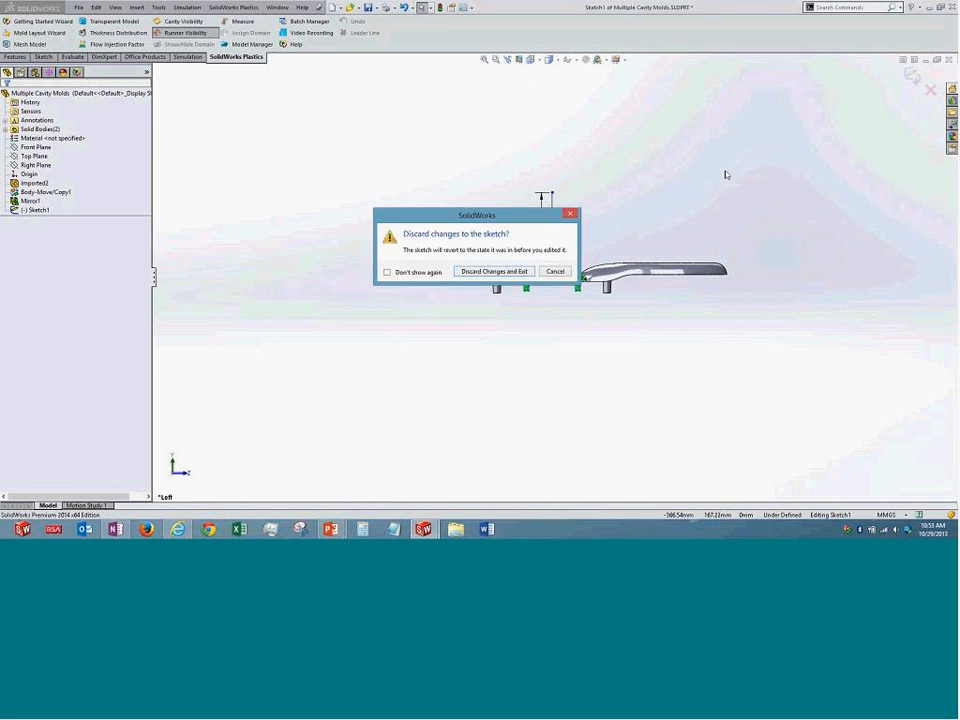
left_click(494, 272)
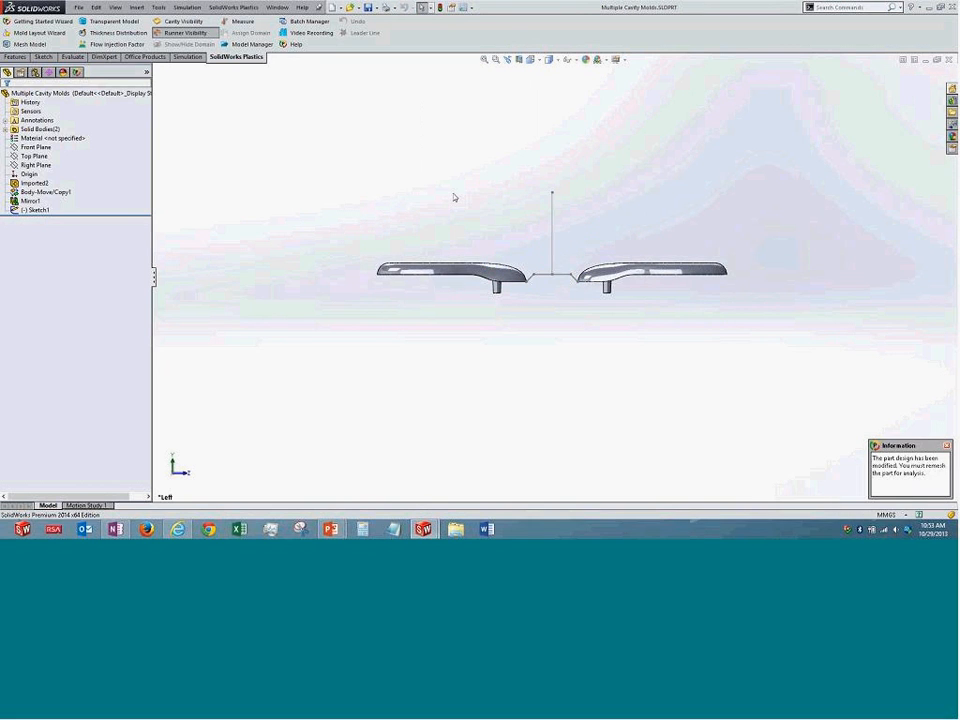
- Add a configuration named test-1 to the part and reload the SolidWorks Plastics project for it
middle_click_drag(546, 165, 555, 190)
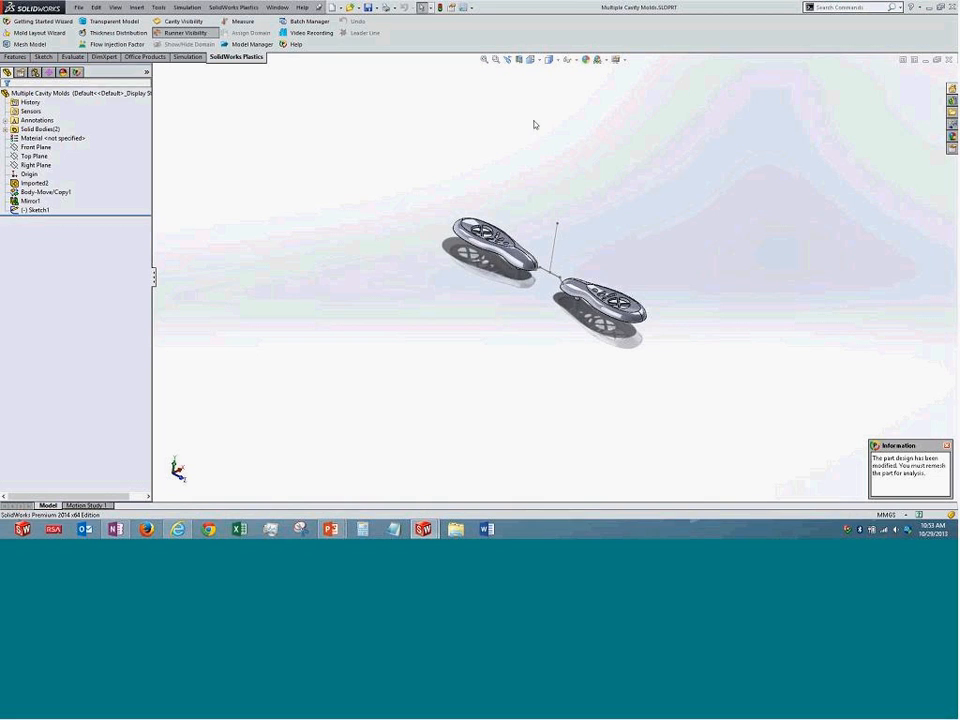
scroll(551, 231, "down", 3)
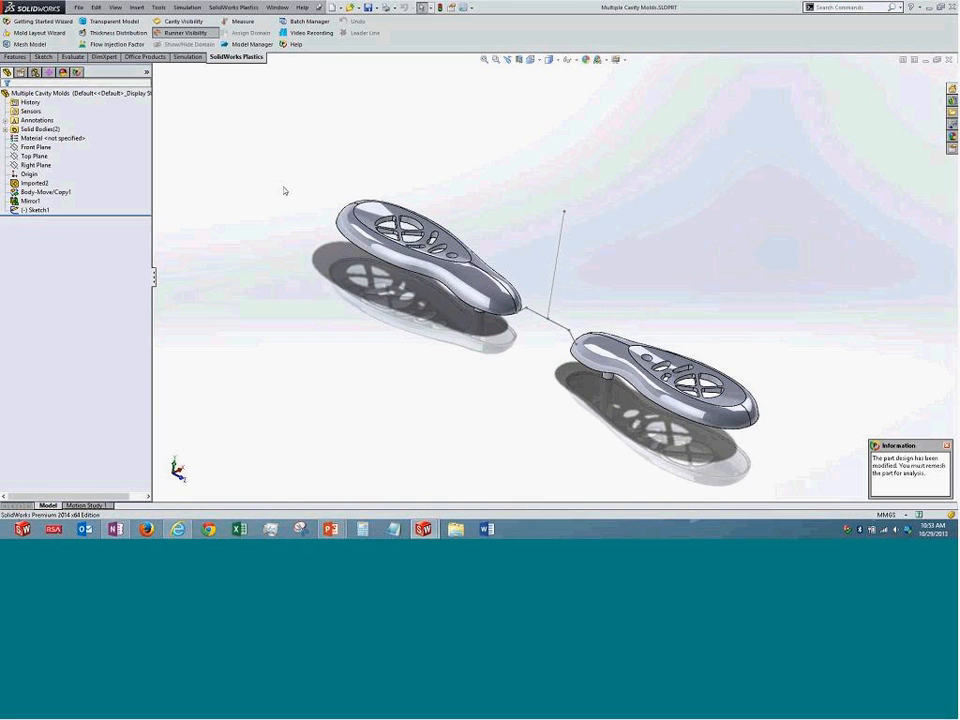
left_click(77, 72)
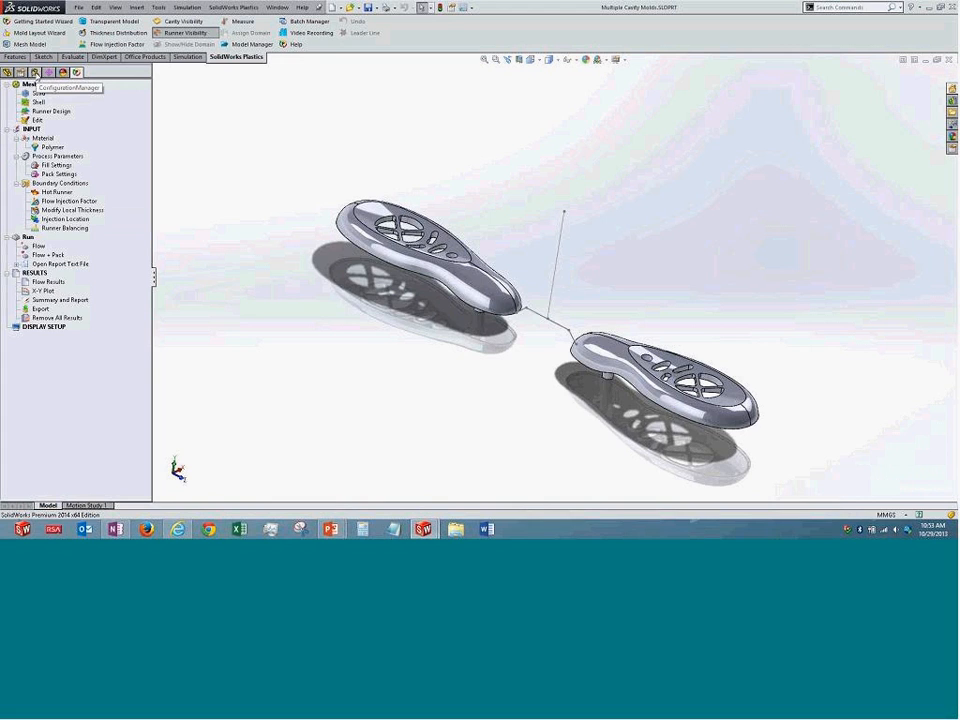
left_click(34, 73)
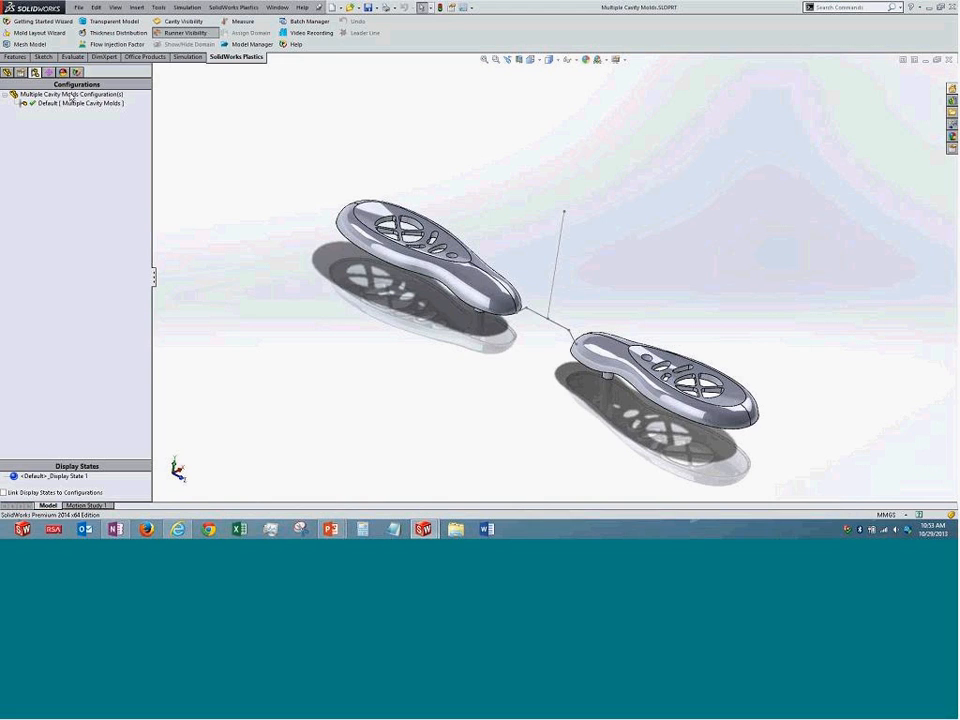
right_click(68, 95)
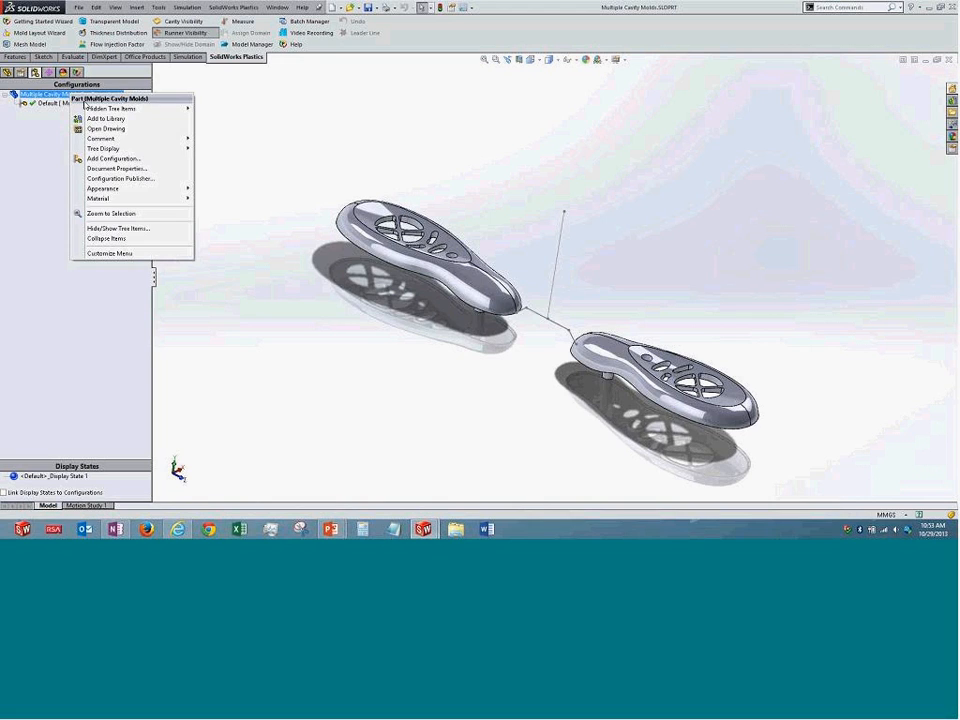
left_click(113, 158)
type("test")
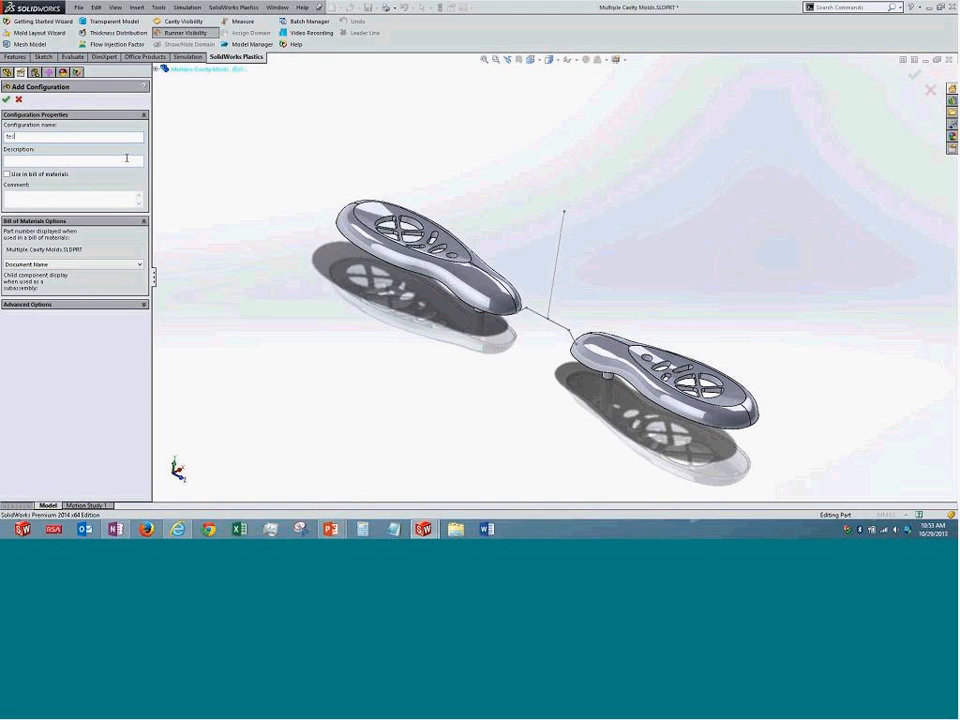
type("-1")
left_click(6, 99)
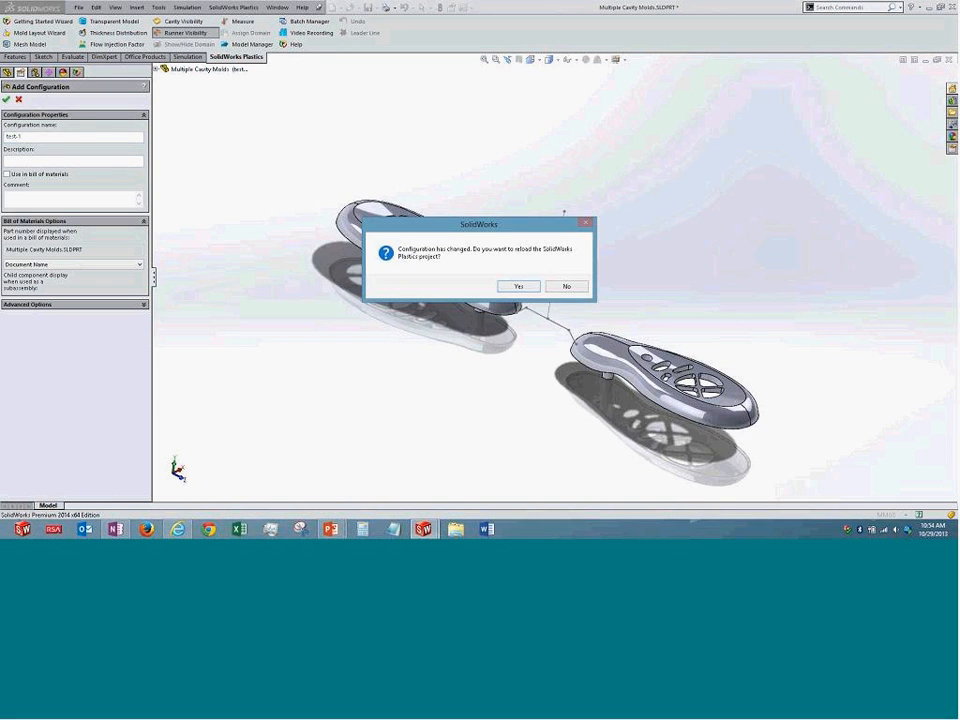
left_click(518, 286)
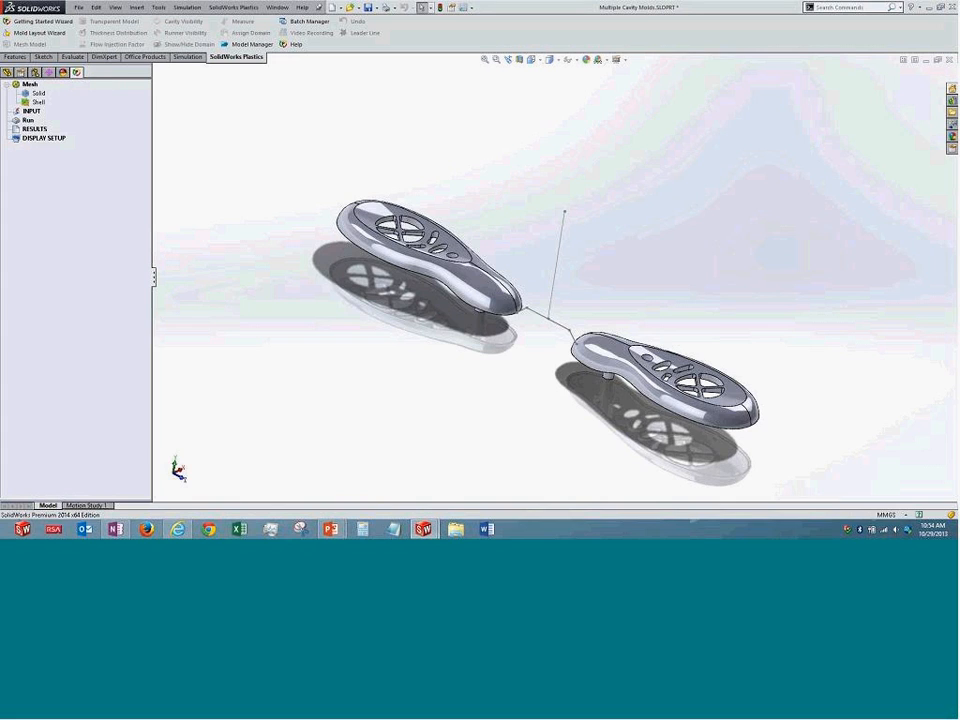
- Try to create a solid mesh of the two-cavity part in the test-1 configuration
right_click(38, 94)
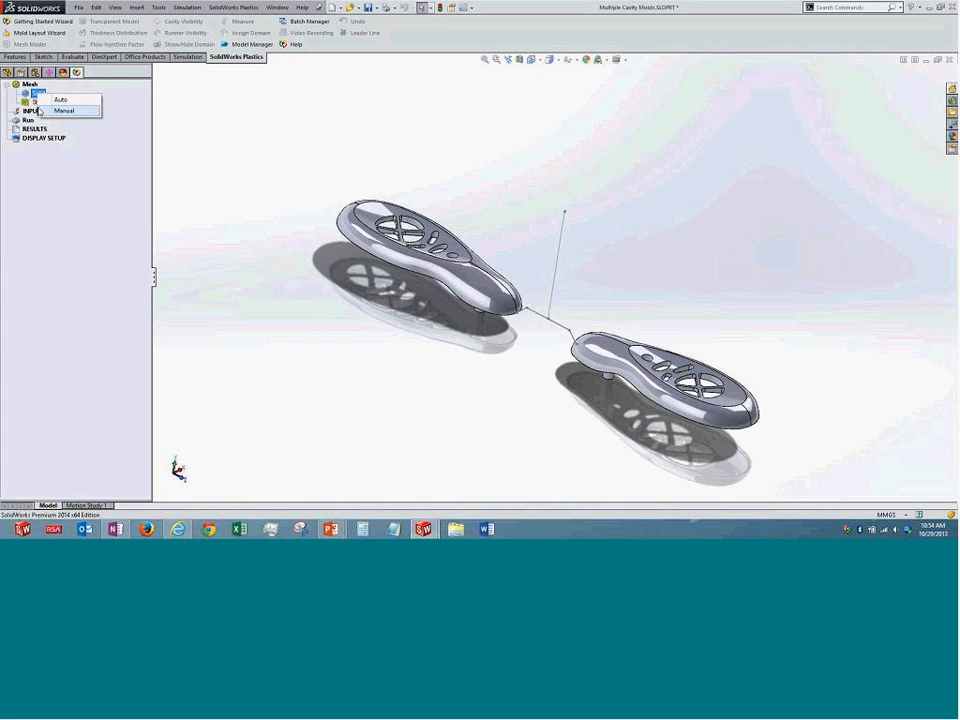
left_click(62, 110)
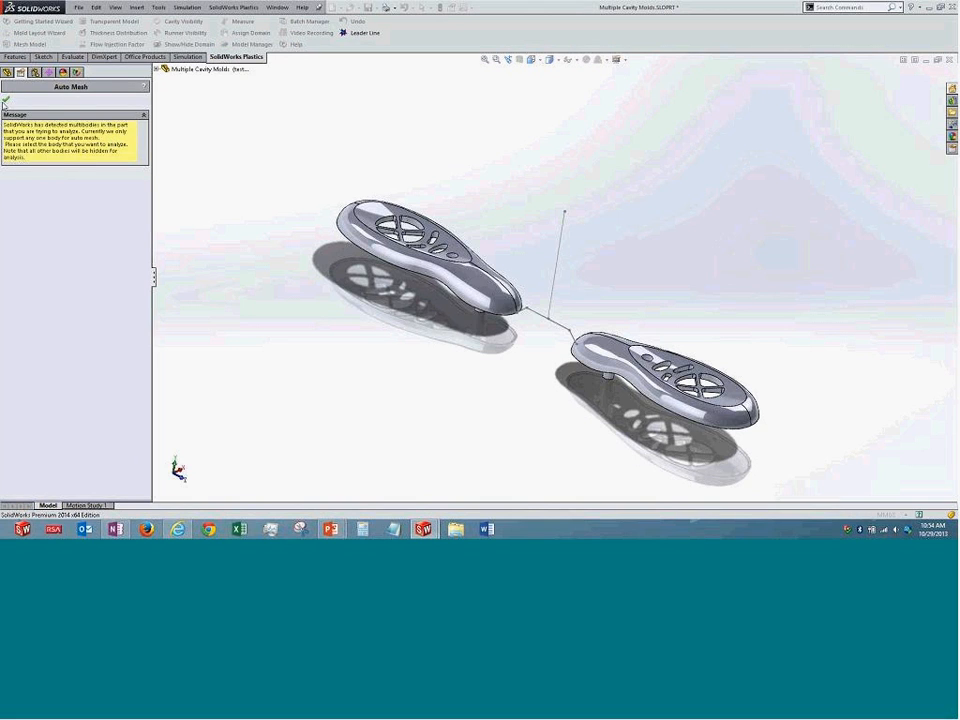
left_click(6, 99)
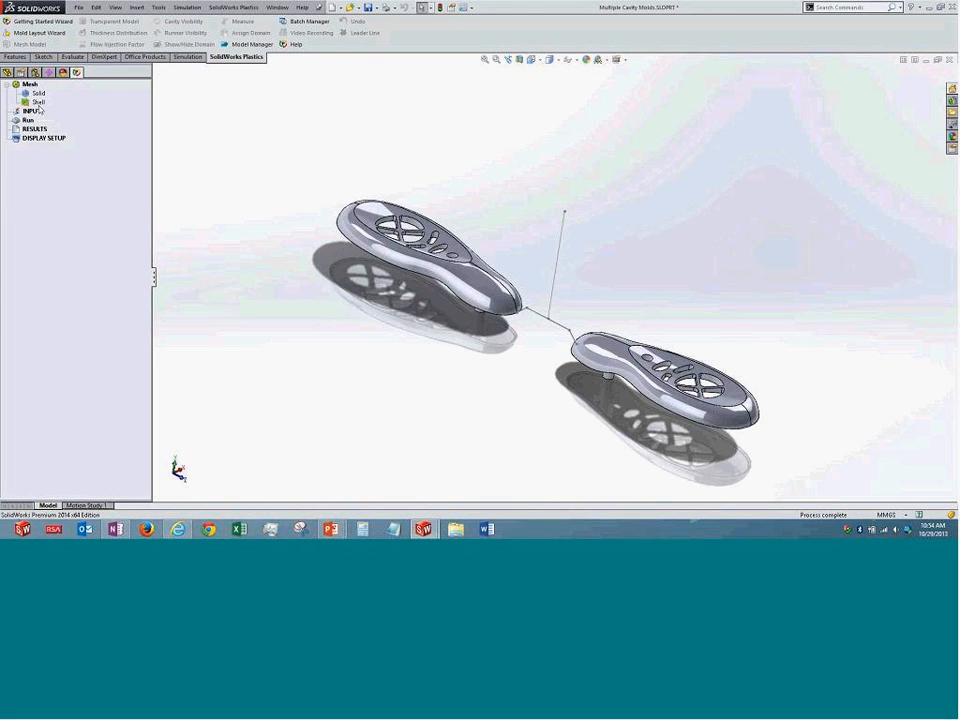
right_click(38, 102)
right_click(38, 93)
left_click(60, 103)
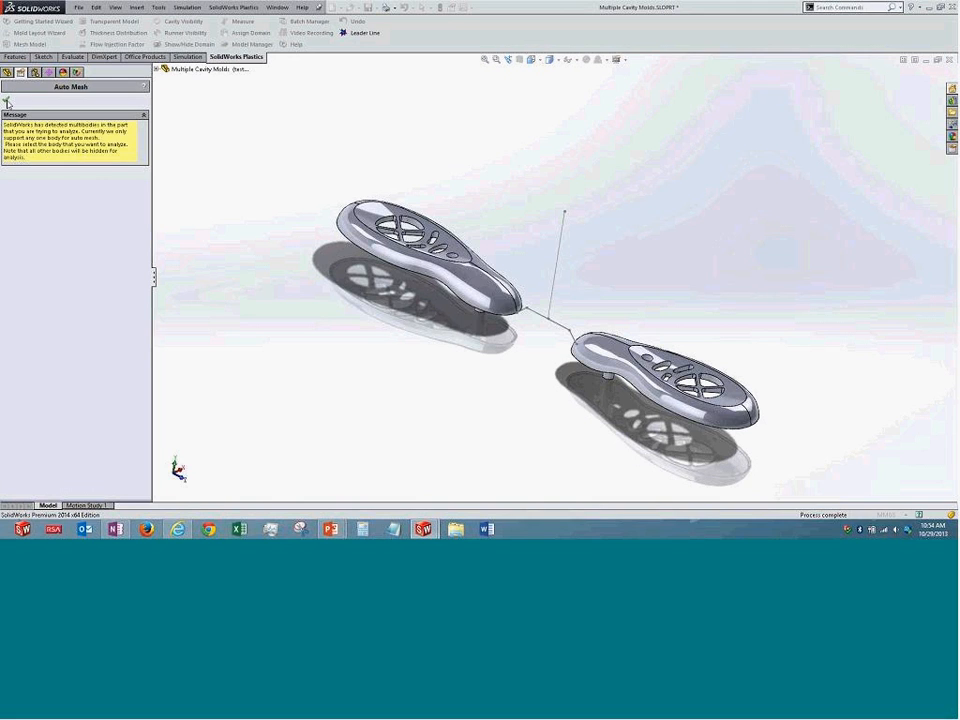
left_click(7, 102)
- Activate the Default configuration and reload its SolidWorks Plastics project
left_click(35, 72)
right_click(47, 103)
left_click(80, 106)
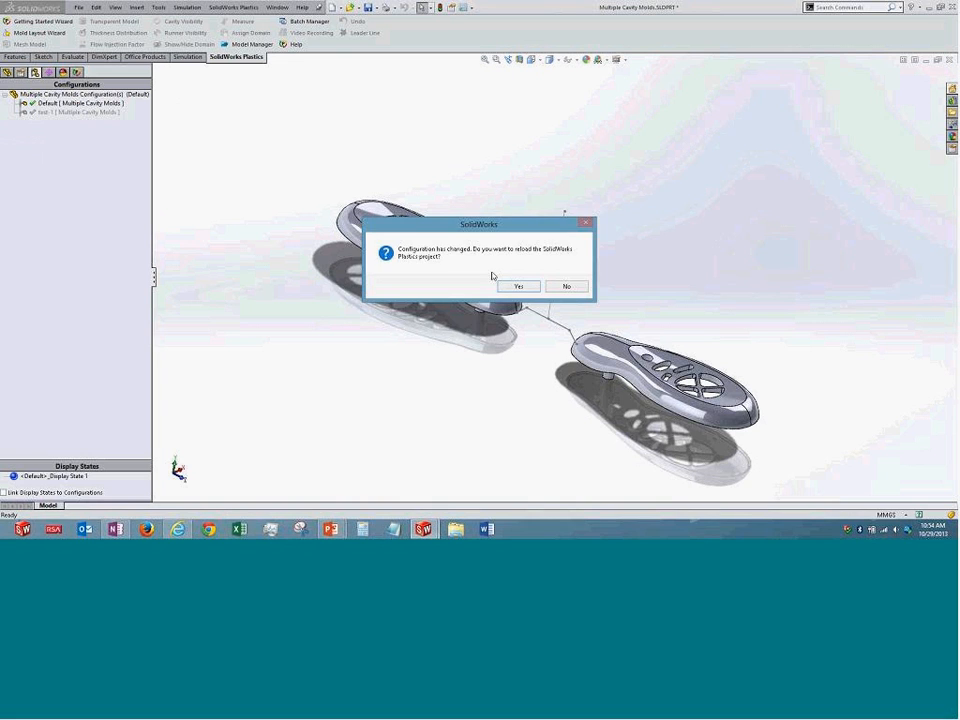
left_click(518, 286)
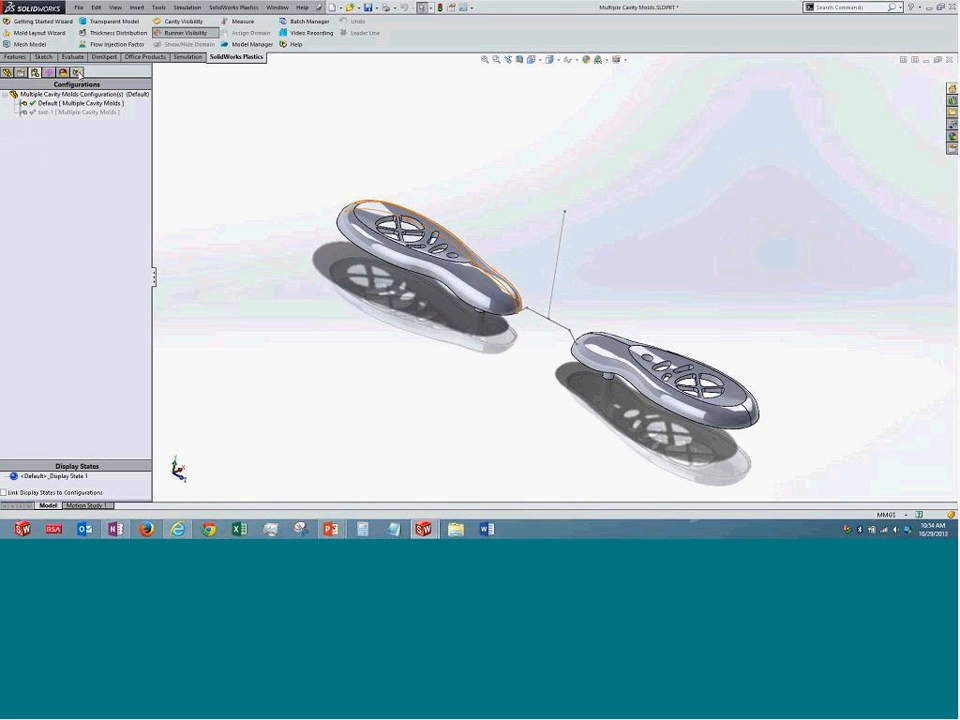
- Open Runner Design for the Default configuration and delete all existing circular runner segments
left_click(77, 72)
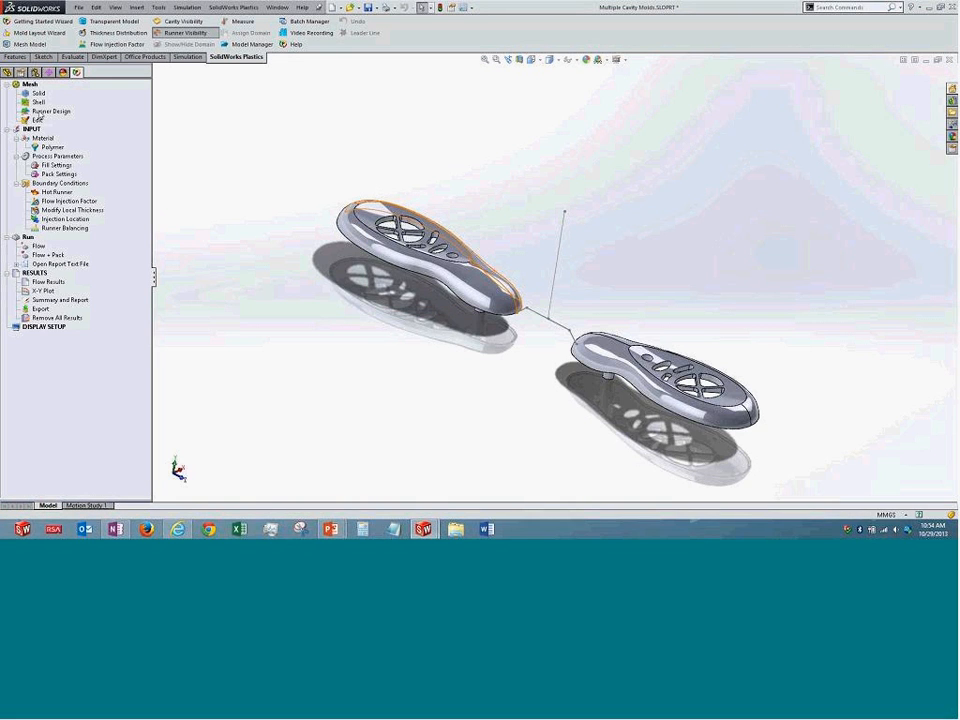
right_click(45, 111)
left_click(60, 113)
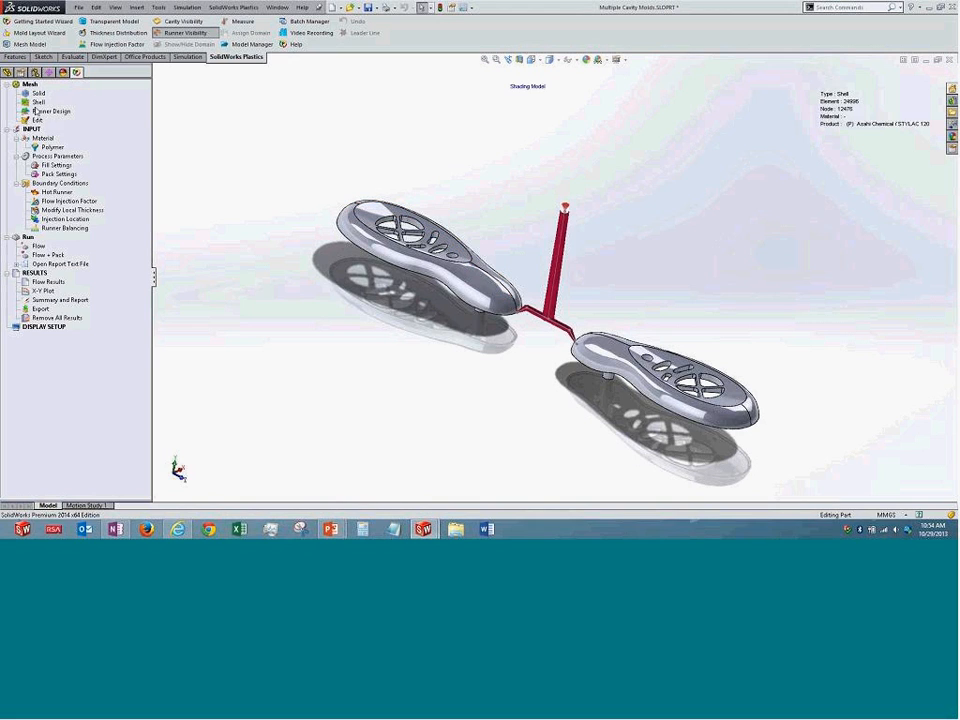
double_click(57, 112)
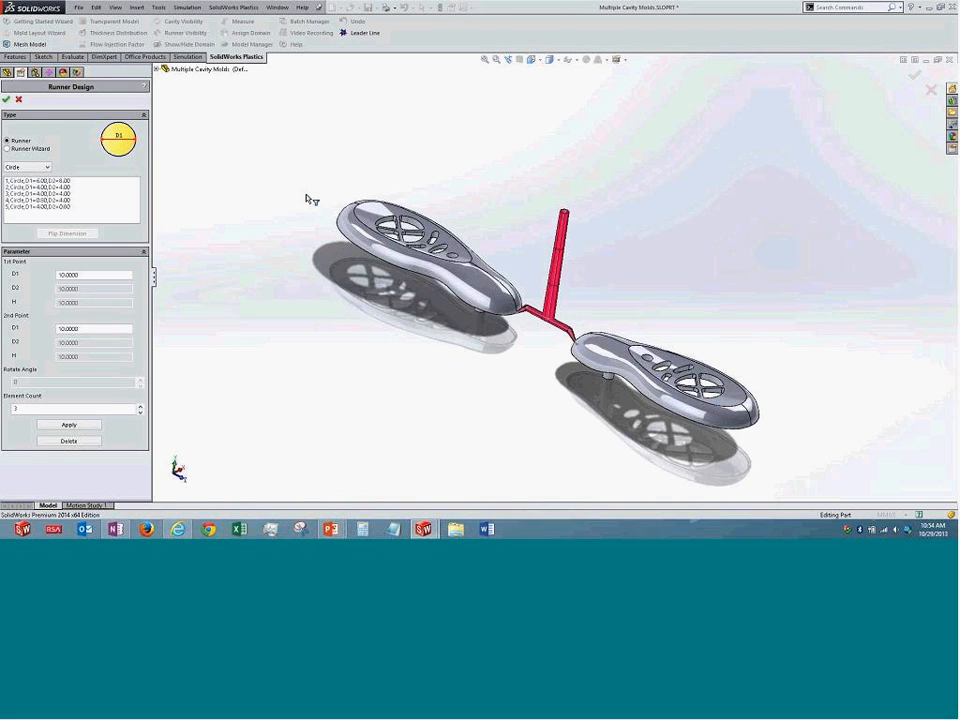
key("ctrl+1")
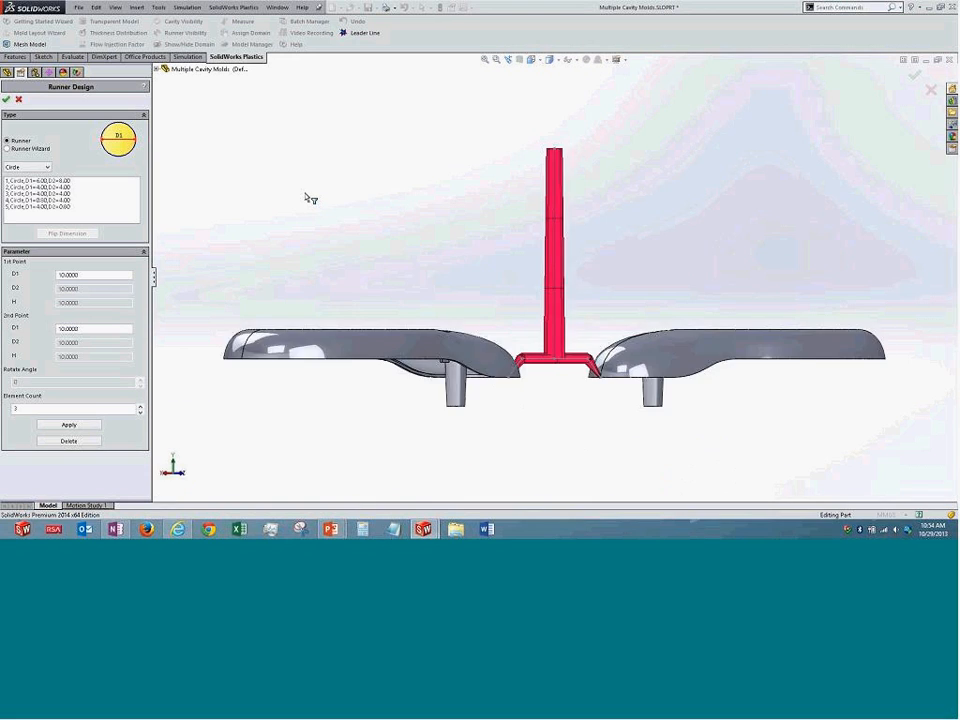
left_click(88, 181)
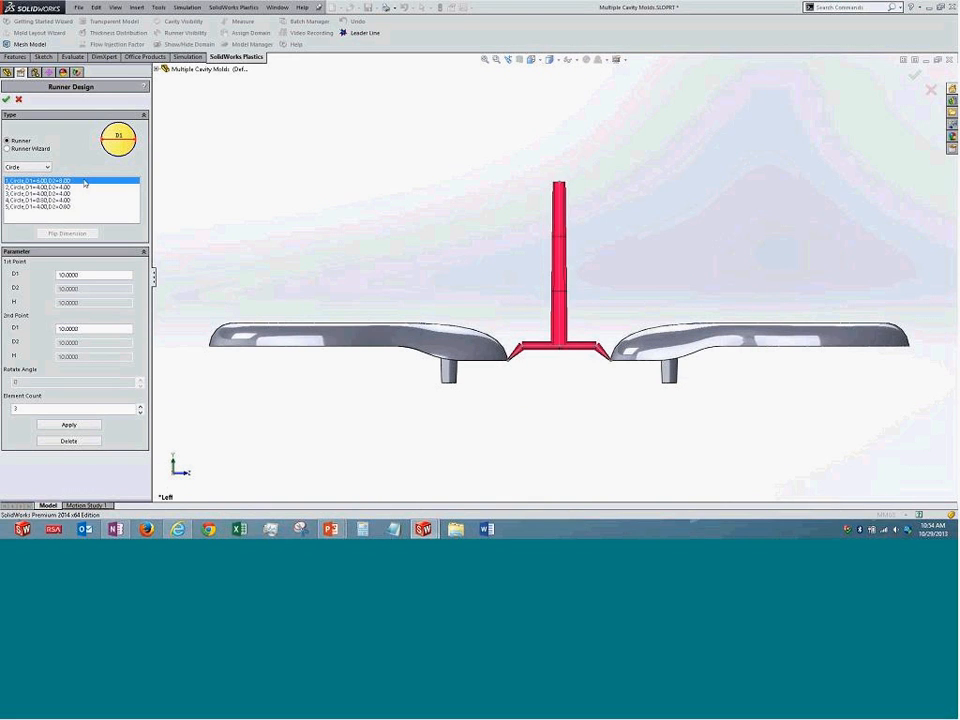
left_click(69, 207, "shift")
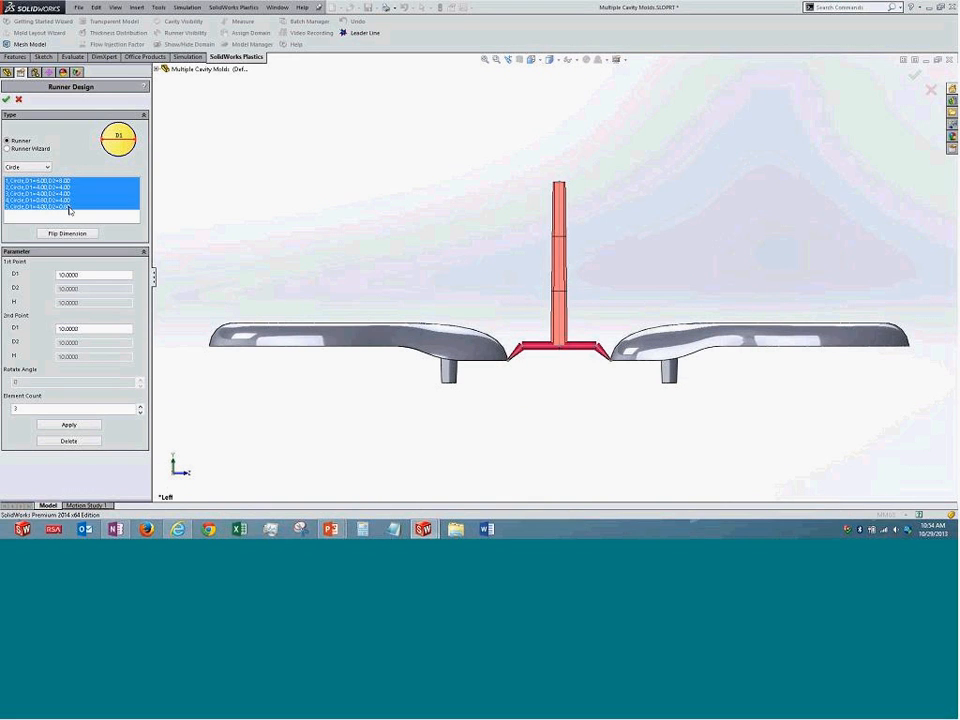
left_click(69, 441)
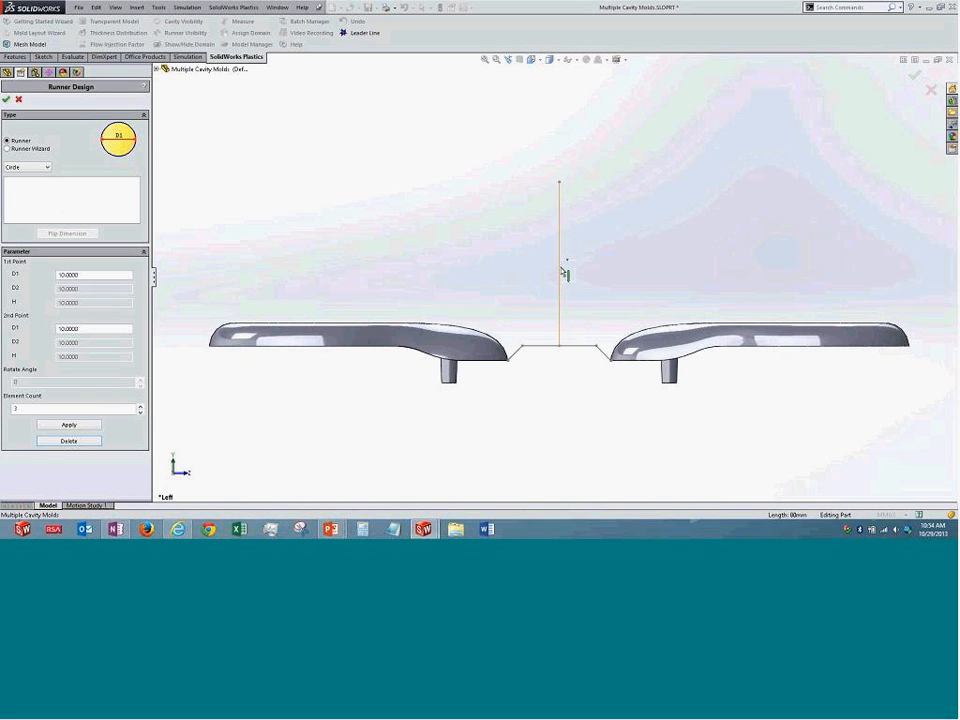
- Create a circular runner with 10 mm end diameters and 3 elements along the 80 mm vertical sketch line
left_click(560, 268)
middle_click_drag(490, 242, 540, 290)
left_click(92, 330)
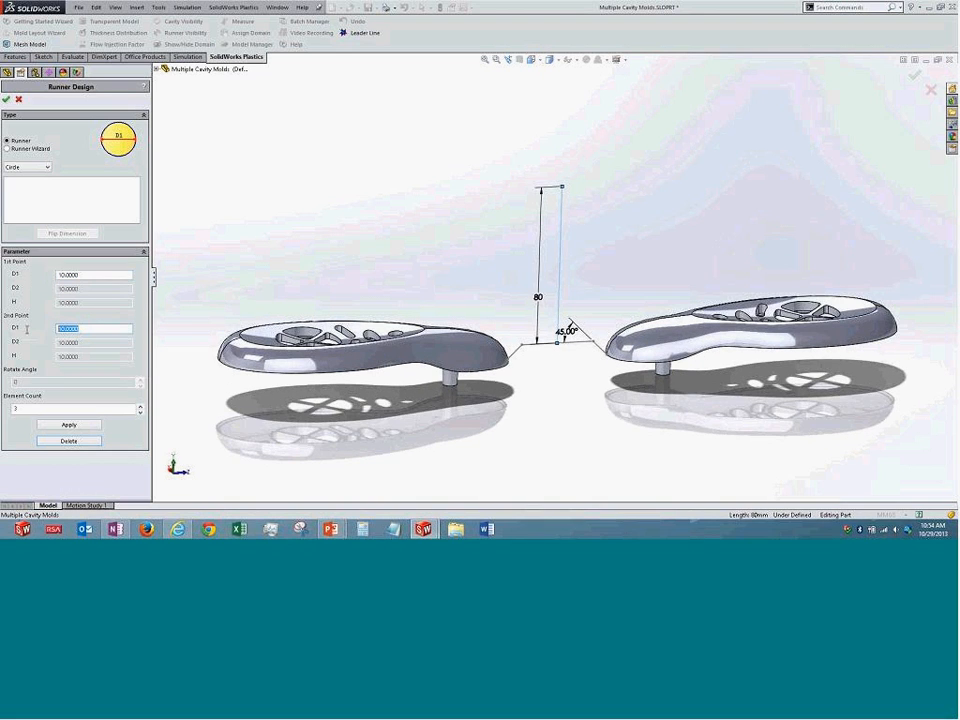
left_click(69, 424)
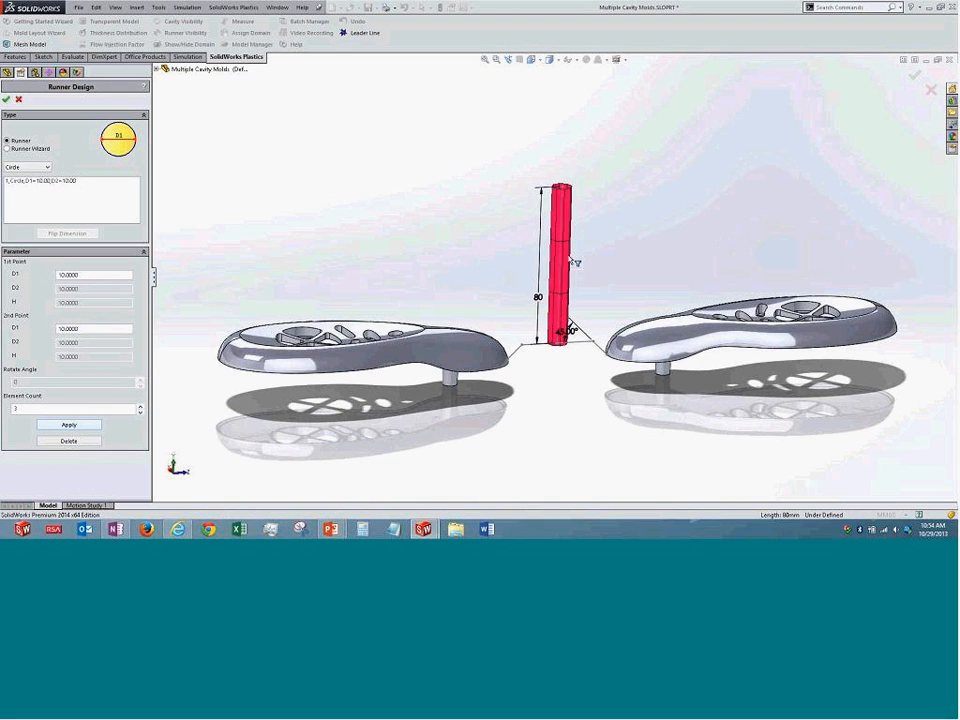
scroll(570, 315, "down", 5)
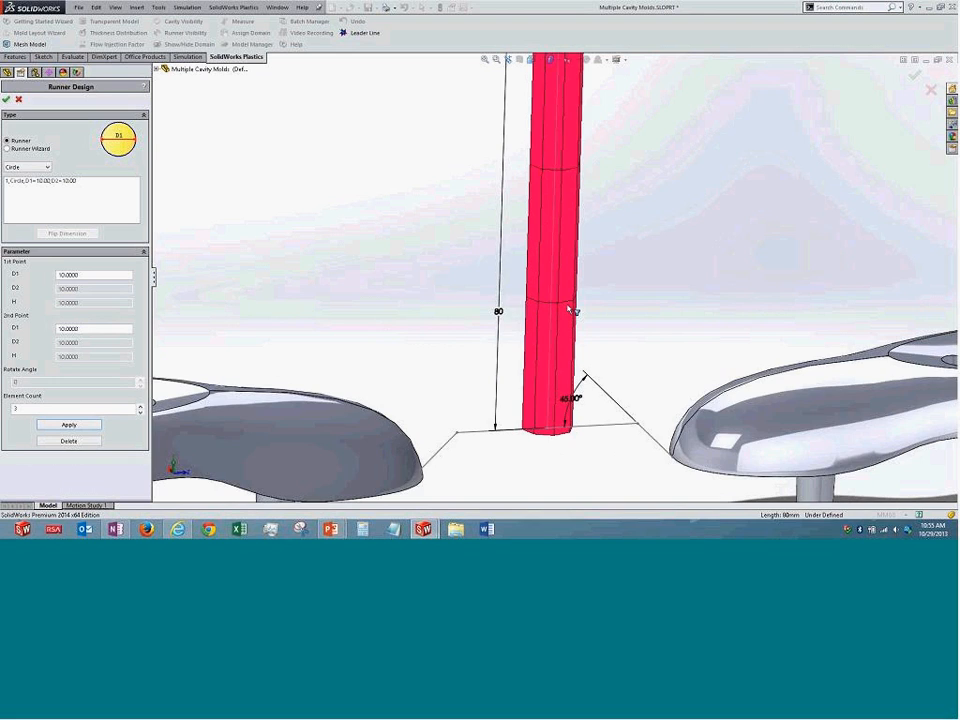
scroll(572, 311, "up", 5)
- Examine the runner diameter parameters and the Square, Half Circle, Ellipse and Rectangular cross-section options
left_click(70, 274)
left_click(80, 327)
left_click(36, 169)
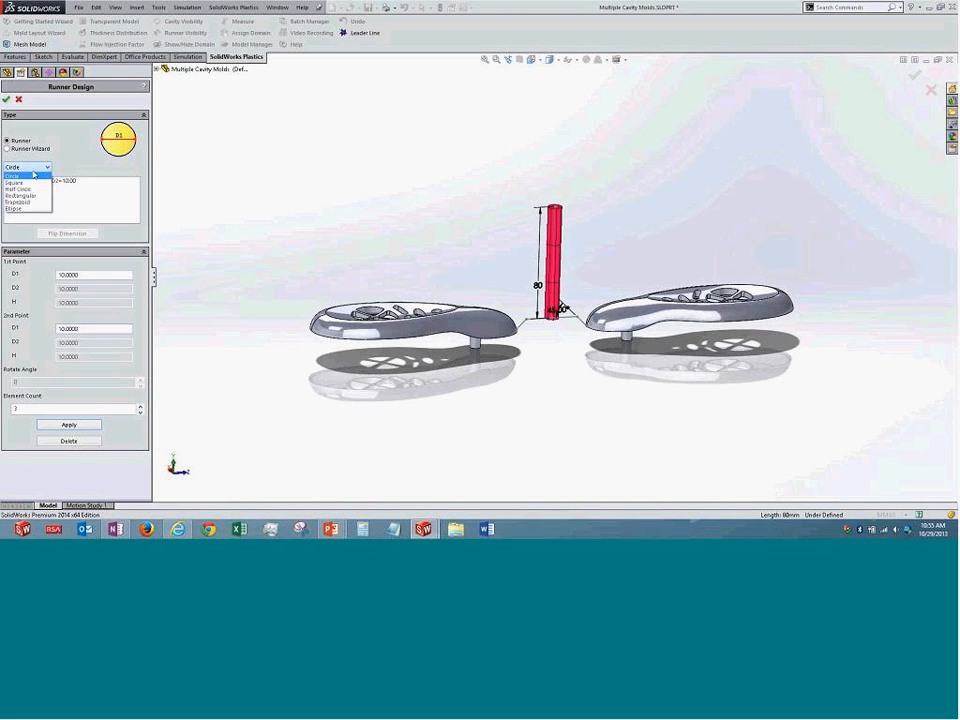
left_click(30, 184)
left_click(27, 167)
left_click(35, 190)
left_click(28, 167)
left_click(30, 208)
left_click(32, 168)
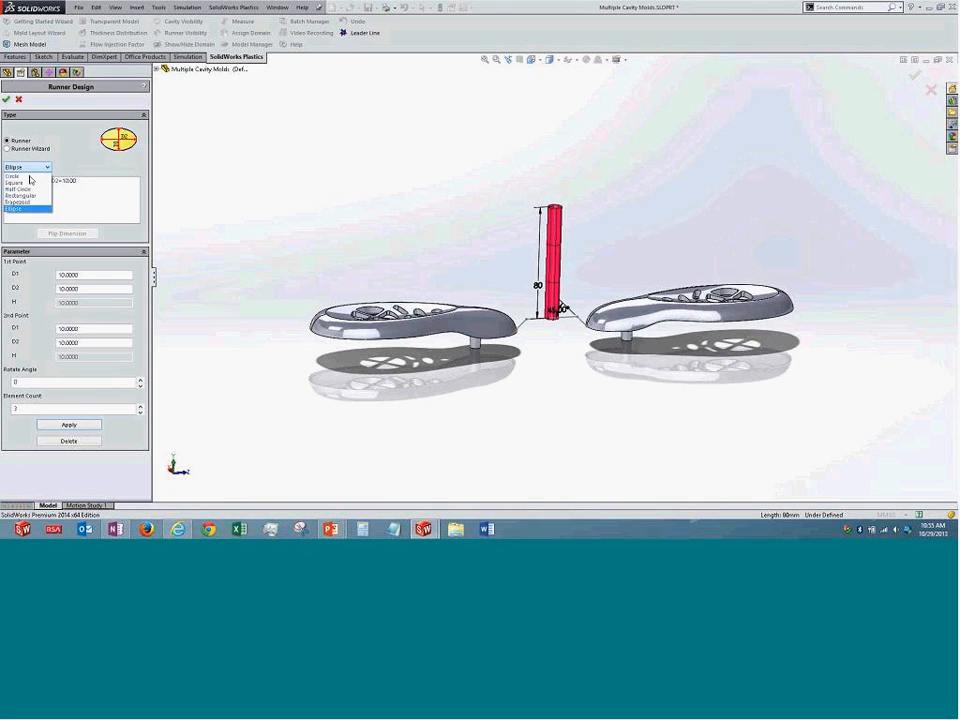
left_click(22, 195)
left_click(32, 168)
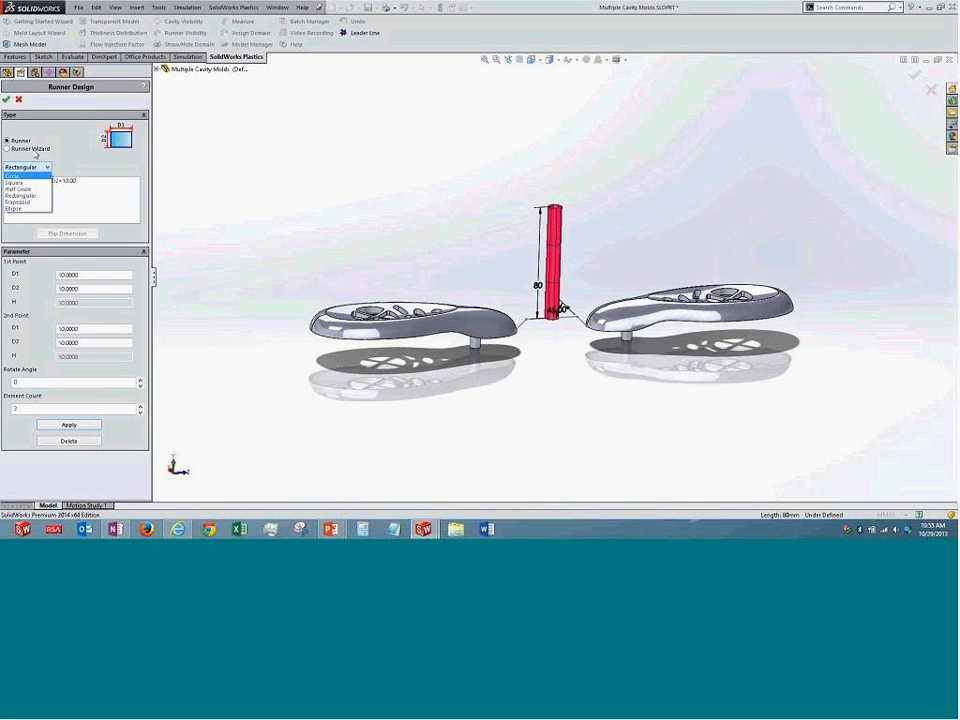
- Open the Runner Wizard, choose the first multi-cavity layout, and place a gate point on the facing end of each cavity
left_click(35, 150)
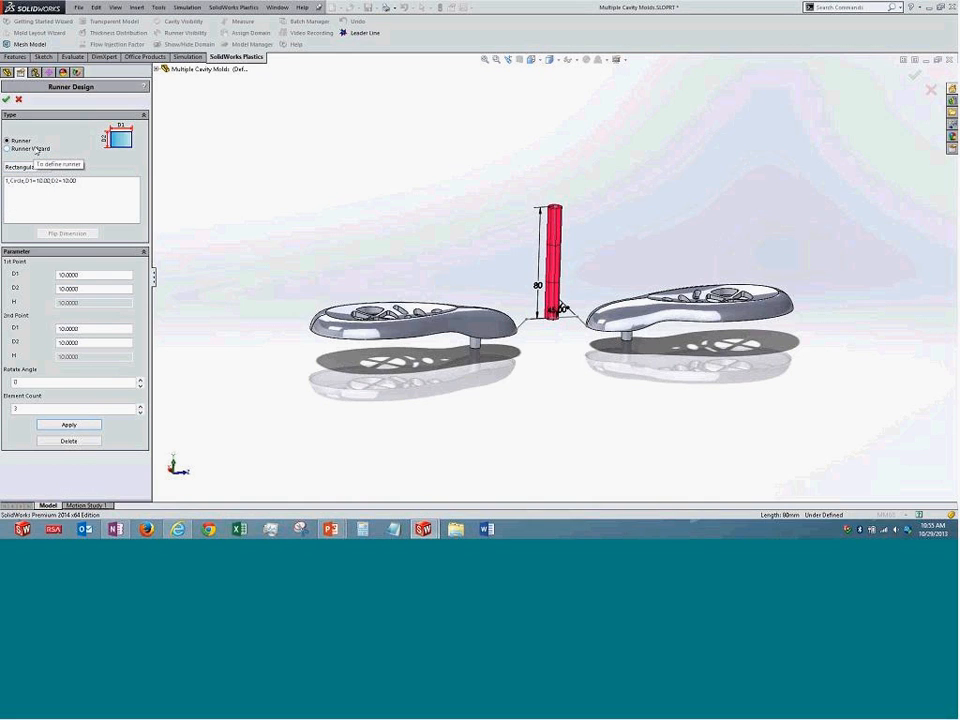
left_click(36, 149)
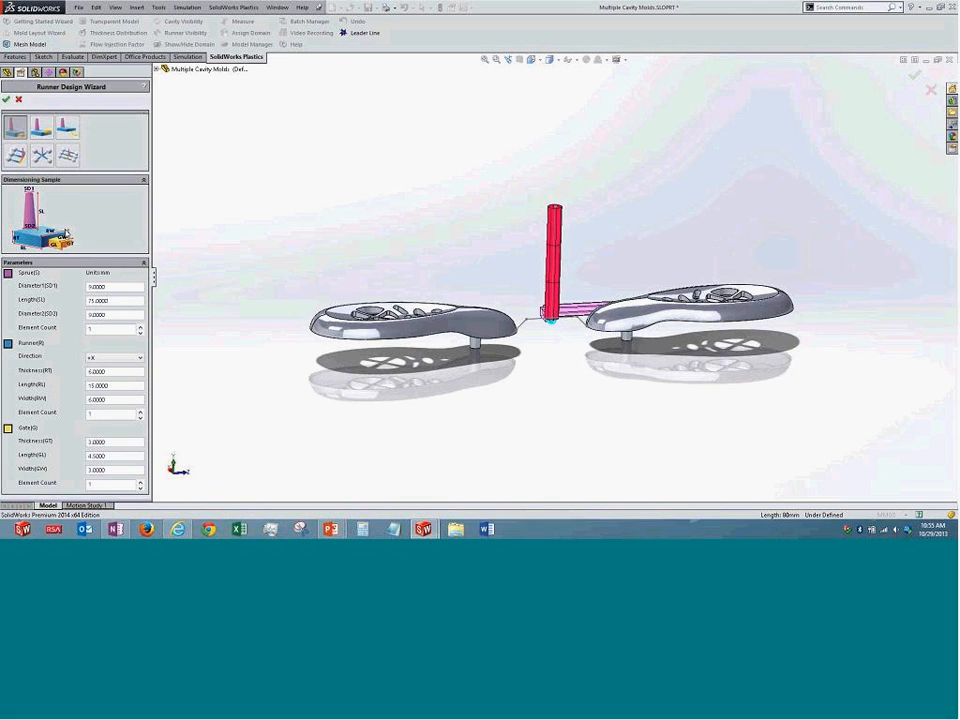
left_click(15, 156)
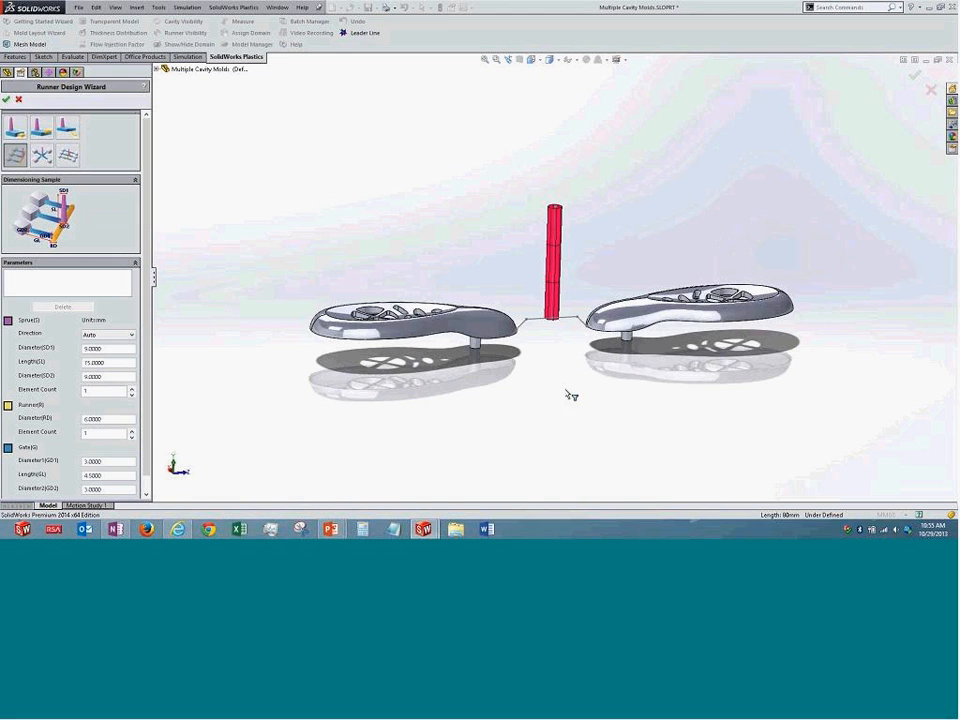
middle_click_drag(539, 336, 563, 328)
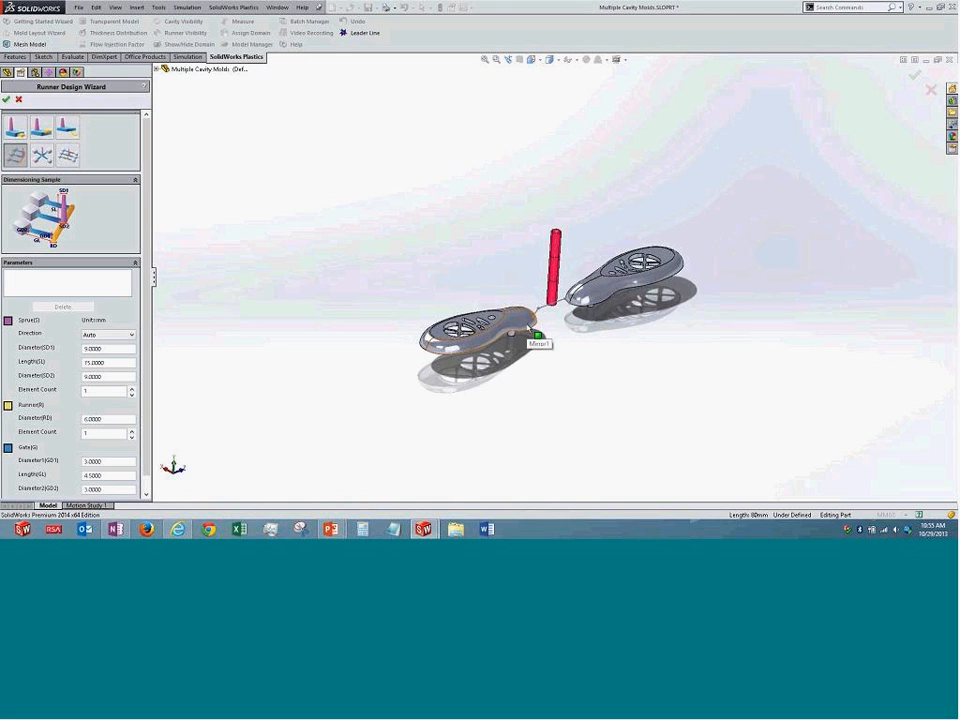
left_click(531, 330)
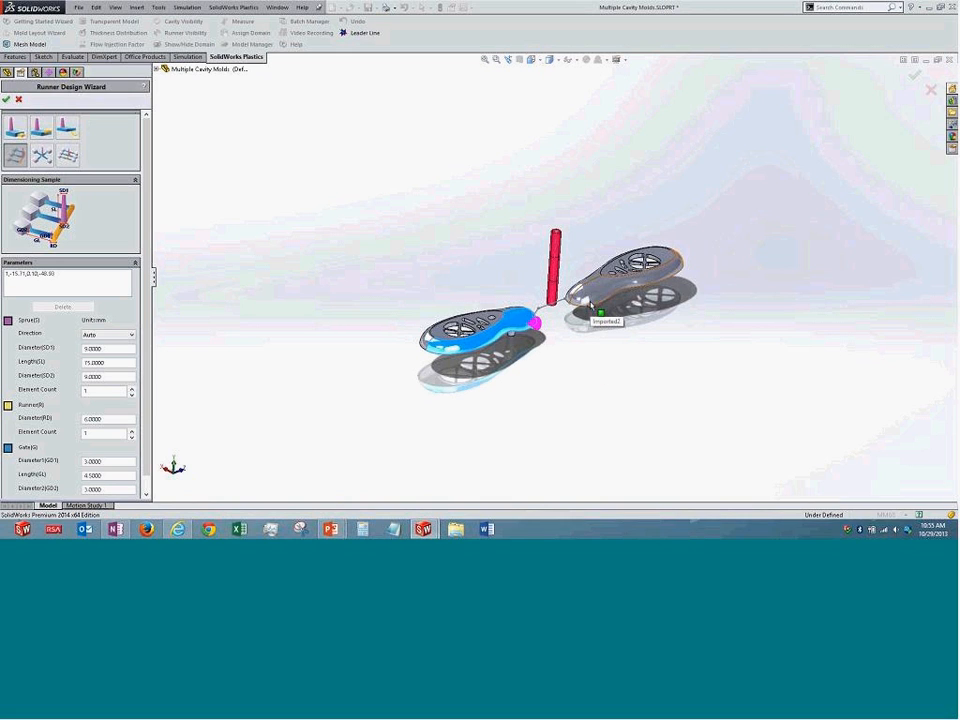
left_click(595, 303)
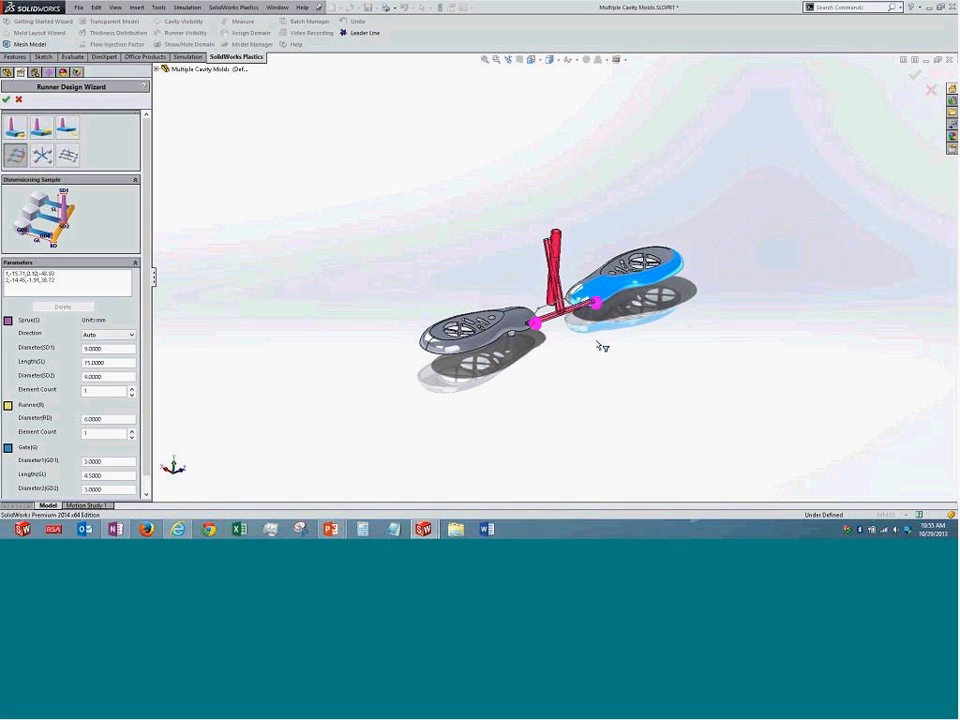
middle_click_drag(568, 336, 625, 390)
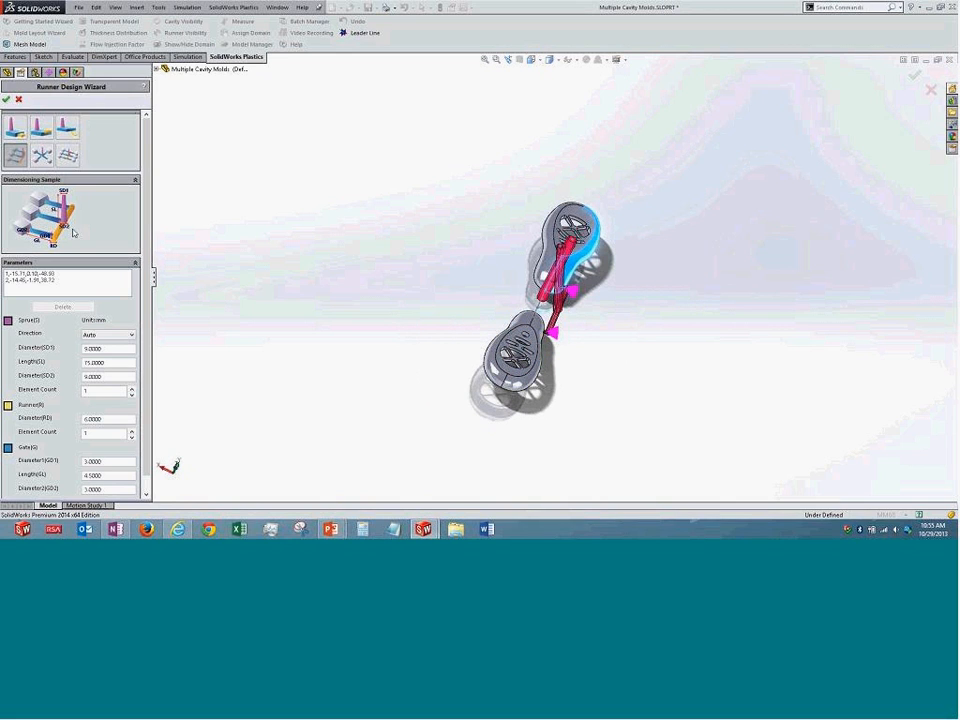
middle_click_drag(500, 240, 540, 298)
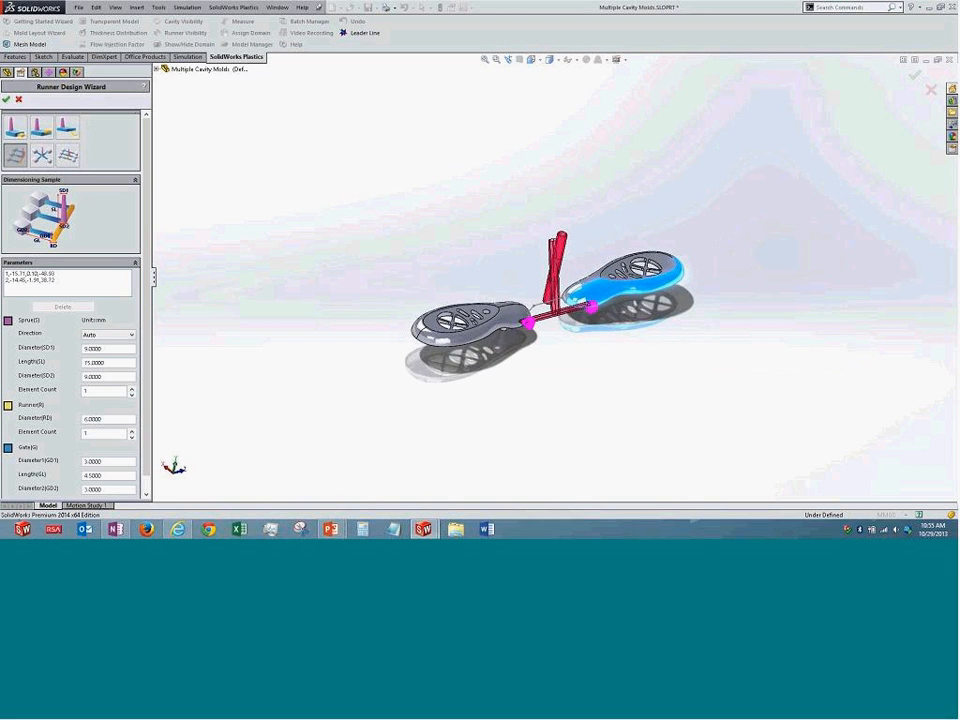
- Try a sprue diameter SD1 of 10 mm in the wizard layout, and leave the wizard and Runner Design
scroll(100, 300, "down", 1)
left_click(100, 332)
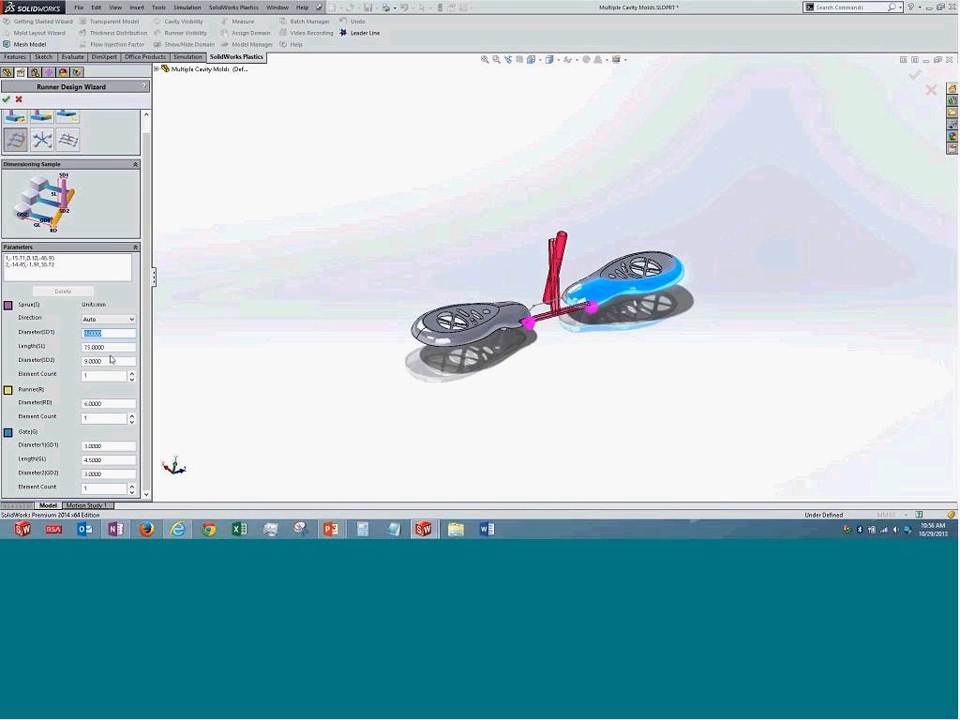
left_click(30, 352)
left_click(106, 347)
left_click(96, 333)
type("10")
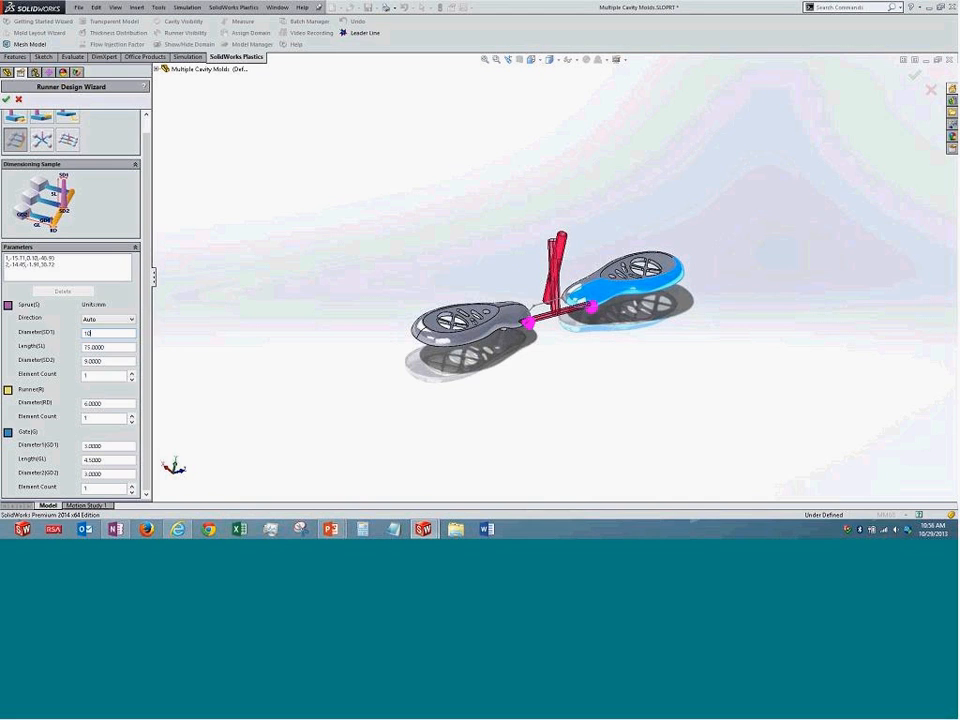
middle_click_drag(561, 332, 535, 256)
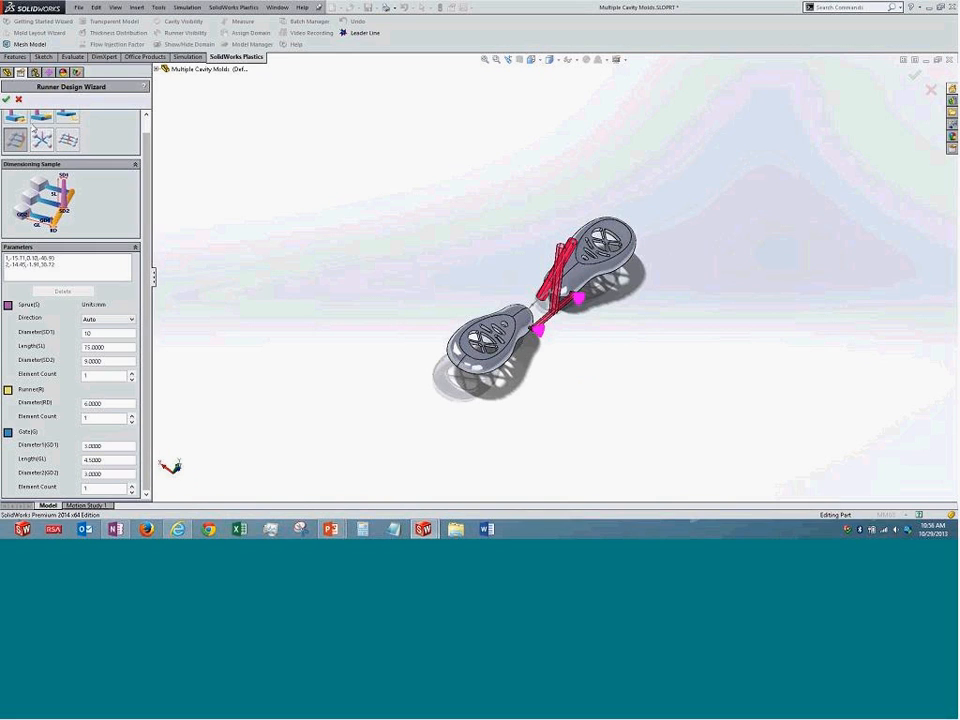
left_click(6, 99)
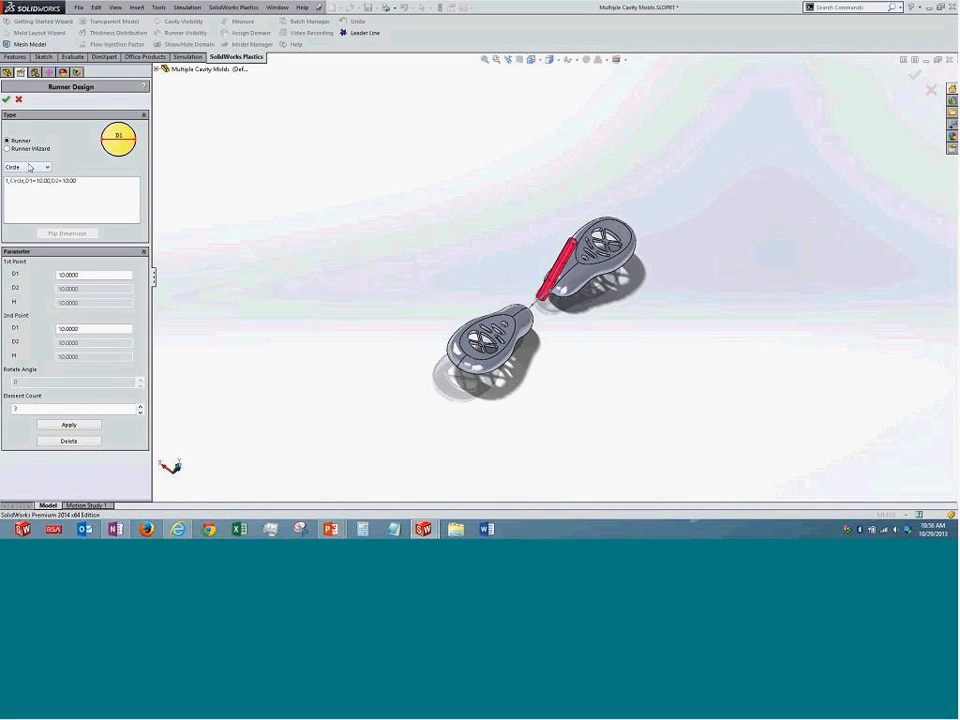
left_click(6, 99)
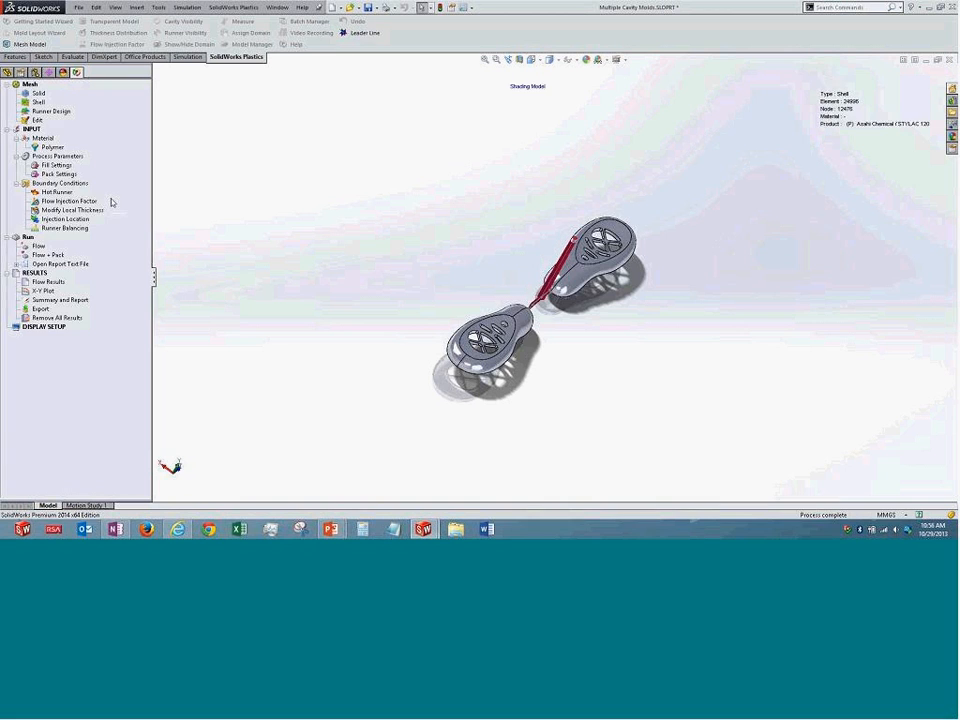
- Check the polymer choices and examine the existing injection location at the upper end of the sprue
right_click(55, 148)
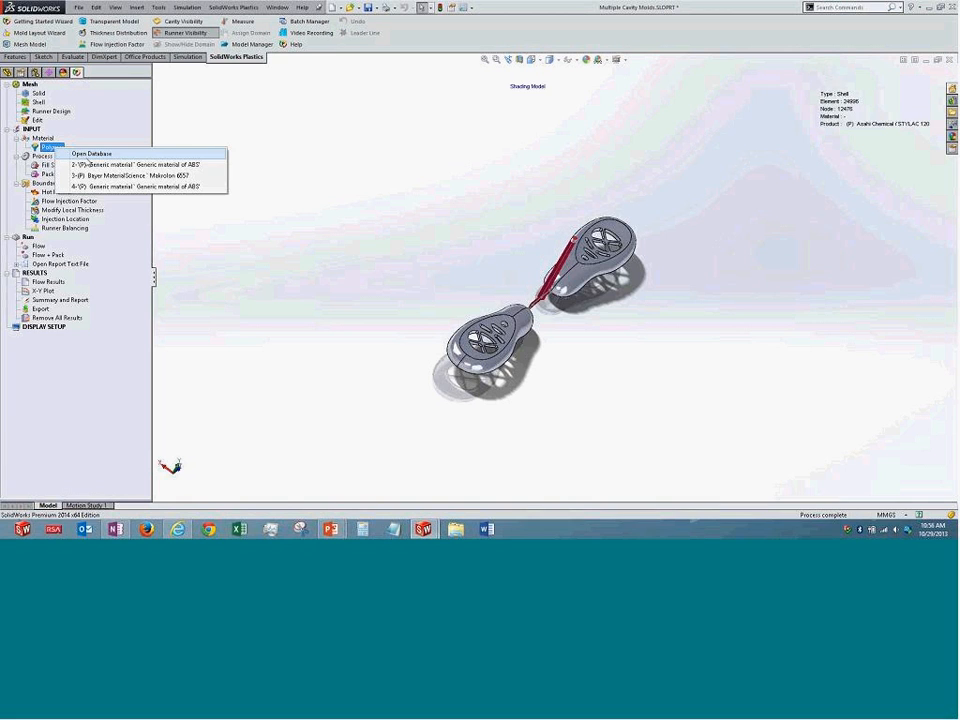
left_click(373, 210)
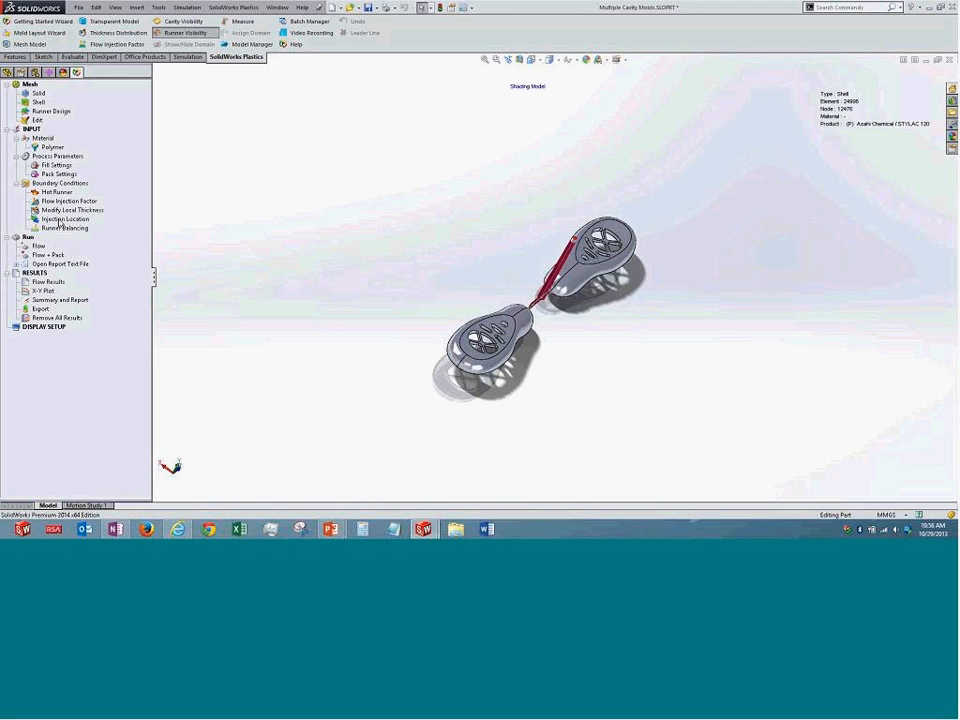
right_click(60, 222)
left_click(80, 226)
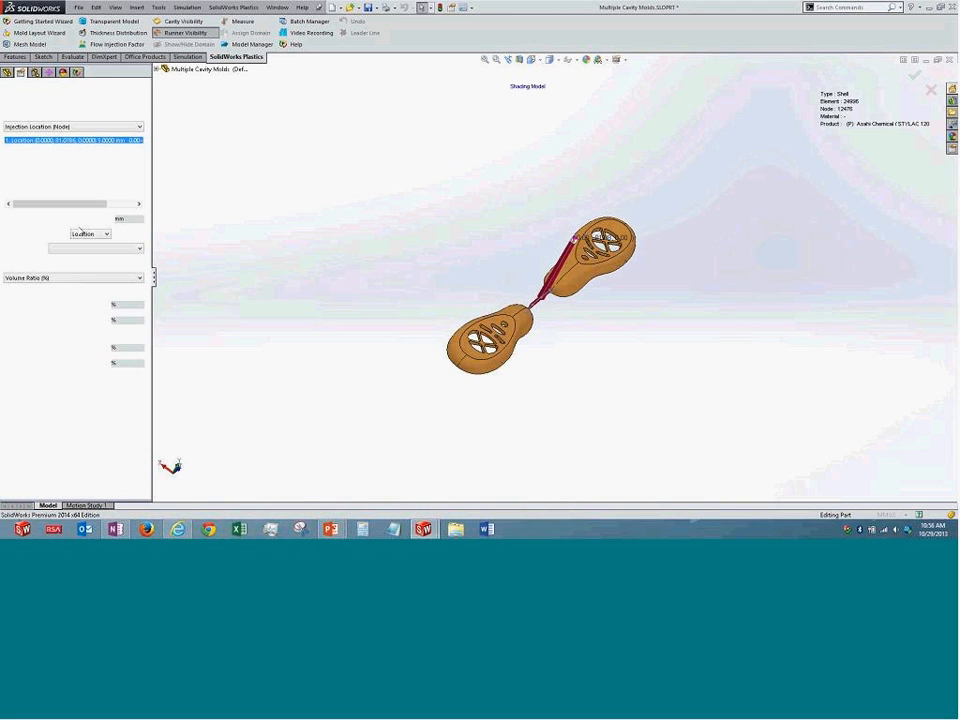
mouse_move(429, 270)
middle_mouse_down()
mouse_move(390, 210)
mouse_move(553, 231)
middle_mouse_up()
scroll(538, 231, "down", 4)
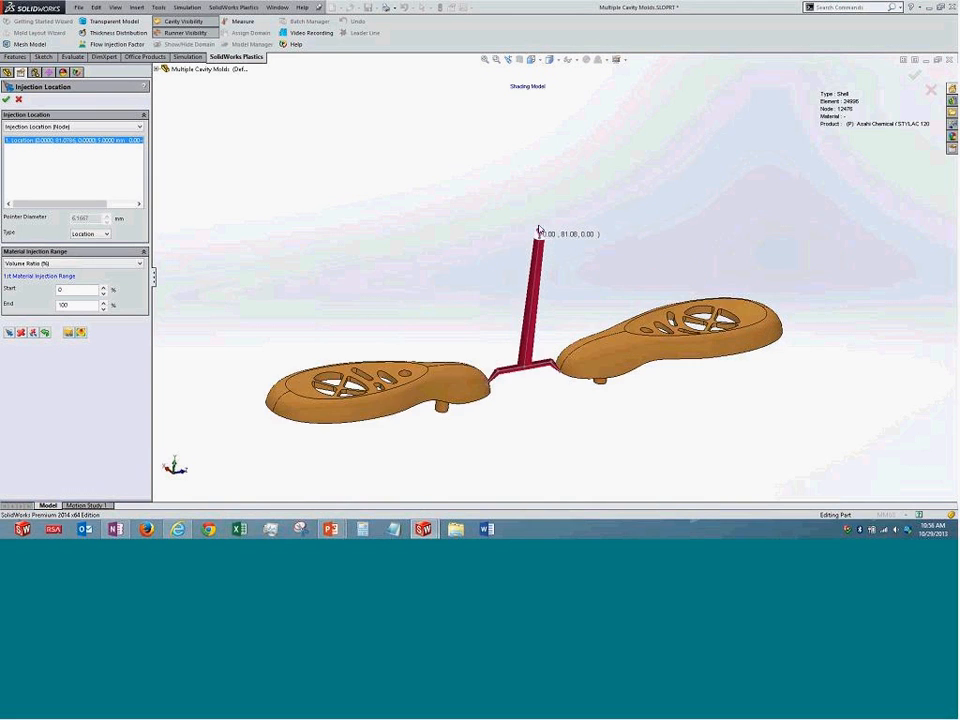
scroll(538, 231, "down", 3)
scroll(560, 298, "up", 5)
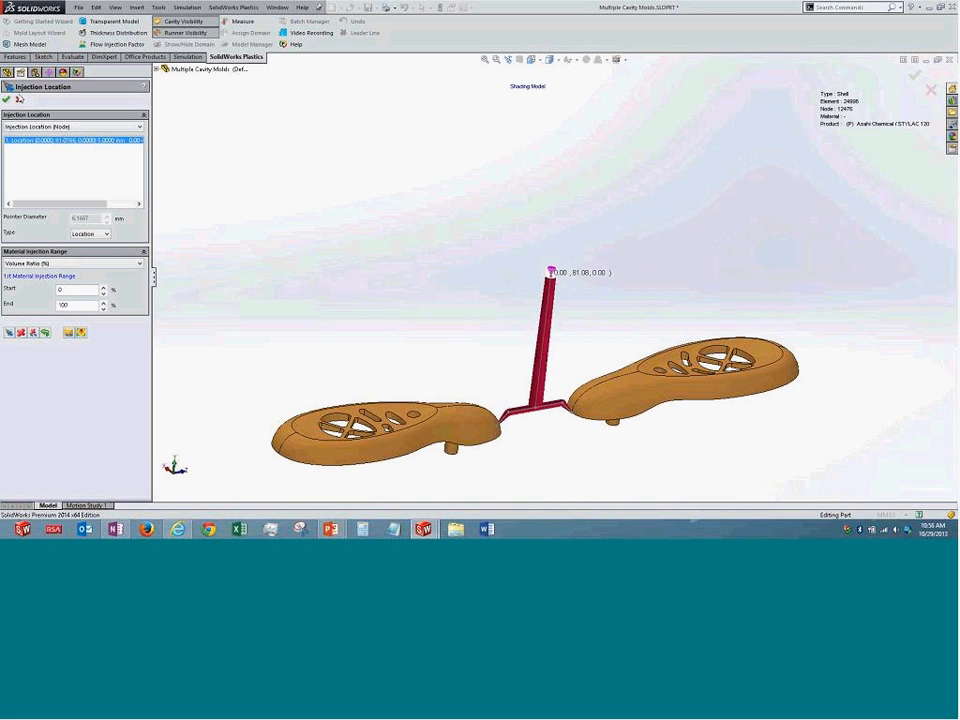
key("Return")
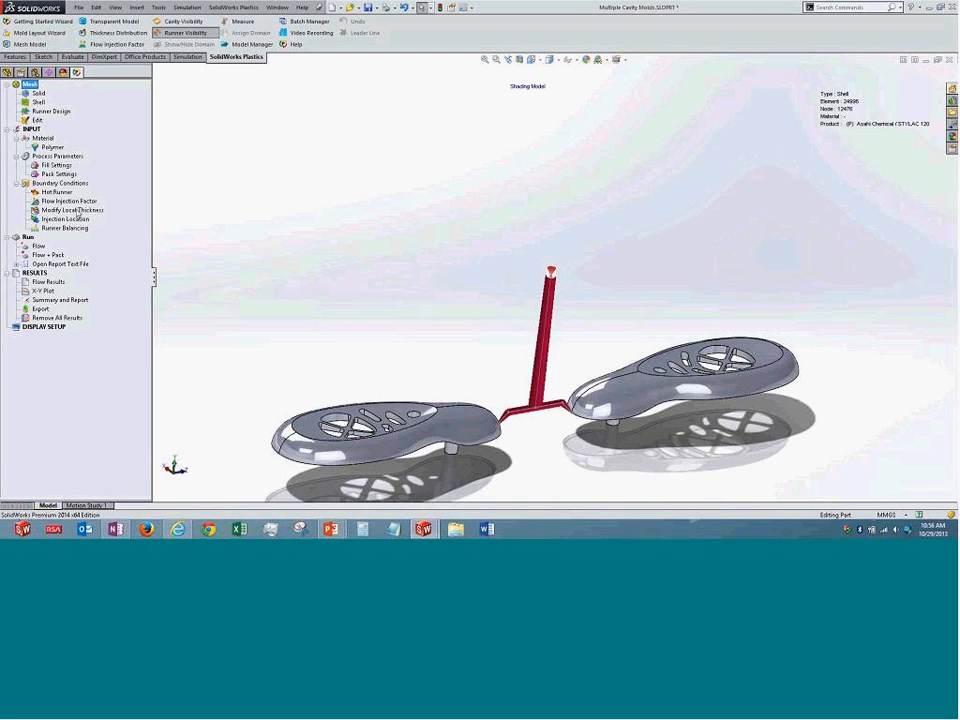
- Try to define runner elements 2 to 5 as a hot runner at 100 °C
right_click(62, 192)
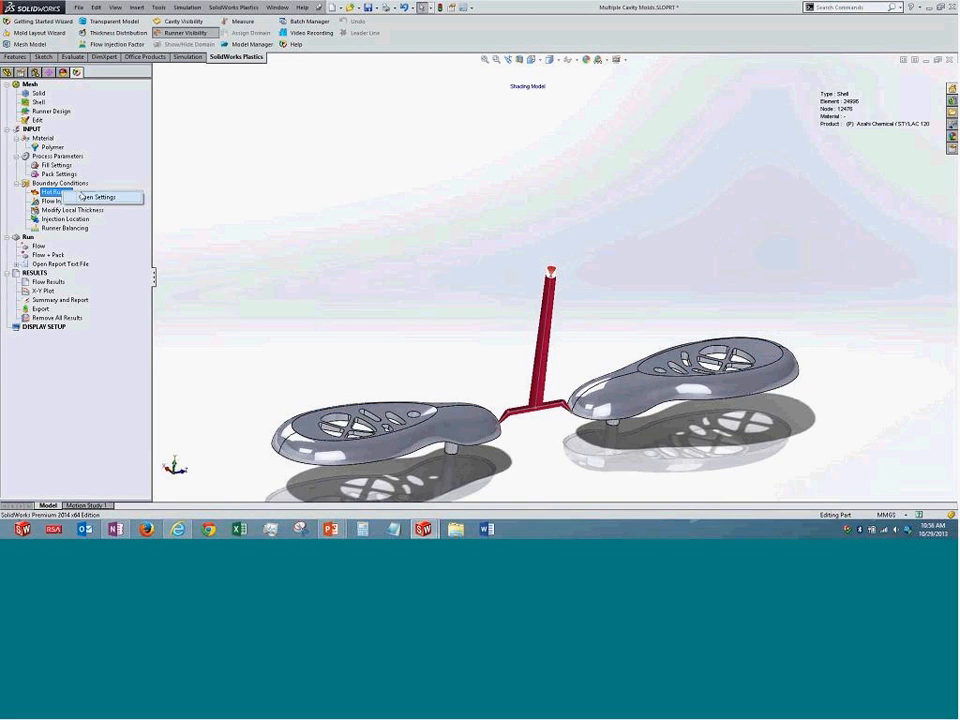
left_click(84, 197)
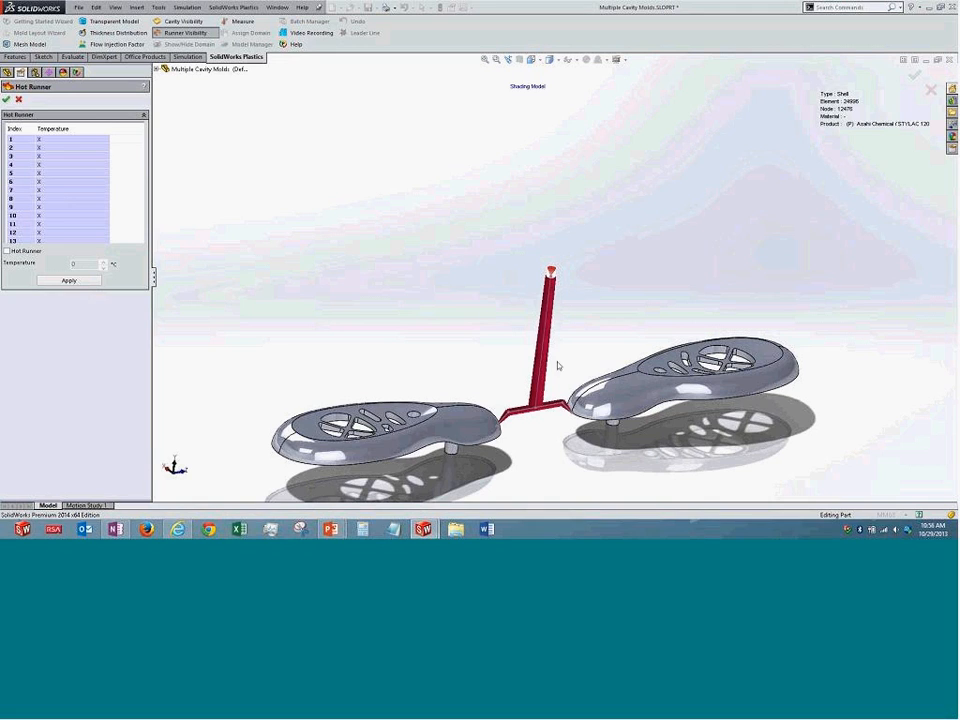
left_click(44, 142)
left_click(48, 148)
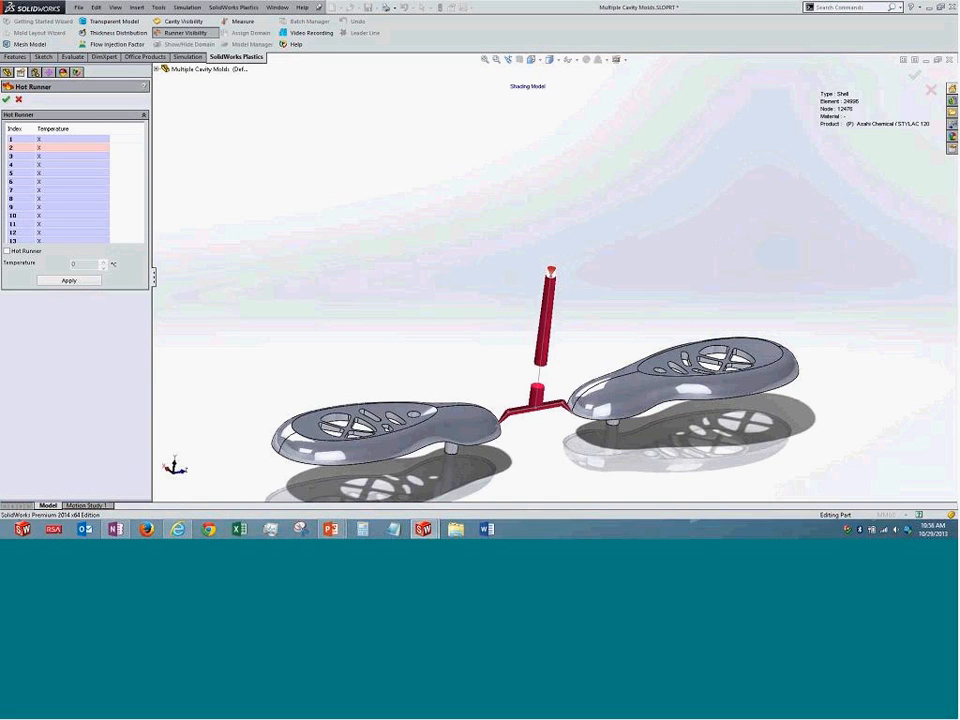
left_click(57, 174, "shift")
left_click(26, 251)
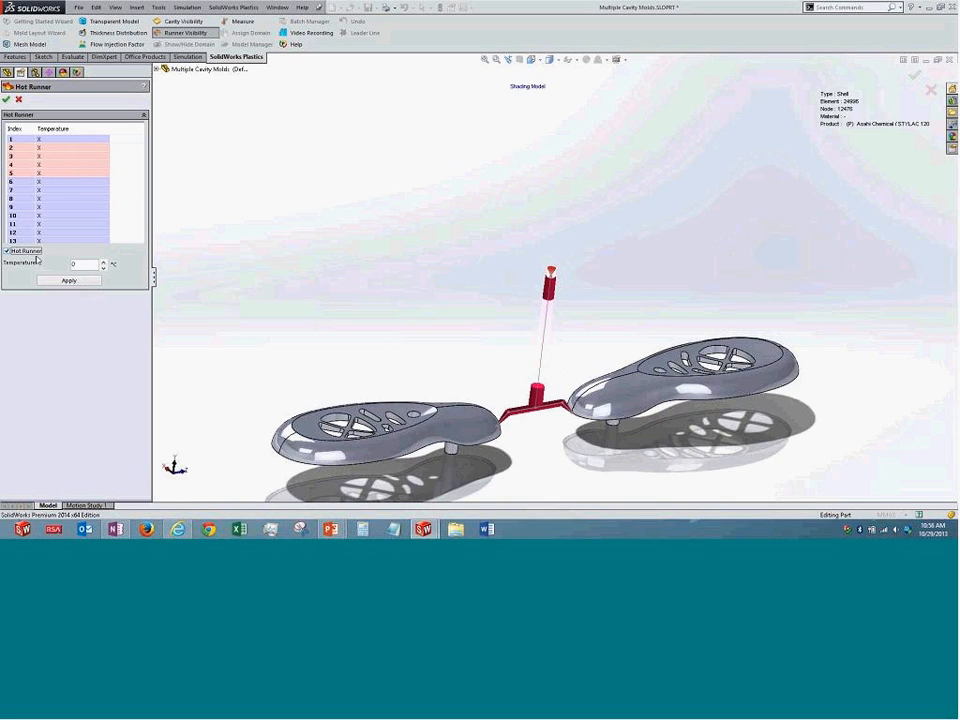
type("100")
left_click(19, 101)
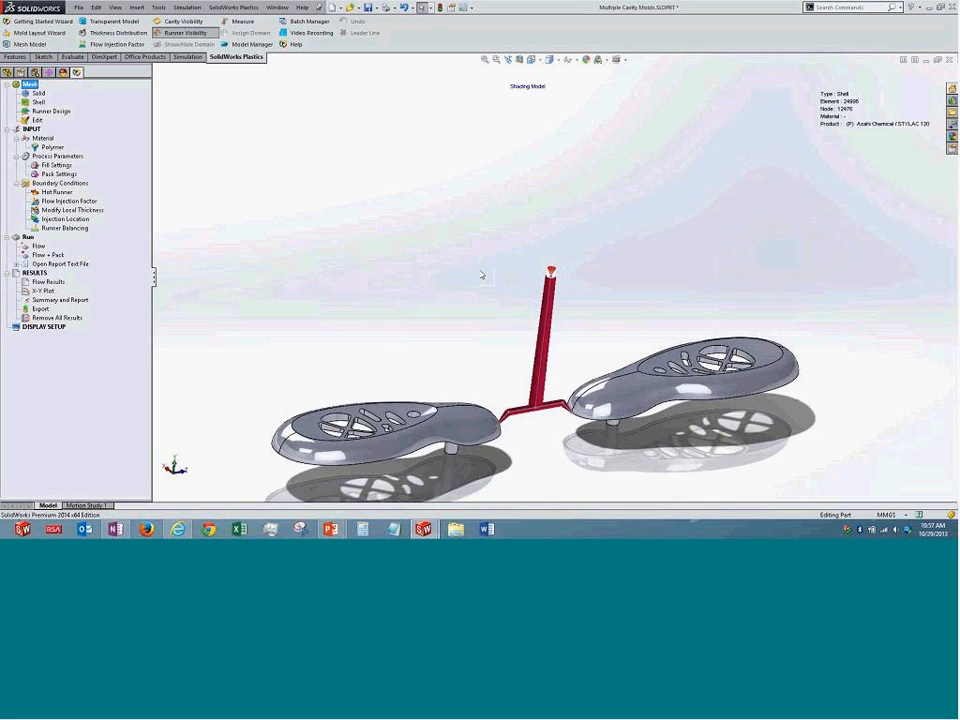
- Load the flow results, play the Fill Time animation for both cavities while viewing the whole model, and close the results
left_click(54, 192)
right_click(53, 282)
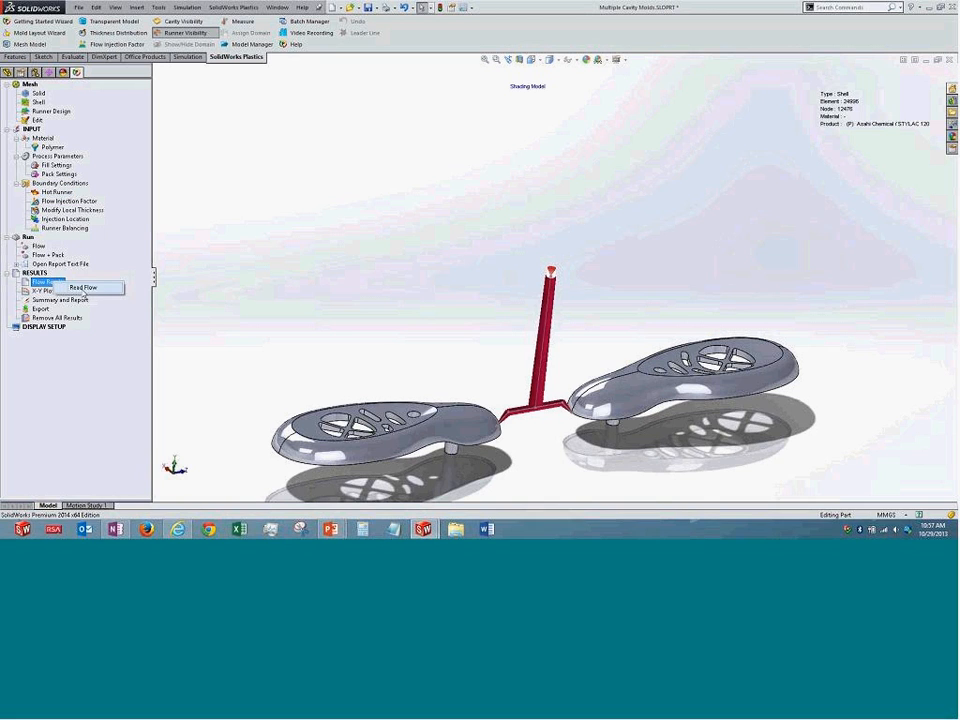
left_click(84, 289)
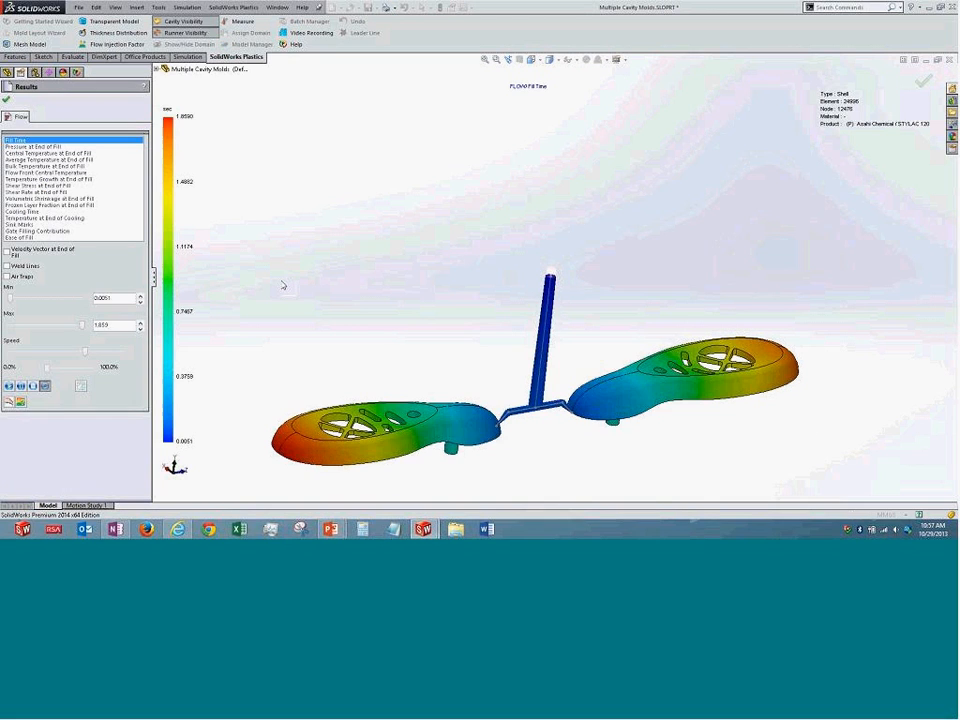
left_click(9, 387)
middle_click_drag(557, 332, 477, 329)
left_click(486, 61)
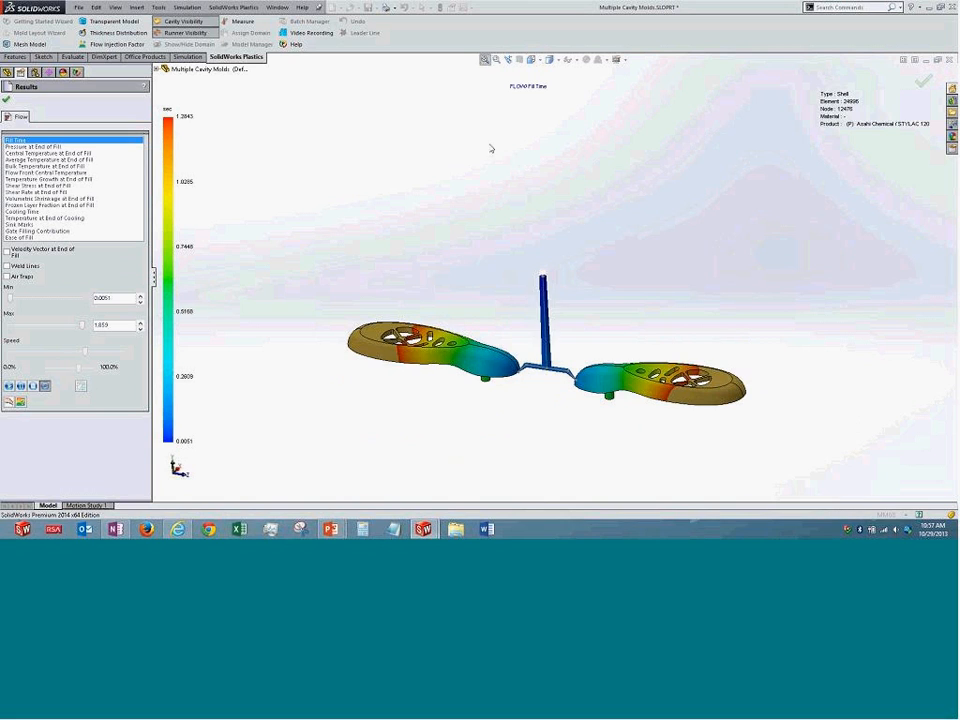
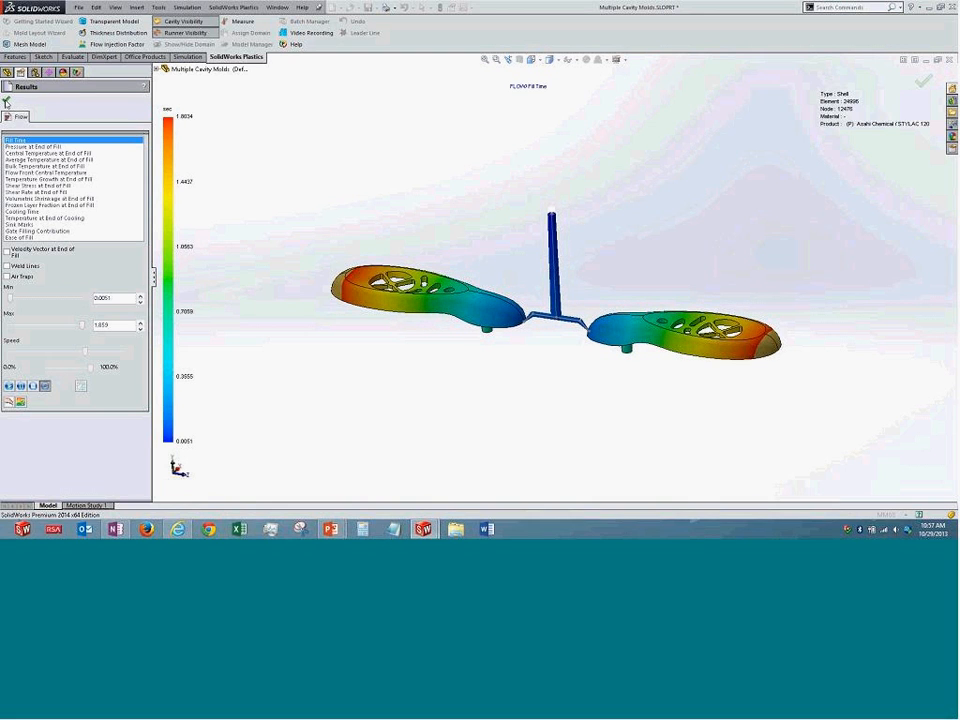
left_click(6, 99)
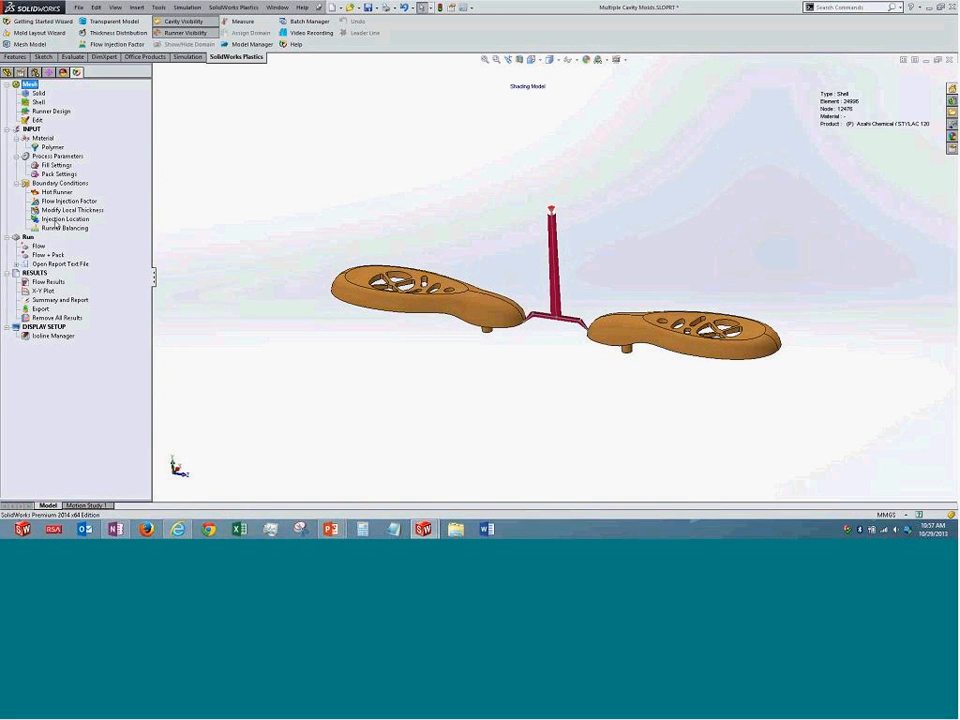
- Review the iteration and diameter limits in Runner Balancing, try a value of 2 for a diameter limit, and close the settings
right_click(60, 231)
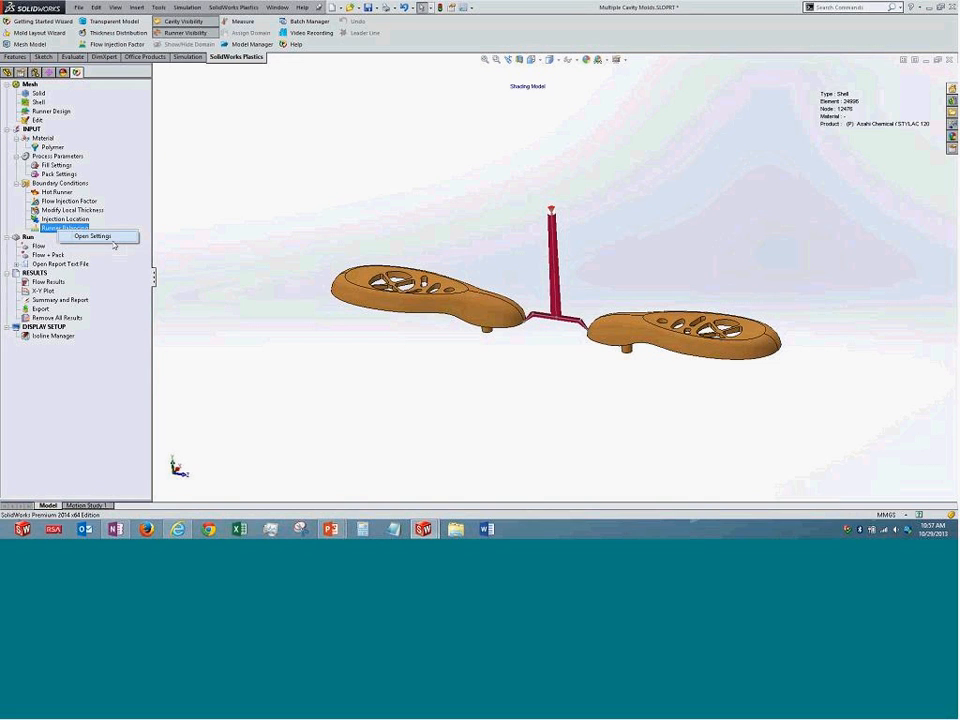
left_click(110, 238)
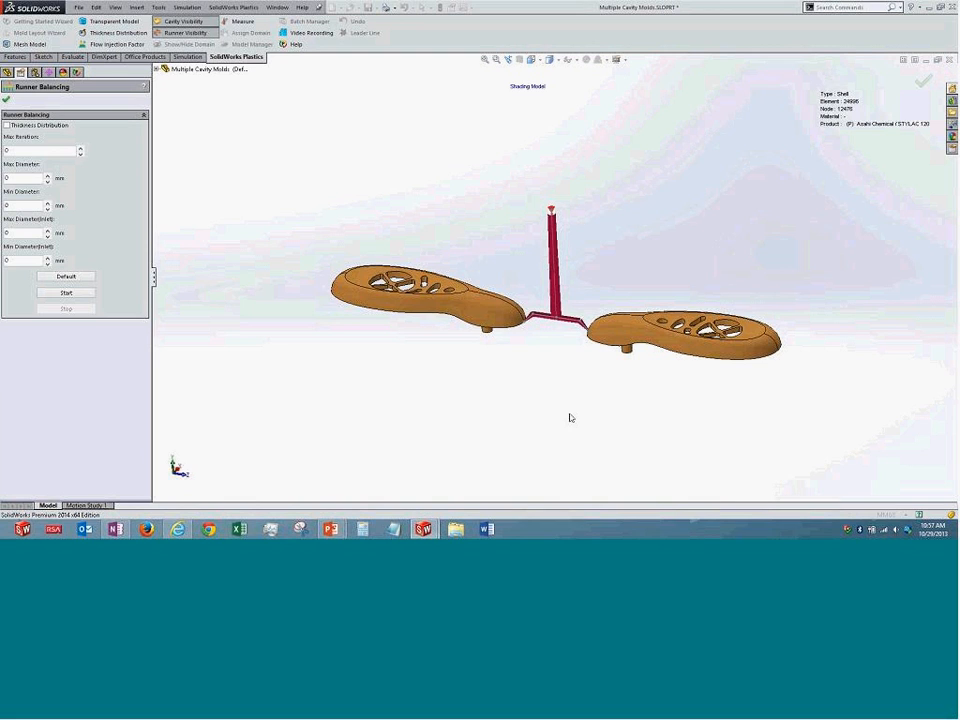
left_click(6, 99)
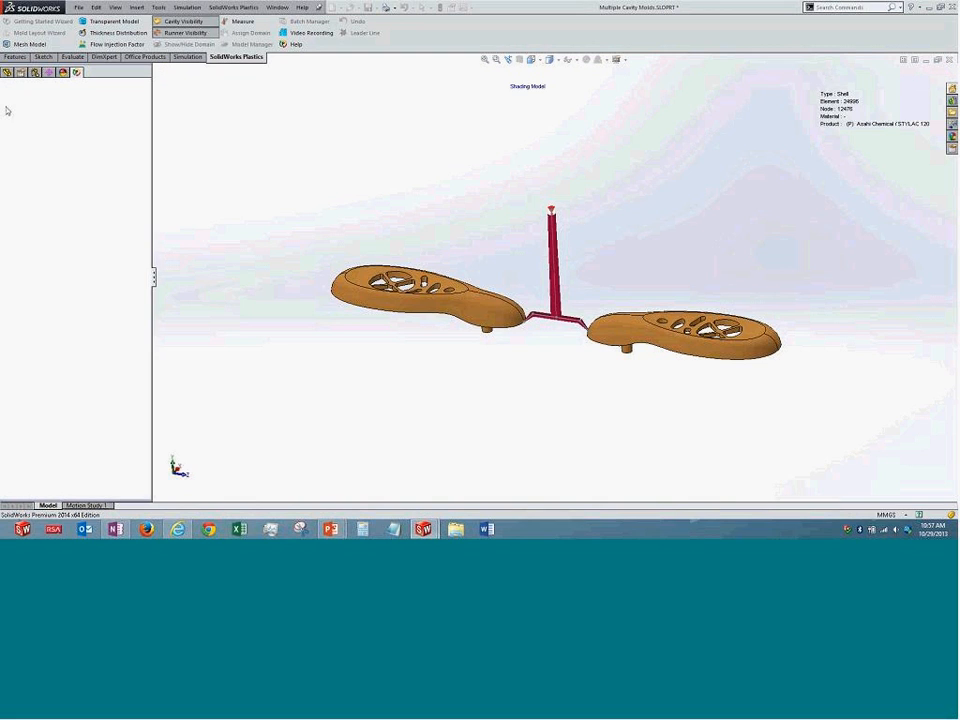
right_click(66, 229)
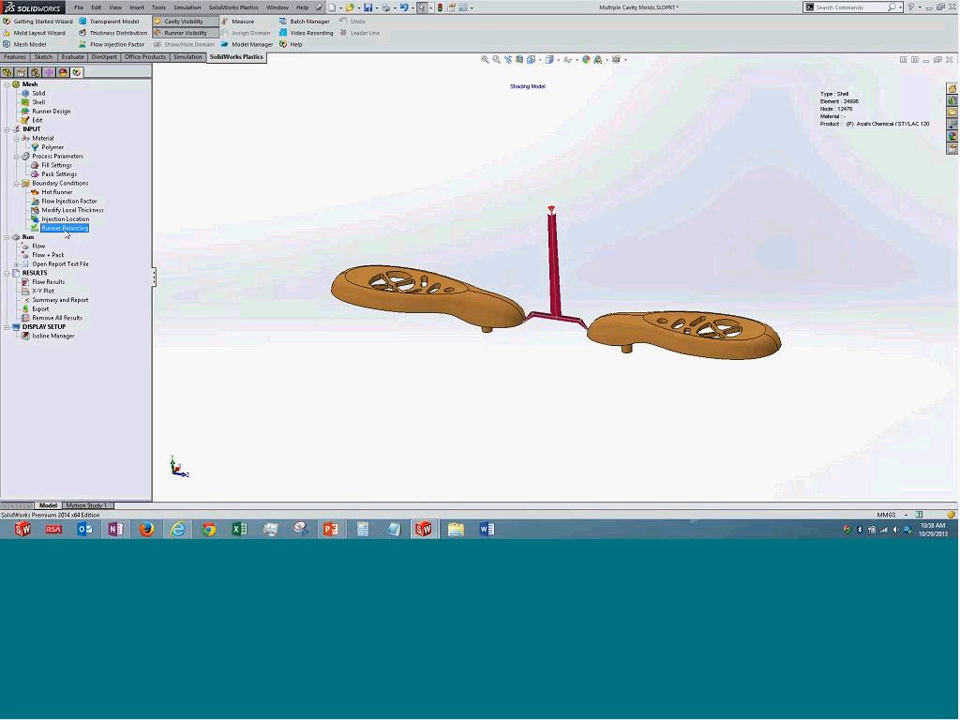
left_click(81, 237)
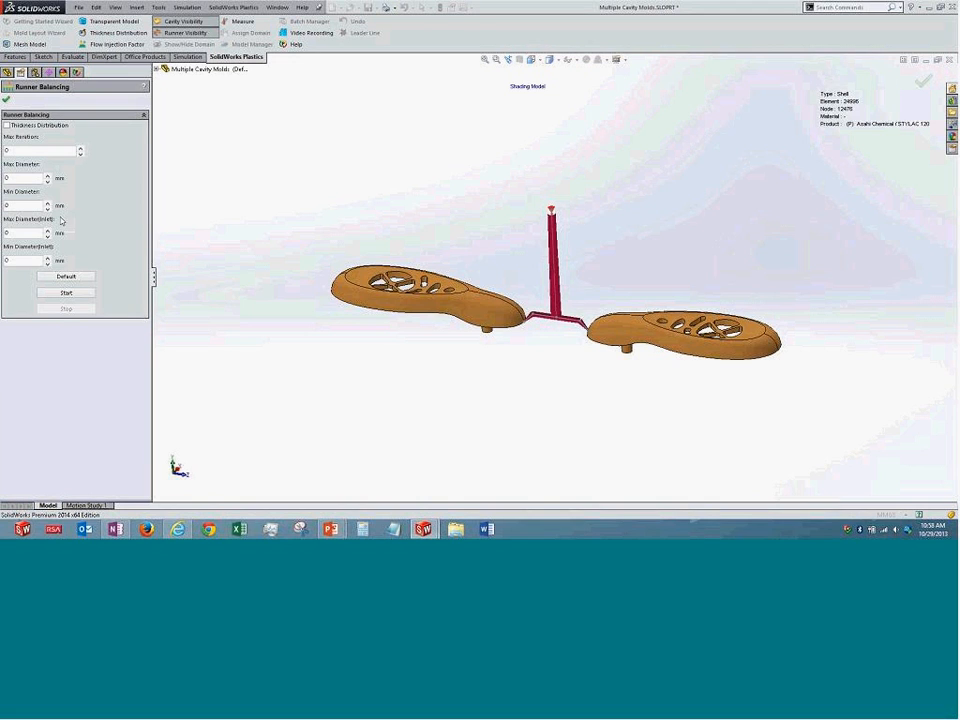
double_click(33, 153)
middle_click_drag(339, 221, 390, 212)
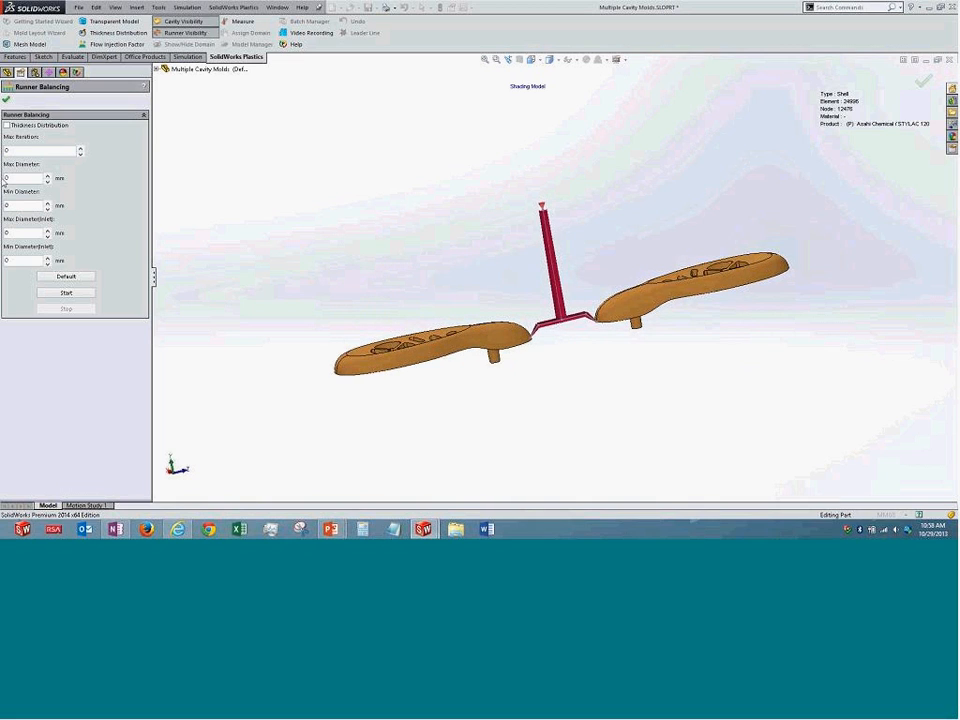
double_click(26, 176)
key("Tab")
key("Tab")
key("Tab")
type("2")
left_click(8, 101)
left_click(7, 101)
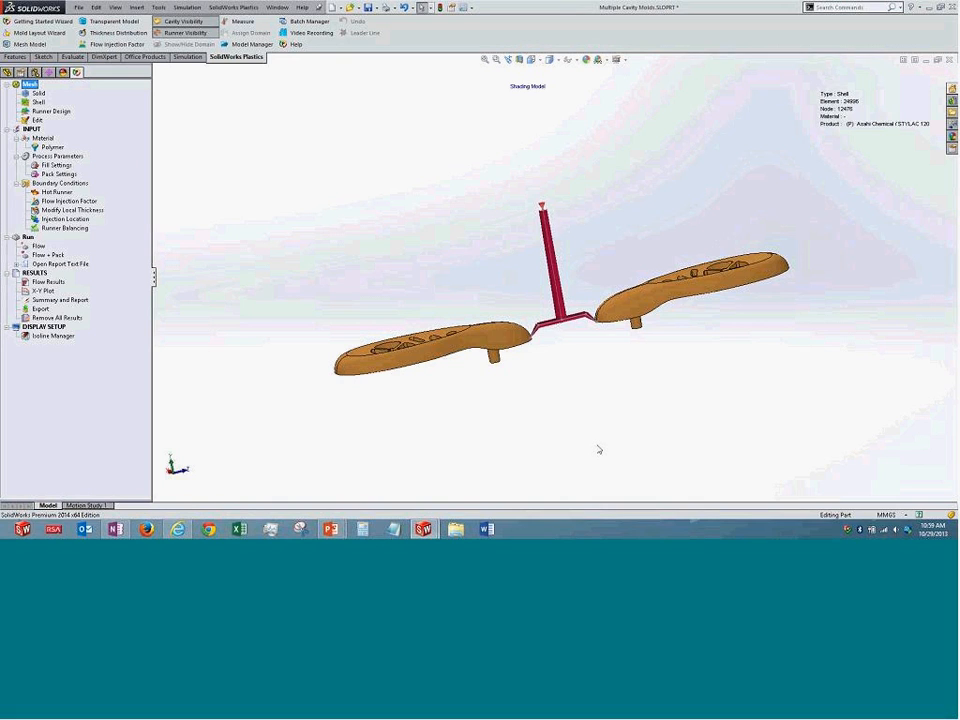
- Take a closer look at the two cavities and runner, and close the Multiple Cavity Molds part, returning to the Using Inserts part
middle_click_drag(561, 366, 514, 298)
scroll(520, 340, "down", 3)
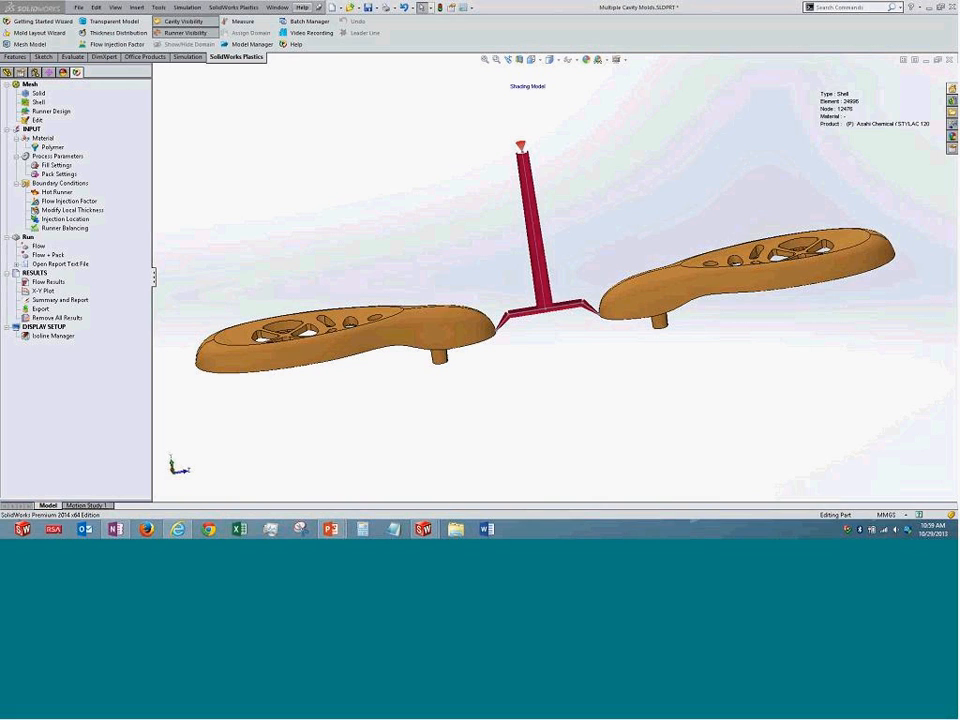
left_click(950, 59)
left_click(453, 279)
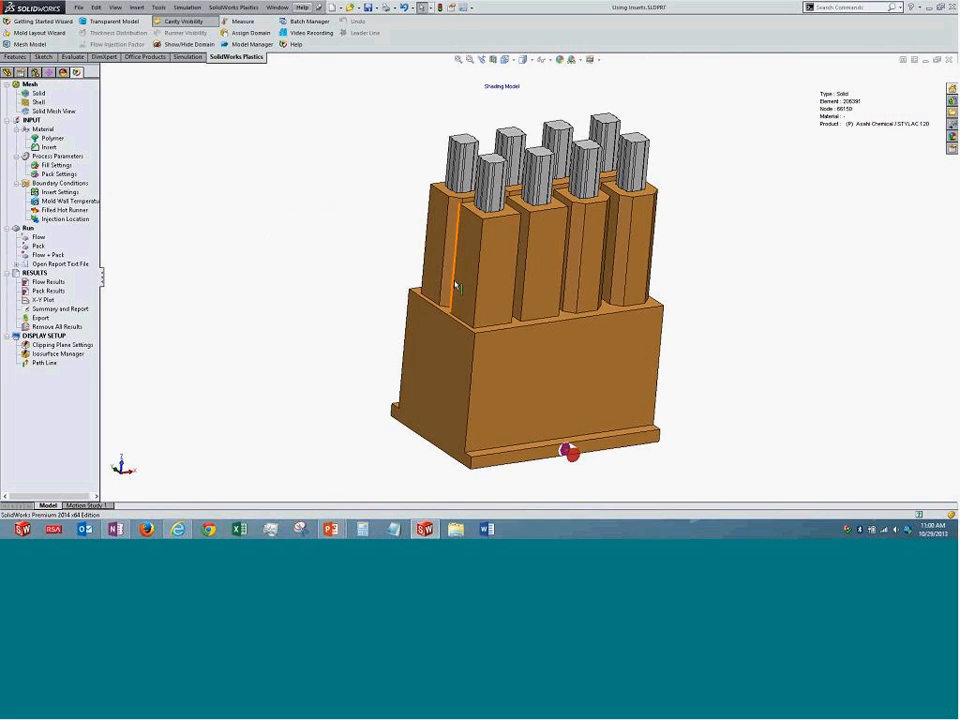
- Add a configuration named "test" to the Using Inserts part and reload the Plastics project for it
middle_click_drag(379, 212, 238, 216)
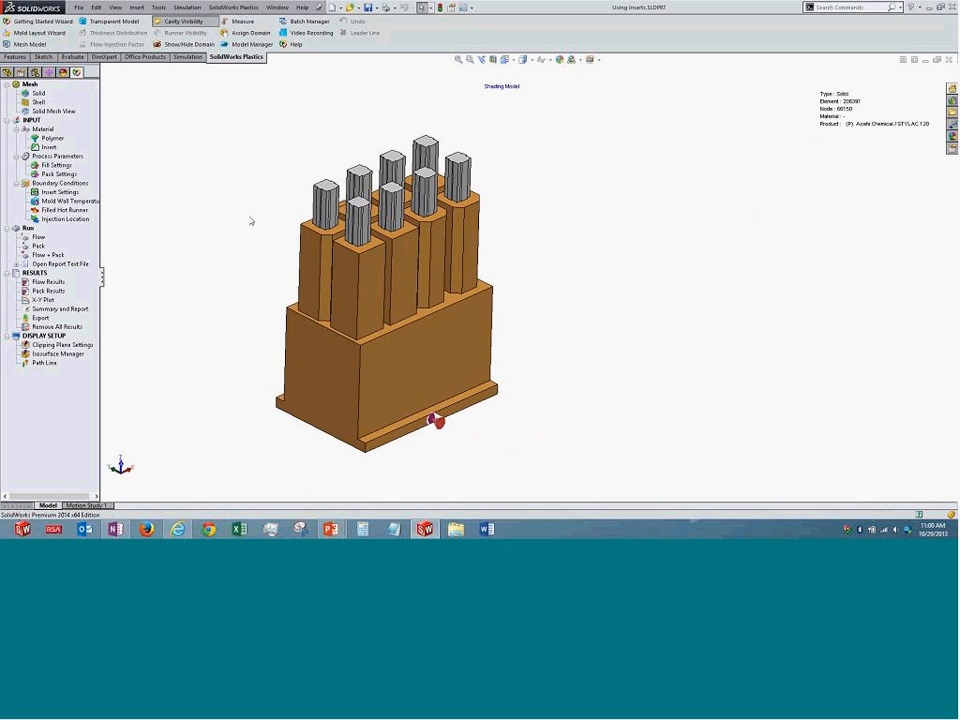
left_click(35, 72)
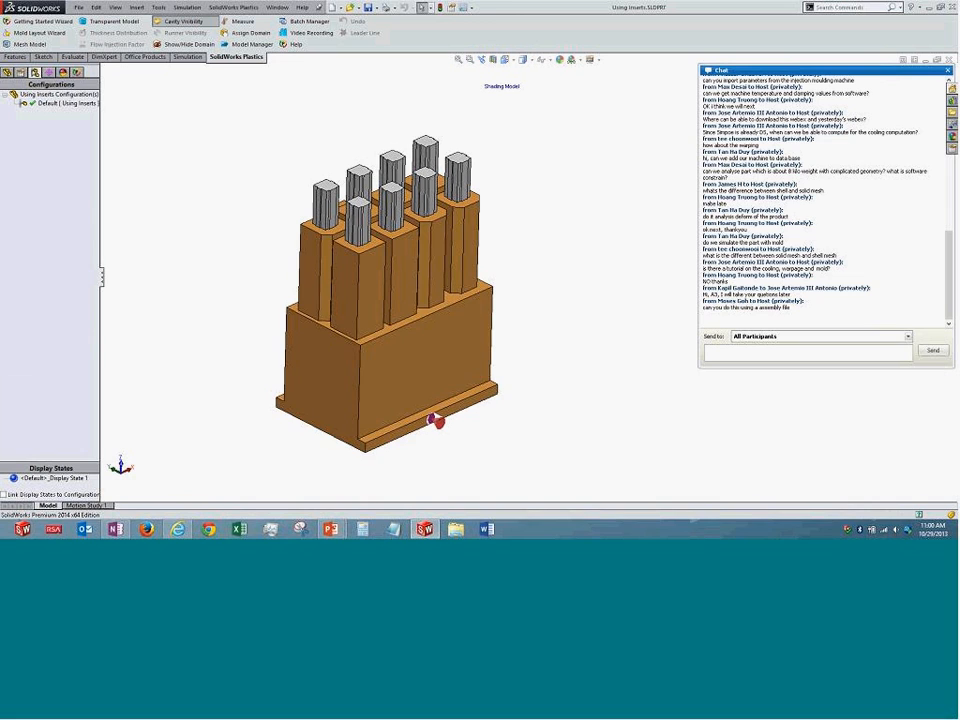
right_click(45, 96)
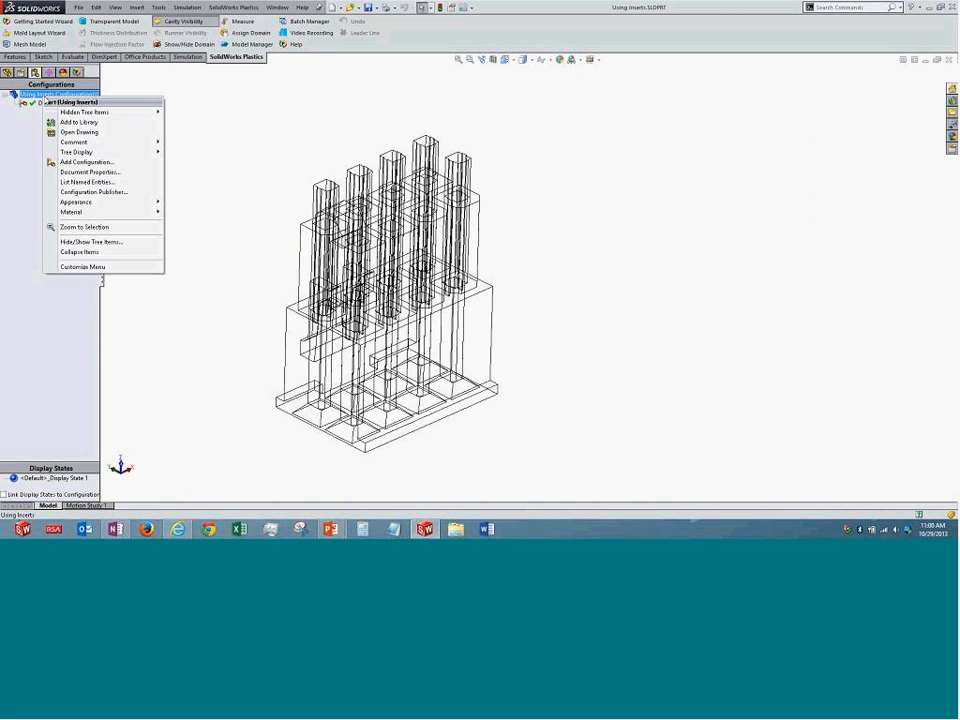
left_click(92, 162)
type("test")
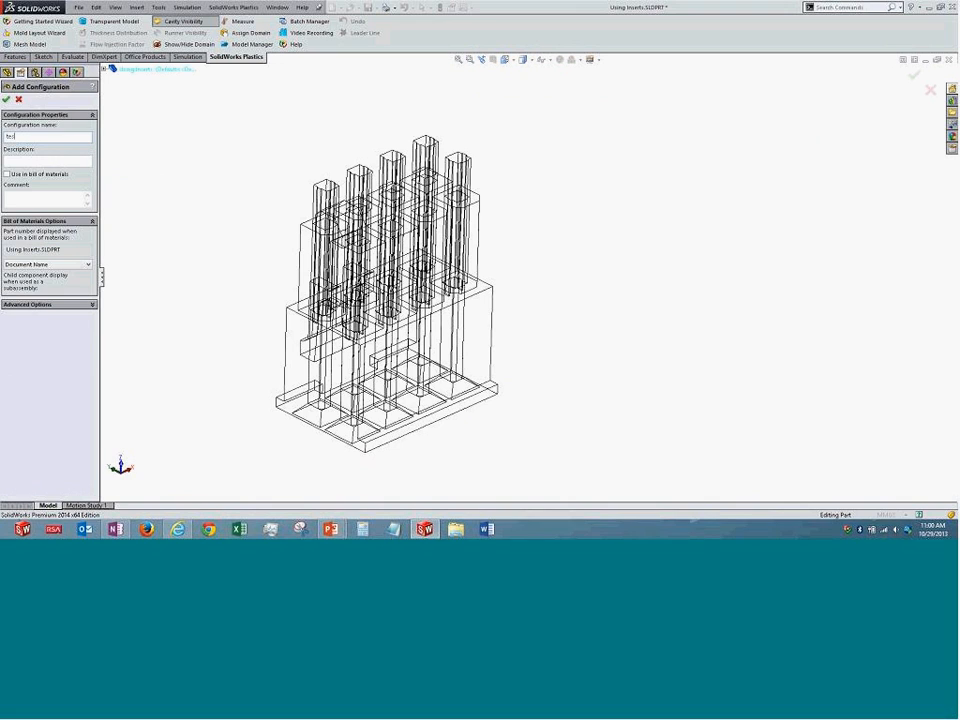
left_click(6, 99)
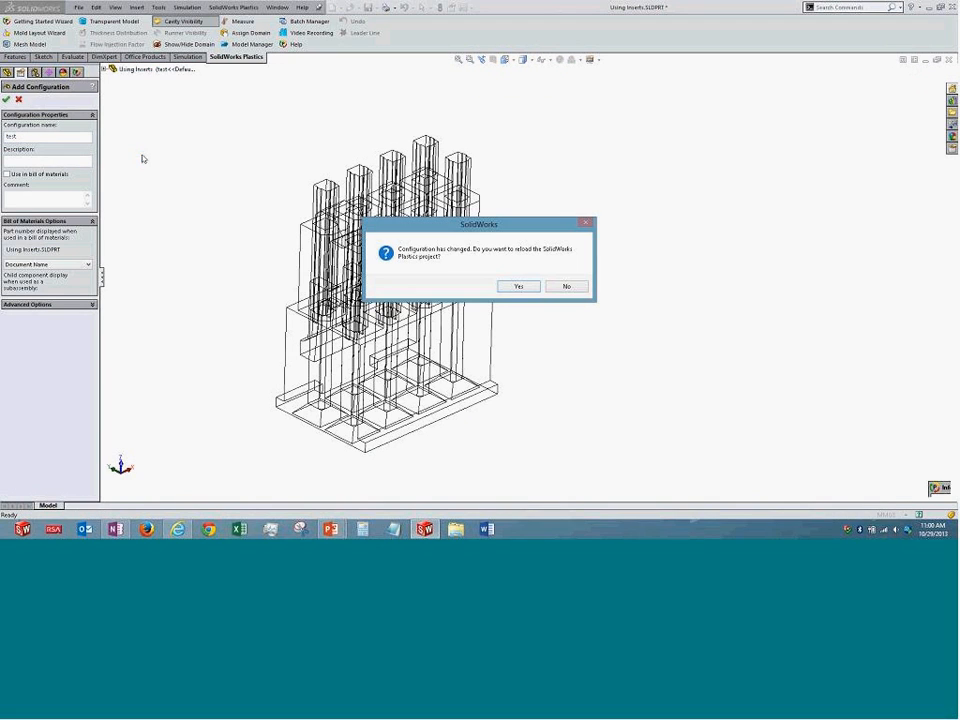
left_click(519, 287)
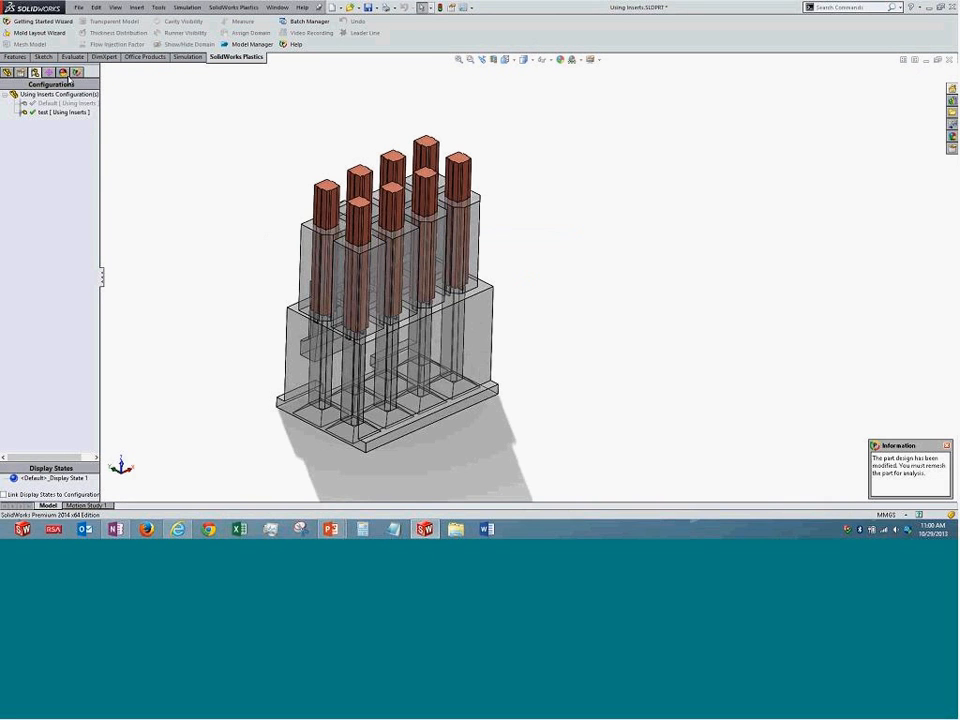
- Return to the Plastics analysis tree and examine the individual insert pins in the upper part of the transparent connector housing
left_click(76, 73)
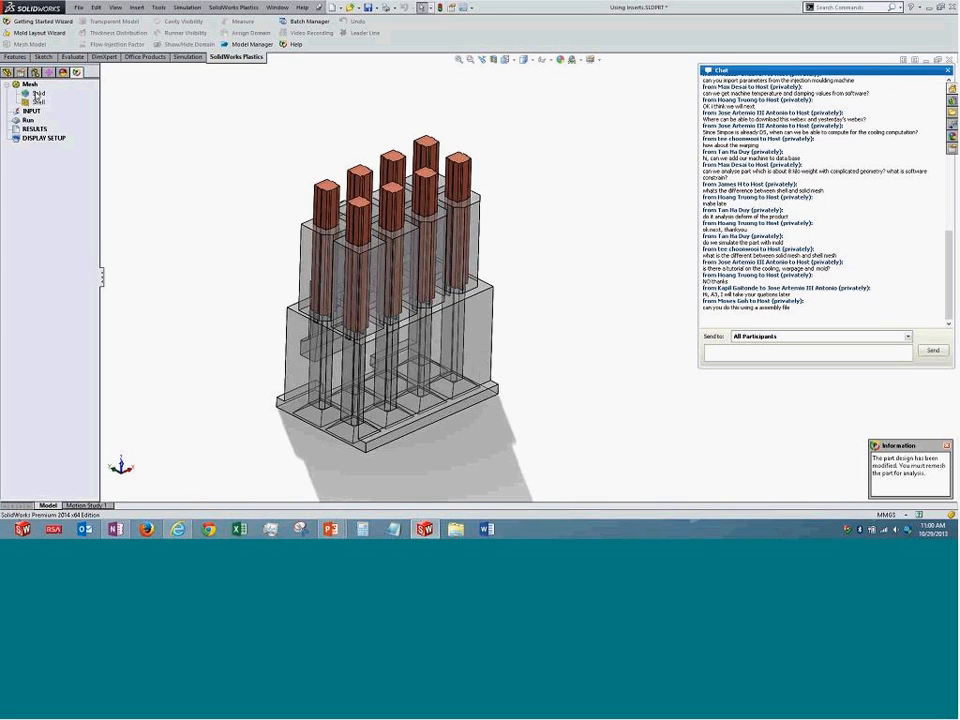
right_click(37, 93)
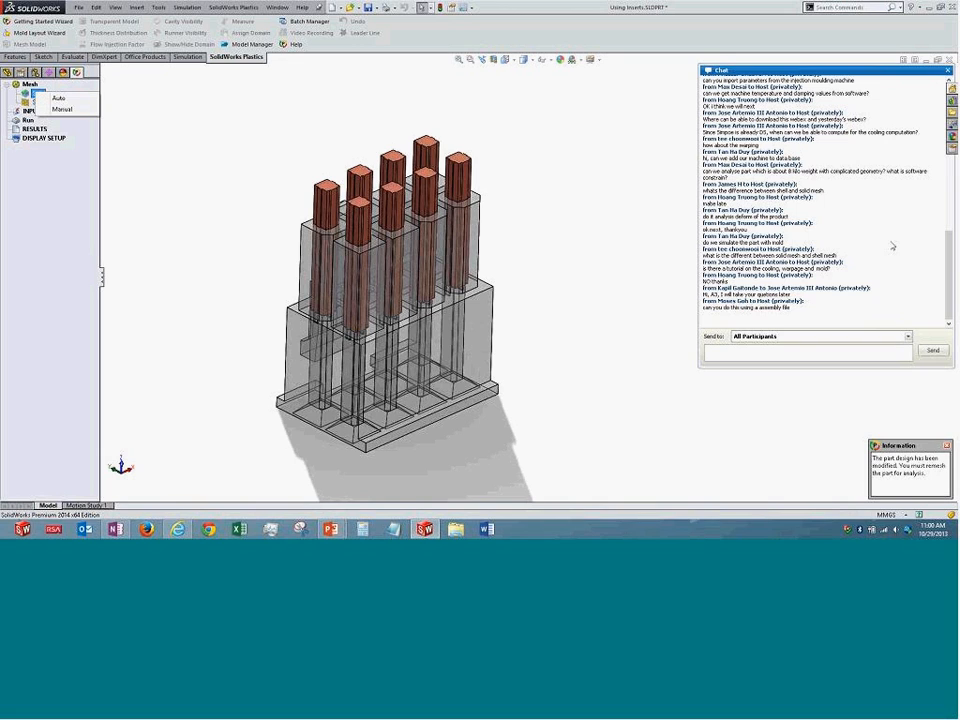
left_click(842, 261)
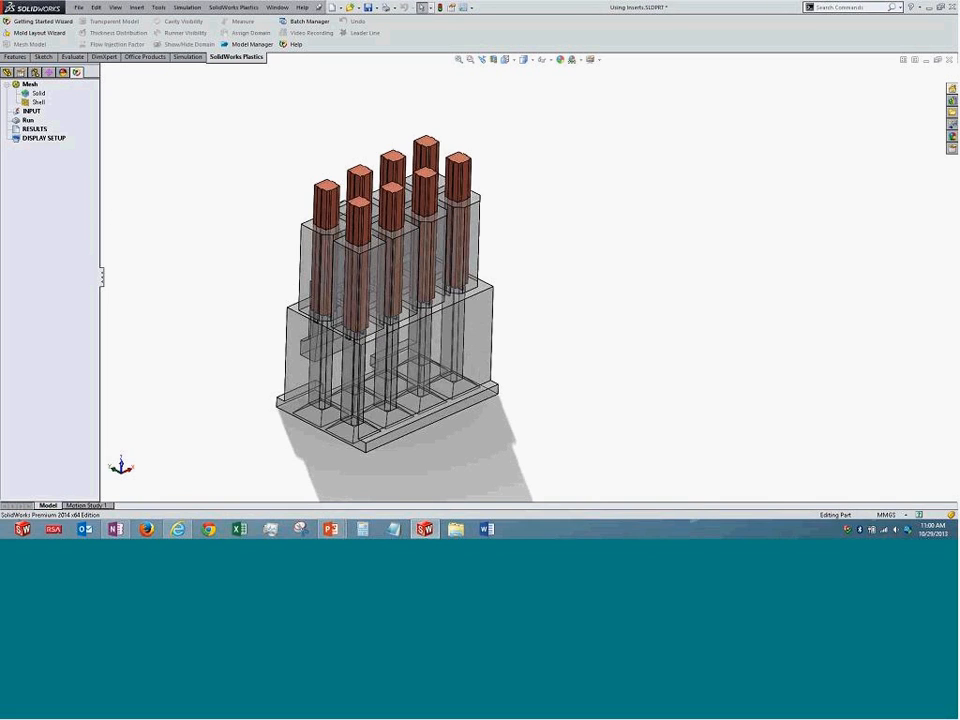
middle_click_drag(208, 249, 395, 300)
scroll(395, 300, "down", 1)
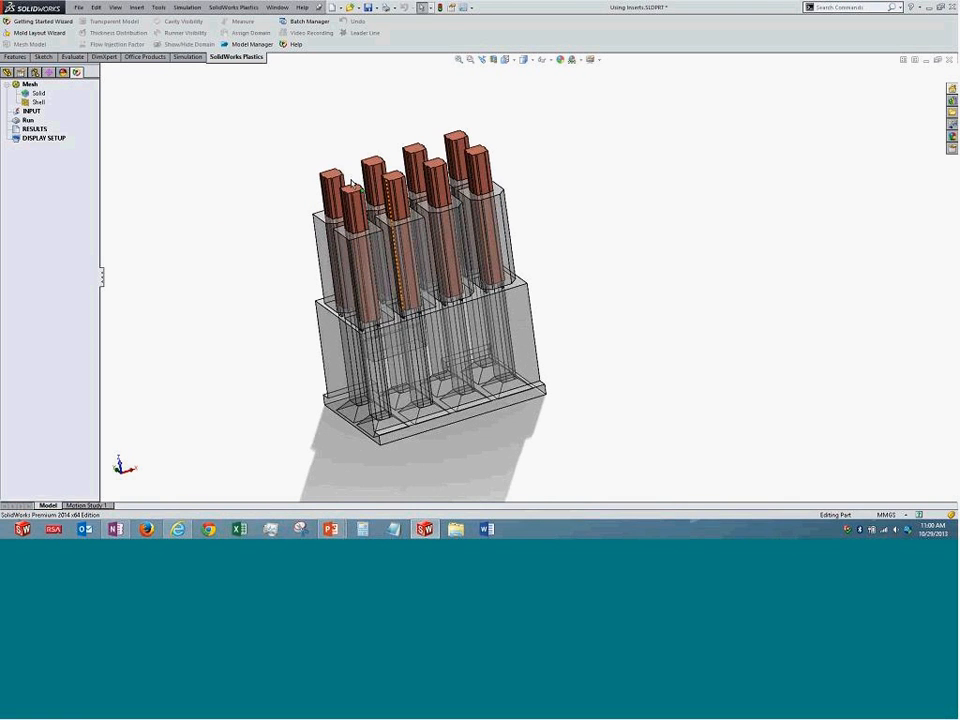
scroll(356, 146, "up", 2)
scroll(480, 212, "down", 5)
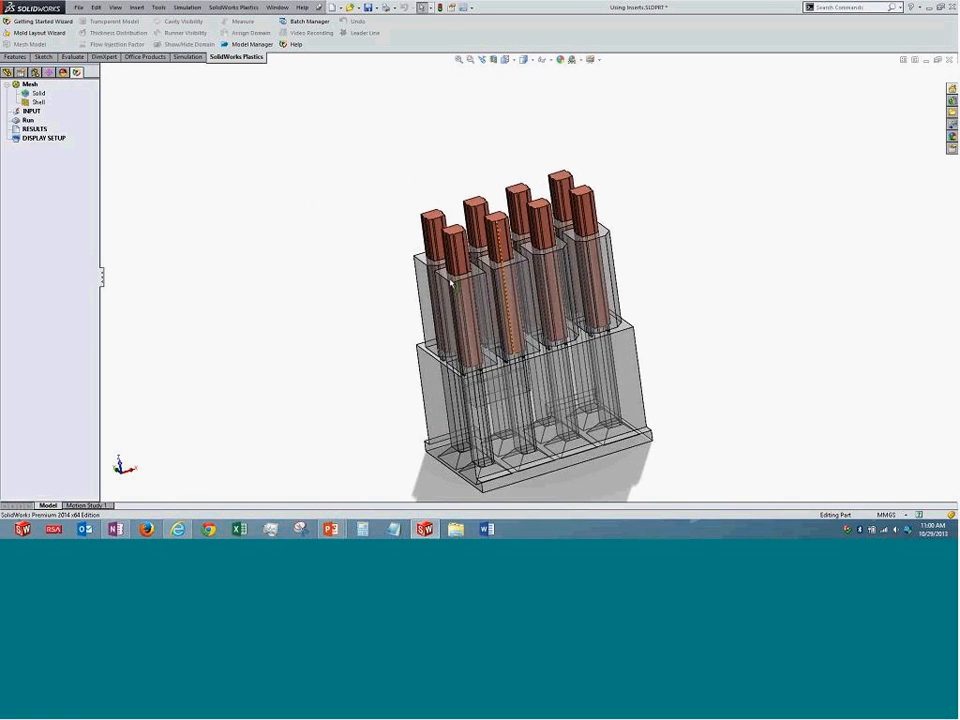
left_click(443, 276)
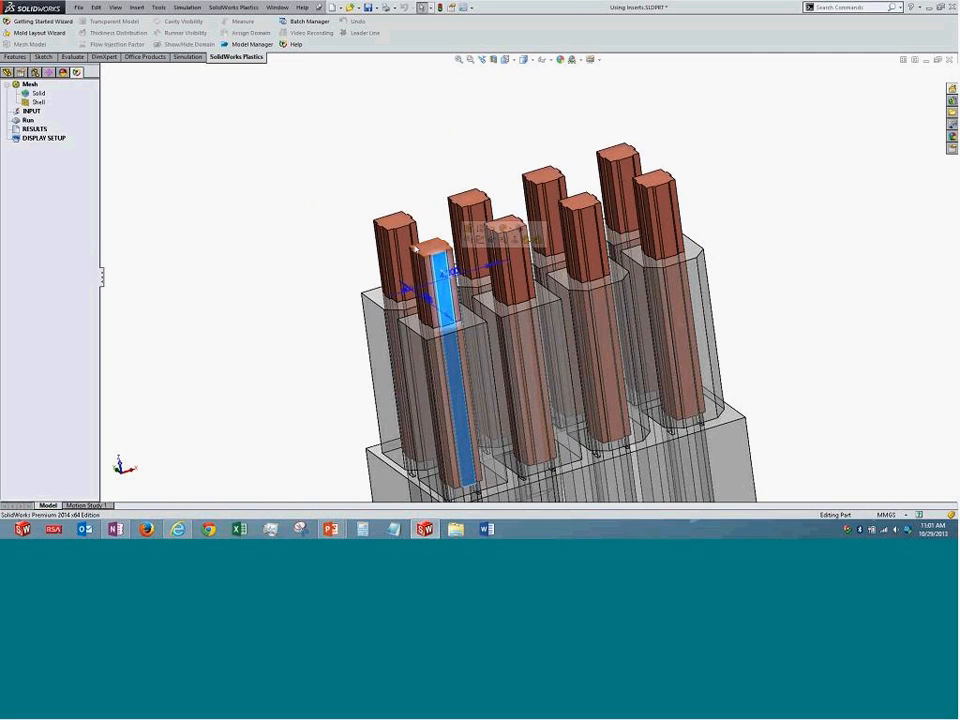
left_click(407, 244)
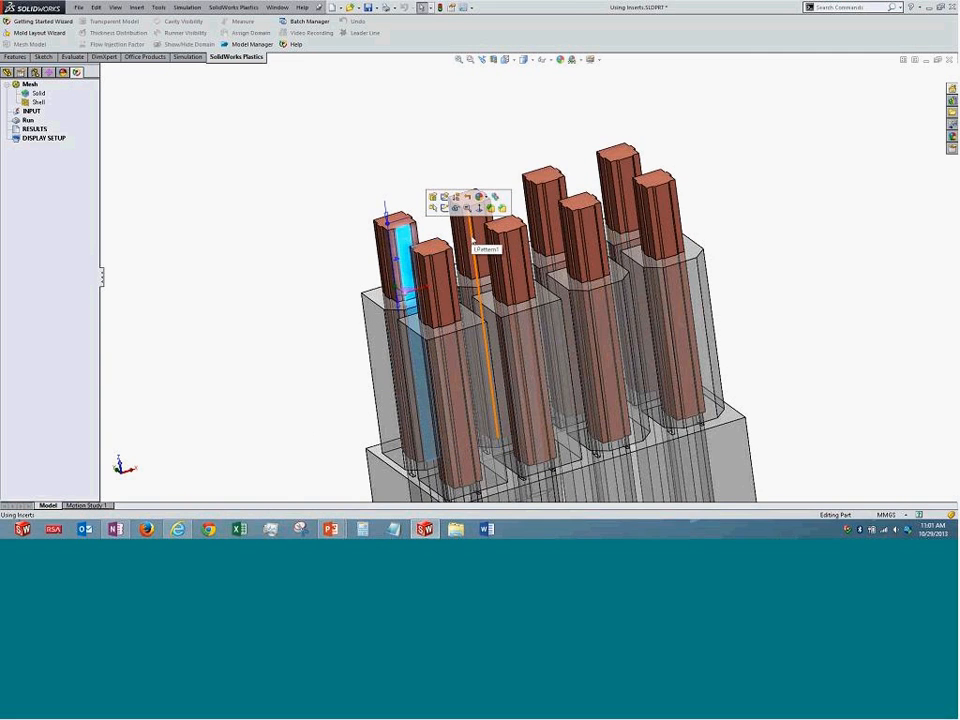
left_click(778, 315)
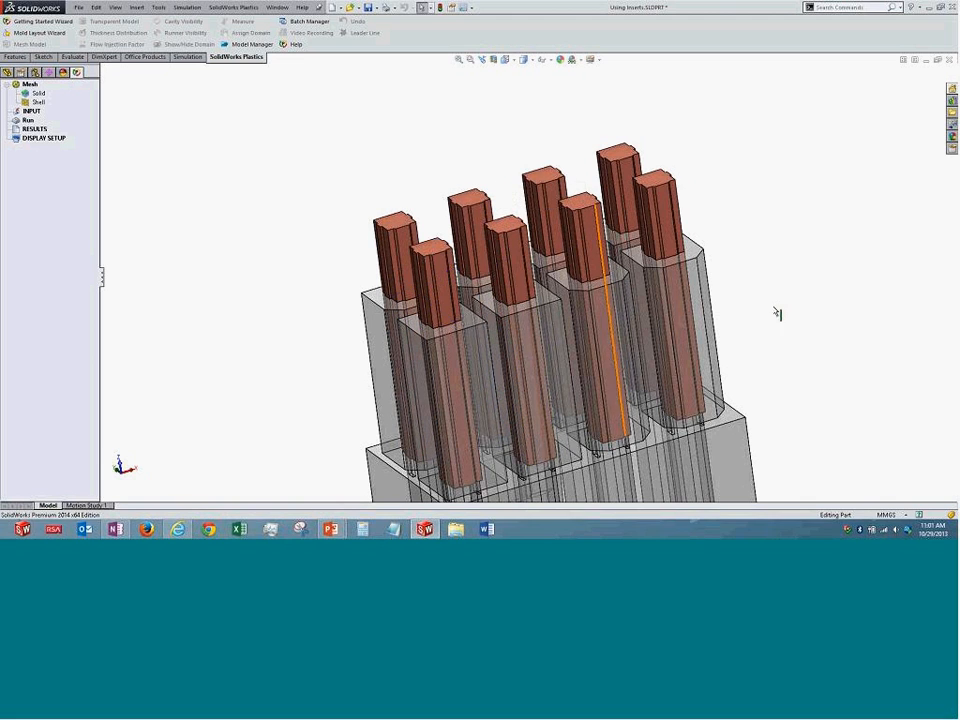
scroll(773, 255, "up", 3)
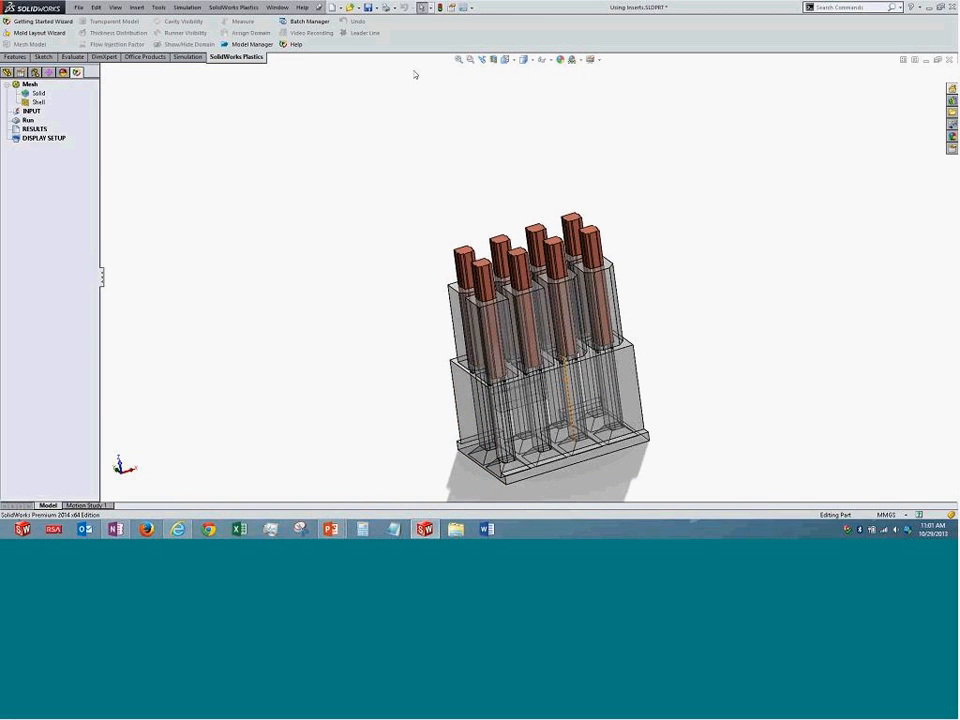
left_click(461, 61)
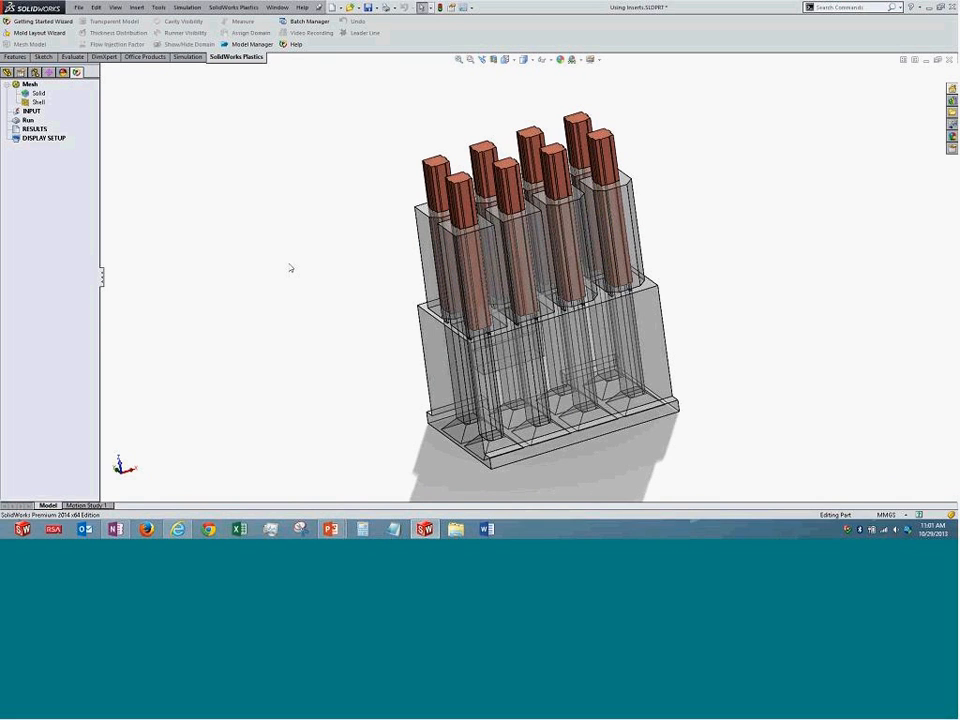
- Examine the clip side and base of the connector to see how the inserts sit inside the housing
middle_click_drag(313, 259, 174, 216)
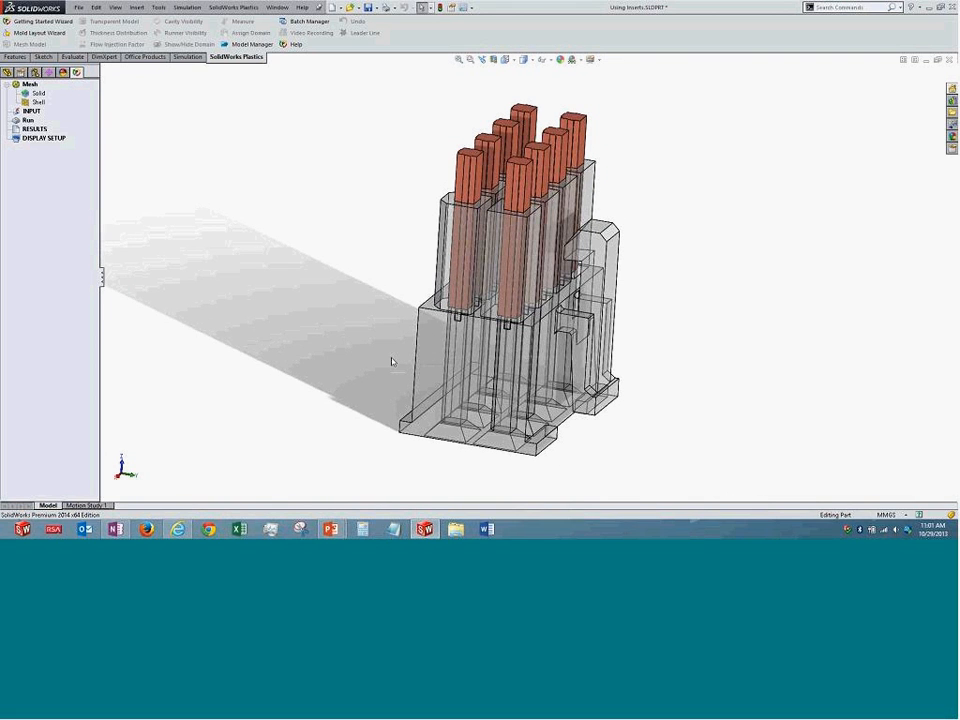
scroll(385, 345, "down", 2)
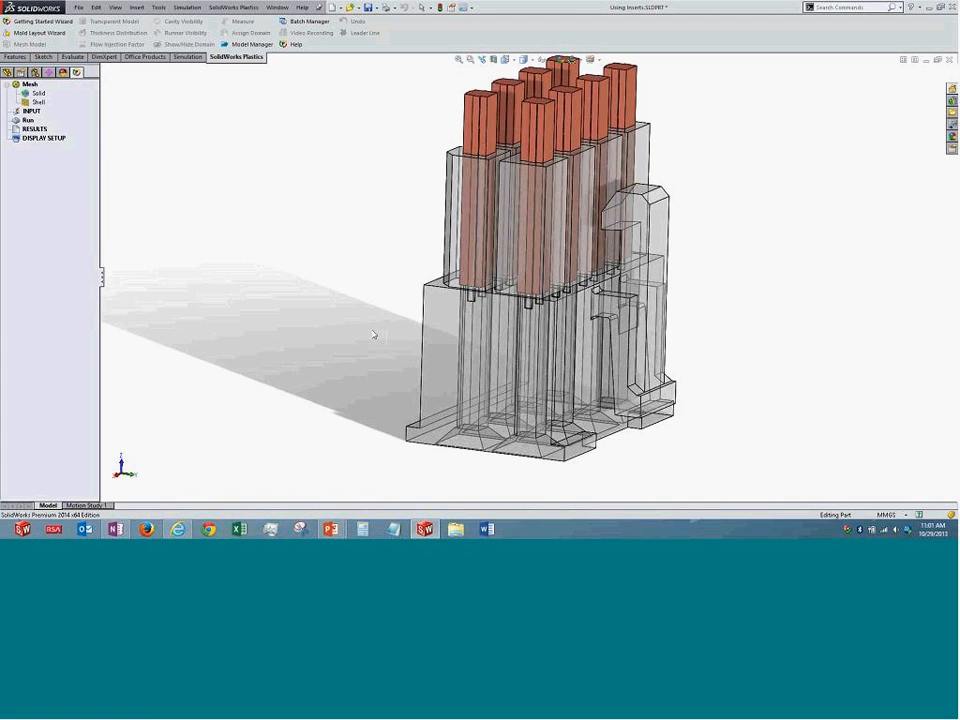
middle_click_drag(373, 335, 350, 335)
scroll(634, 152, "down", 2)
scroll(630, 163, "up", 2)
scroll(630, 165, "up", 1)
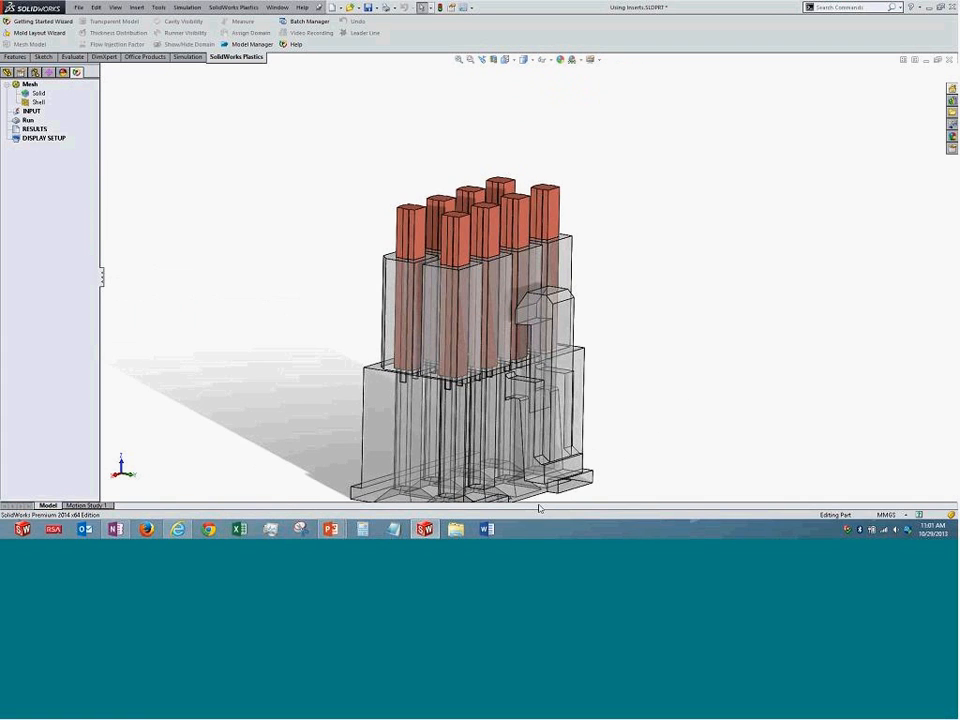
scroll(470, 440, "up", 1)
scroll(474, 458, "down", 3)
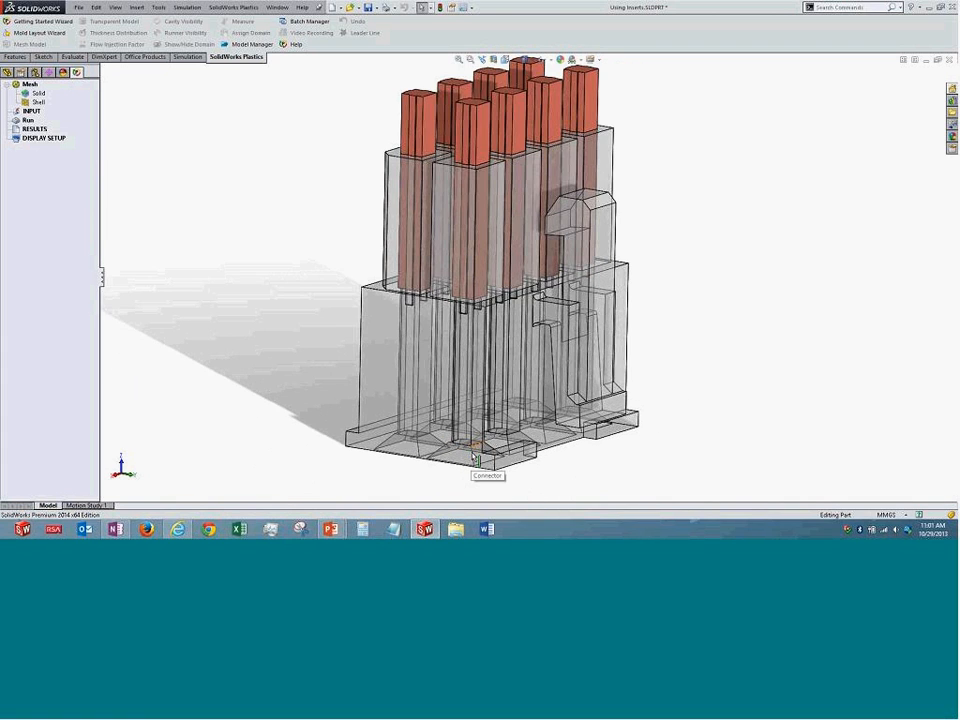
scroll(280, 240, "up", 2)
- Start a manual solid mesh procedure for the connector part, reusing the previous meshing parameters
right_click(38, 94)
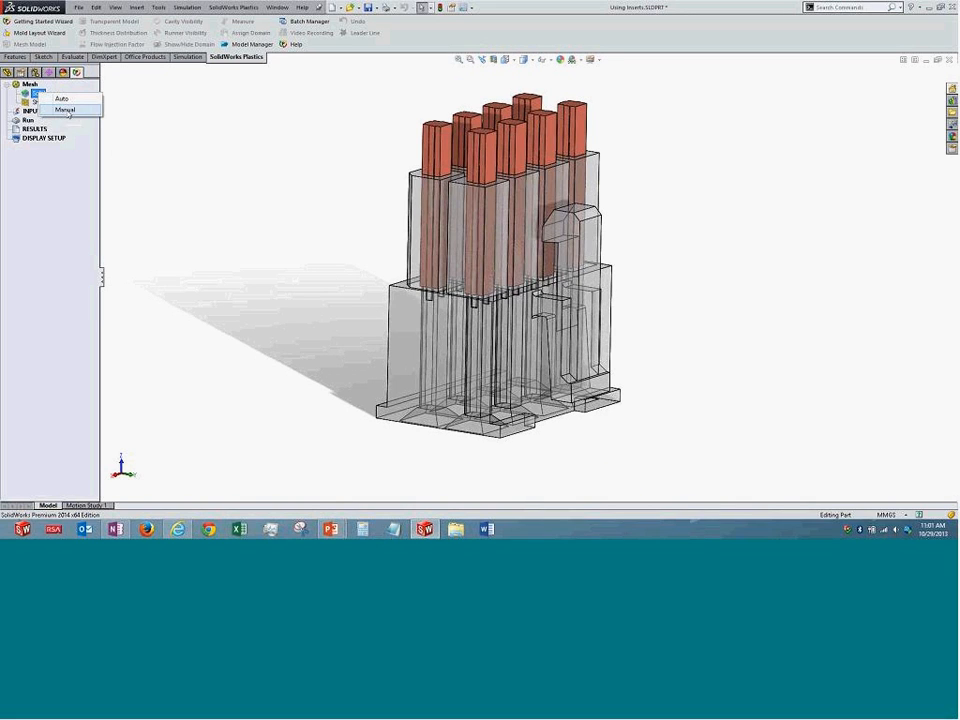
left_click(68, 111)
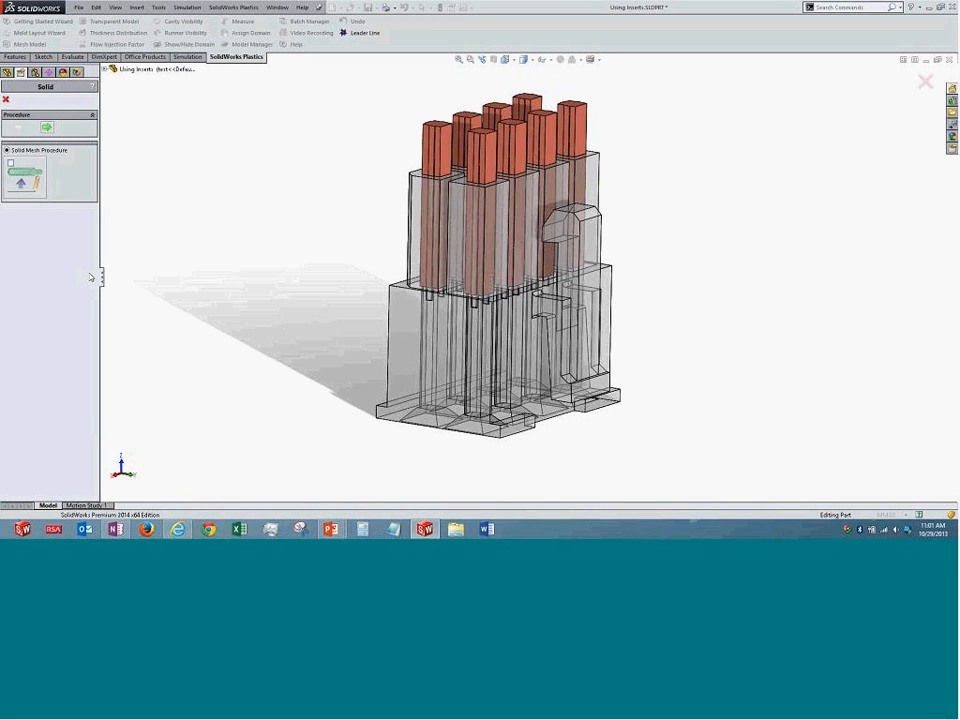
left_click(10, 167)
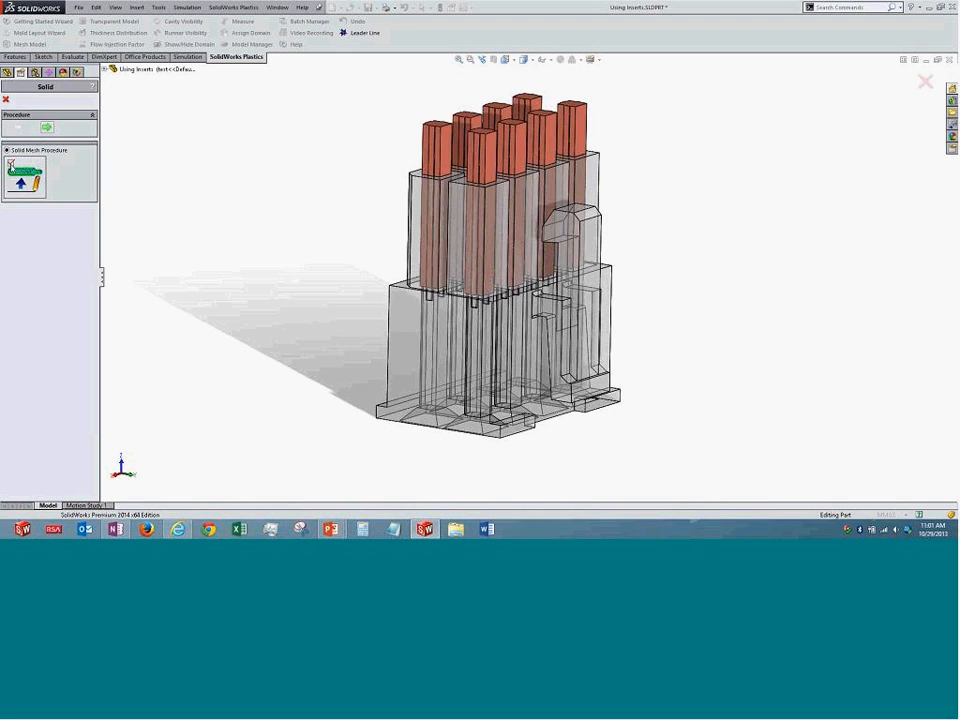
left_click(10, 162)
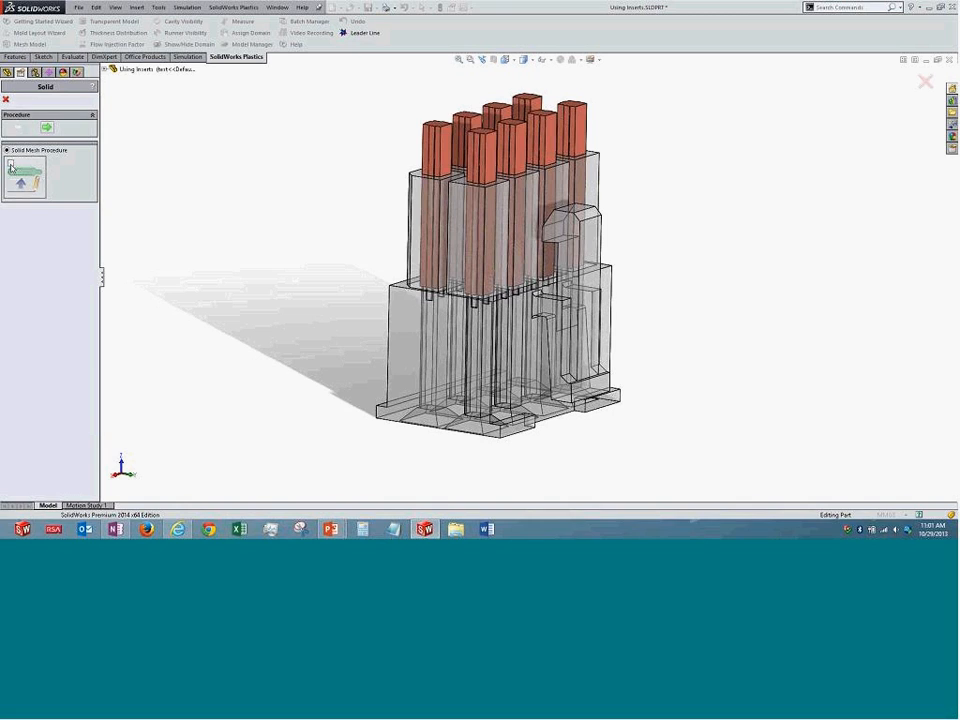
left_click(47, 127)
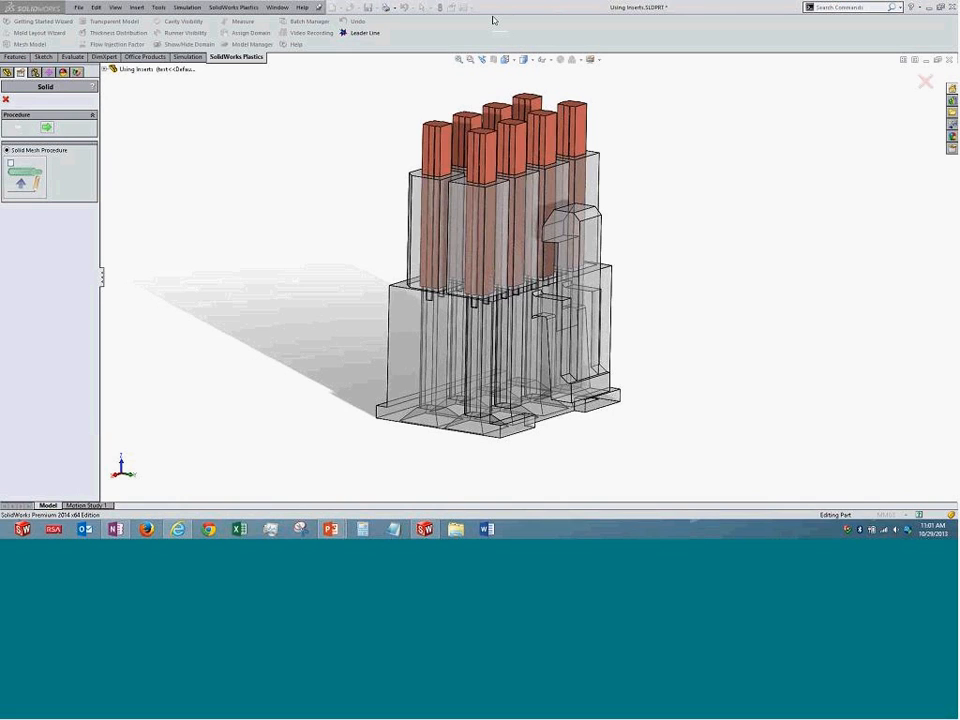
left_click(47, 128)
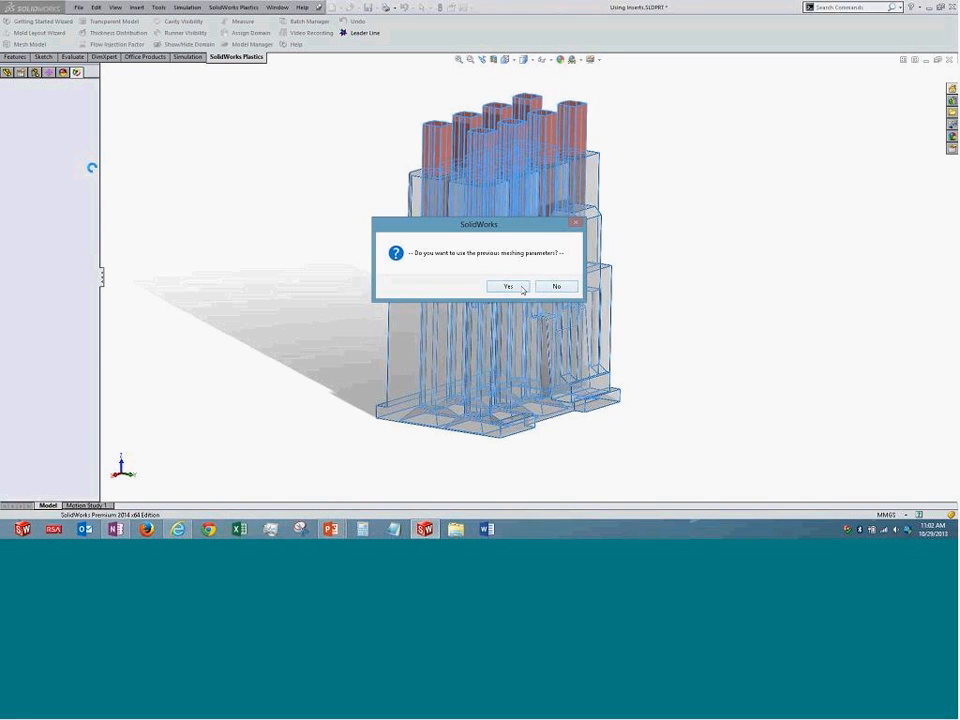
left_click(520, 286)
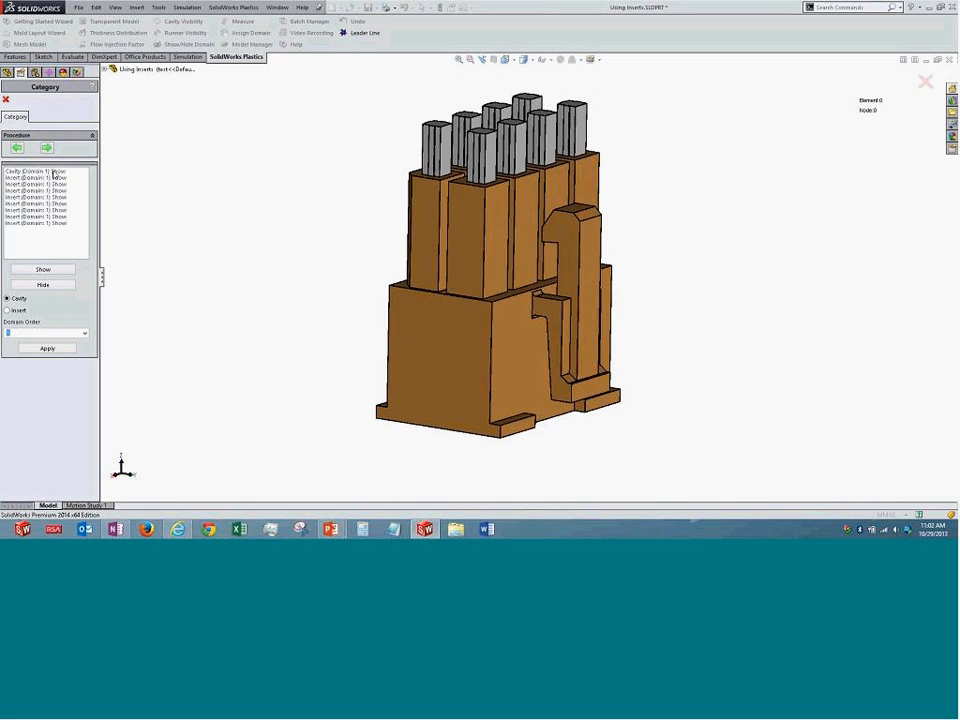
- Assign the Insert category to all eight insert pins and check which bodies the cavity and insert entries highlight
left_click(53, 172)
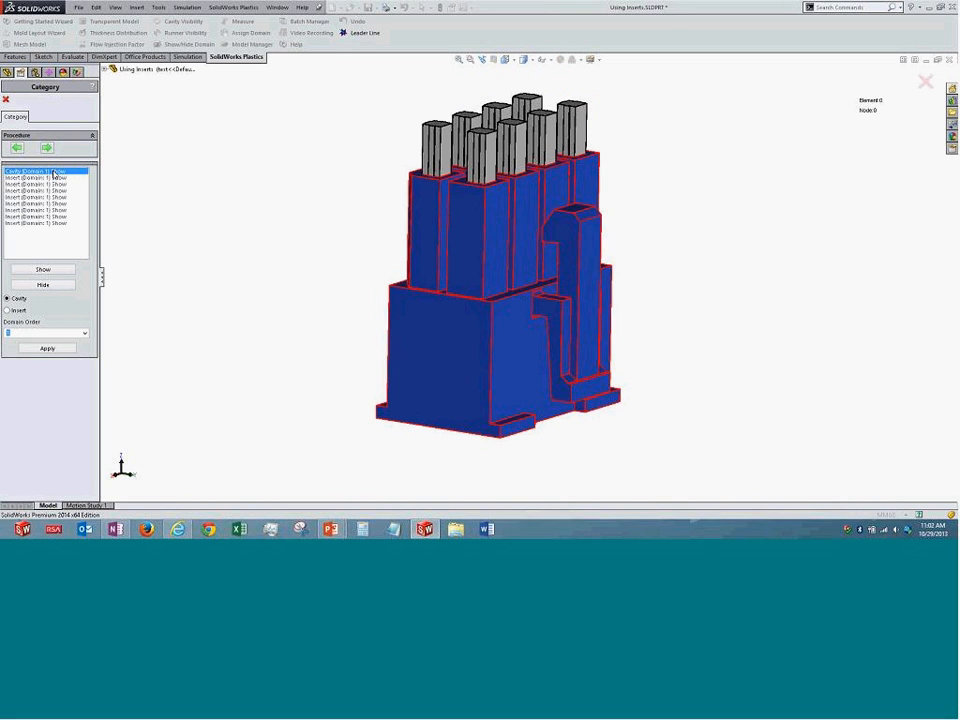
left_click(60, 196)
left_click(62, 210)
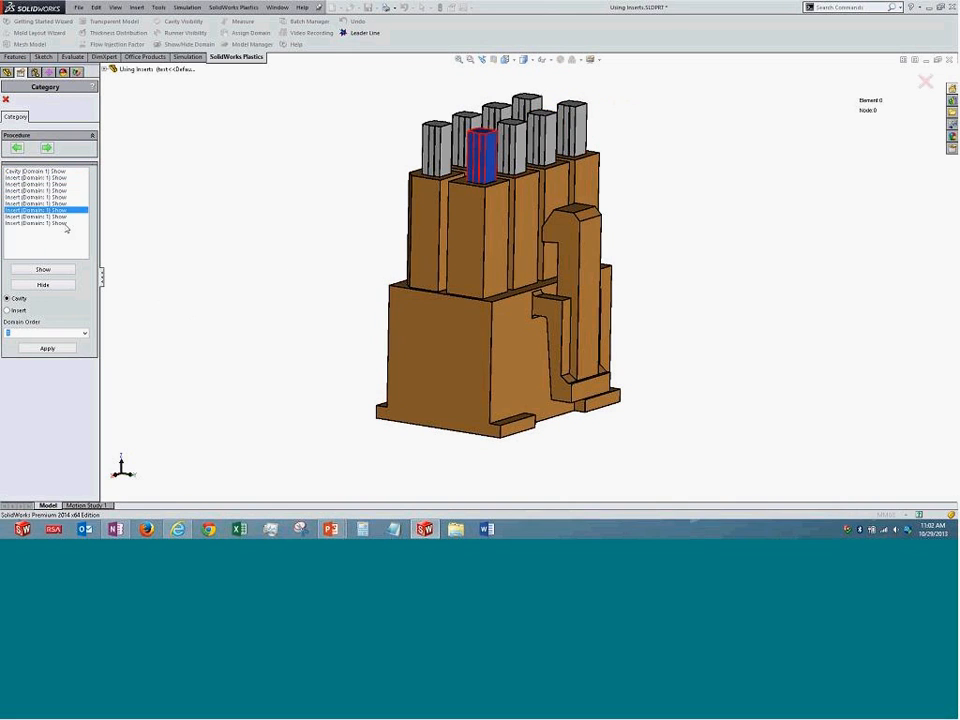
left_click(64, 223)
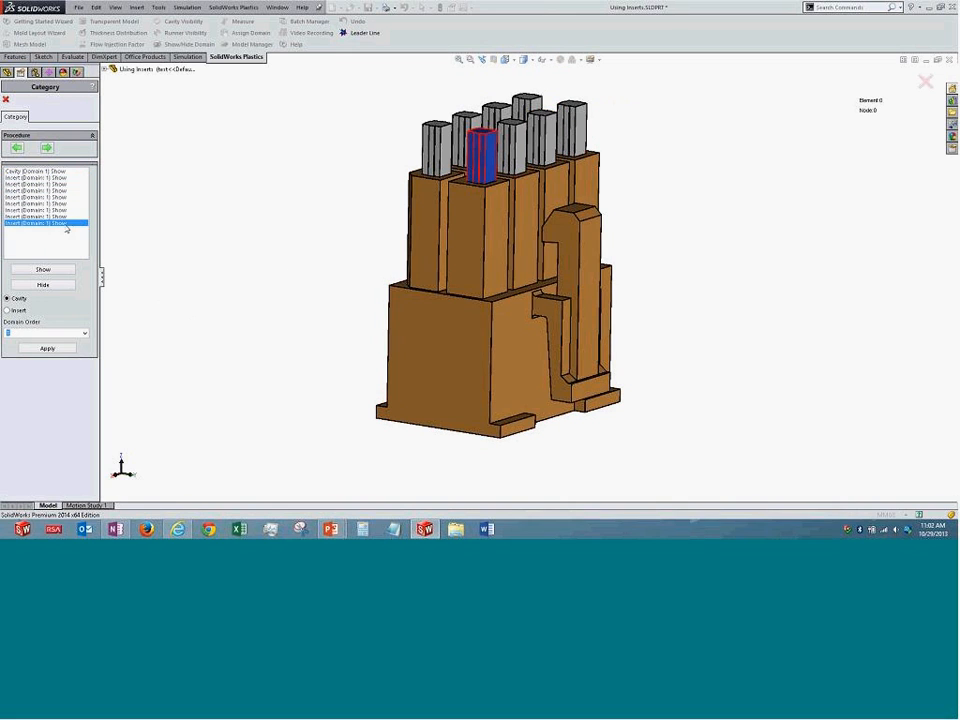
left_click(69, 178, "shift")
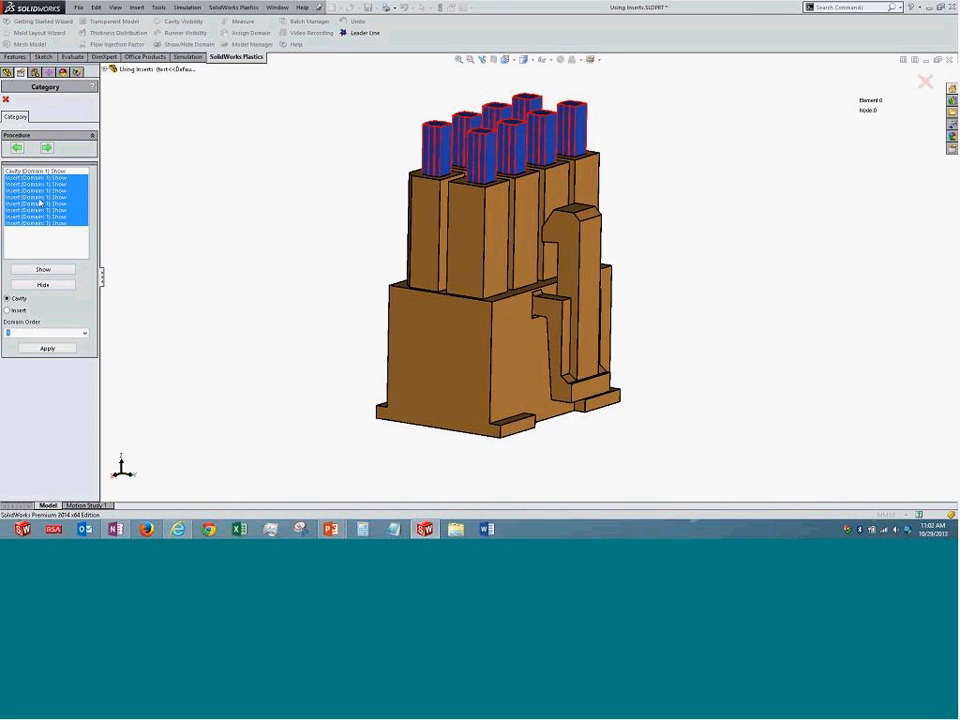
left_click(19, 311)
left_click(42, 349)
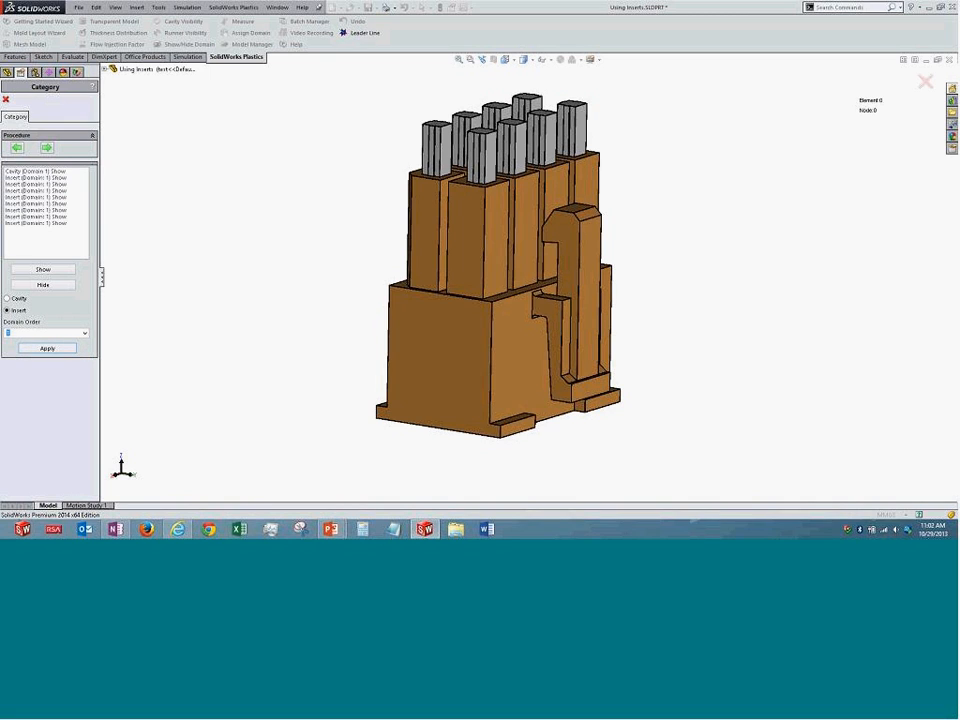
left_click(30, 177)
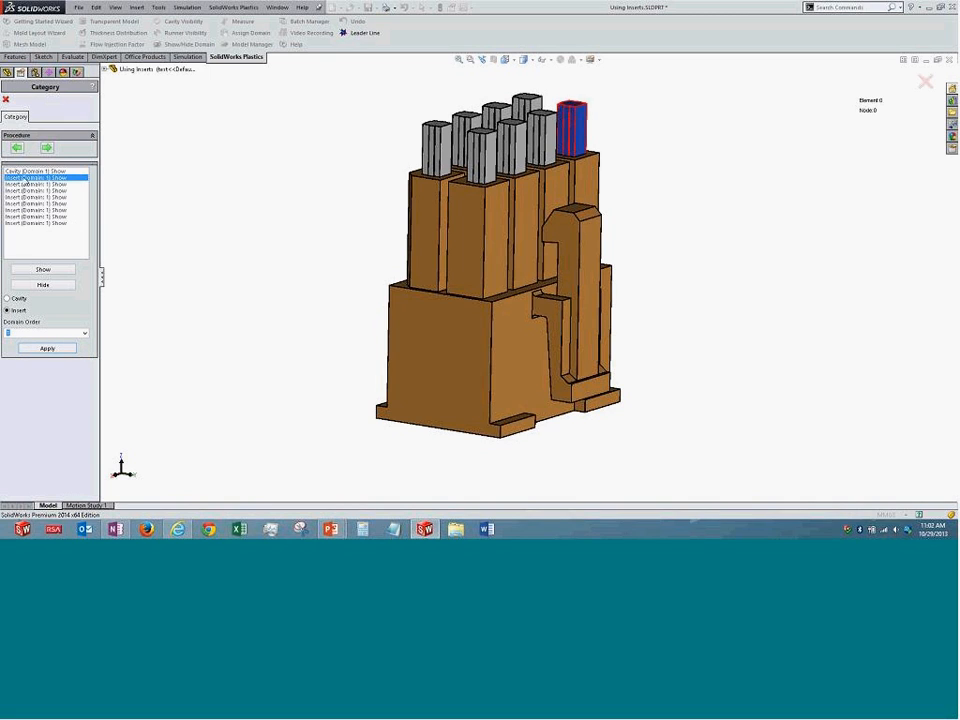
left_click(28, 172)
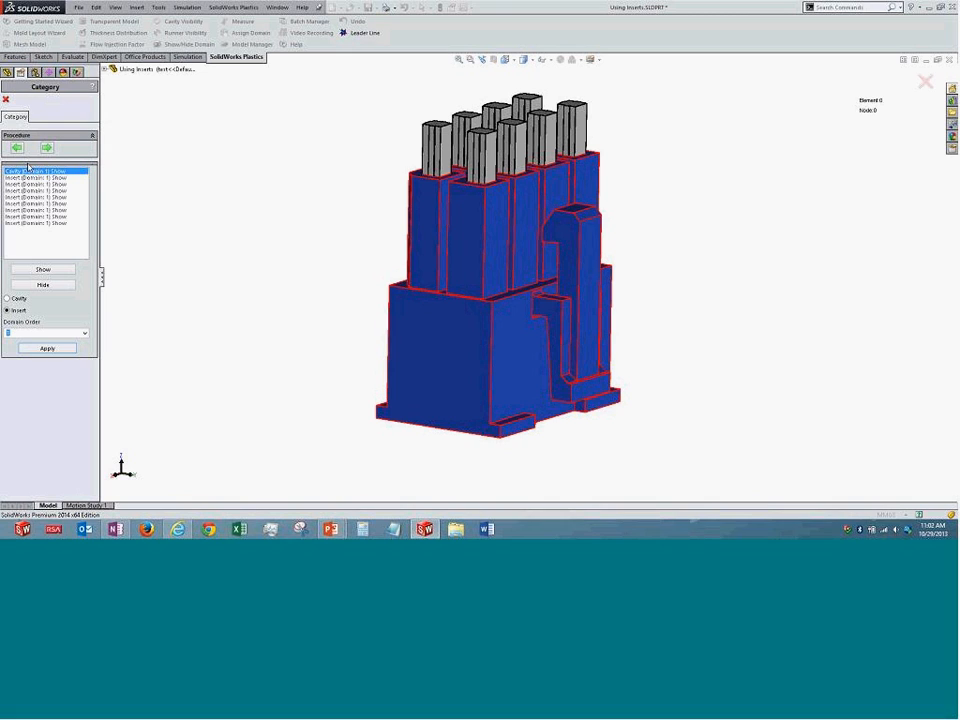
- Generate the surface mesh with a triangle size of 0.45 and no local refinement
left_click(47, 148)
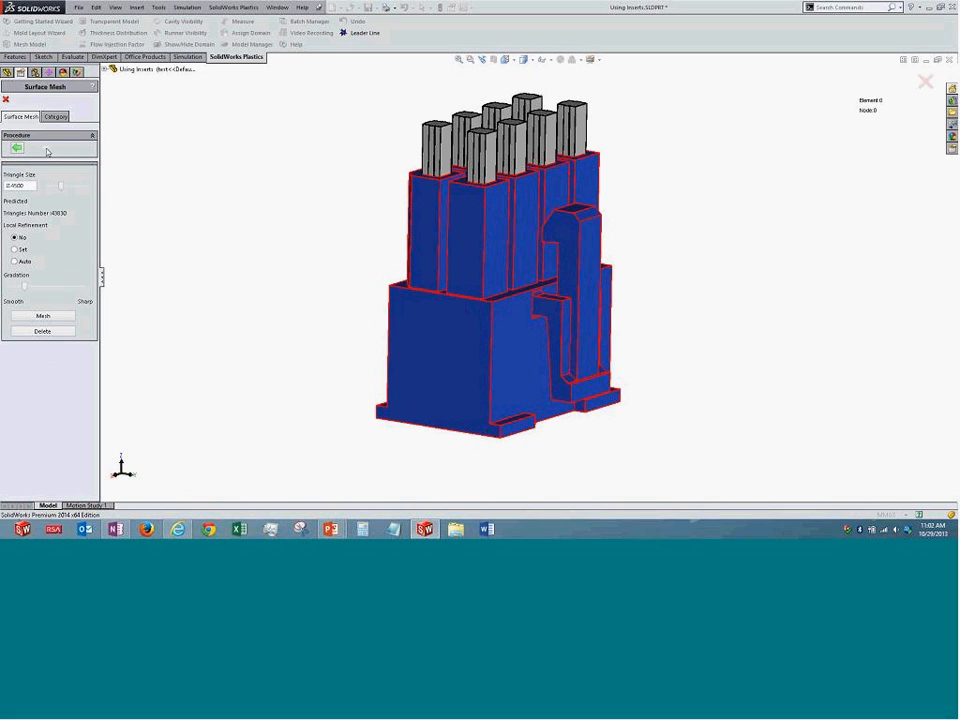
left_click_drag(29, 186, 1, 200)
type("0.4500")
left_click(34, 315)
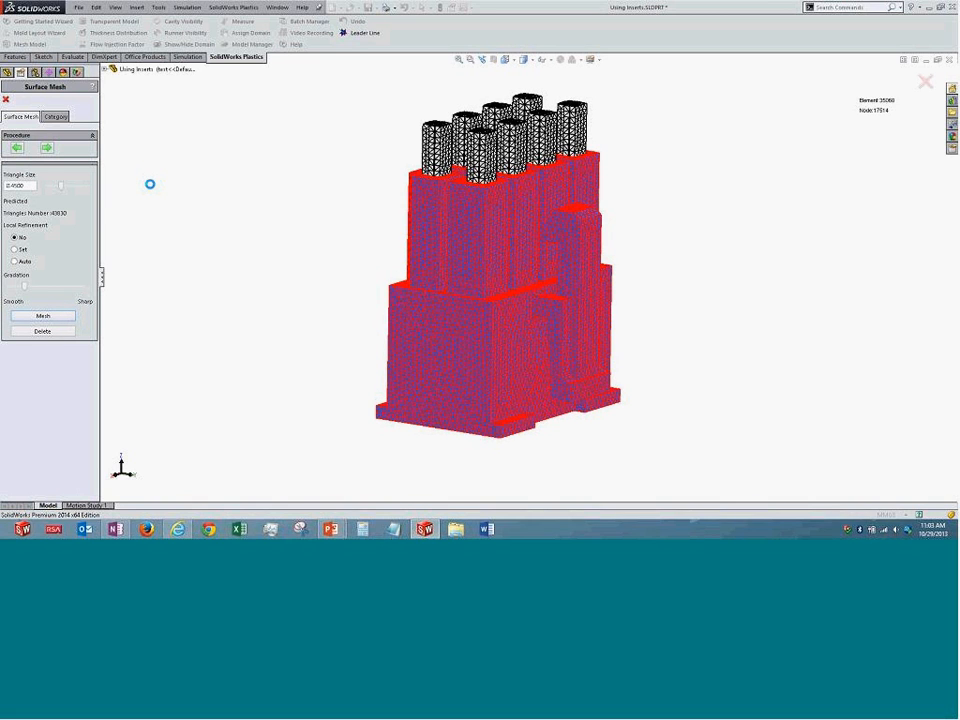
- Inspect the surface mesh up close, accept its mesh summary, and continue to the solid mesh type choice
middle_click_drag(373, 193, 350, 229)
scroll(496, 233, "down", 5)
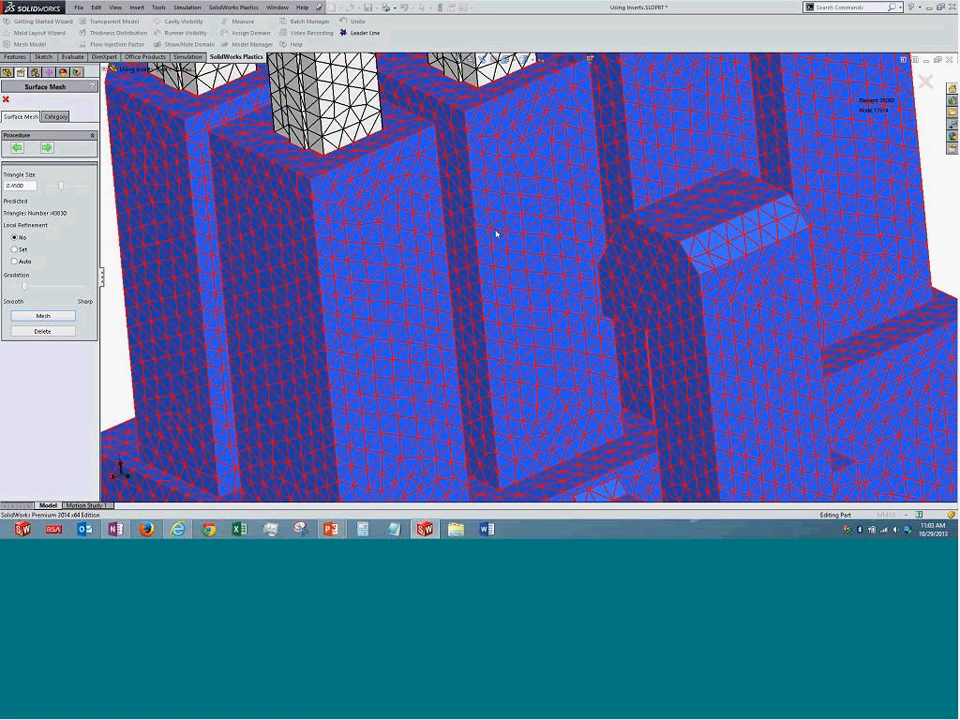
key("f")
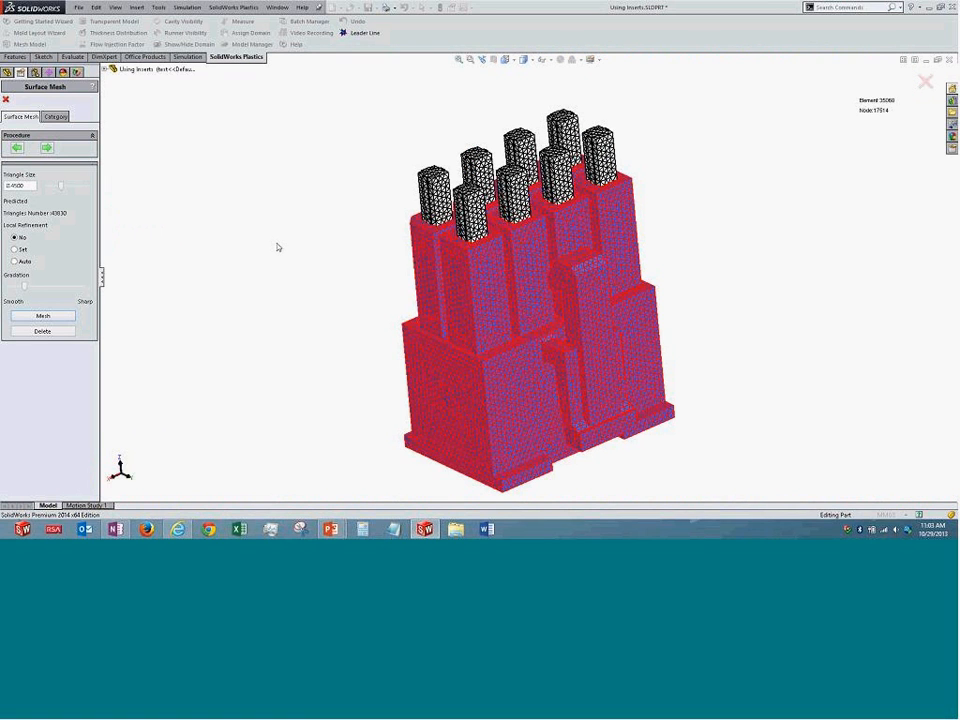
left_click(47, 150)
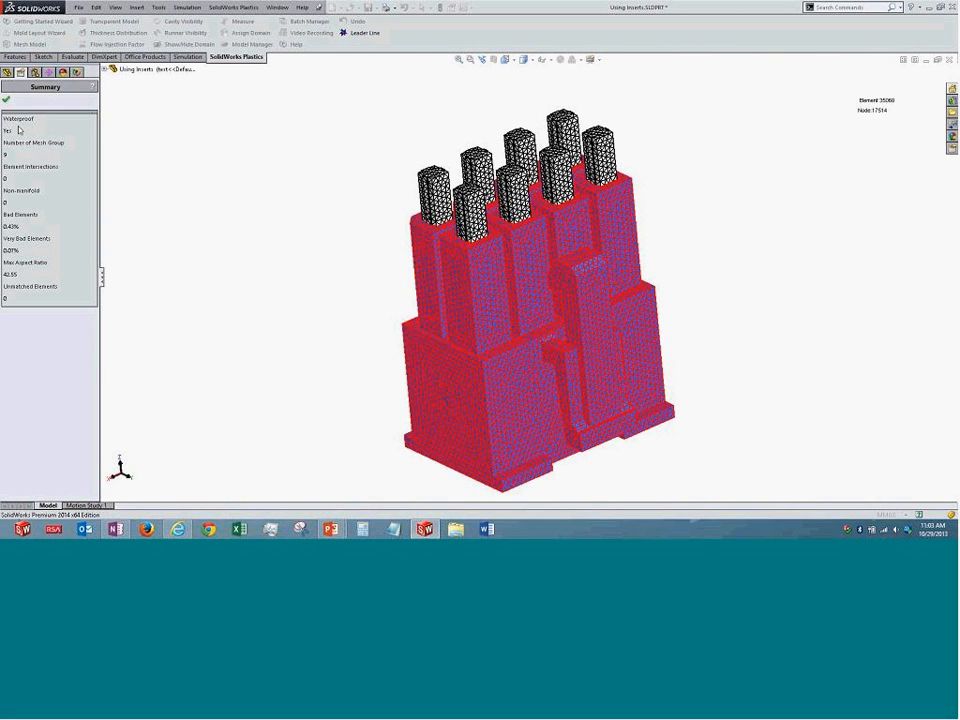
left_click(6, 102)
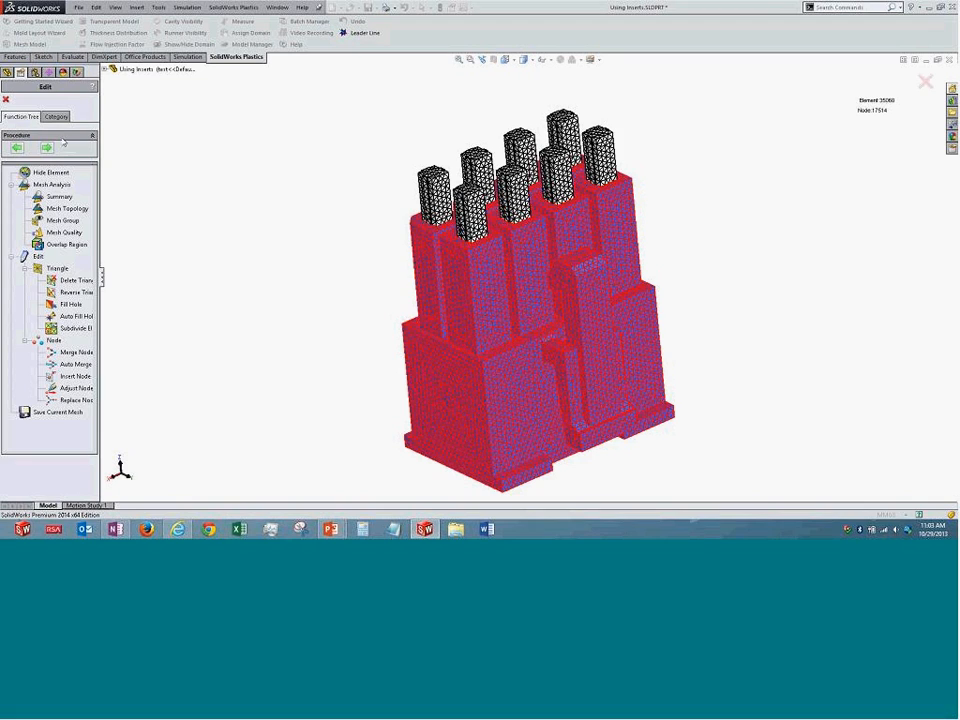
left_click(49, 151)
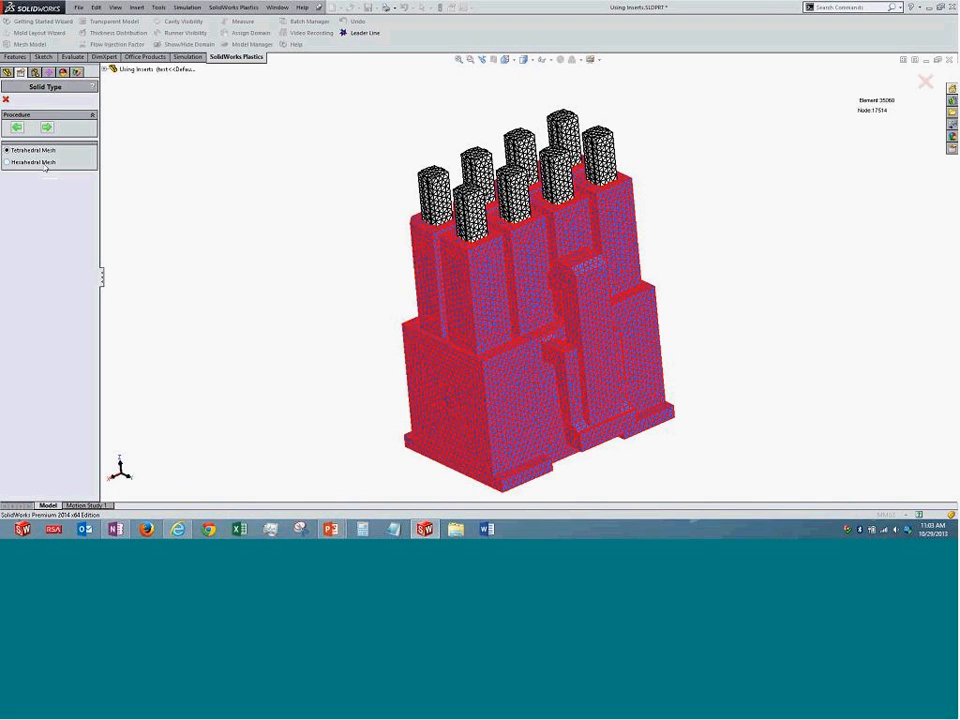
- Generate a tetrahedral solid mesh of the connector and inserts using the Hybrid option
left_click(44, 165)
left_click(46, 127)
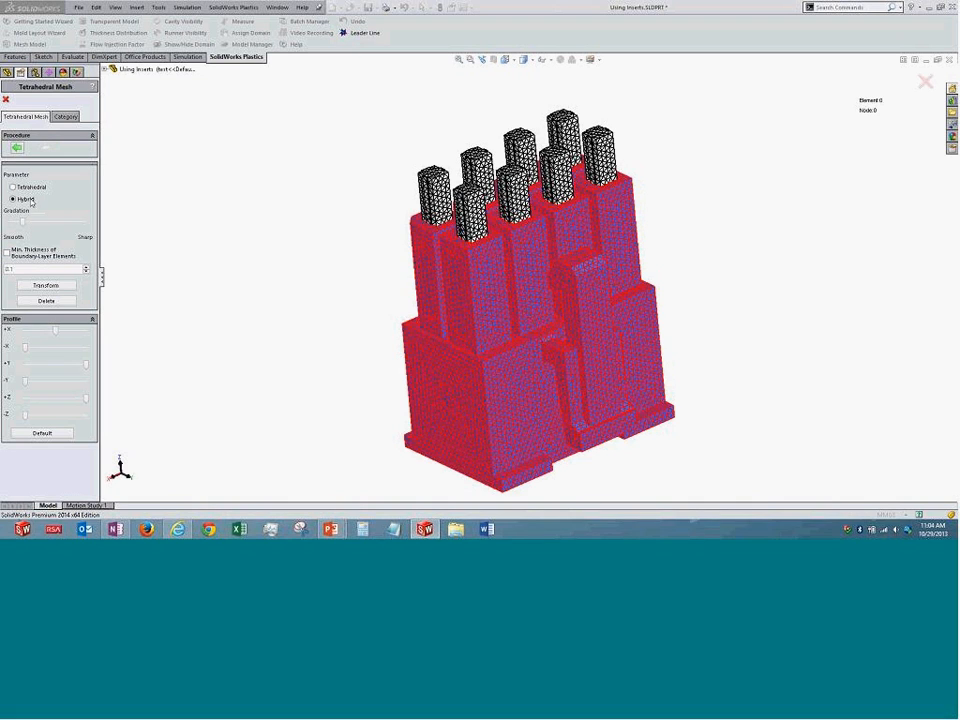
left_click(46, 286)
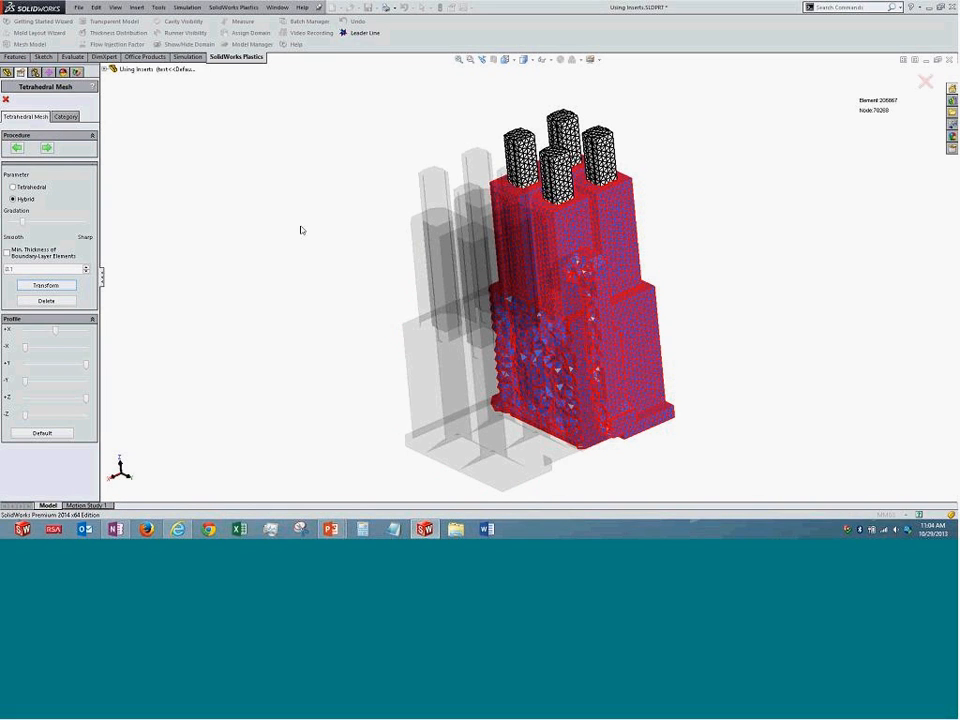
- Examine the cross-section of the hybrid mesh, especially the boundary layers and inner elements in the connector's clip
middle_click_drag(343, 249, 479, 226)
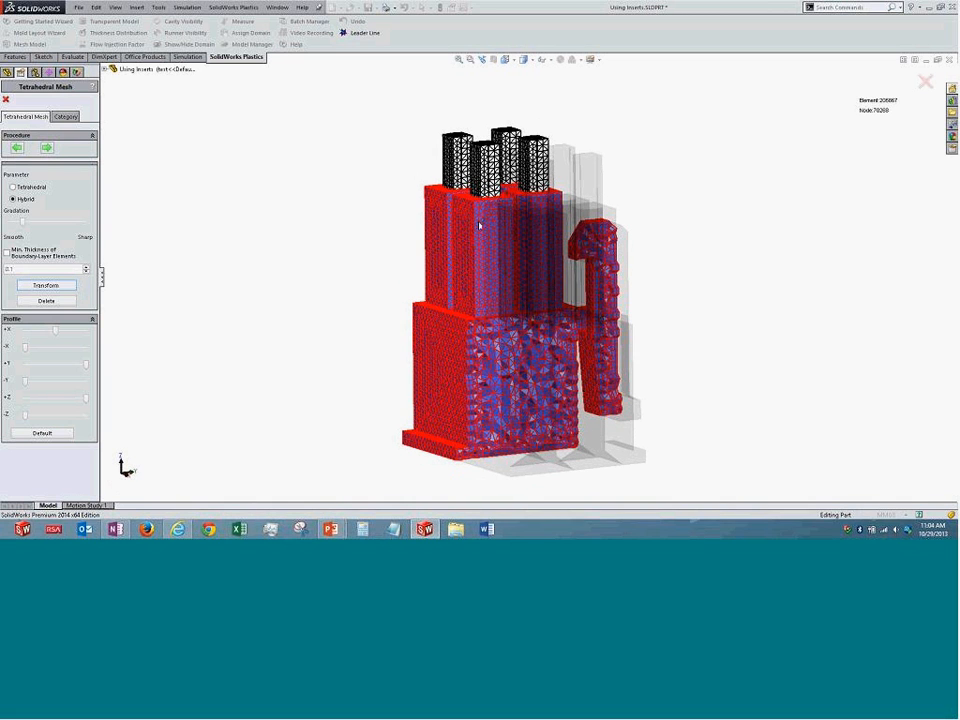
scroll(480, 220, "down", 5)
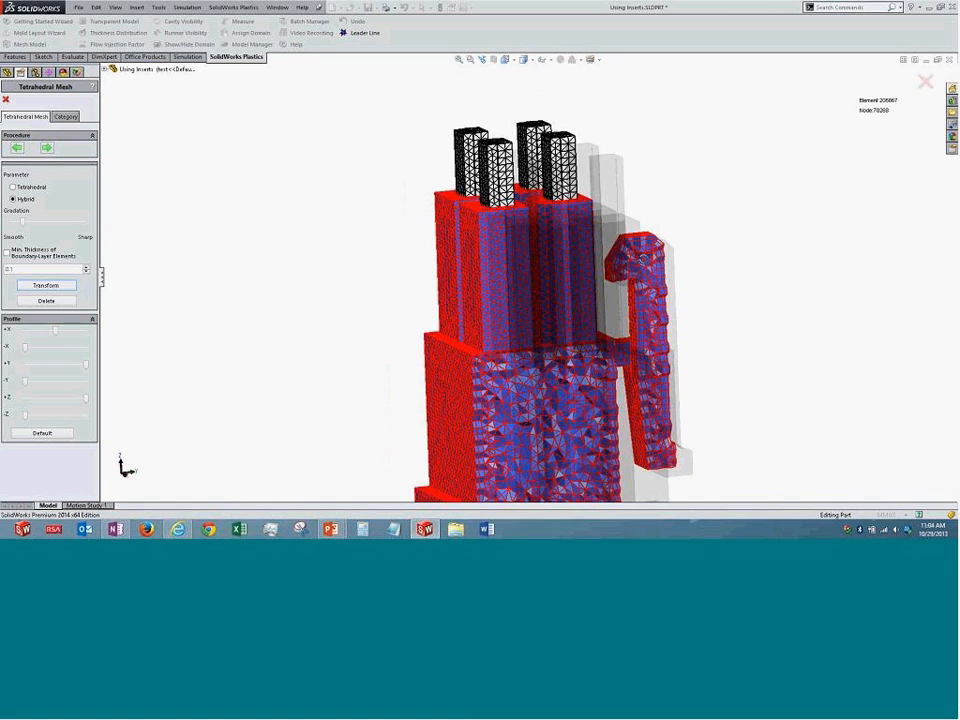
middle_click_drag(644, 259, 632, 264)
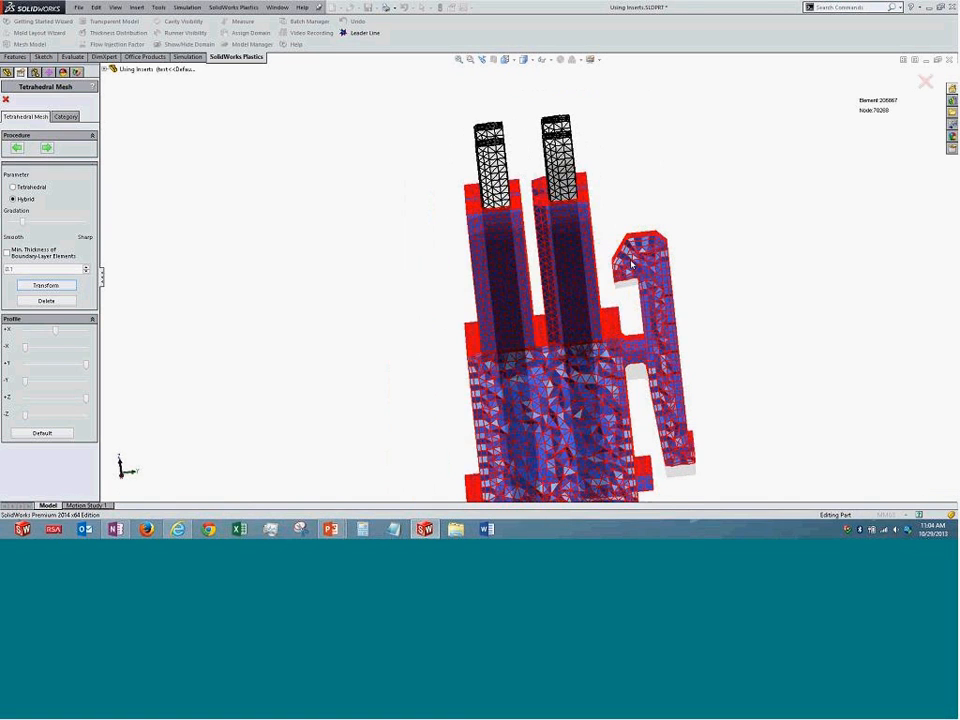
scroll(632, 264, "down", 5)
scroll(578, 260, "down", 2)
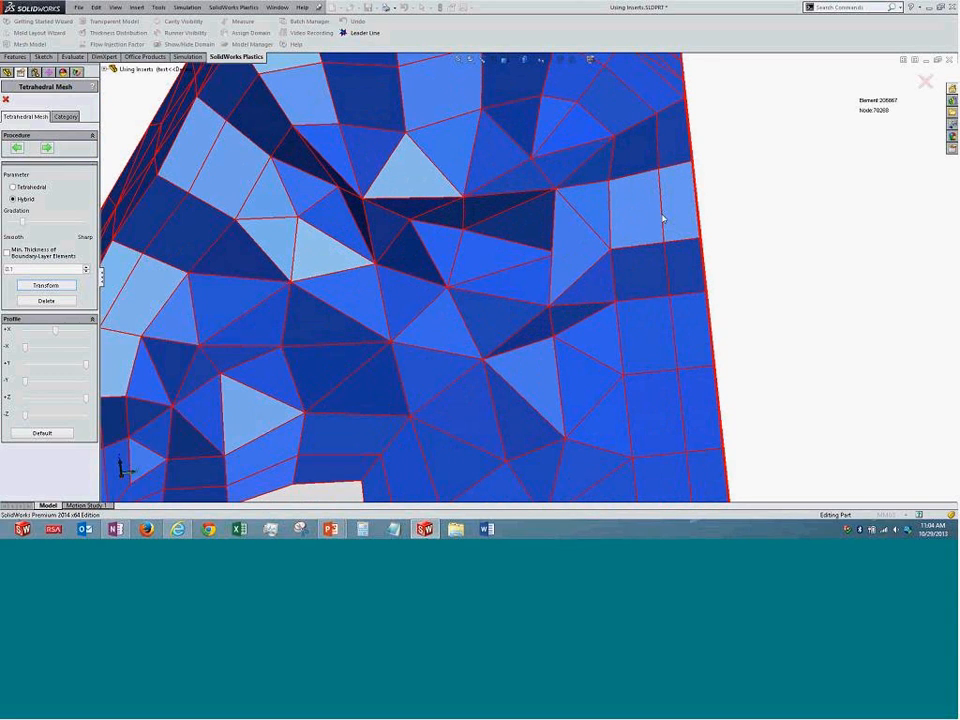
middle_click_drag(681, 210, 667, 222)
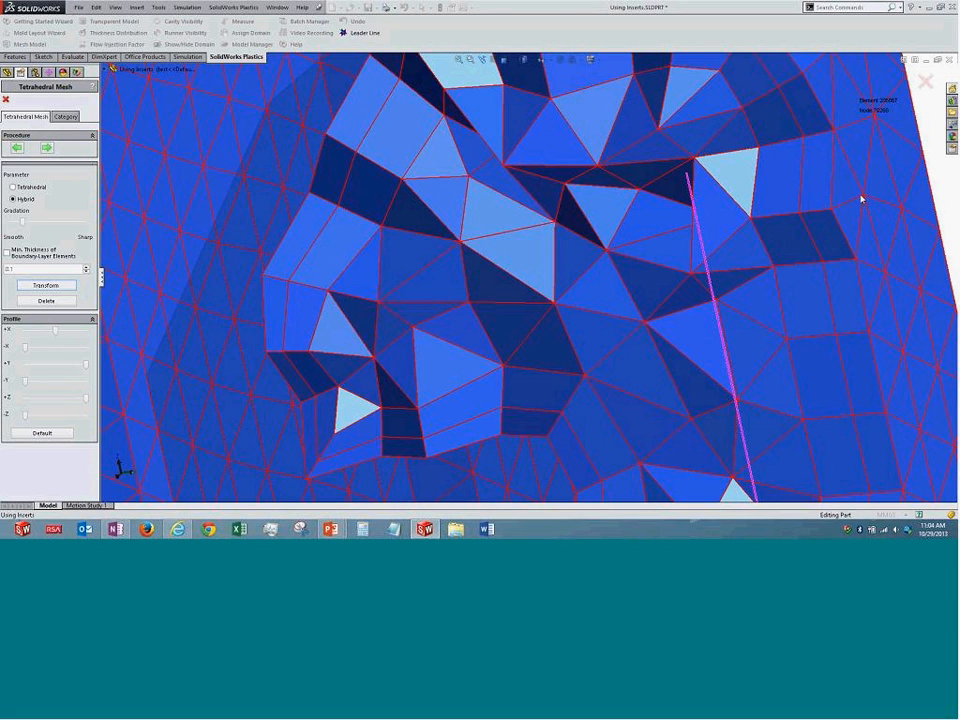
middle_click_drag(862, 199, 615, 204)
scroll(783, 211, "up", 2)
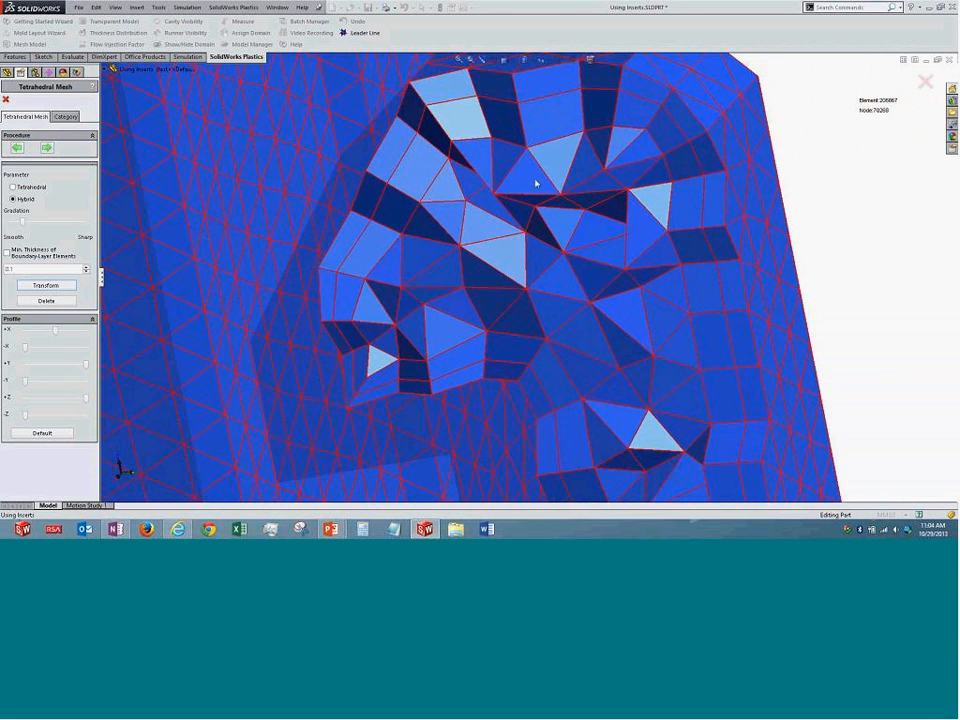
scroll(622, 271, "up", 1)
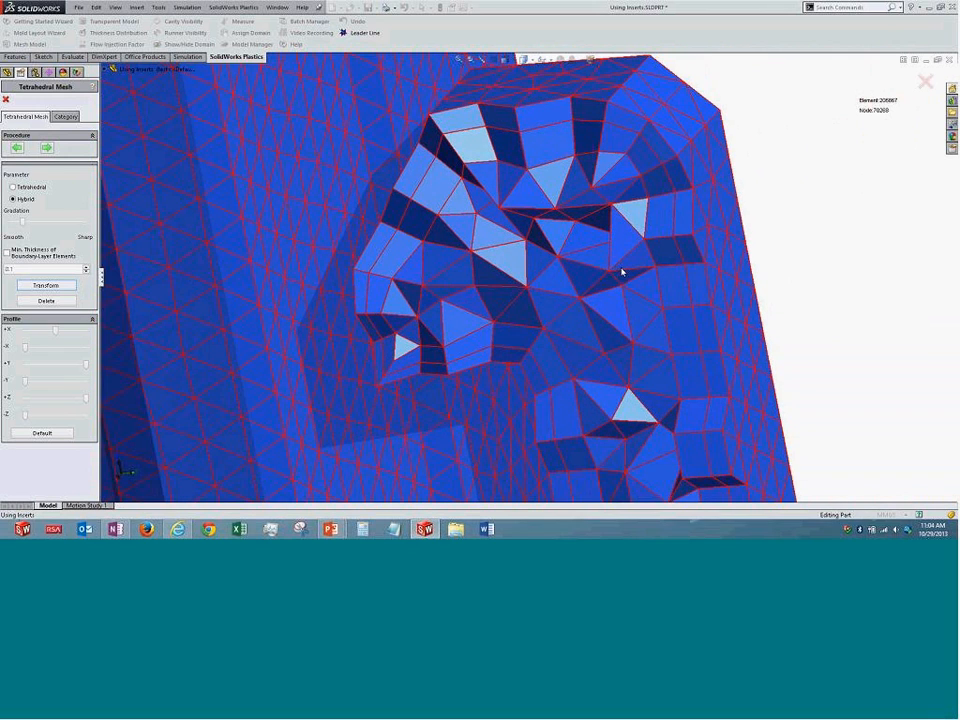
scroll(622, 271, "up", 3)
middle_click_drag(677, 270, 688, 274)
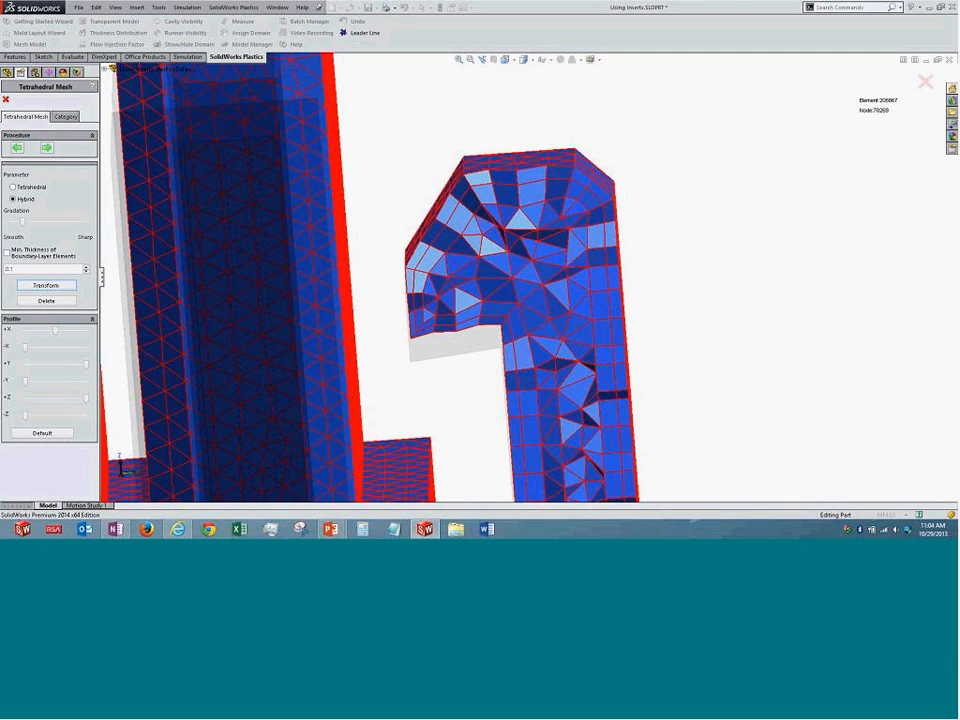
left_click(22, 257)
double_click(45, 269)
left_click(8, 253)
- Switch the solid type to Hexahedral Mesh and generate a Voxel mesh of the connector and inserts with the Good Surface Mesh kernel
left_click(17, 148)
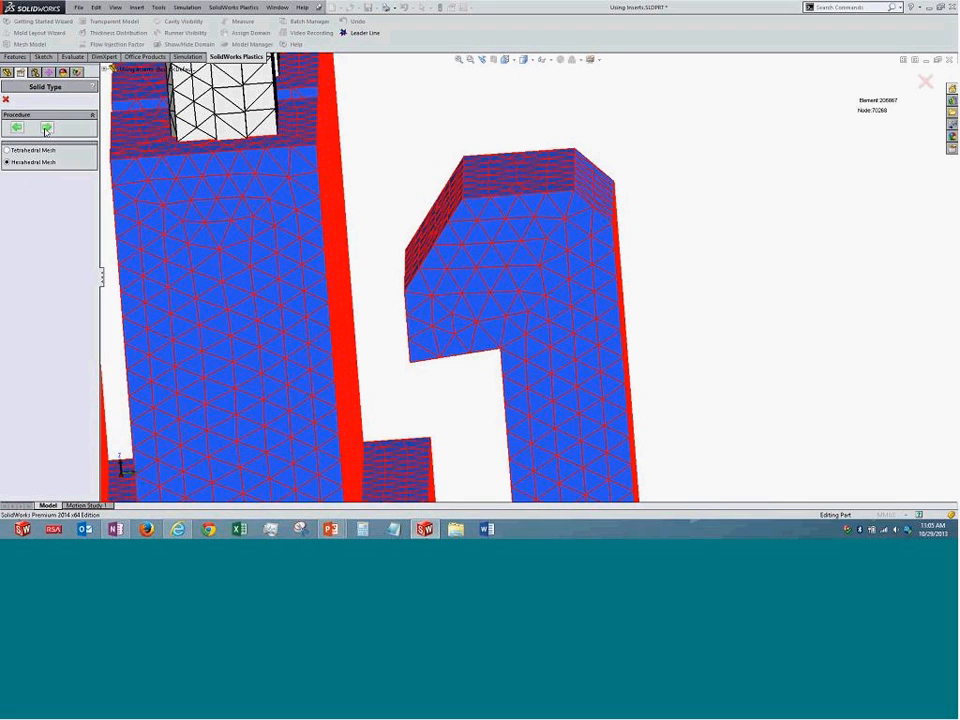
left_click(46, 129)
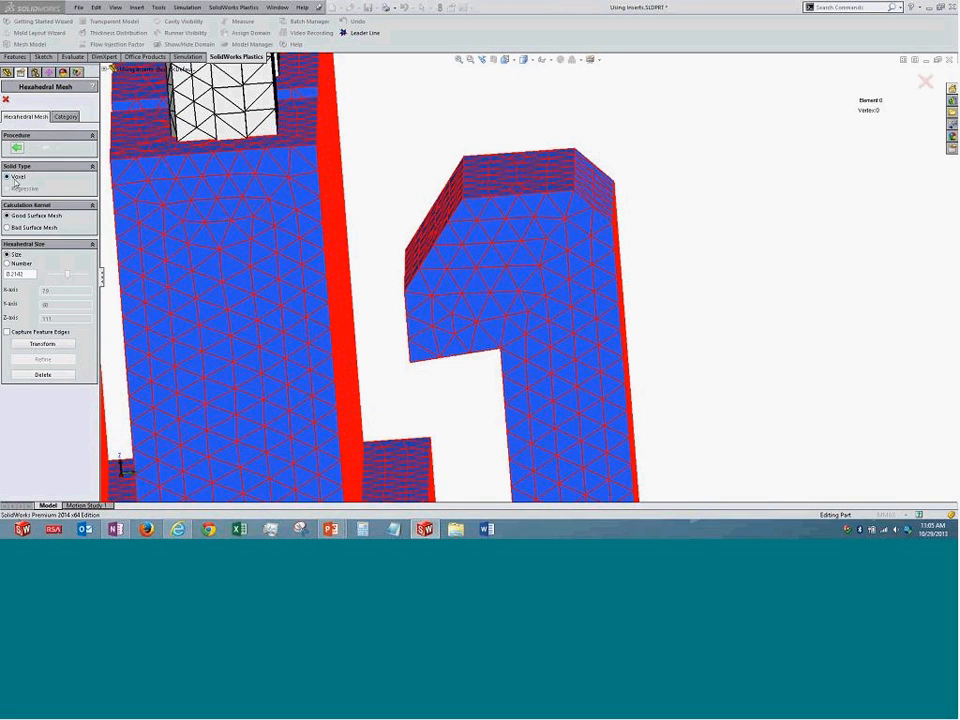
left_click(54, 346)
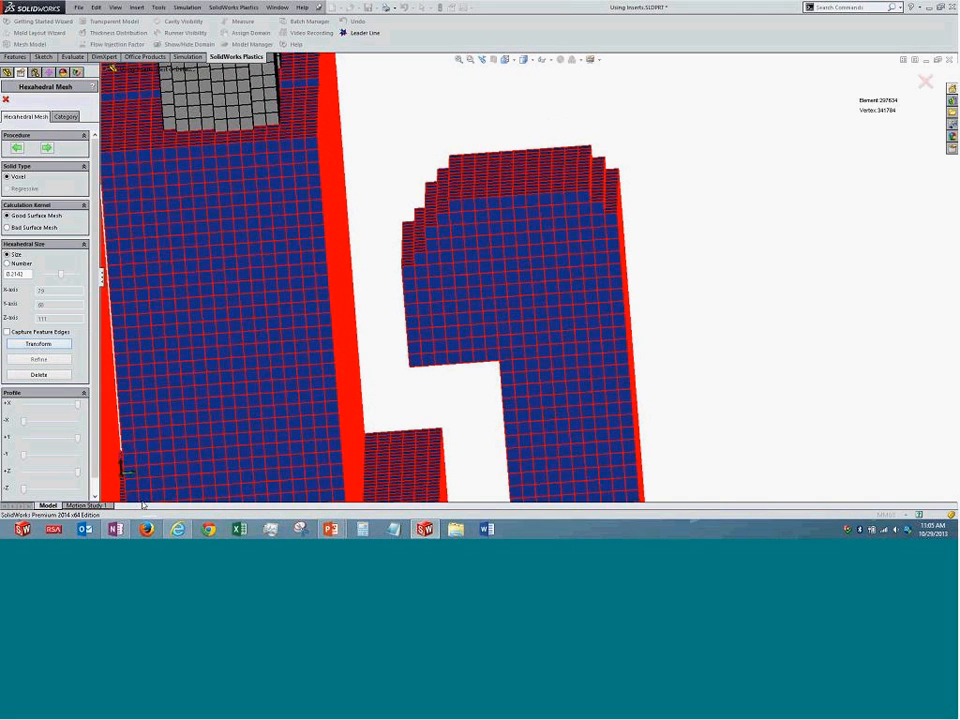
scroll(389, 203, "up", 6)
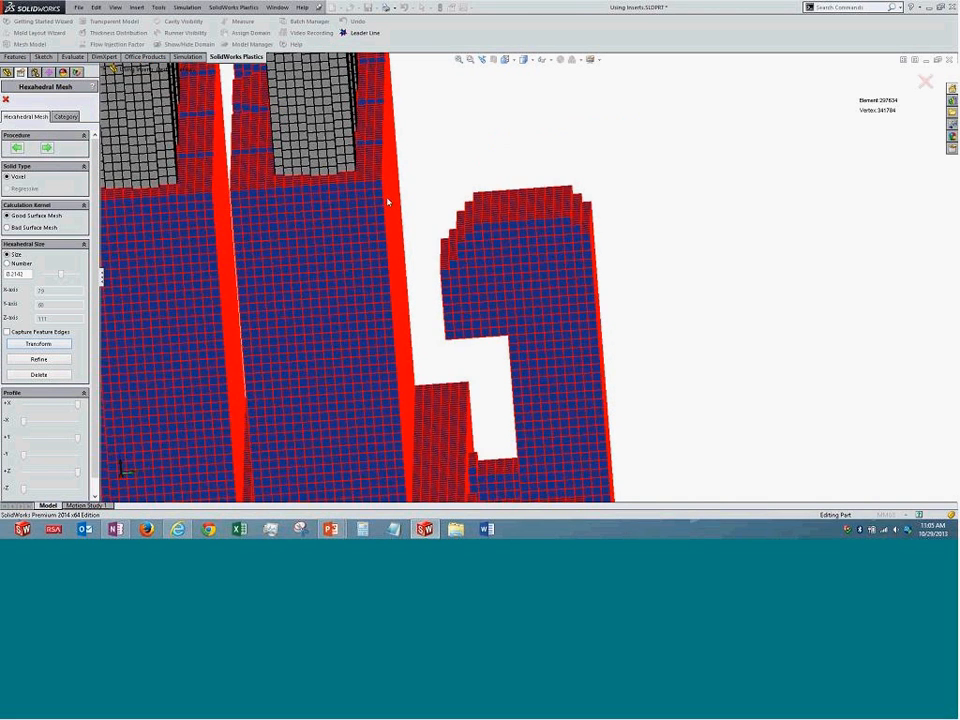
- Switch the solid type back to Tetrahedral Mesh and generate the Hybrid solid mesh of the connector and inserts
scroll(409, 232, "up", 2)
middle_click_drag(409, 232, 452, 302)
scroll(463, 304, "down", 3)
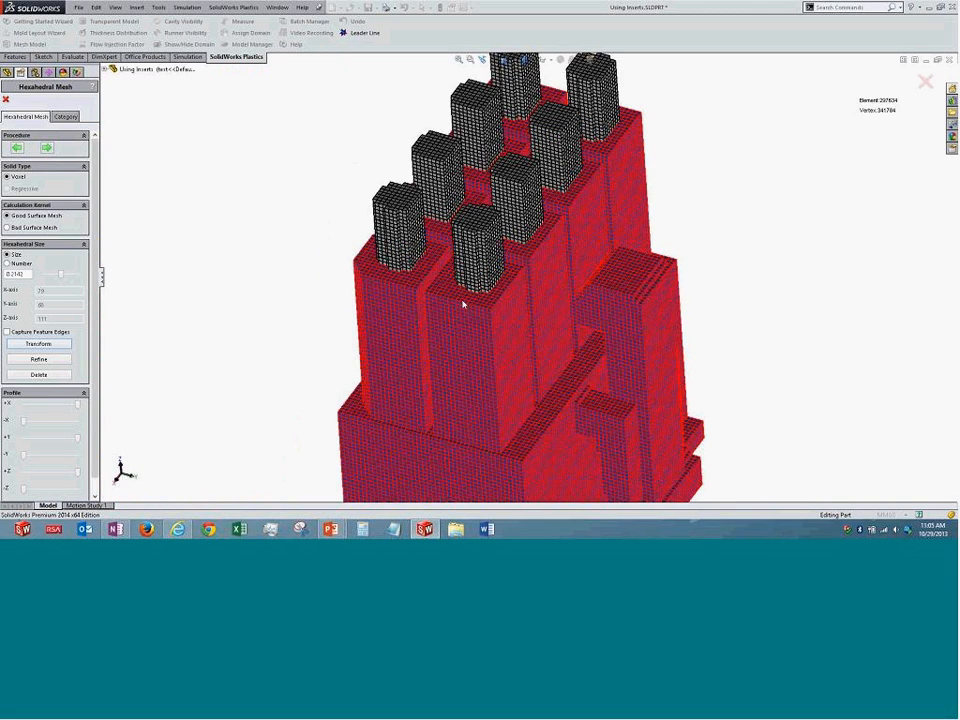
scroll(463, 304, "down", 2)
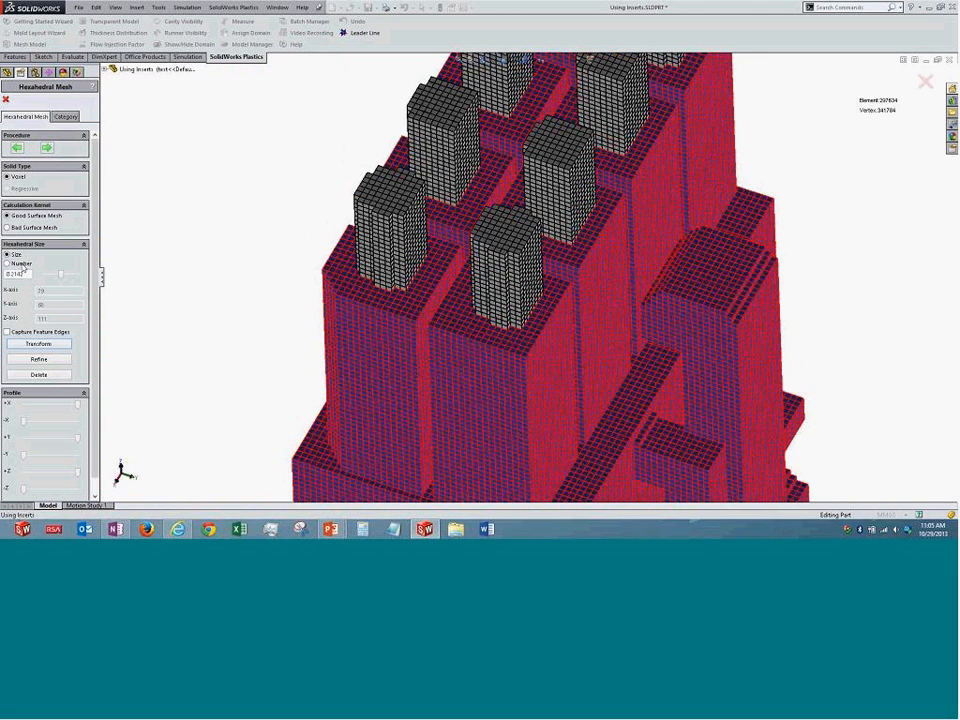
left_click(17, 147)
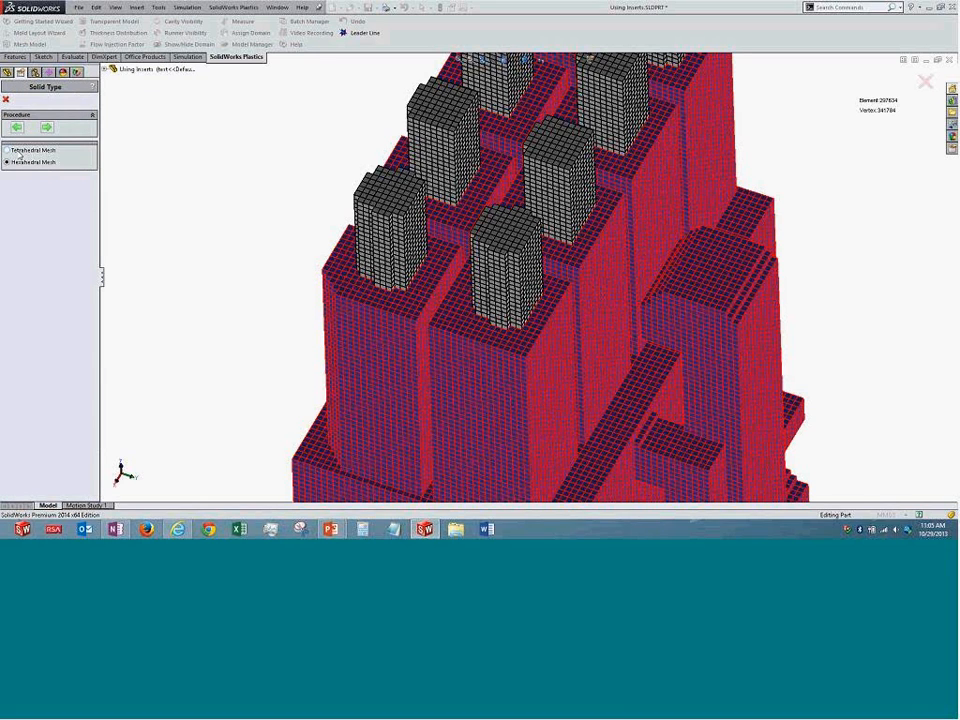
left_click(19, 152)
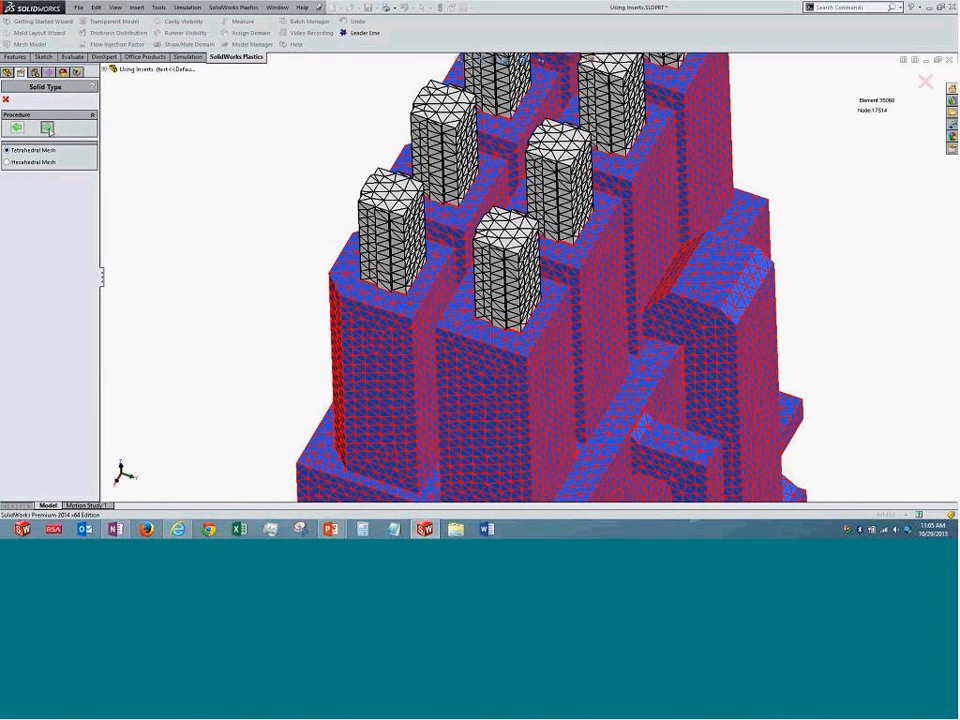
left_click(46, 127)
left_click(46, 285)
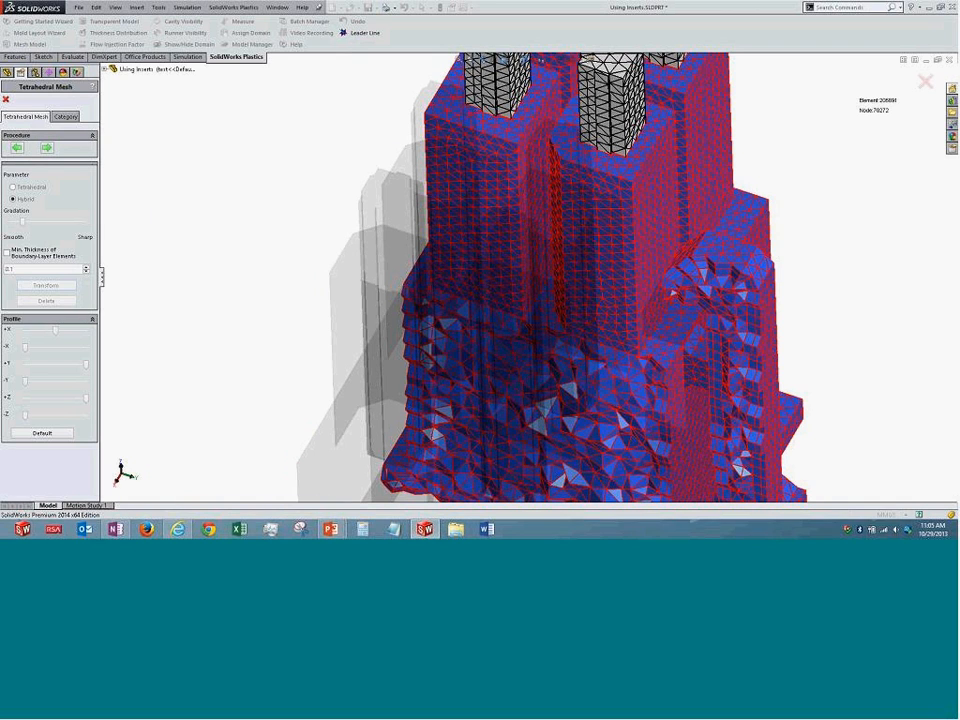
- Continue to the solid category summary, check the full cavity and insert mesh, and accept the solid mesh
left_click(47, 148)
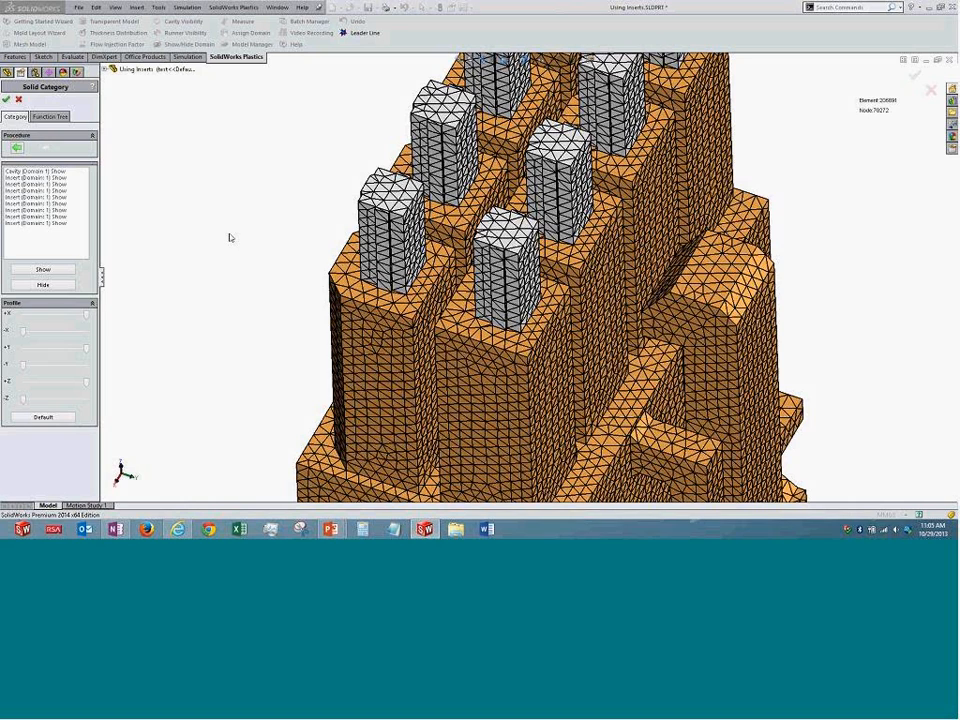
scroll(230, 238, "up", 3)
middle_click_drag(230, 238, 541, 259)
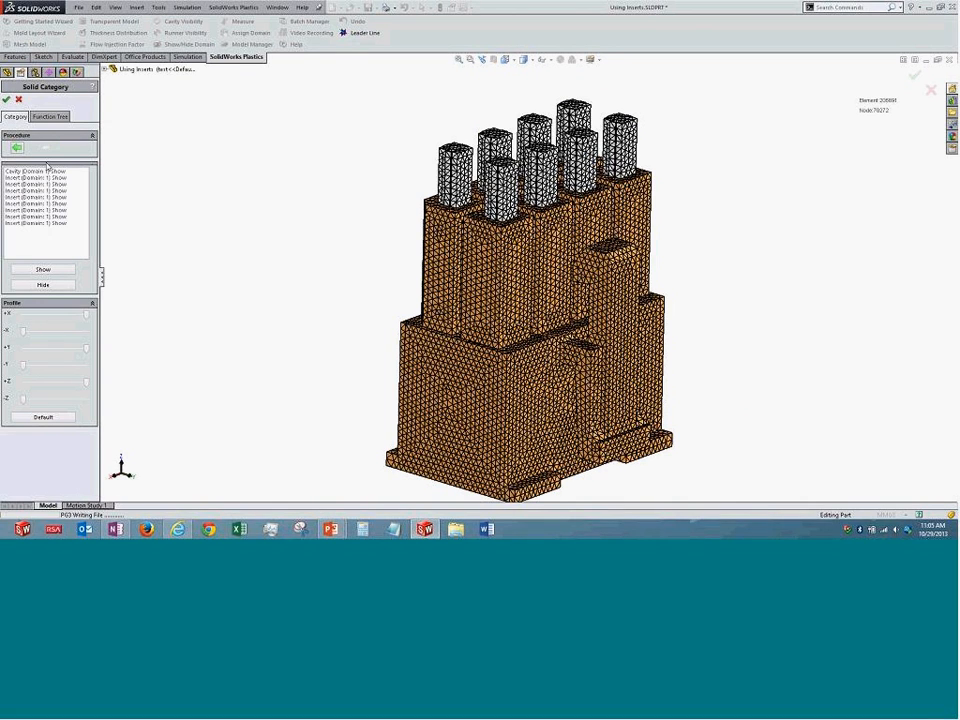
left_click(7, 100)
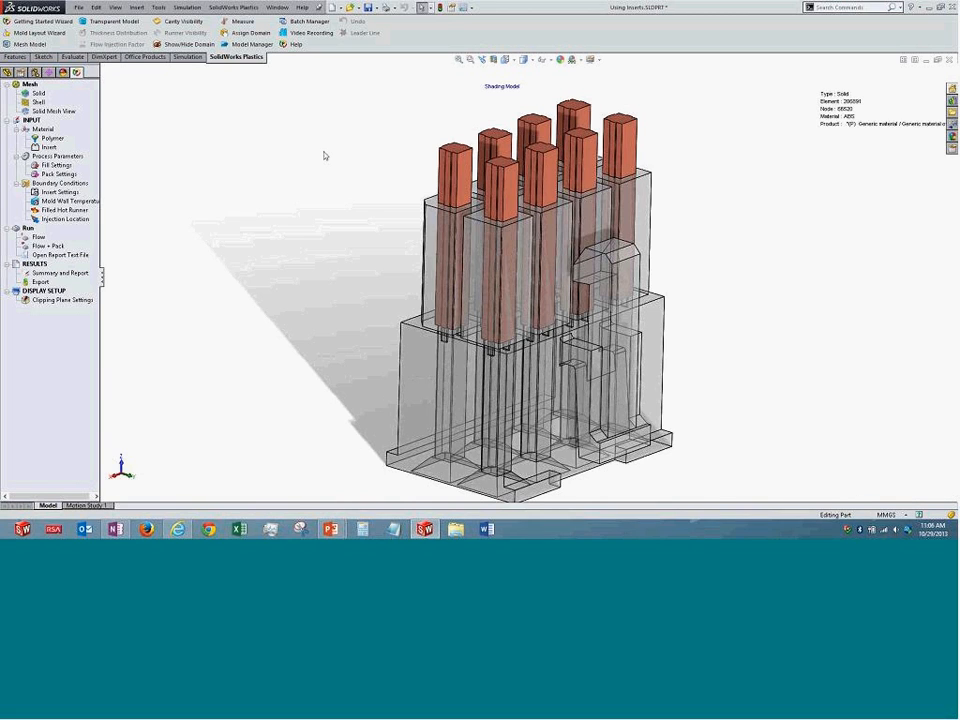
- Check the part's solid bodies in the feature tree and return to the Plastics analysis tree
left_click(7, 71)
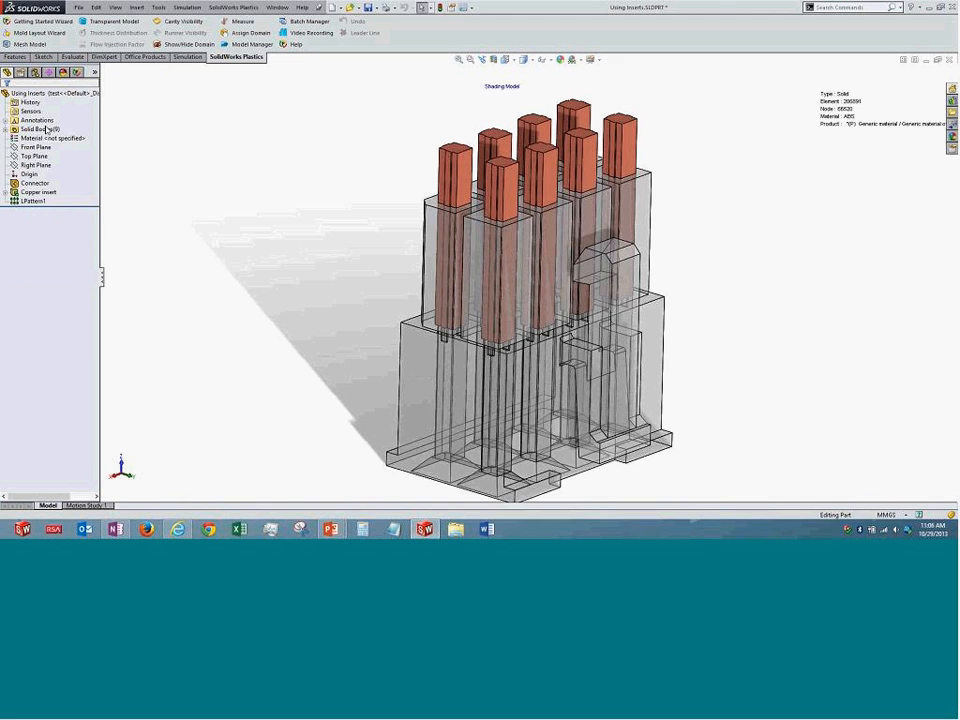
double_click(40, 129)
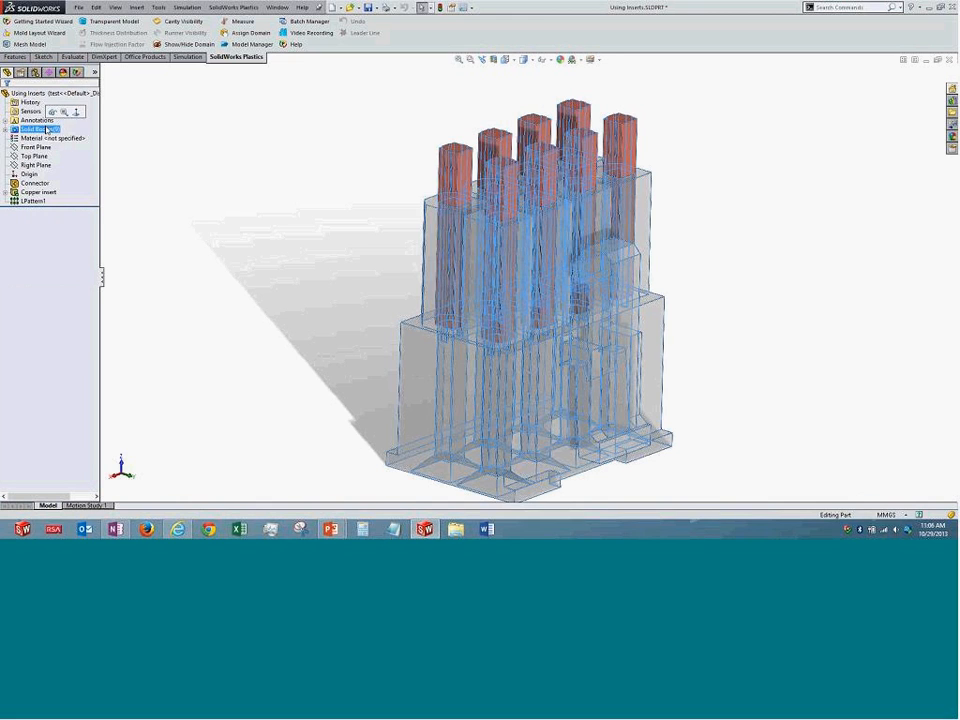
left_click(176, 237)
left_click(76, 72)
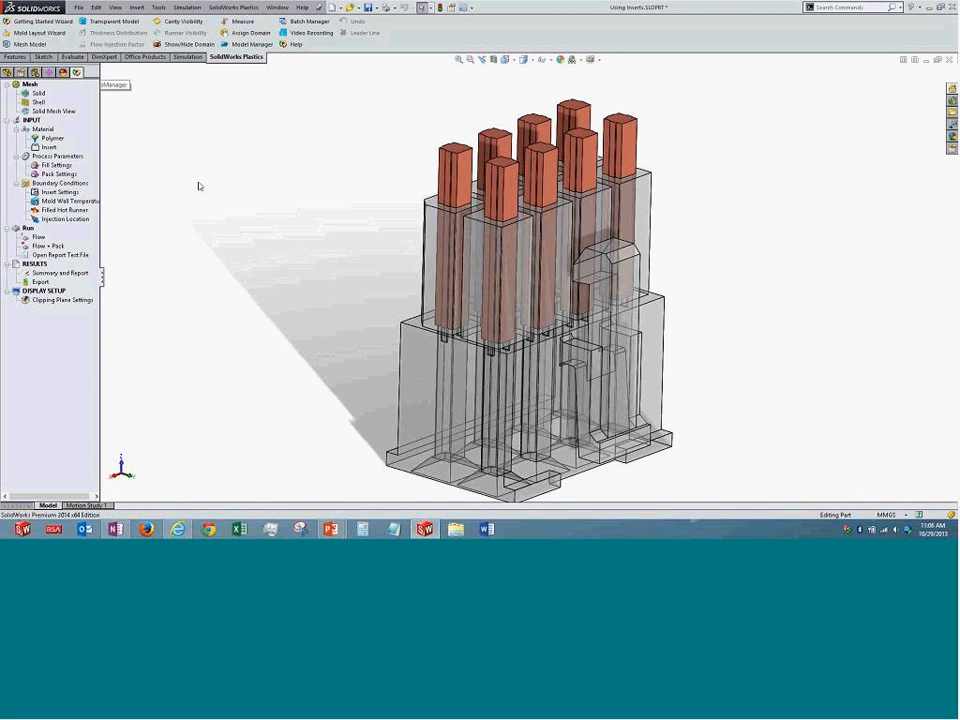
- Widen the Plastics analysis tree and check the available polymer material choices
left_click_drag(100, 160, 150, 160)
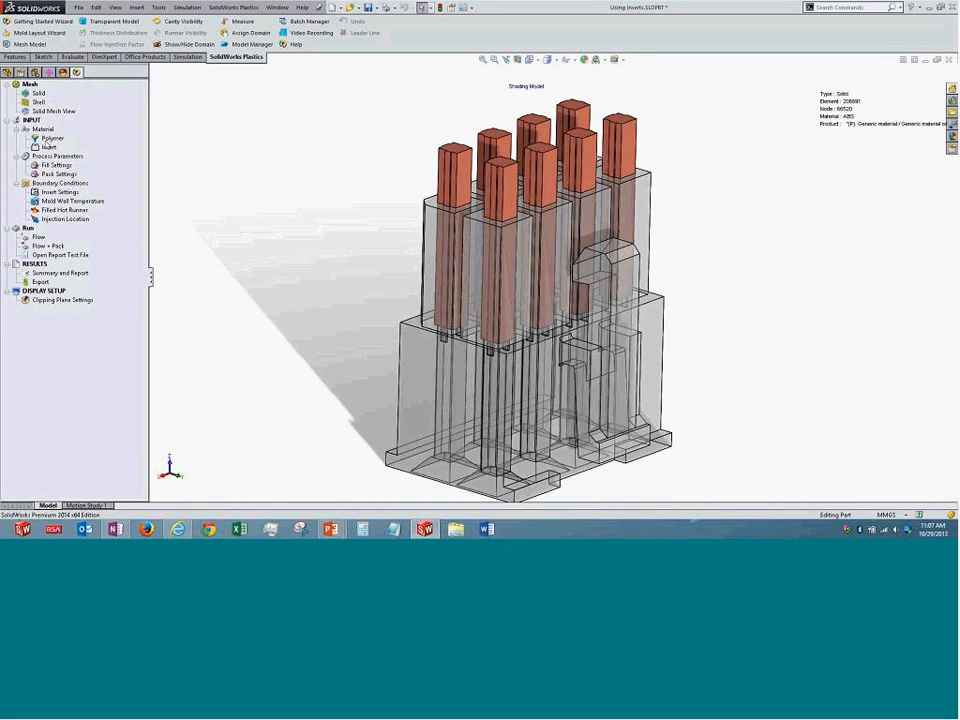
right_click(45, 140)
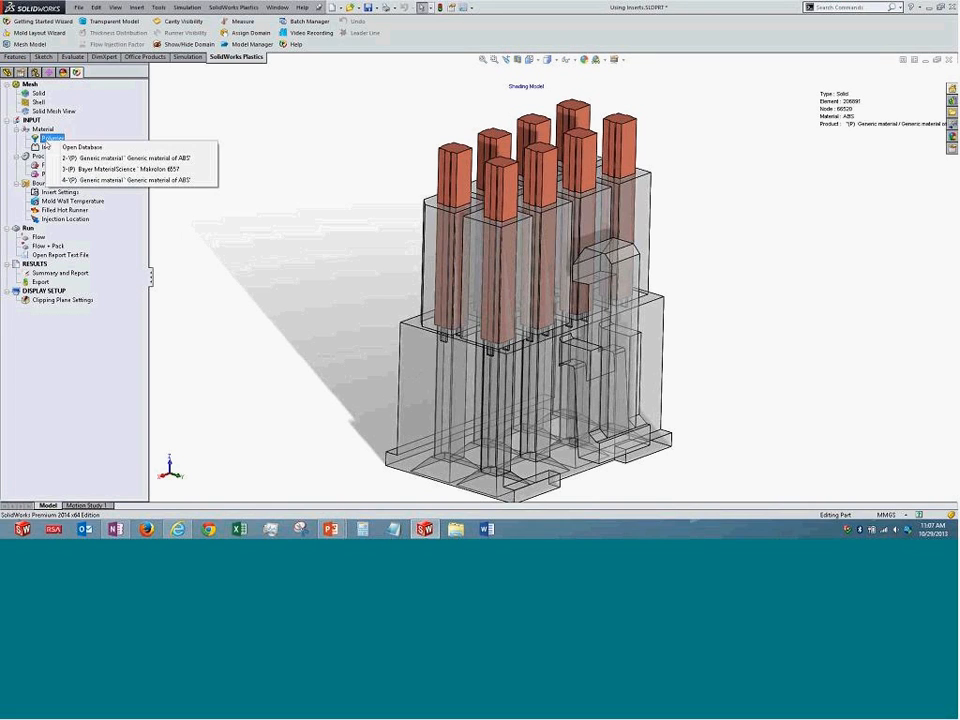
left_click(307, 129)
- Assign the metal Titanium Ti-13V-11Cr-3Al Solution Treated from the default databank to the Cavity(Insert) 1 domain
right_click(40, 147)
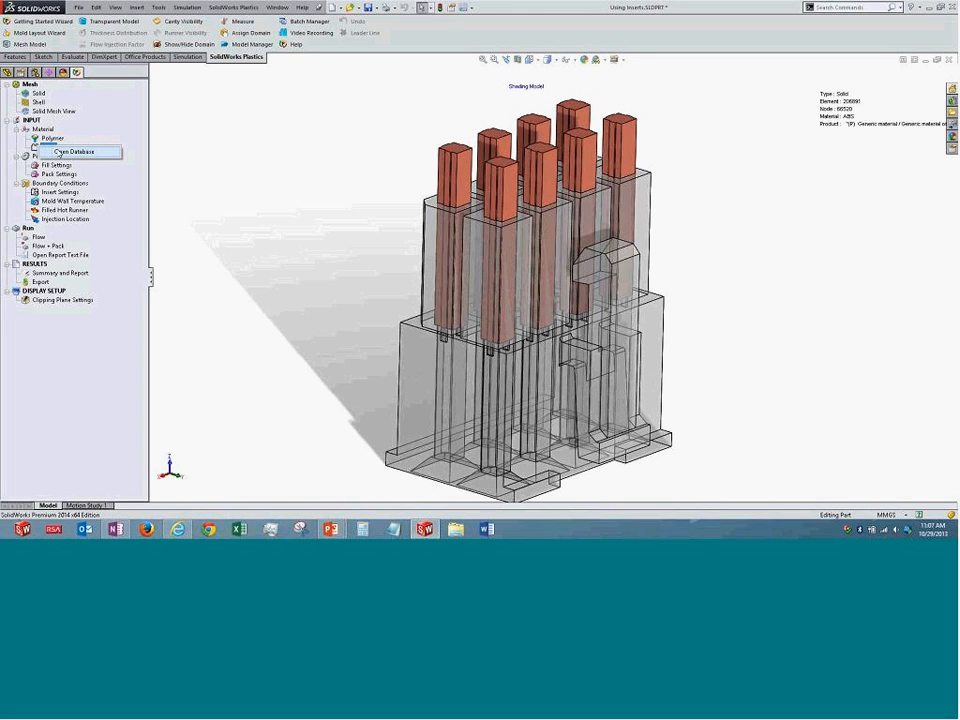
right_click(59, 152)
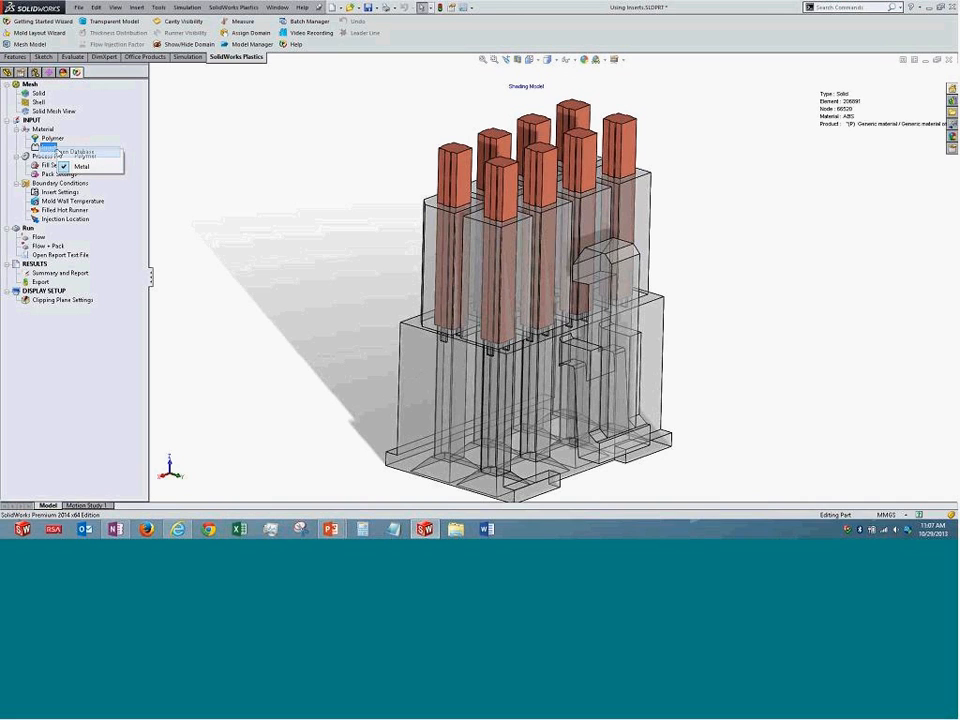
left_click(95, 168)
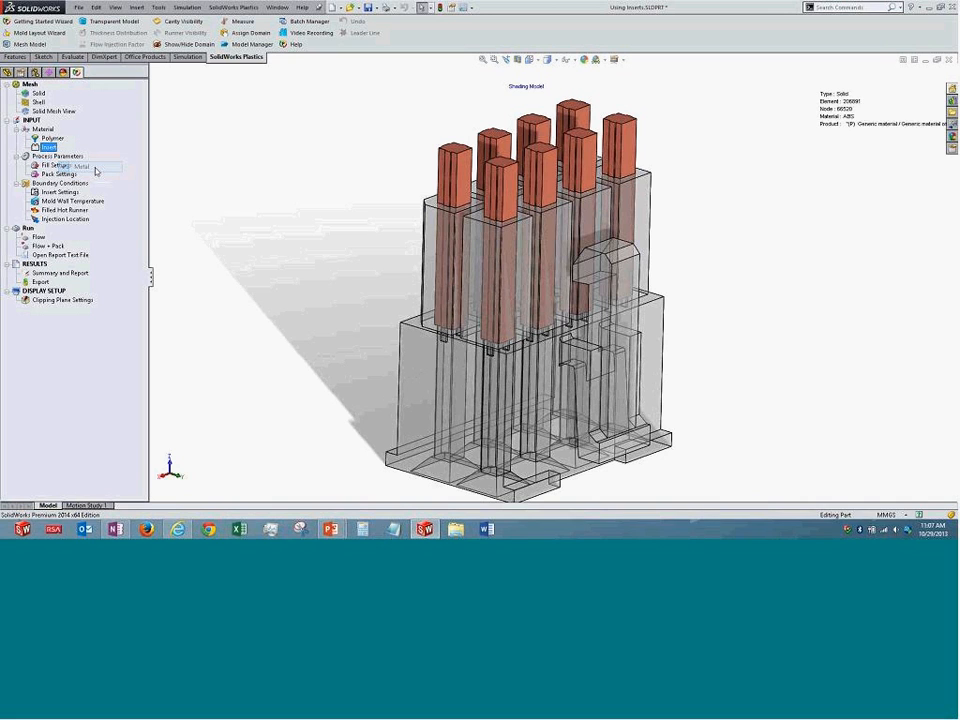
left_click_drag(315, 132, 45, 107)
left_click_drag(291, 107, 391, 79)
left_click_drag(252, 249, 115, 215)
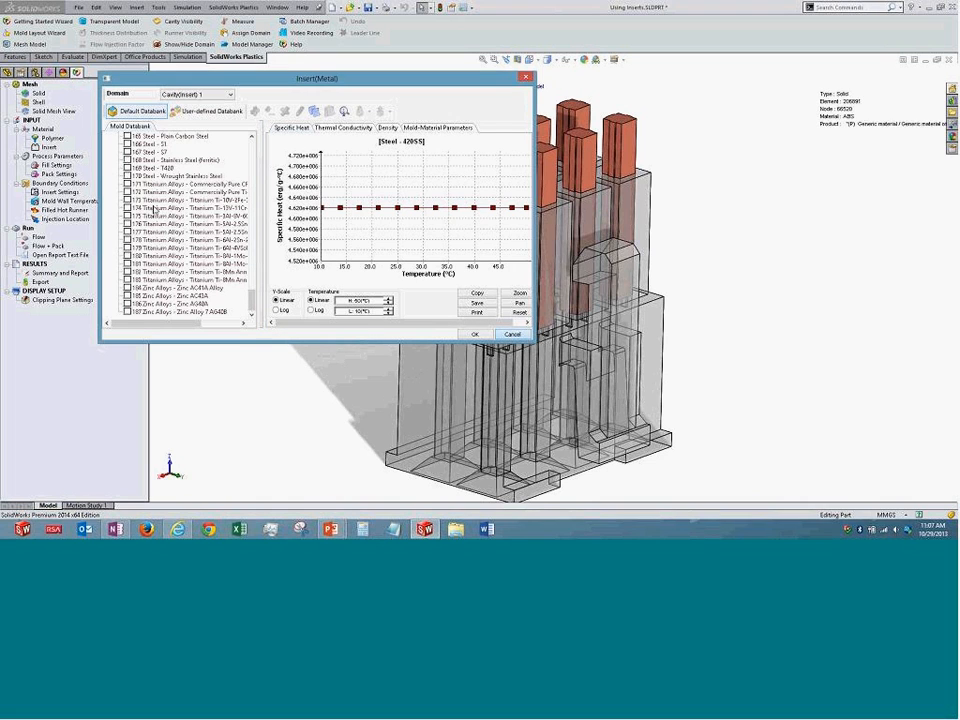
left_click(478, 336)
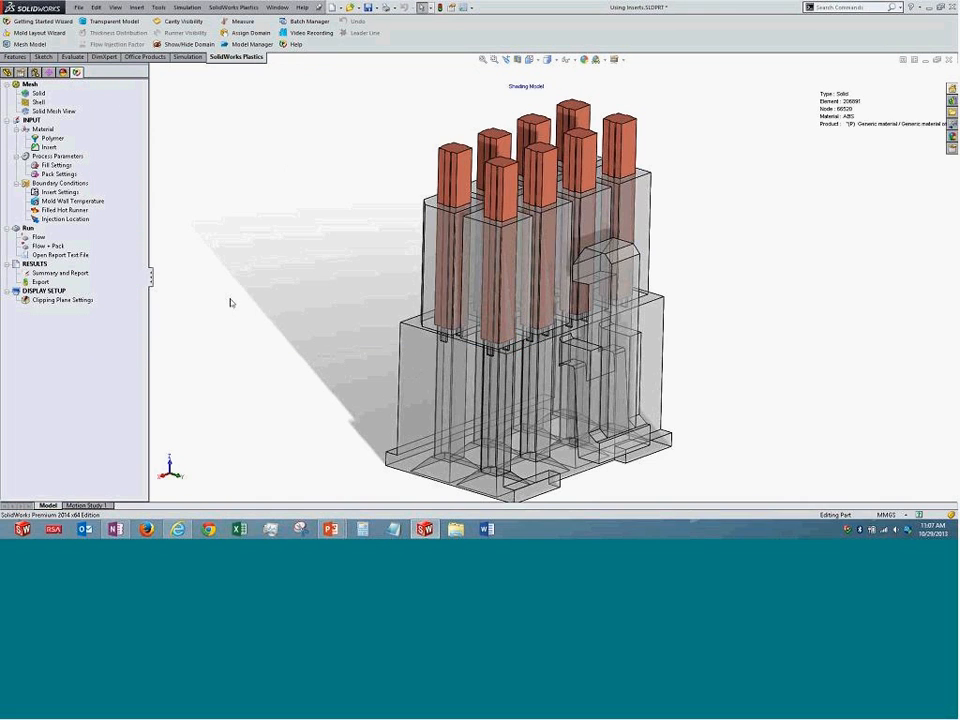
- Review the insert titanium alloy's thermal conductivity, density and mold-material parameters in the metal database, and close it
right_click(48, 148)
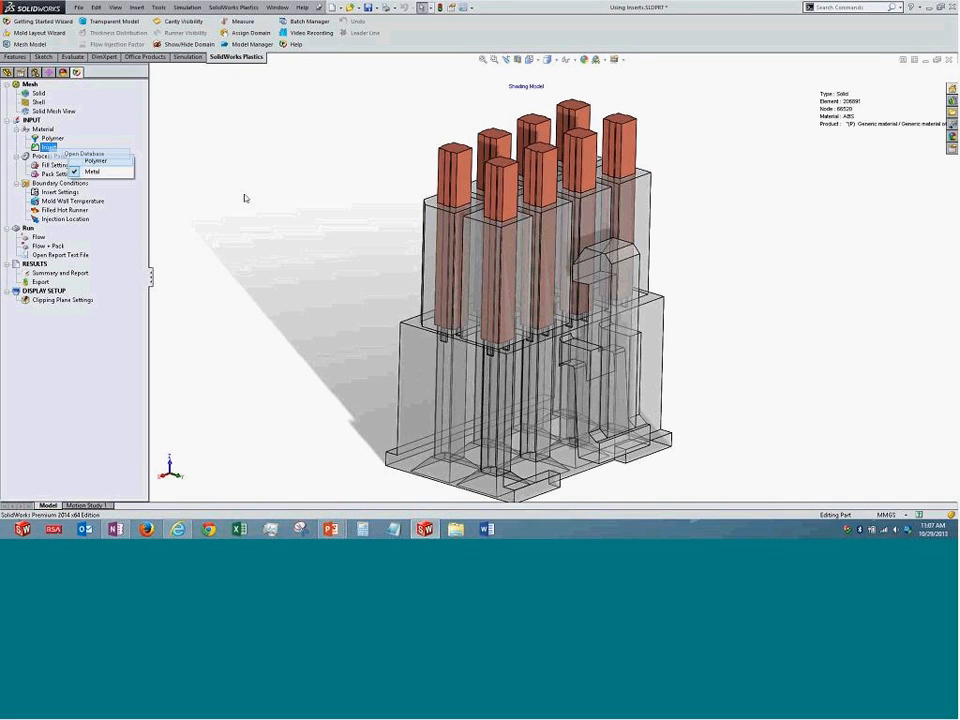
left_click(92, 171)
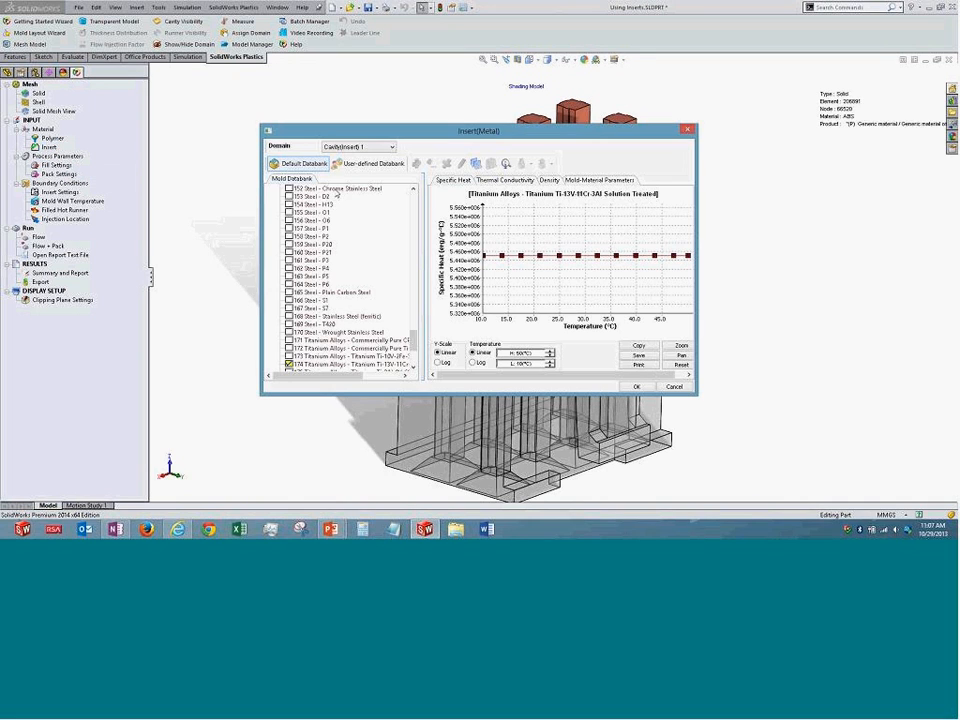
left_click(498, 180)
left_click(549, 180)
left_click(600, 180)
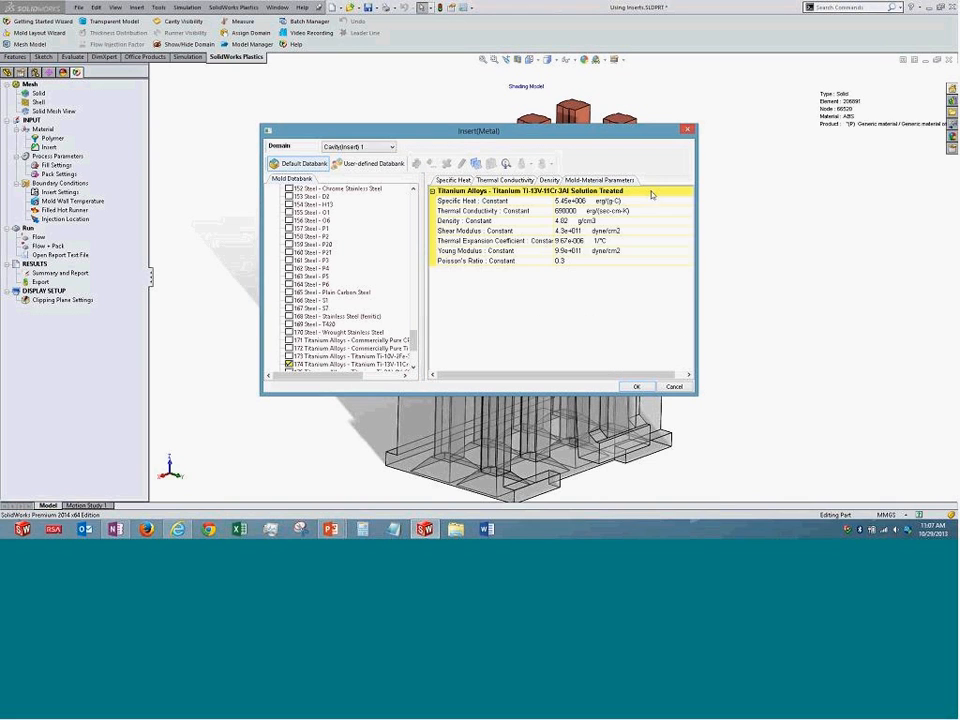
left_click(687, 129)
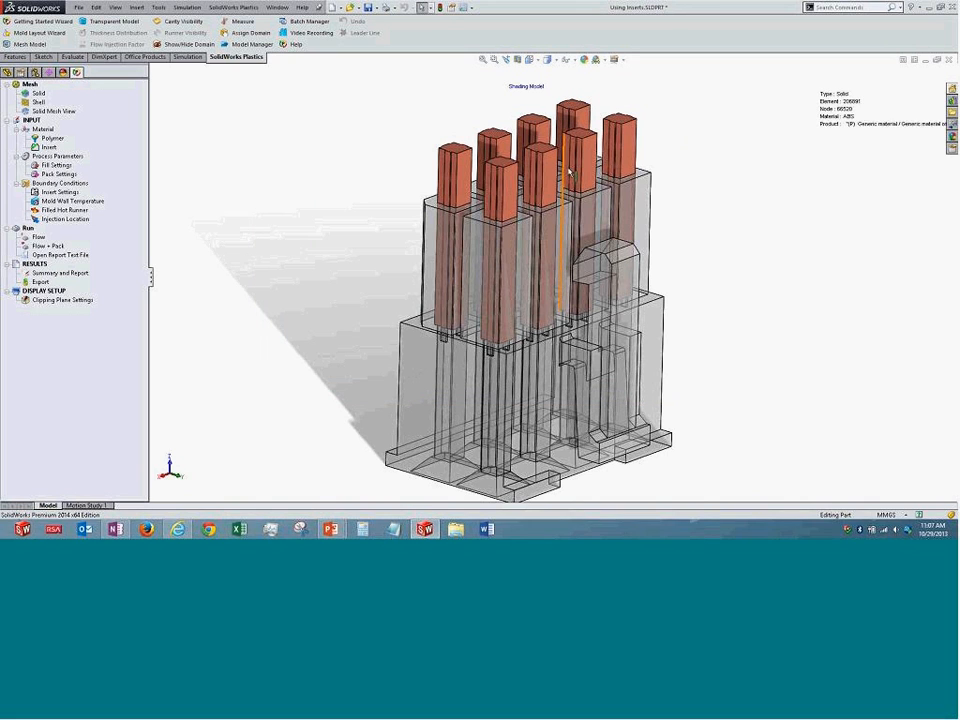
- Check the insert part initial temperature in the Insert Settings for Cavity(Insert) 1 and leave without saving changes
right_click(71, 193)
left_click(100, 199)
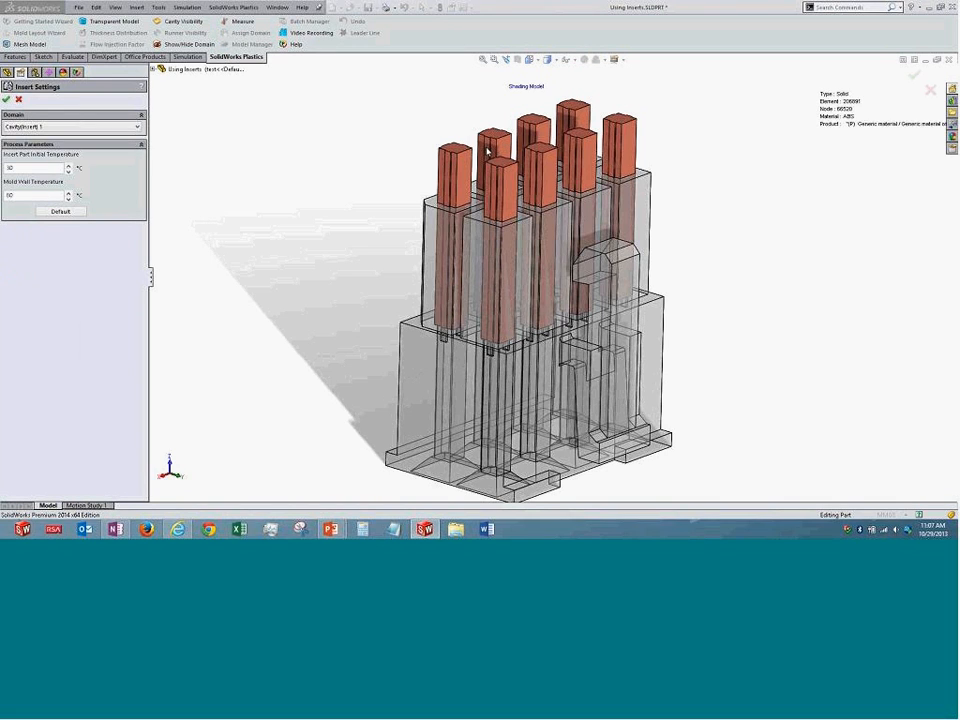
left_click_drag(23, 172, 4, 168)
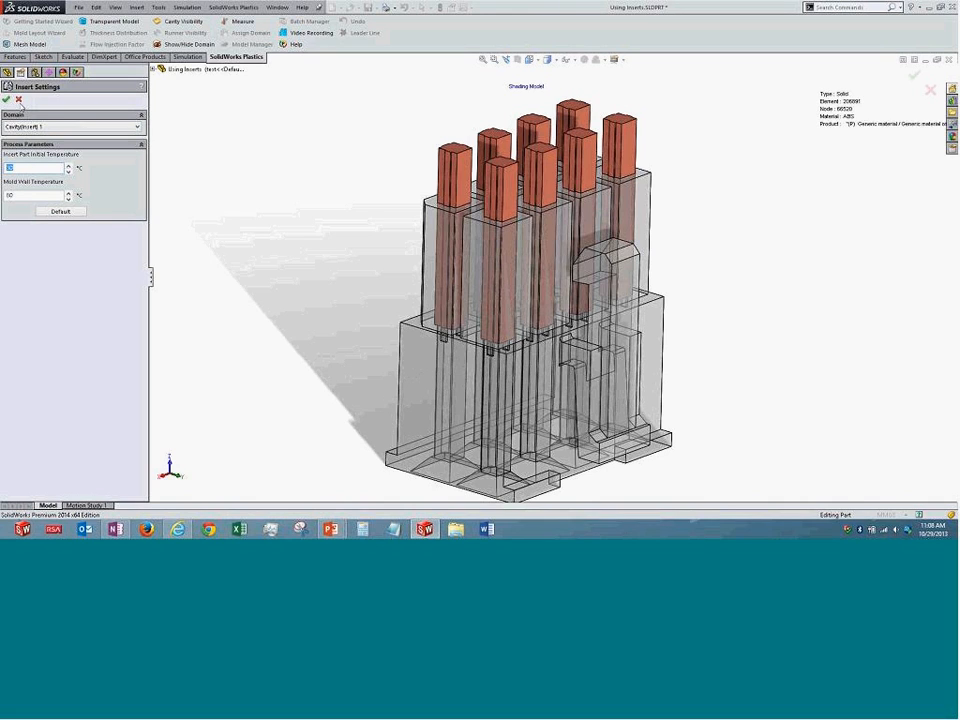
left_click(18, 100)
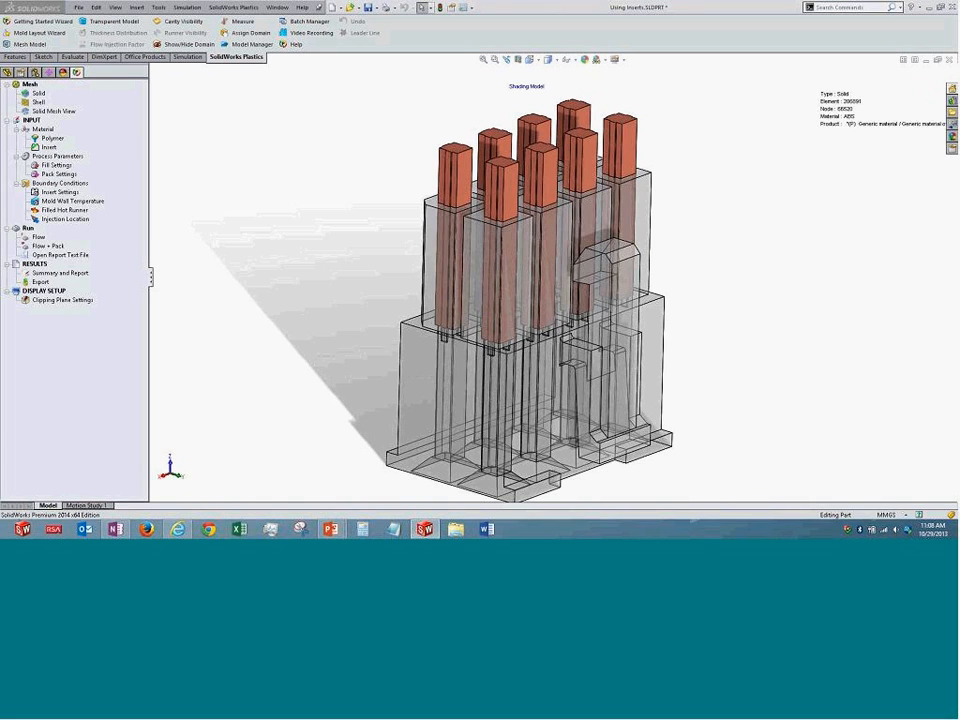
- Activate the Default configuration of the part and return to its Plastics analysis tree
left_click(64, 210)
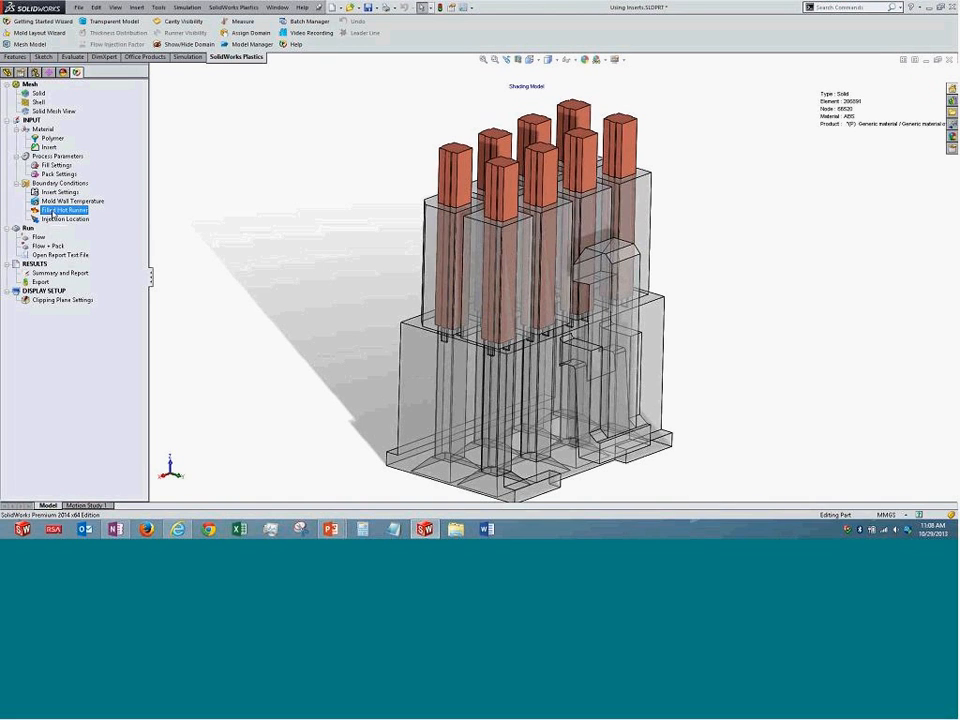
left_click(59, 222)
left_click(47, 73)
right_click(120, 103)
left_click(155, 106)
key("Return")
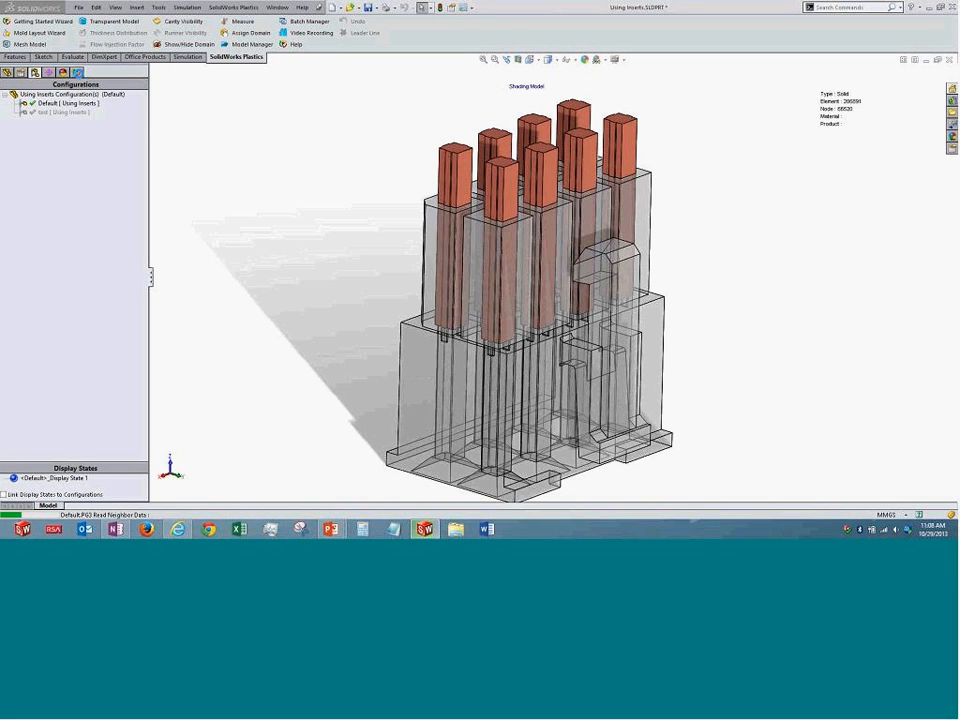
left_click(77, 73)
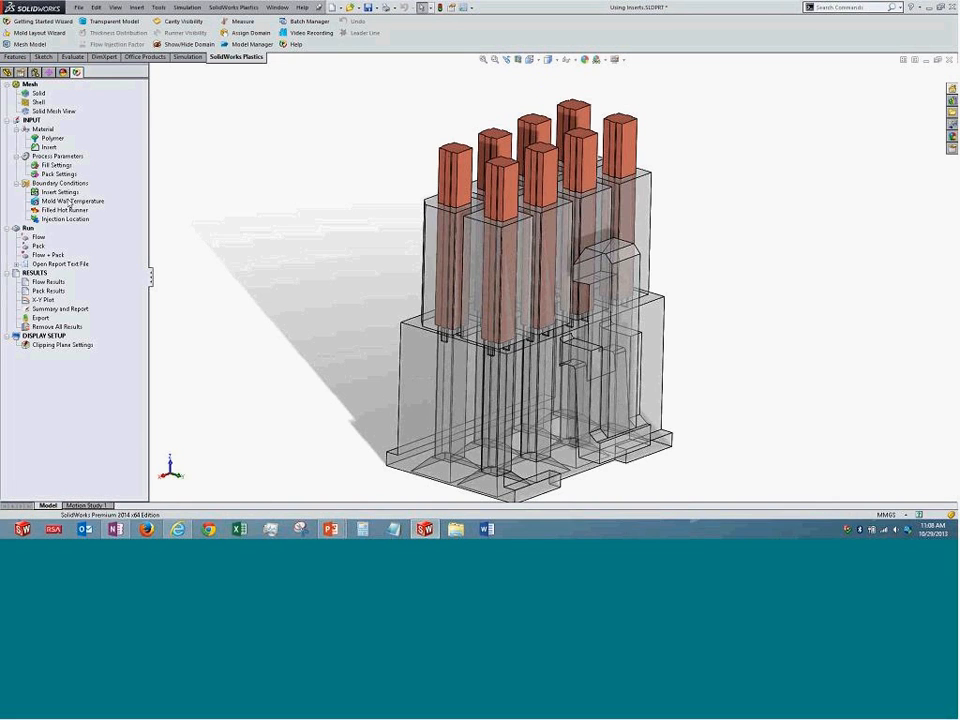
- Open the flow results and play the Fill Time animation, examining the connector from below and from the clip side
double_click(65, 293)
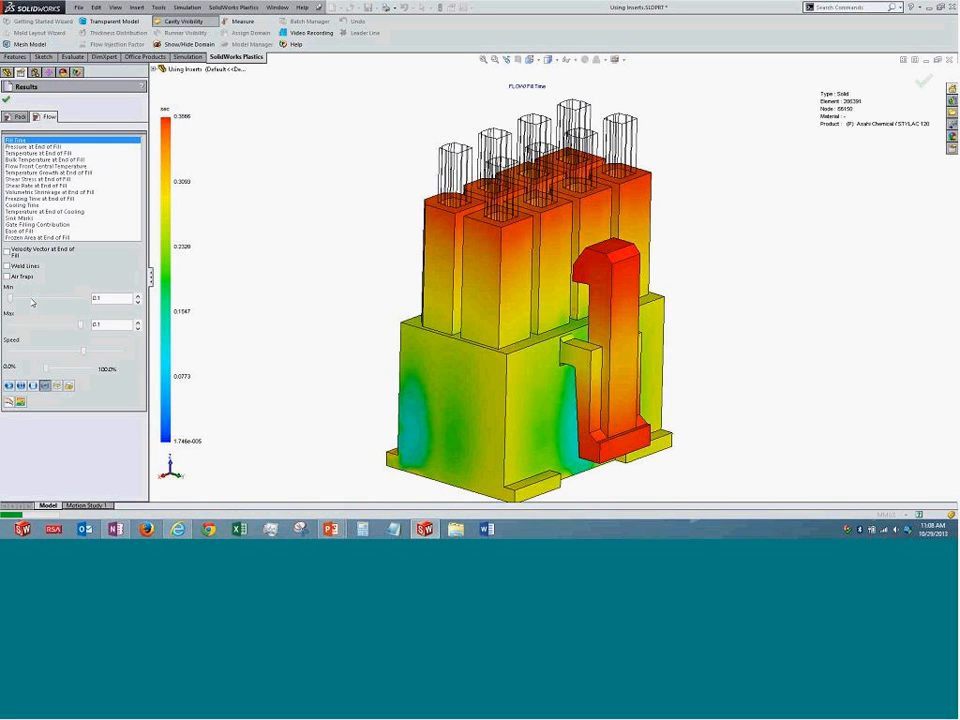
left_click(8, 386)
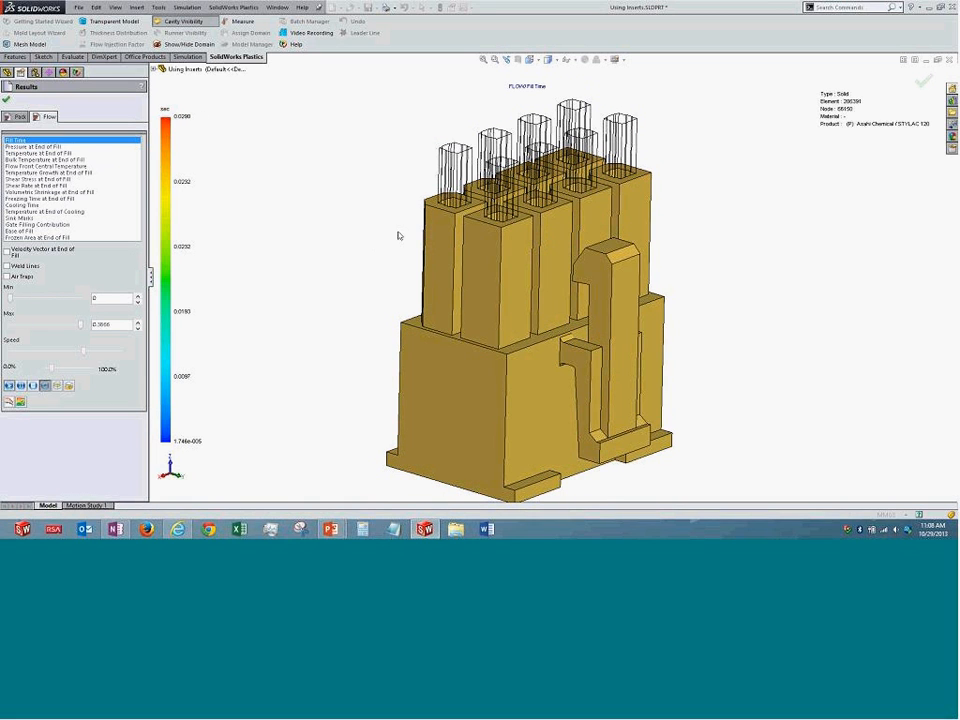
middle_click_drag(345, 323, 421, 181)
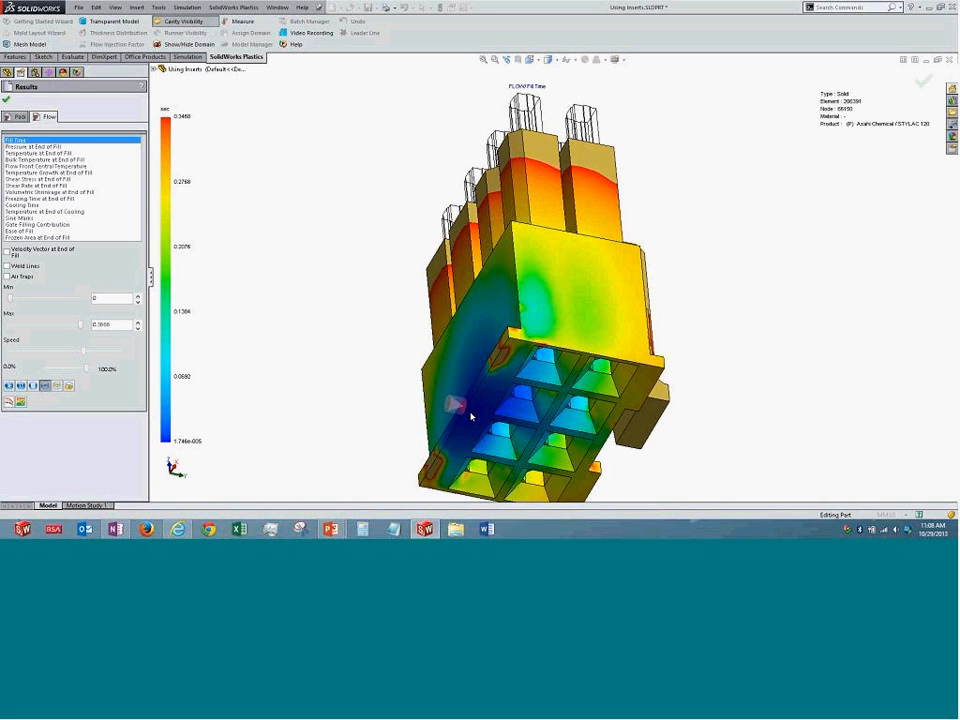
middle_click_drag(399, 320, 306, 430)
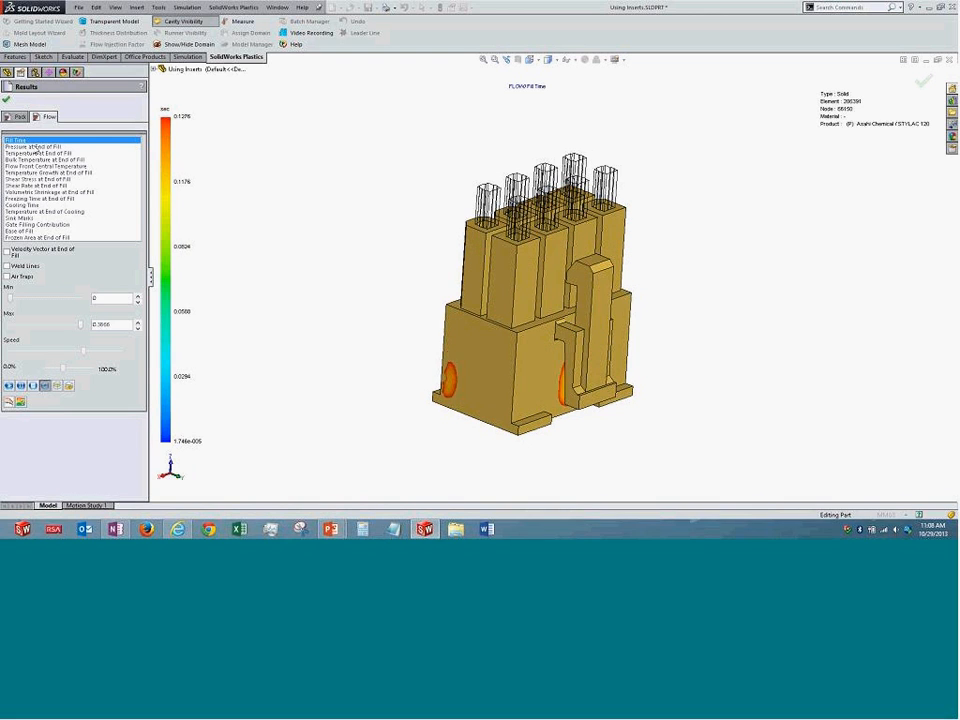
- View the Pressure at End of Fill, Temperature at End of Fill and Temperature at End of Cooling plots
left_click(35, 148)
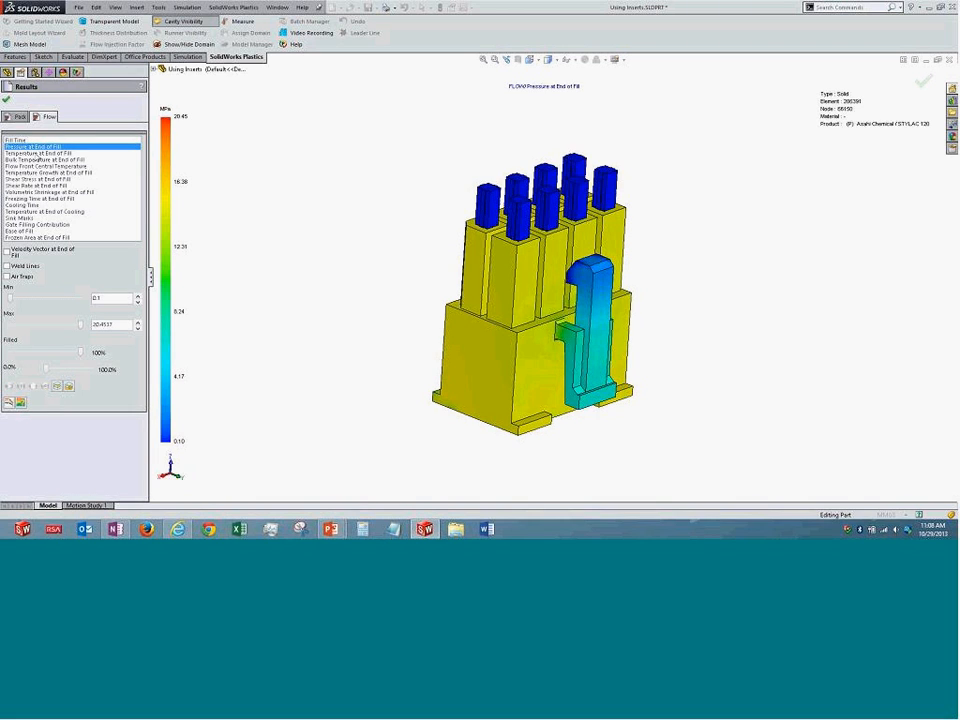
left_click(36, 153)
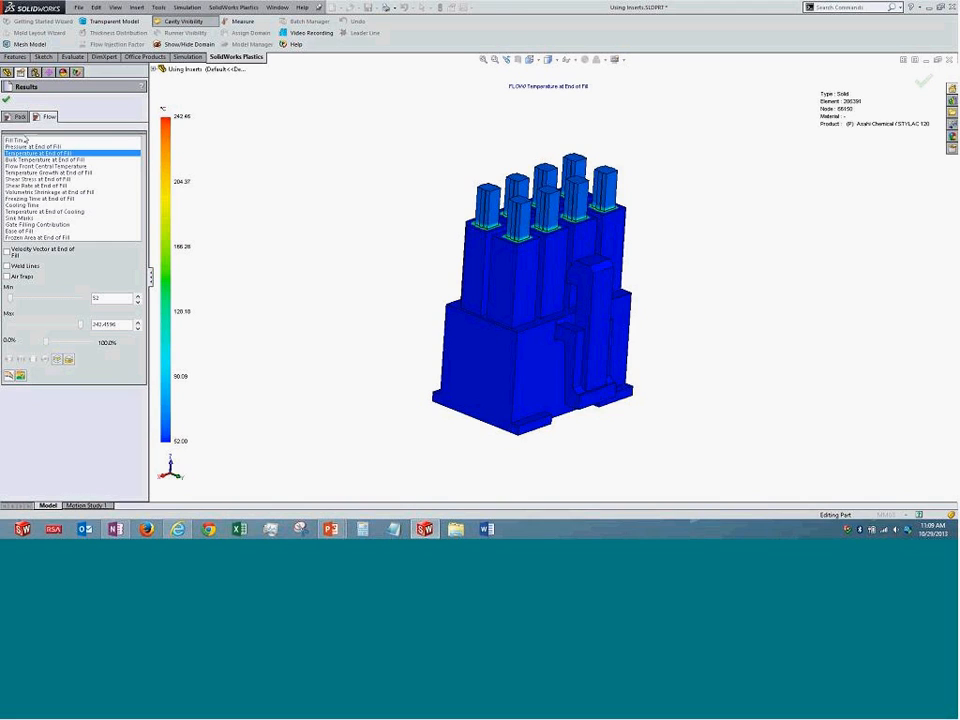
left_click(34, 211)
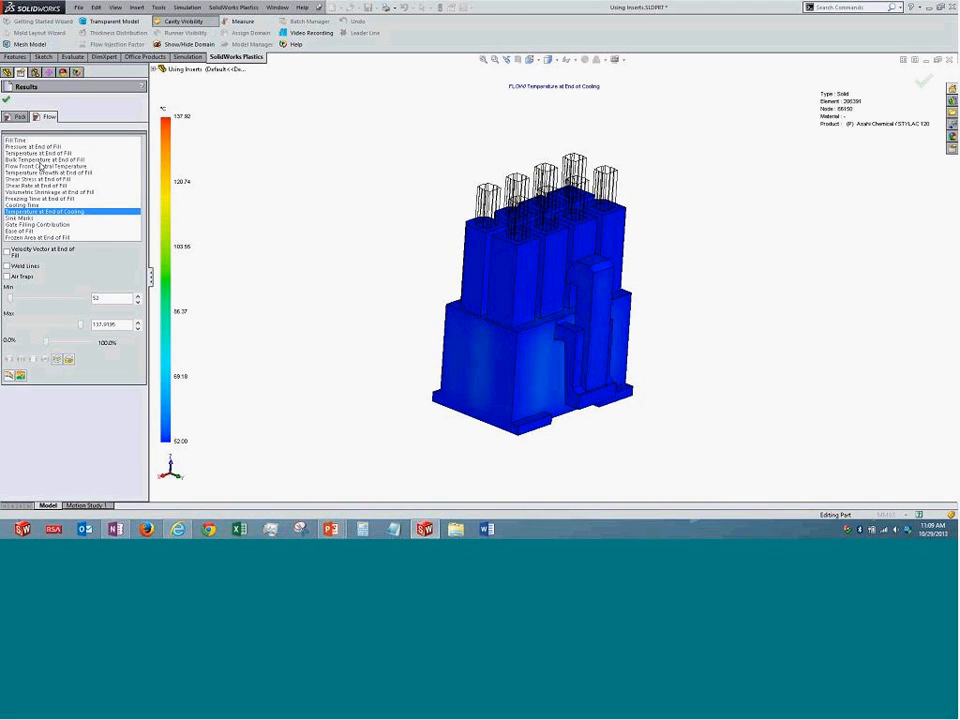
- View the Gate Filling Contribution and Frozen Area at End of Fill plots, and return to the Fill Time plot
left_click(37, 224)
left_click(40, 237)
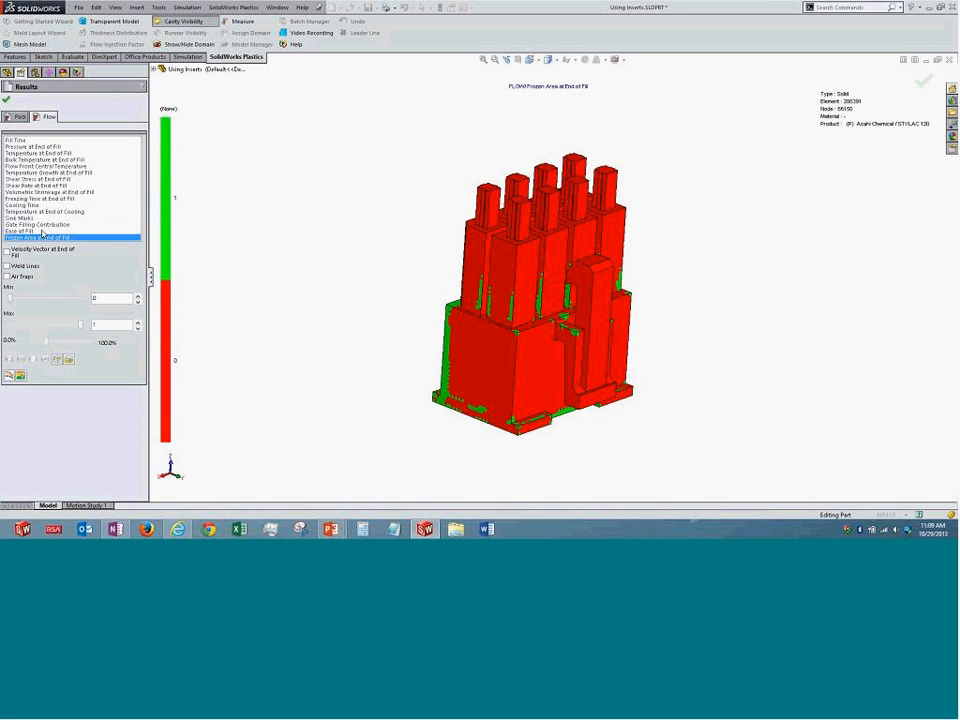
left_click(16, 140)
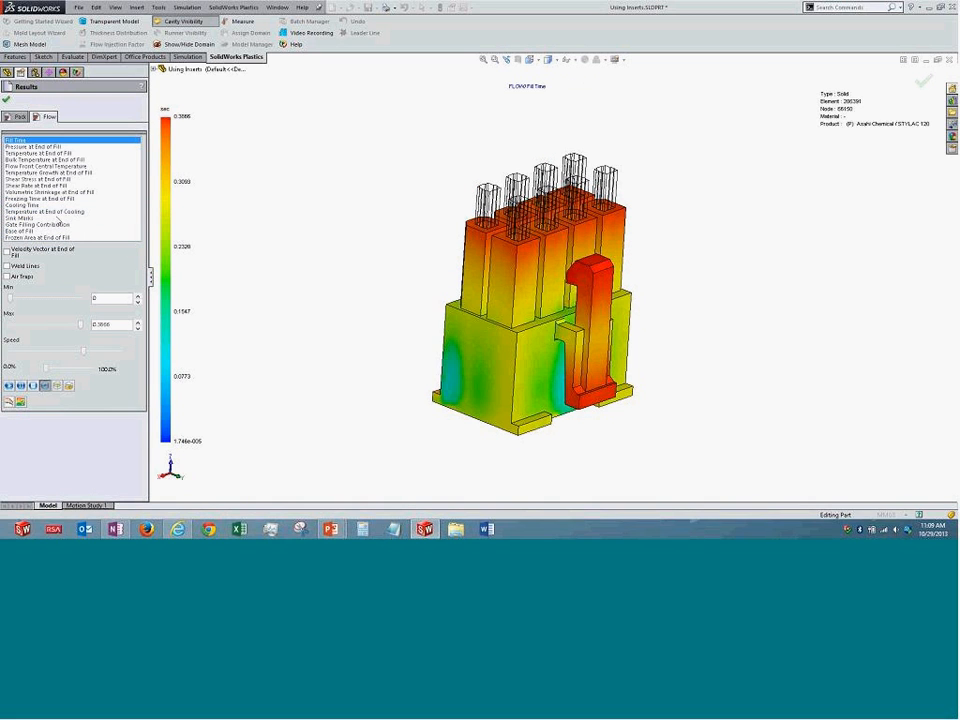
- Section the Fill Time plot with the clipping planes and select them one after another to inspect the connector's interior in isometric view
left_click(57, 386)
middle_click_drag(369, 354, 265, 335)
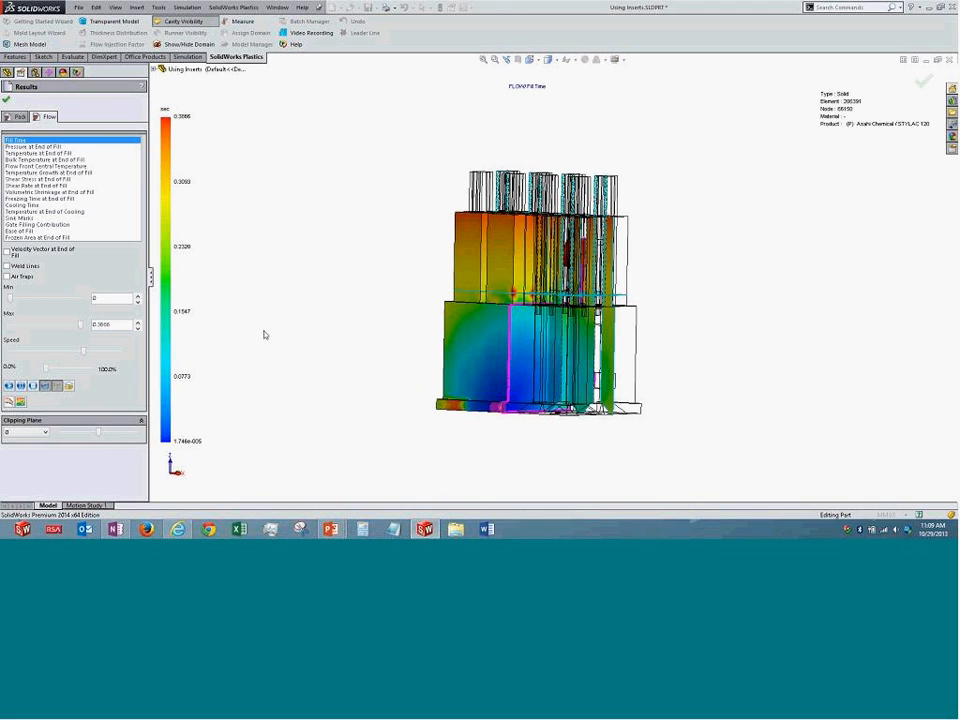
left_click(26, 431)
left_click(19, 448)
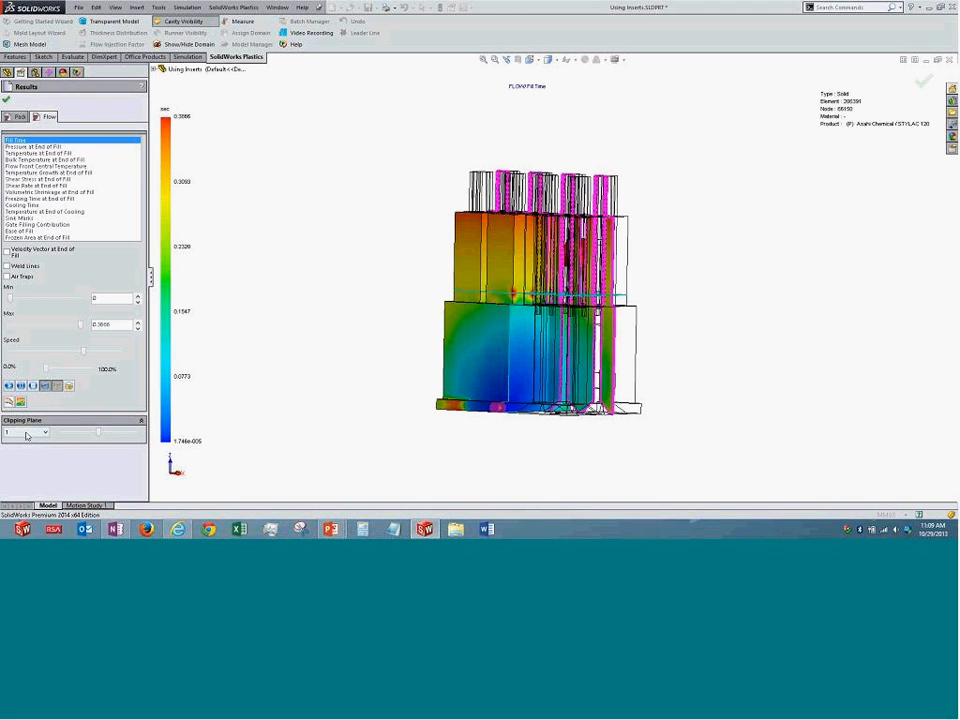
left_click(26, 431)
left_click(24, 457)
left_click(26, 431)
left_click(22, 462)
key("ctrl+7")
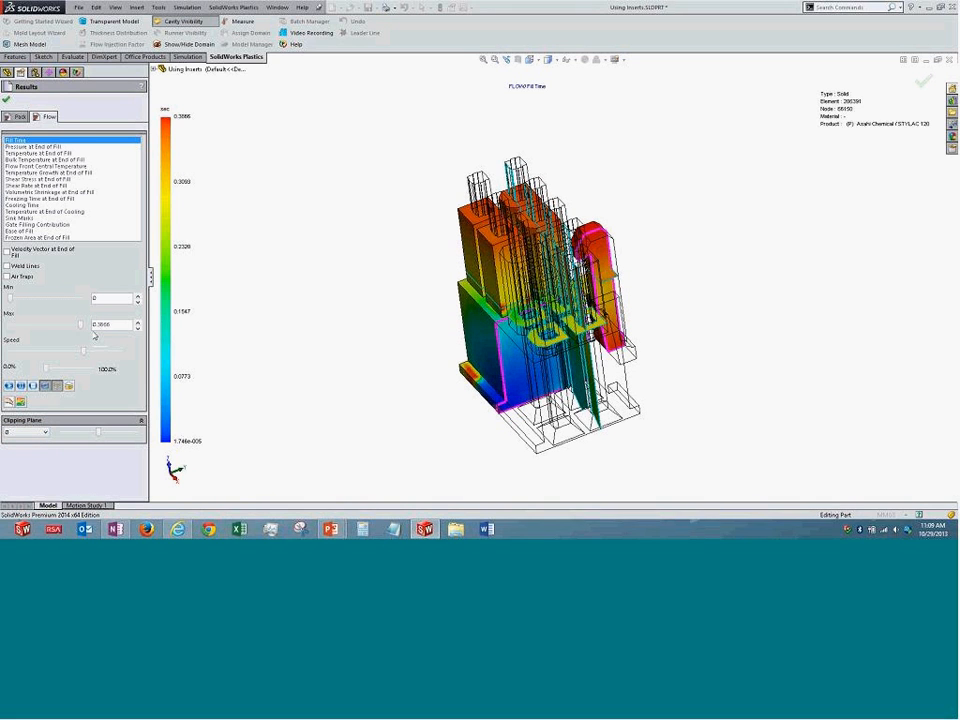
- Switch to the pack results and display Temperature at End of Packing on the sectioned connector
left_click(16, 117)
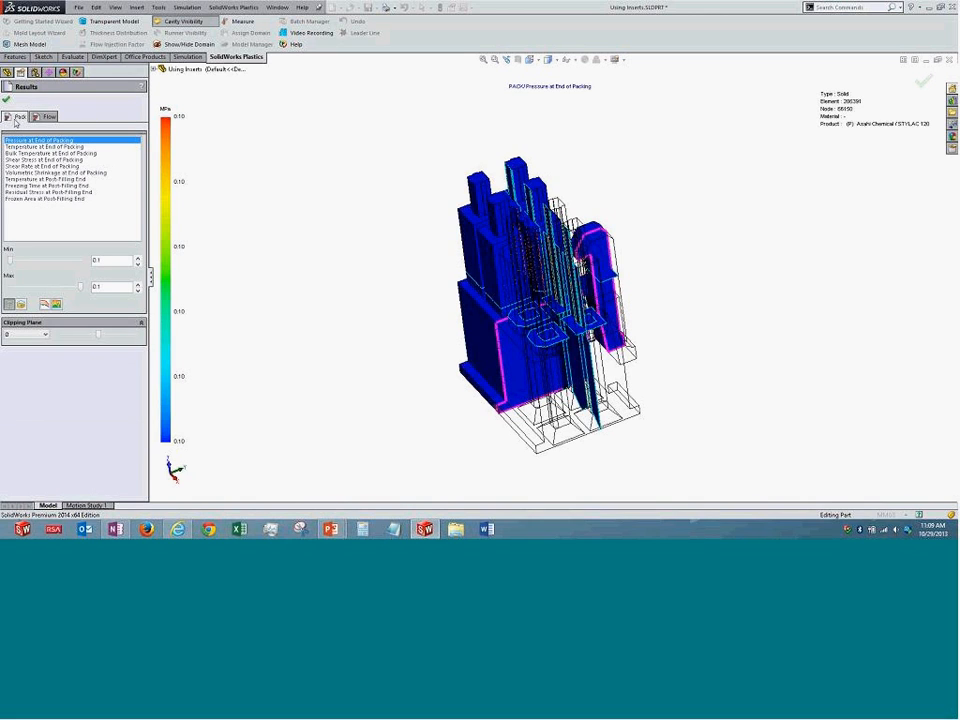
left_click(42, 147)
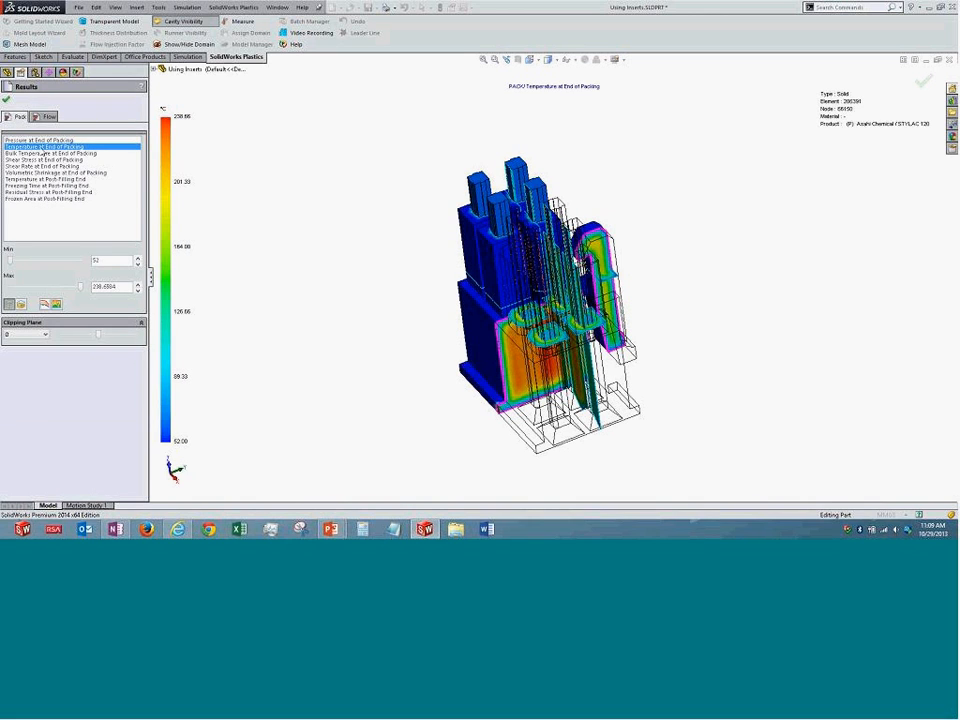
middle_click_drag(424, 340, 424, 336)
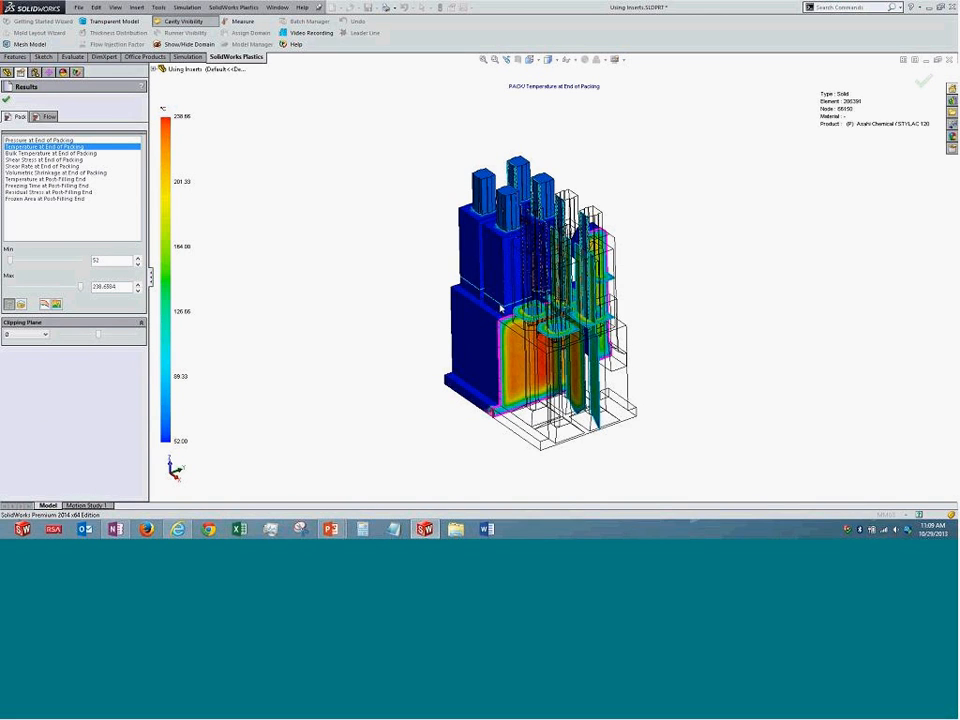
- Examine the packing temperature up close in the plastic surrounding the metal inserts, using the horizontal and vertical section cuts
scroll(528, 318, "down", 3)
scroll(530, 310, "down", 3)
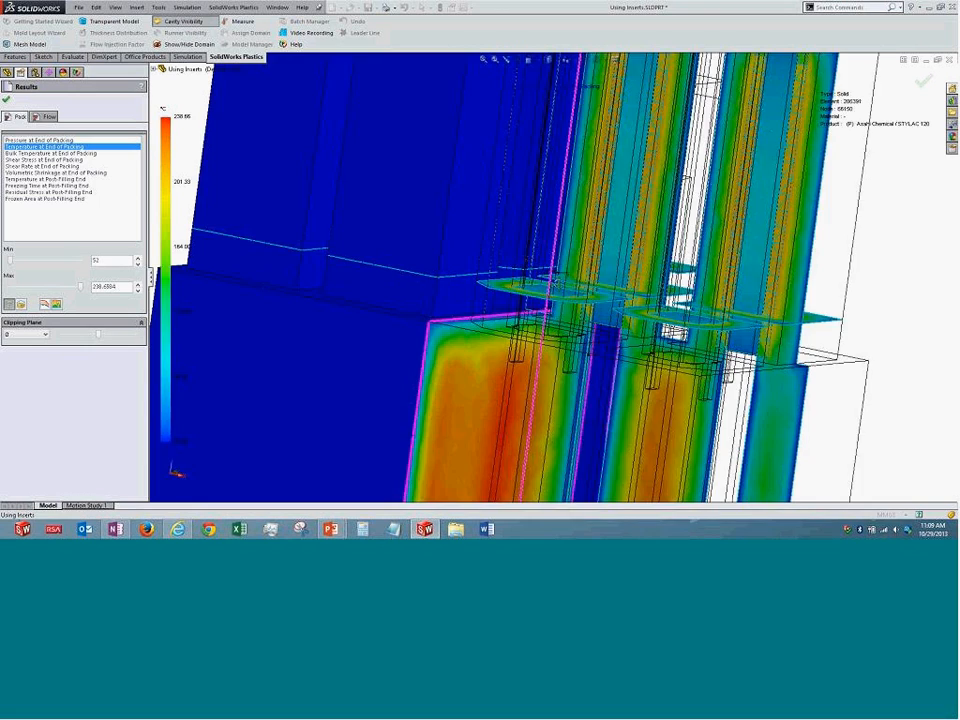
middle_click_drag(549, 283, 671, 342)
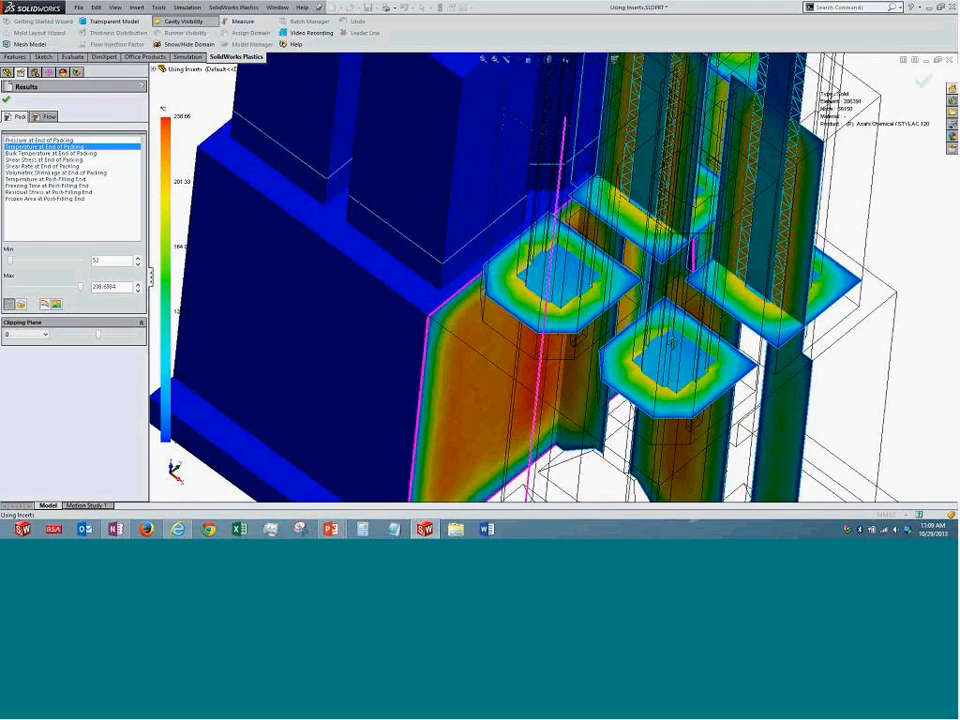
scroll(716, 468, "down", 5)
middle_click_drag(716, 468, 720, 300)
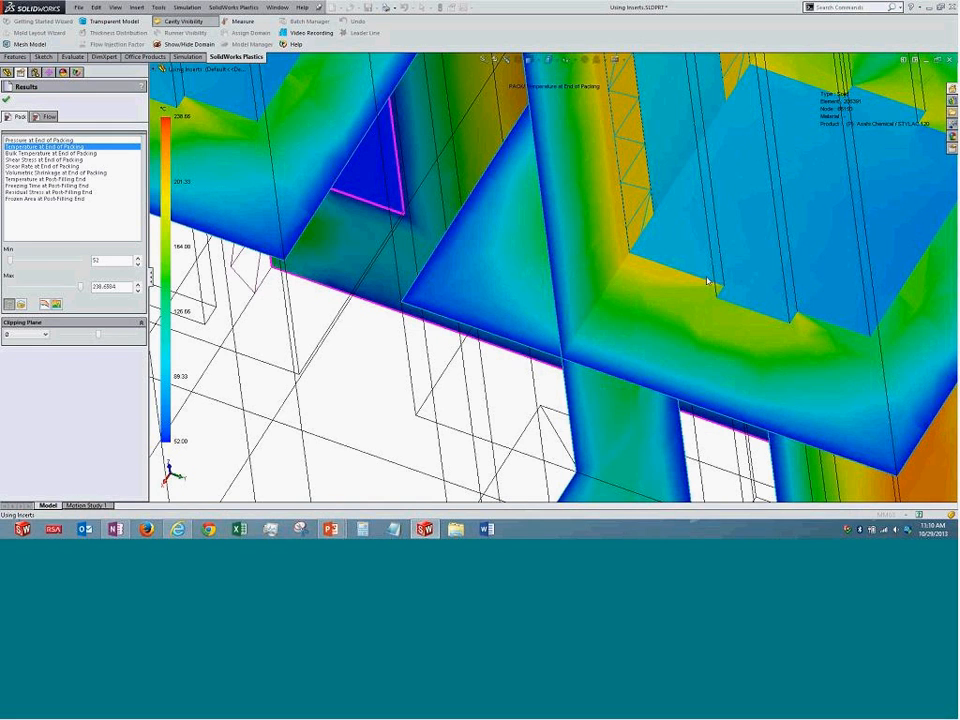
scroll(707, 280, "down", 2)
scroll(353, 239, "down", 8)
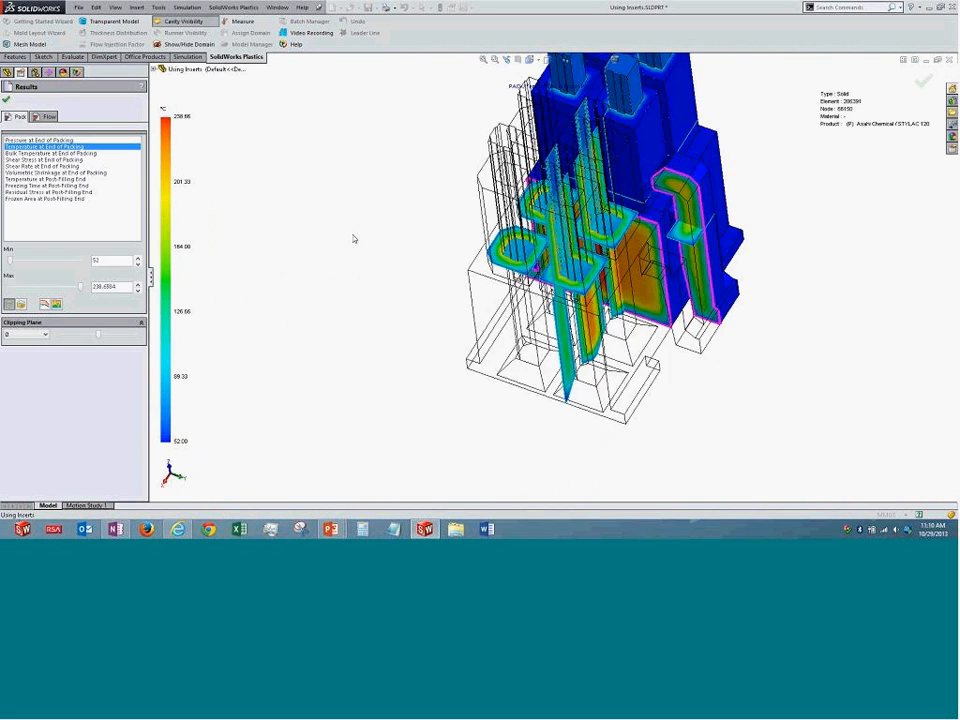
scroll(353, 239, "up", 8)
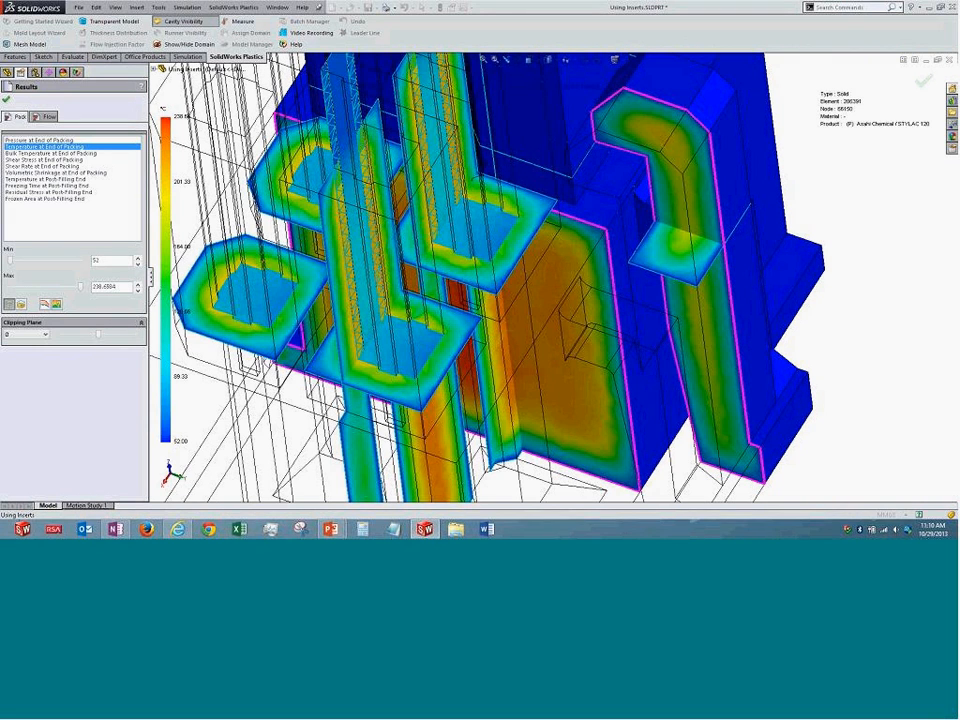
- Close the results and view the whole shaded connector from the side with the injection location
left_click(6, 101)
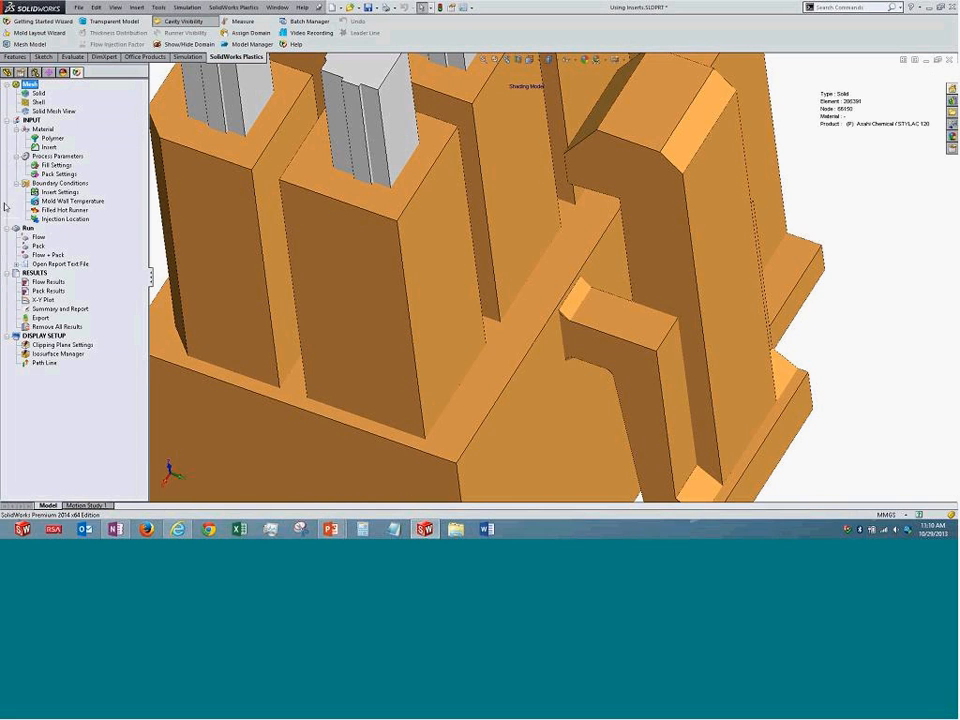
left_click(487, 70)
left_click(484, 61)
middle_click_drag(319, 285, 401, 280)
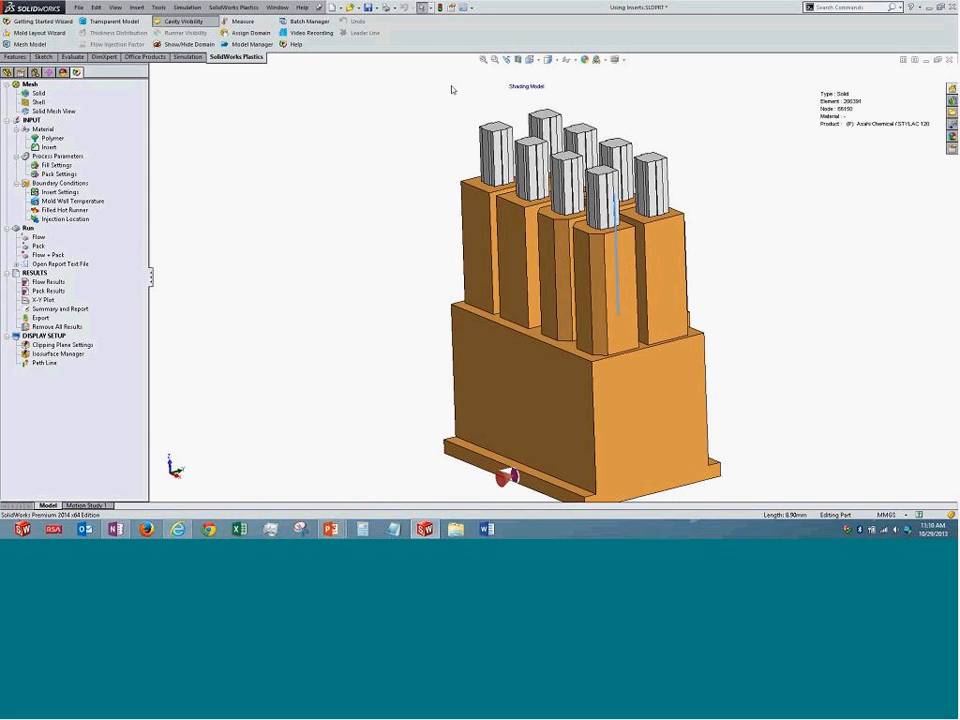
left_click(483, 61)
left_click(306, 200)
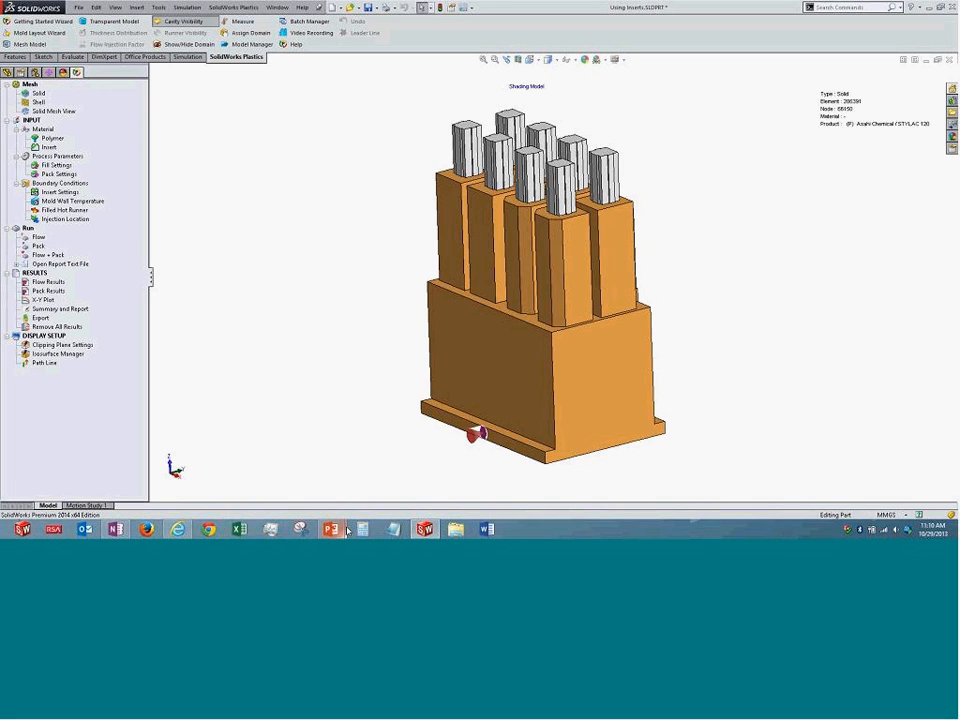
- Switch to the running PowerPoint slide show and advance the Future Course of Action slide to the 15 Days Evaluation License point
mouse_move(333, 530)
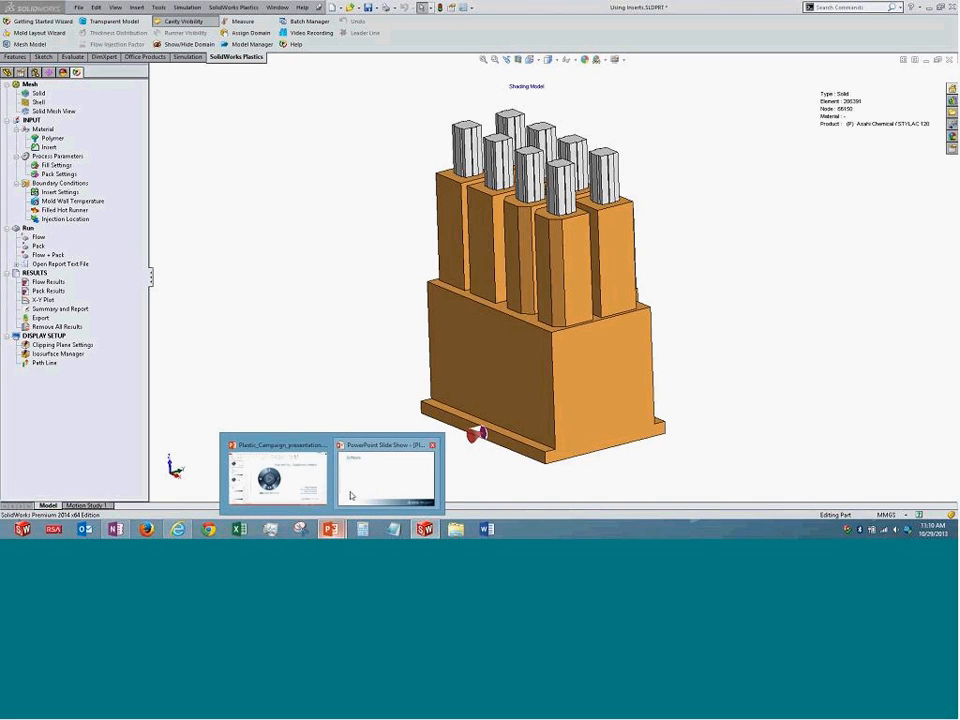
left_click(350, 495)
left_click(219, 263)
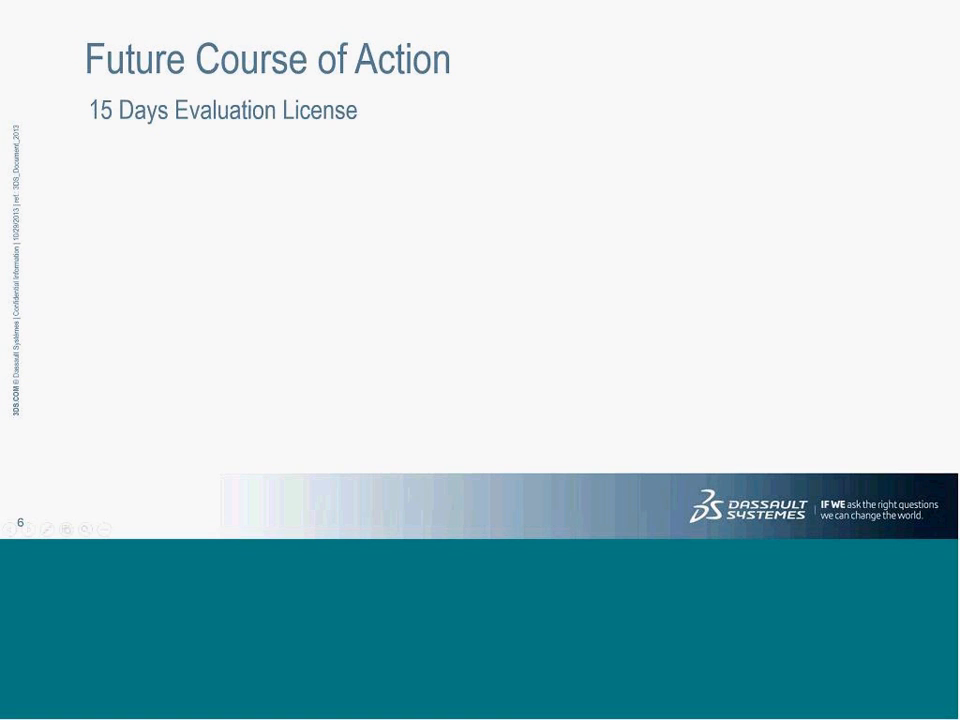
left_click(788, 87)
left_click_drag(790, 83, 756, 90)
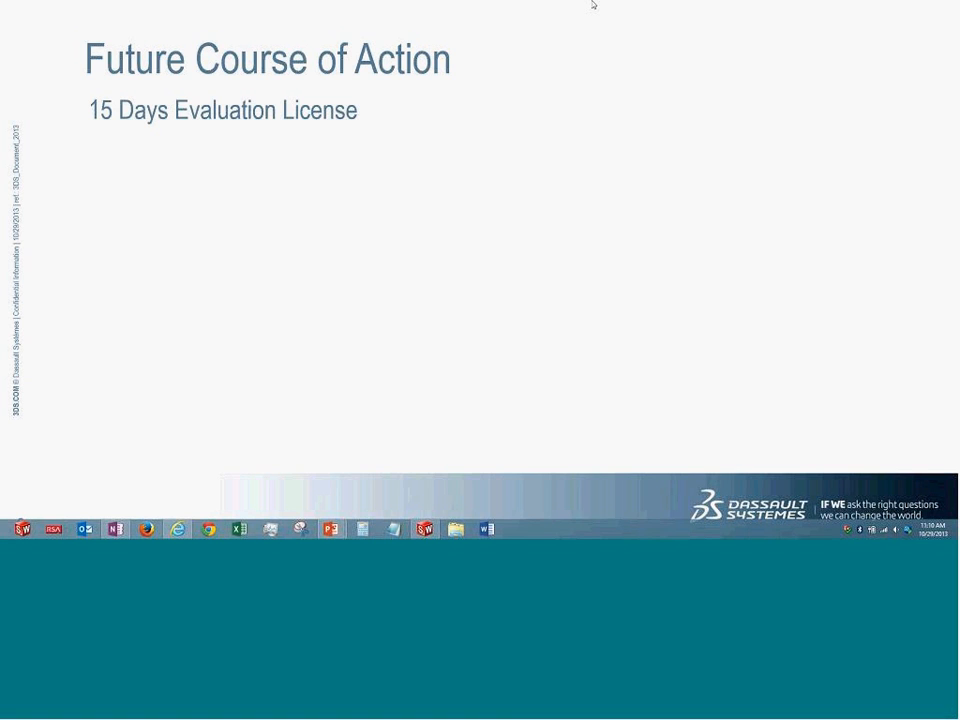